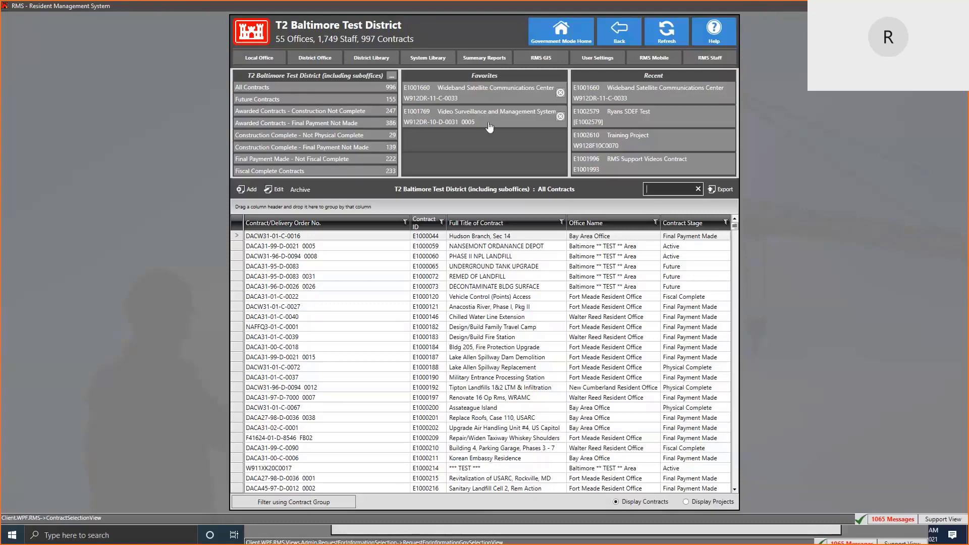
- Open the district library's custom reports in the UAT Designer, accept the tester notice, and add a new custom report
{"action": "left_click", "coordinate": [377, 65]}
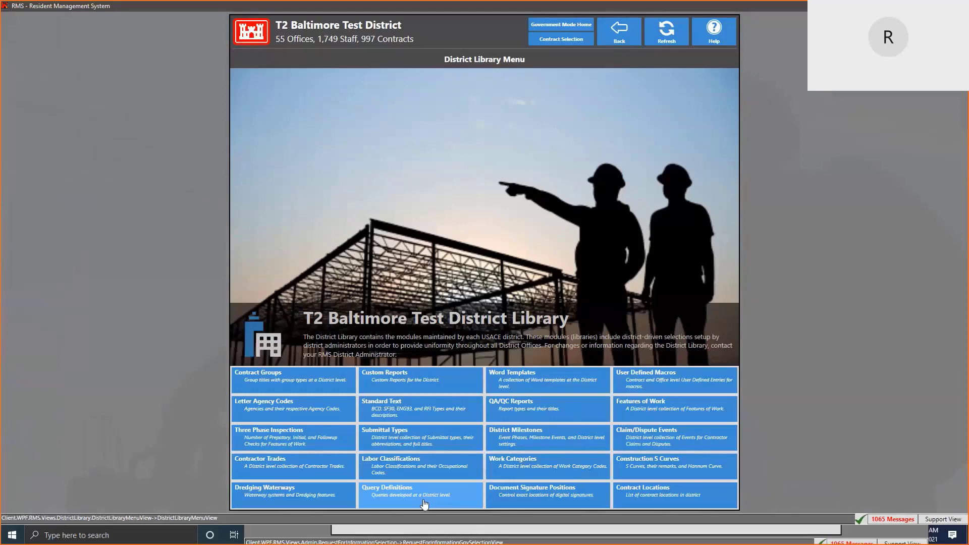
{"action": "left_click", "coordinate": [434, 391]}
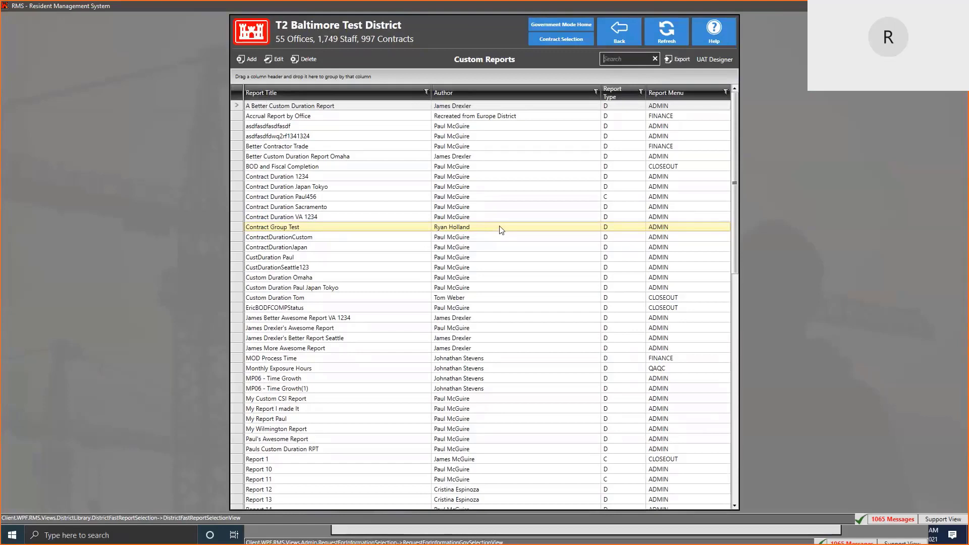
{"action": "left_click", "coordinate": [727, 64]}
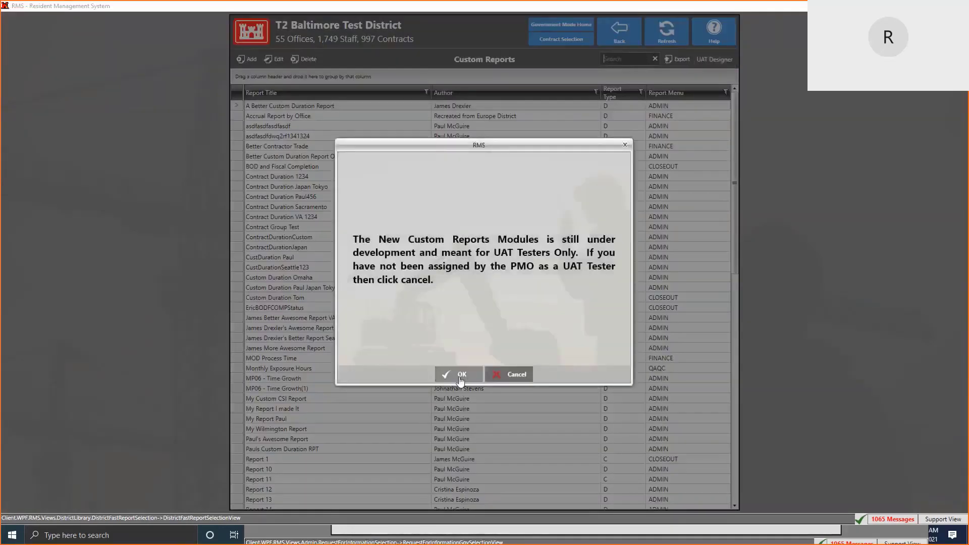
{"action": "left_click", "coordinate": [459, 376]}
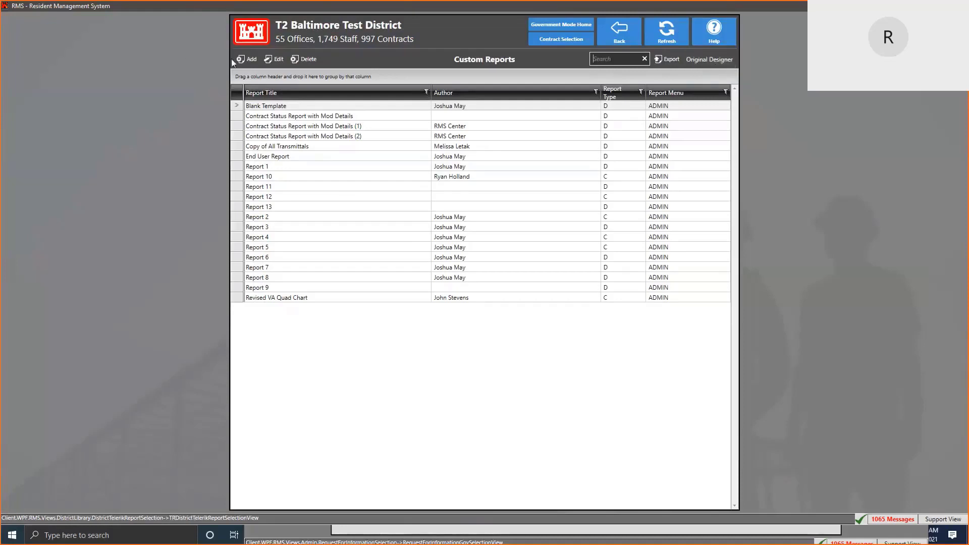
{"action": "left_click", "coordinate": [247, 59]}
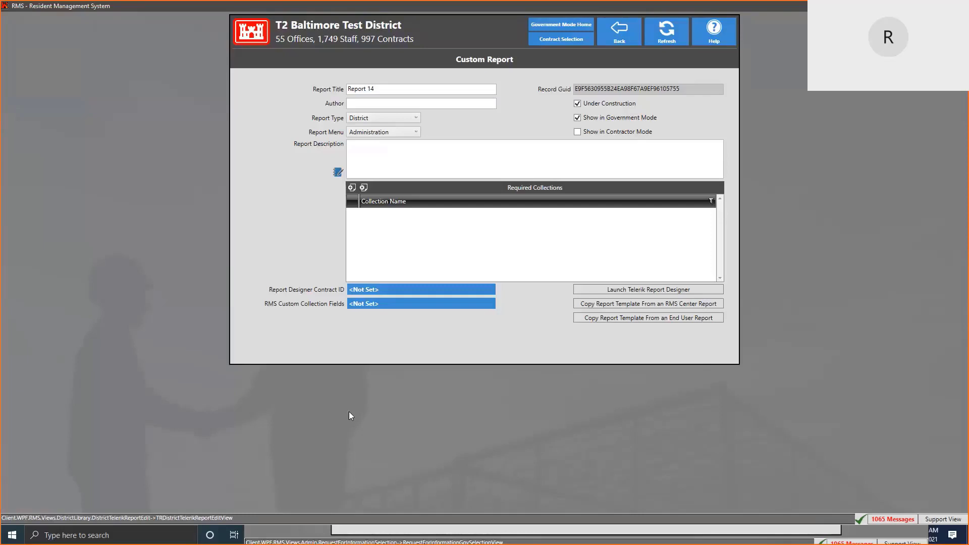
- Set the new report's type to Contract and review the available report menu options
{"action": "left_click", "coordinate": [407, 93]}
{"action": "left_click", "coordinate": [446, 102]}
{"action": "left_click", "coordinate": [417, 118]}
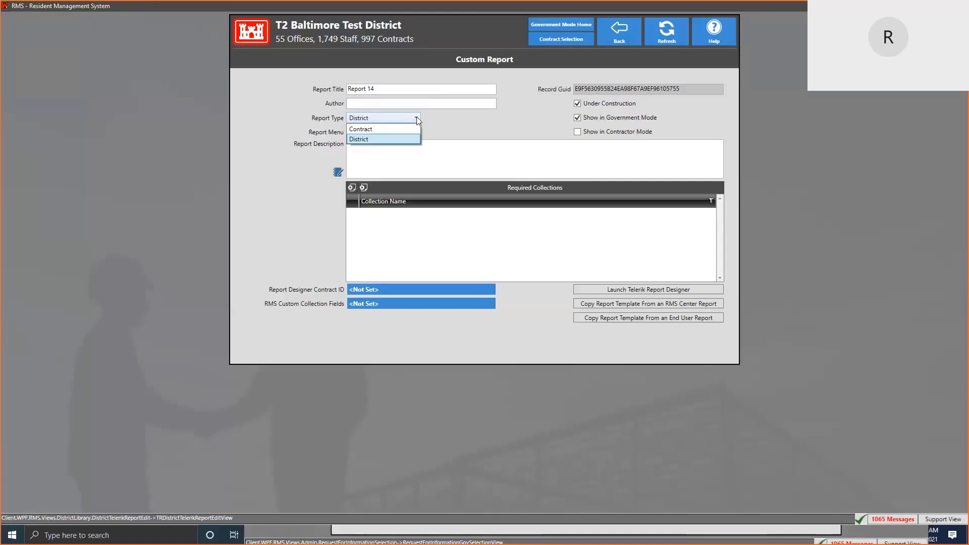
{"action": "left_click", "coordinate": [365, 132]}
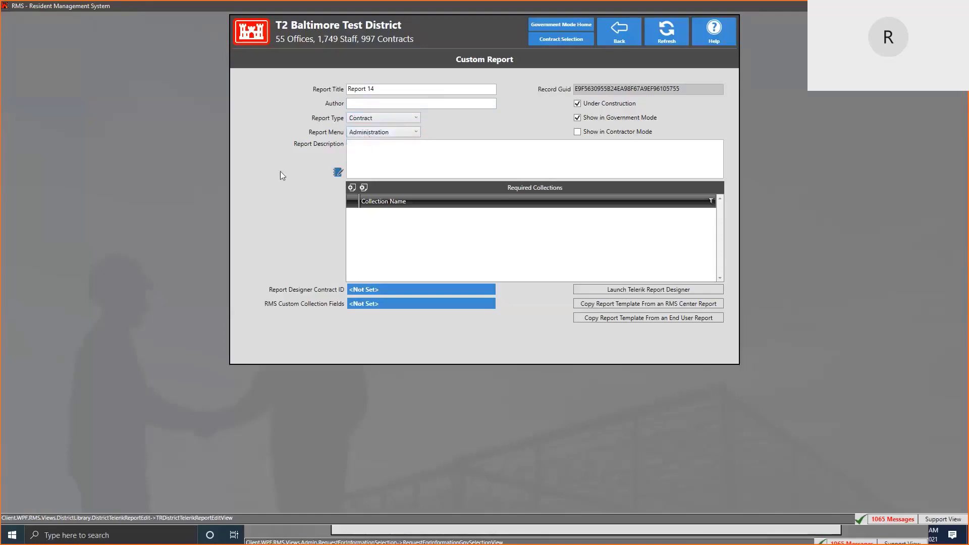
{"action": "left_click", "coordinate": [404, 133]}
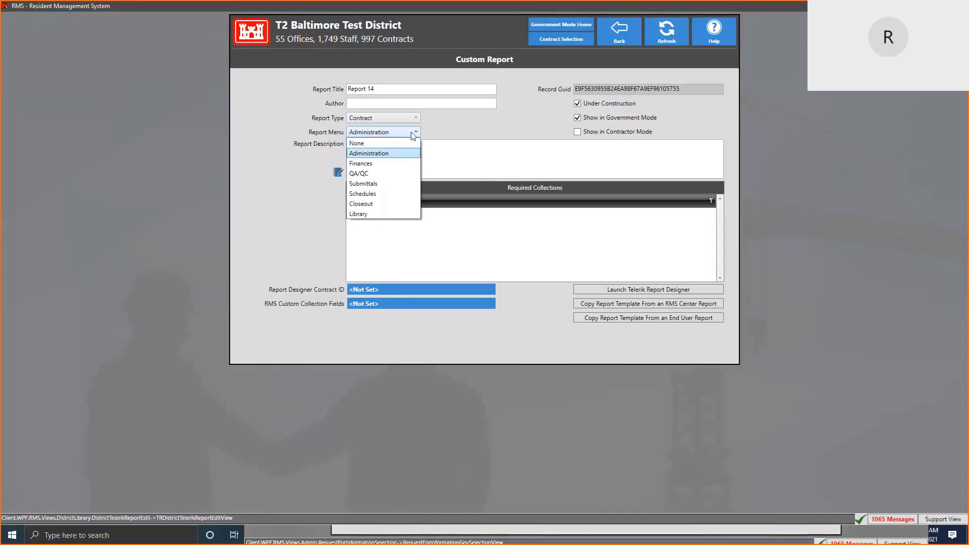
{"action": "left_click", "coordinate": [410, 134]}
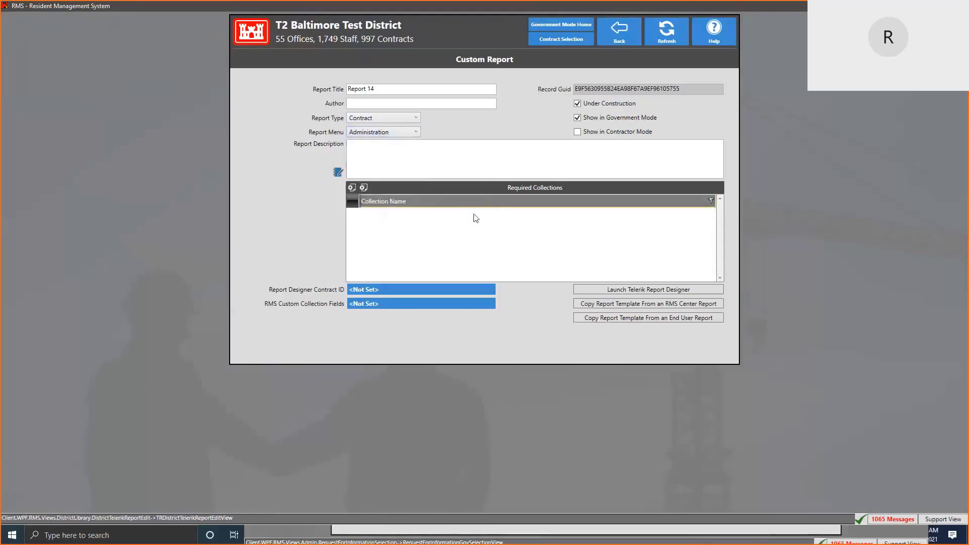
{"action": "left_click", "coordinate": [453, 158]}
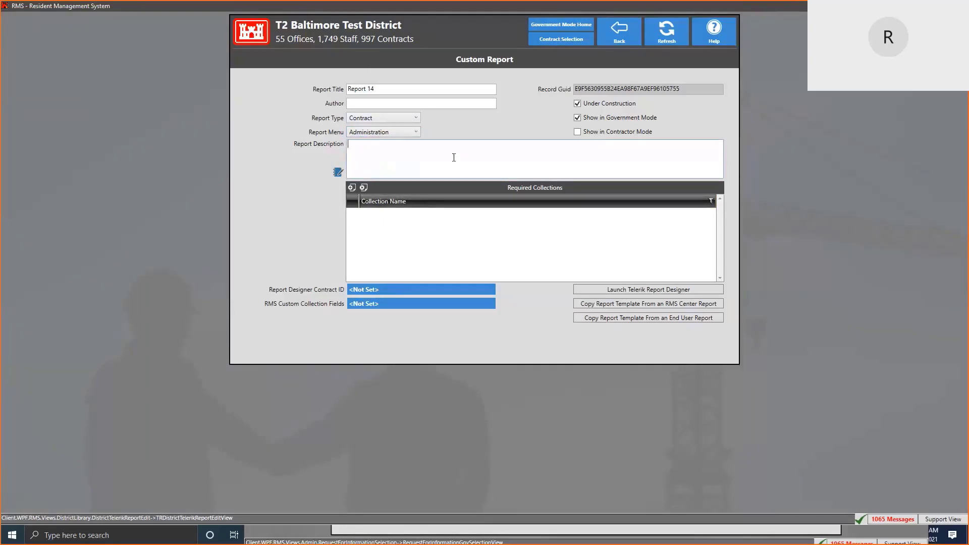
- Switch to File Explorer and examine the report template files and their folder path, C:\Program Files\RMS3\TRReports\Templates, then close the window
{"action": "double_click", "coordinate": [633, 90]}
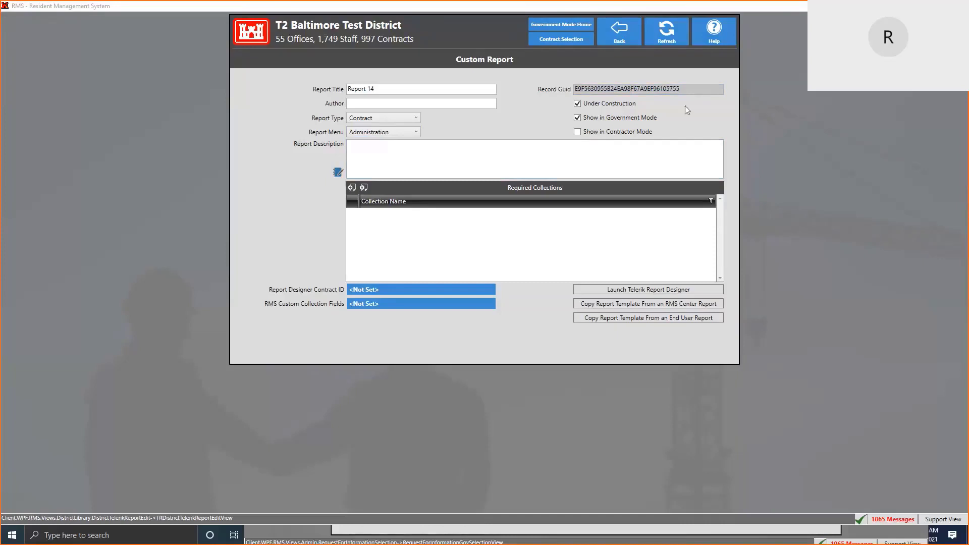
{"action": "key", "text": "alt+Tab"}
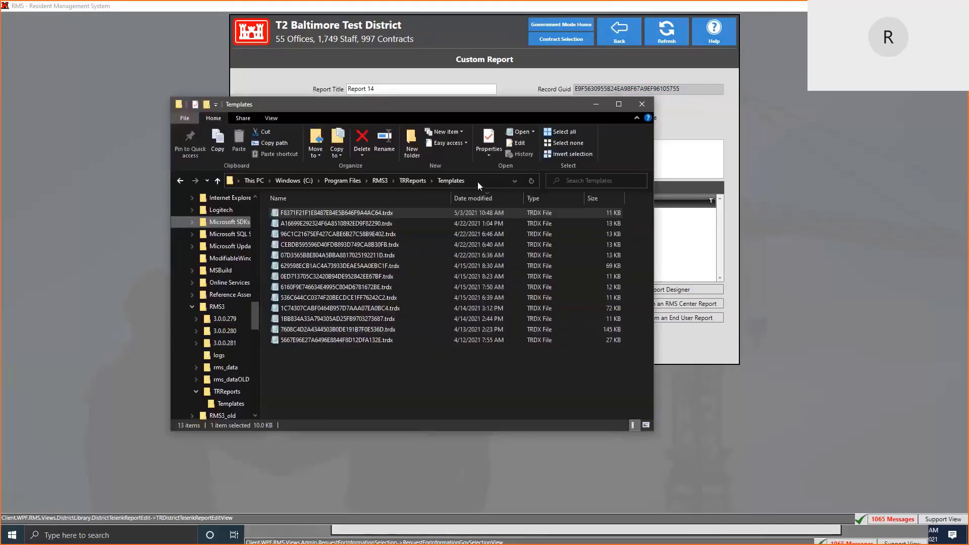
{"action": "left_click", "coordinate": [479, 181]}
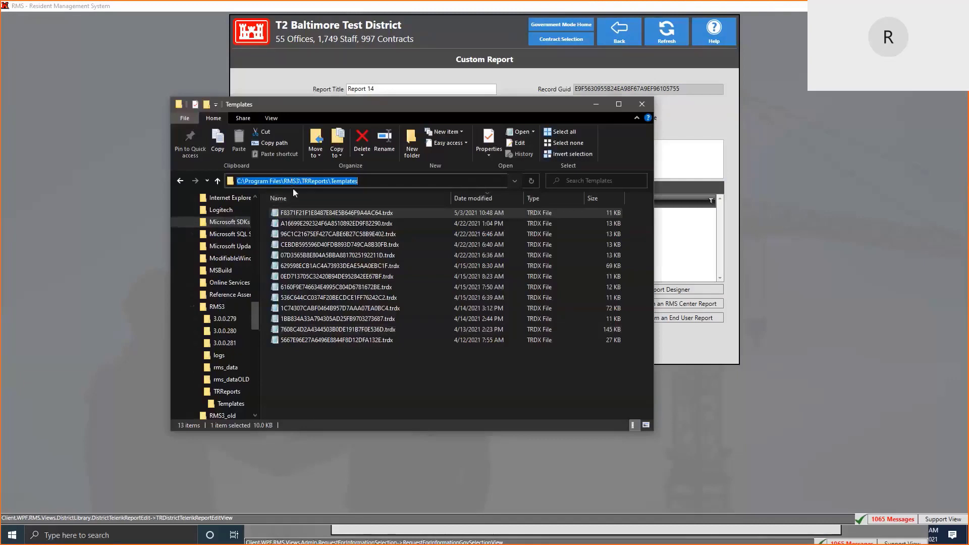
{"action": "left_click", "coordinate": [360, 185]}
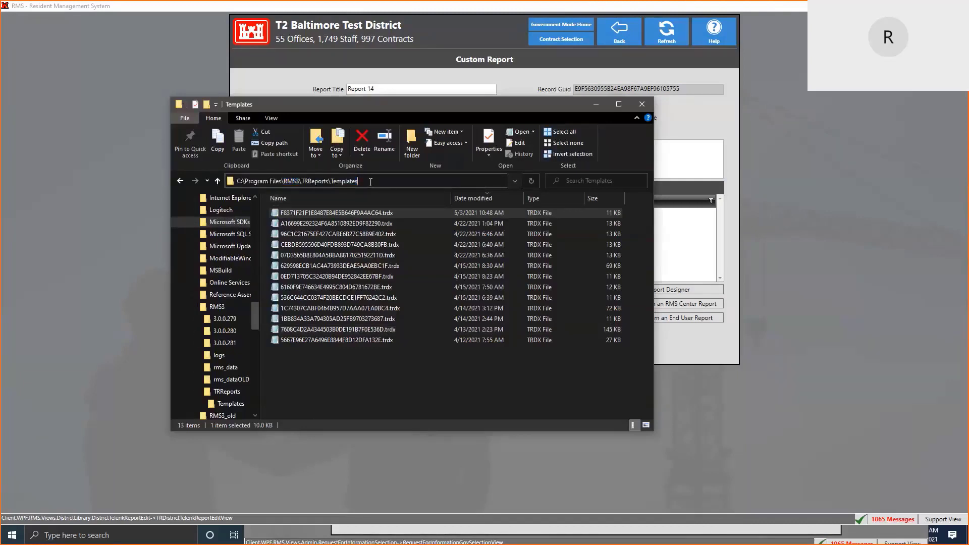
{"action": "left_click_drag", "start_coordinate": [281, 182], "coordinate": [233, 182]}
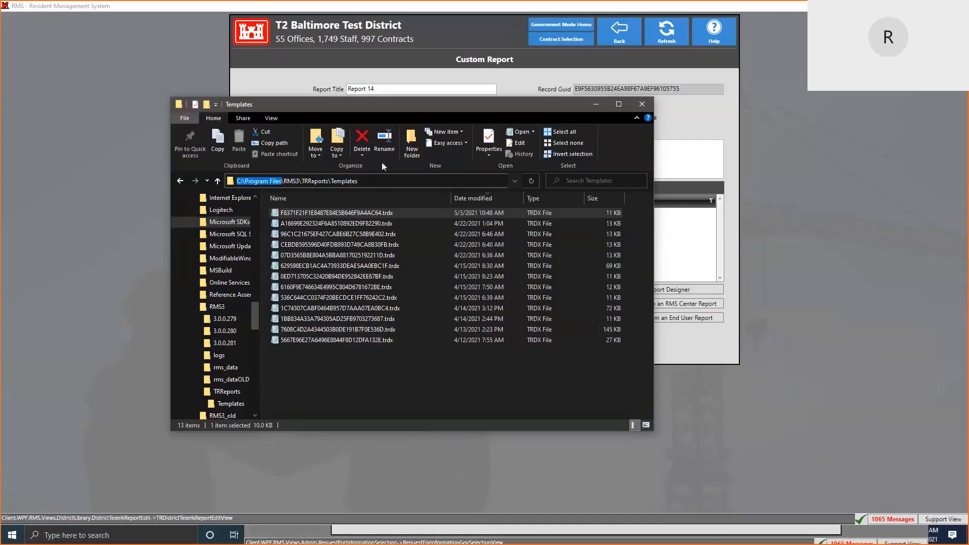
{"action": "left_click", "coordinate": [382, 179]}
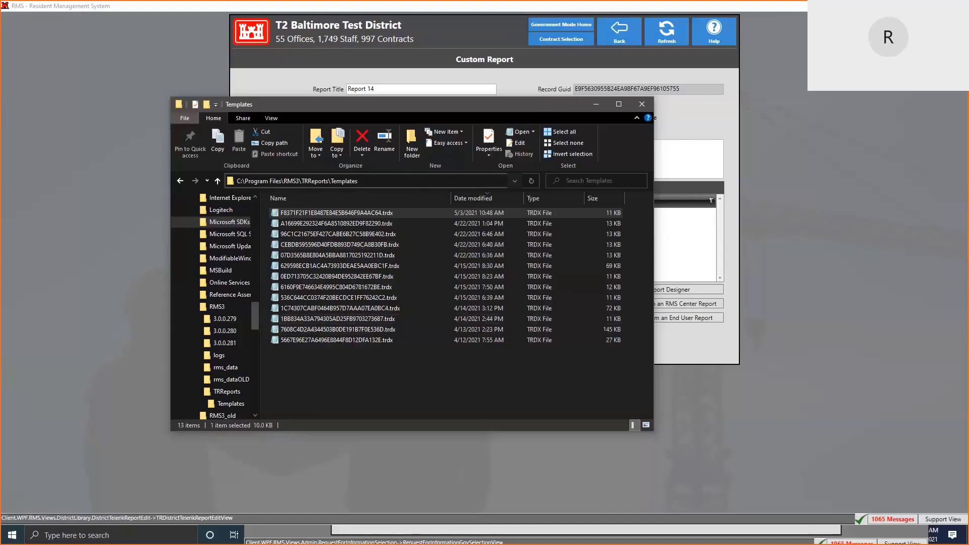
{"action": "left_click", "coordinate": [642, 104]}
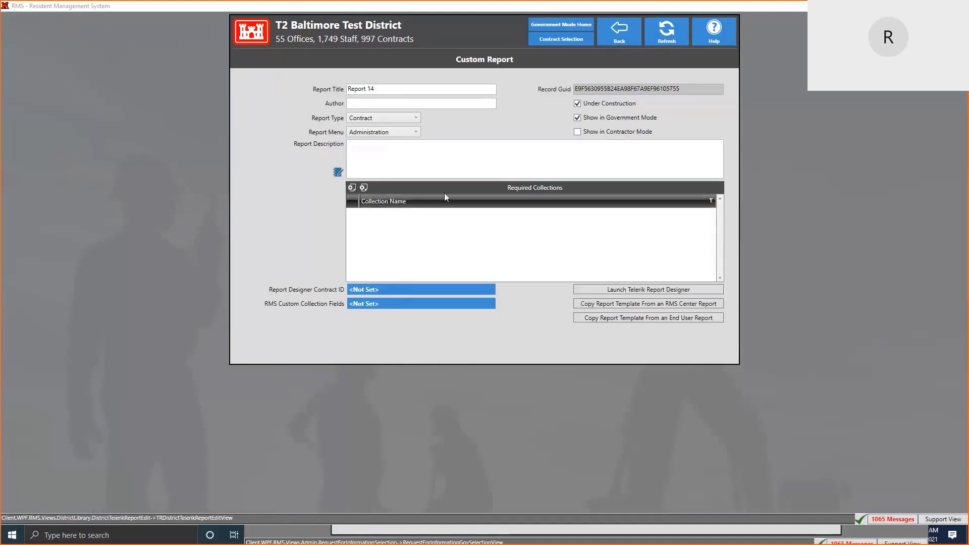
- Examine the list of collections available for the custom report without adding any
{"action": "left_click", "coordinate": [412, 118]}
{"action": "left_click", "coordinate": [413, 118]}
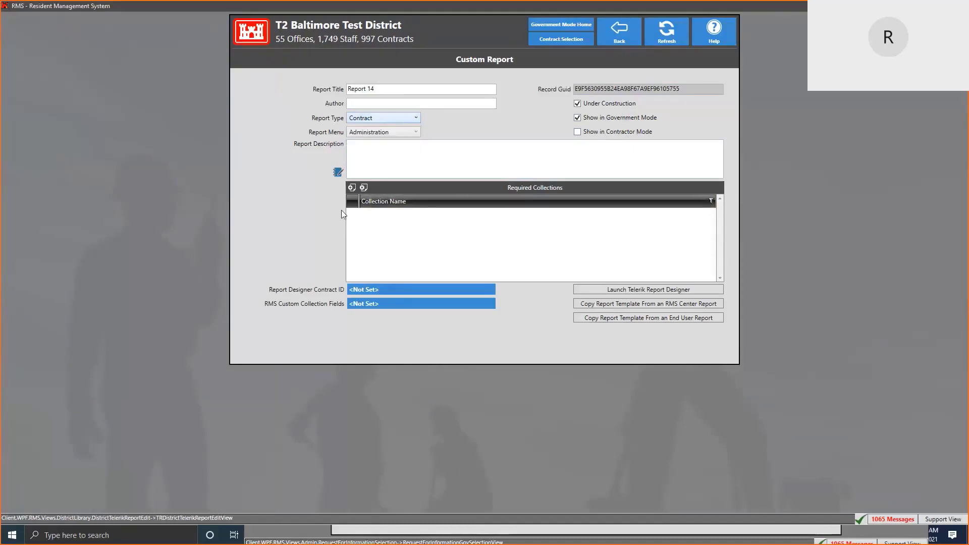
{"action": "left_click", "coordinate": [350, 190]}
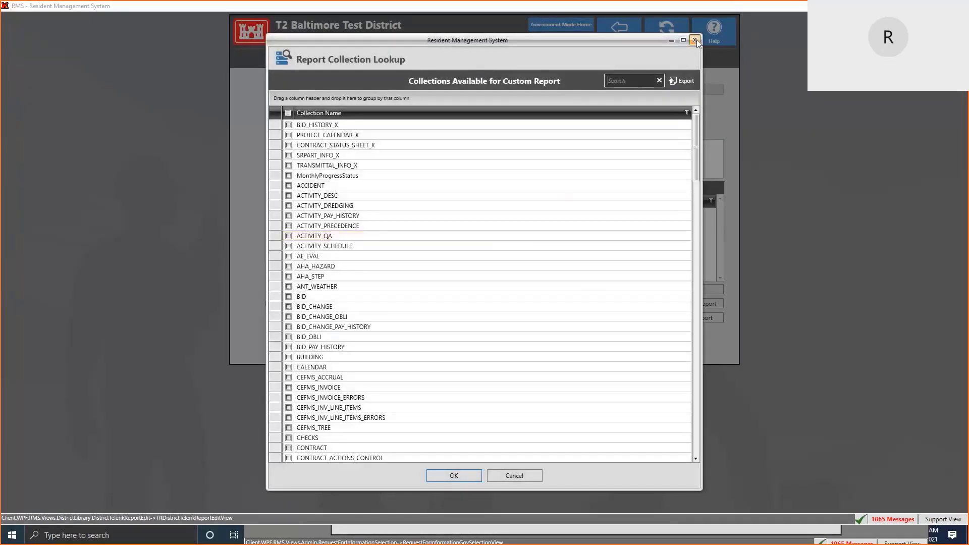
{"action": "left_click", "coordinate": [694, 40]}
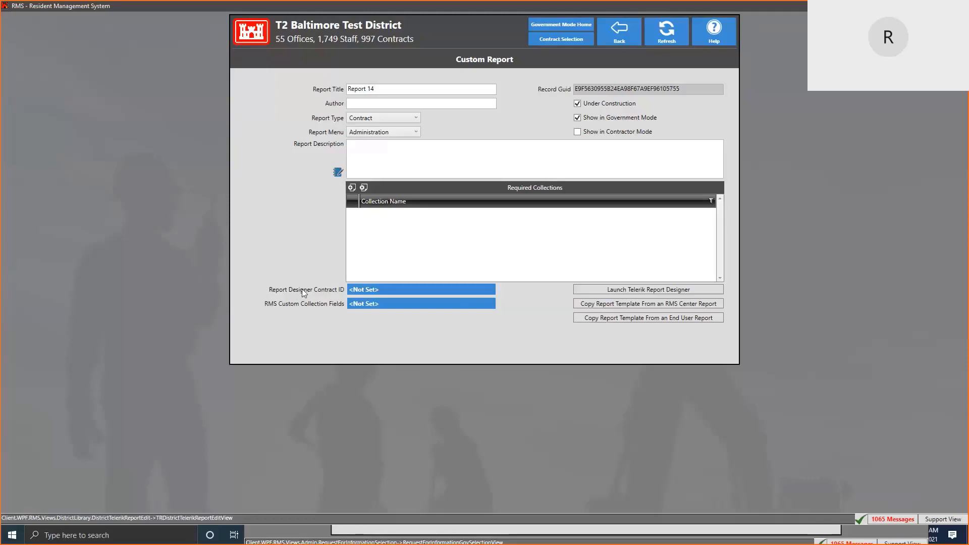
- Search the contracts for 1660 and assign the Wideband Satellite Communications Center contract as the report designer contract
{"action": "left_click", "coordinate": [407, 290]}
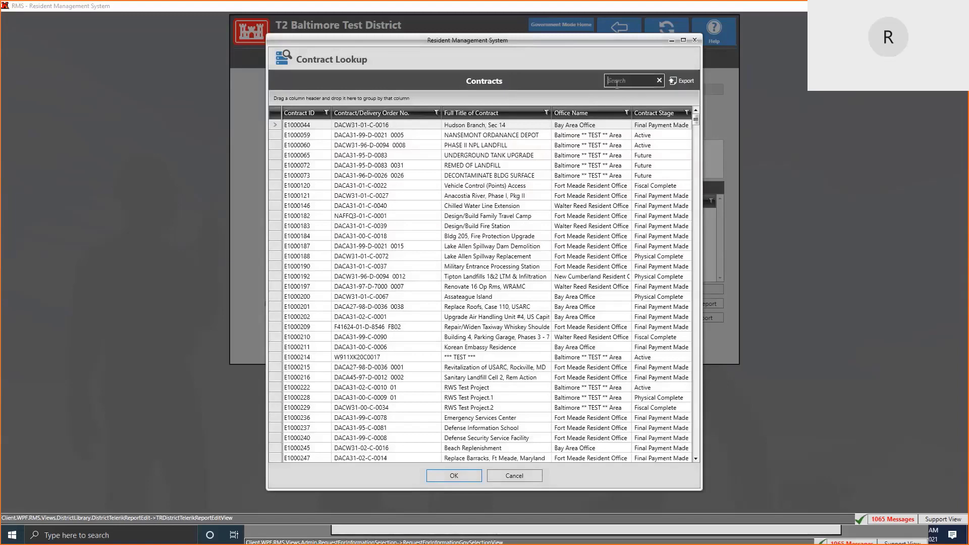
{"action": "type", "text": "1660"}
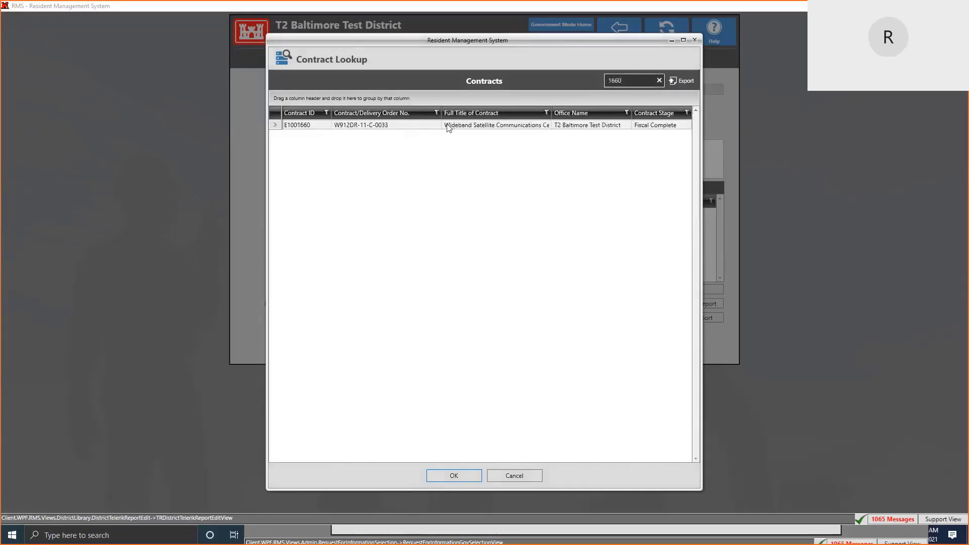
{"action": "double_click", "coordinate": [447, 125]}
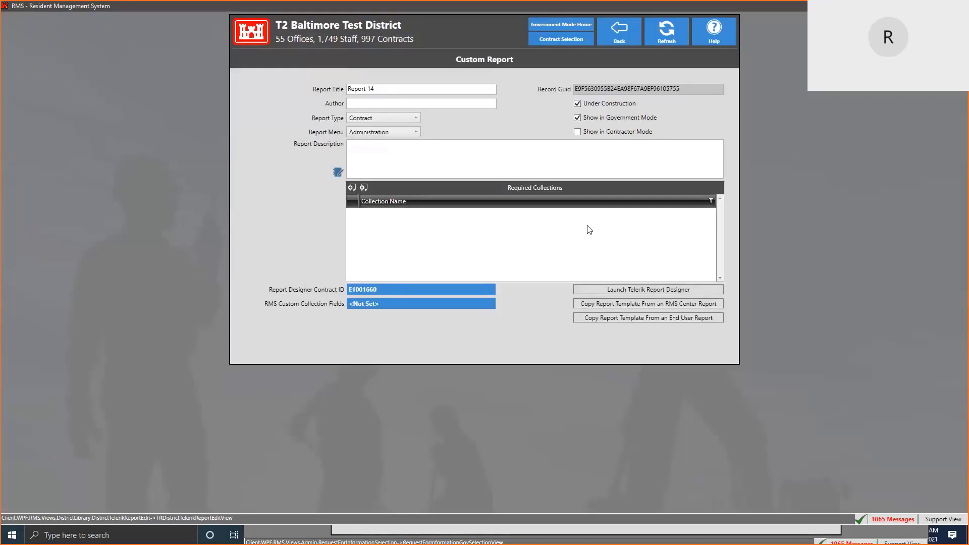
- Review the available custom collections and the RMS Center and end-user reports whose templates can be copied, without selecting any
{"action": "left_click", "coordinate": [390, 305]}
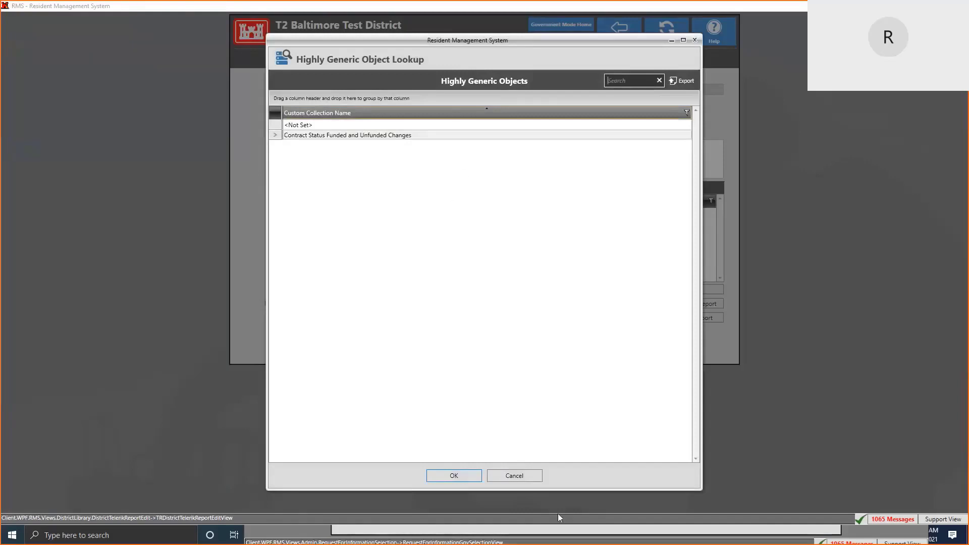
{"action": "left_click", "coordinate": [522, 481]}
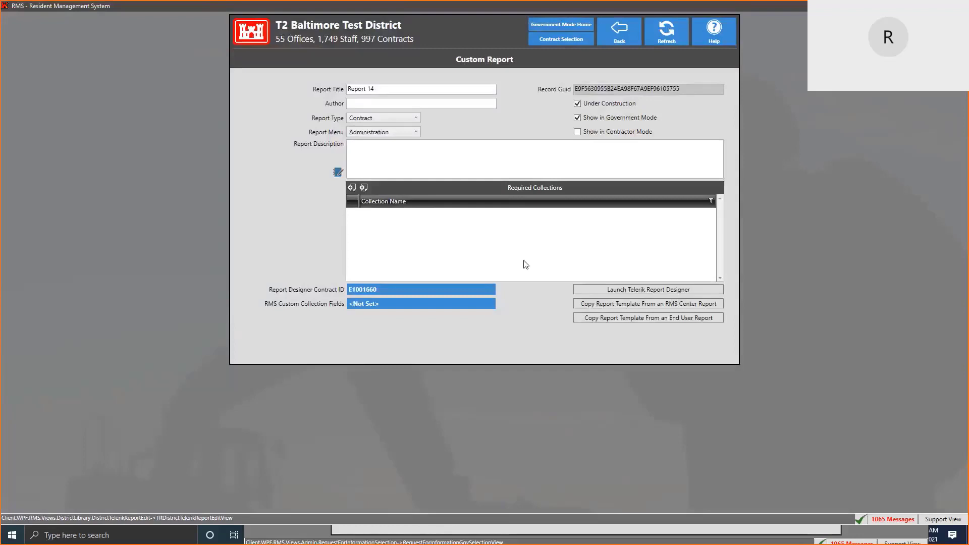
{"action": "left_click", "coordinate": [627, 305]}
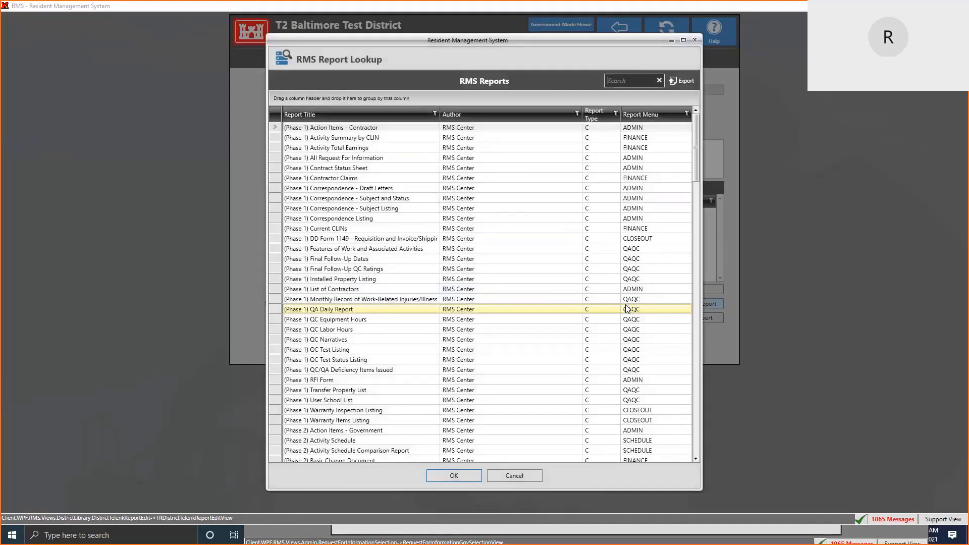
{"action": "scroll", "coordinate": [595, 331], "scroll_direction": "down", "scroll_amount": 8}
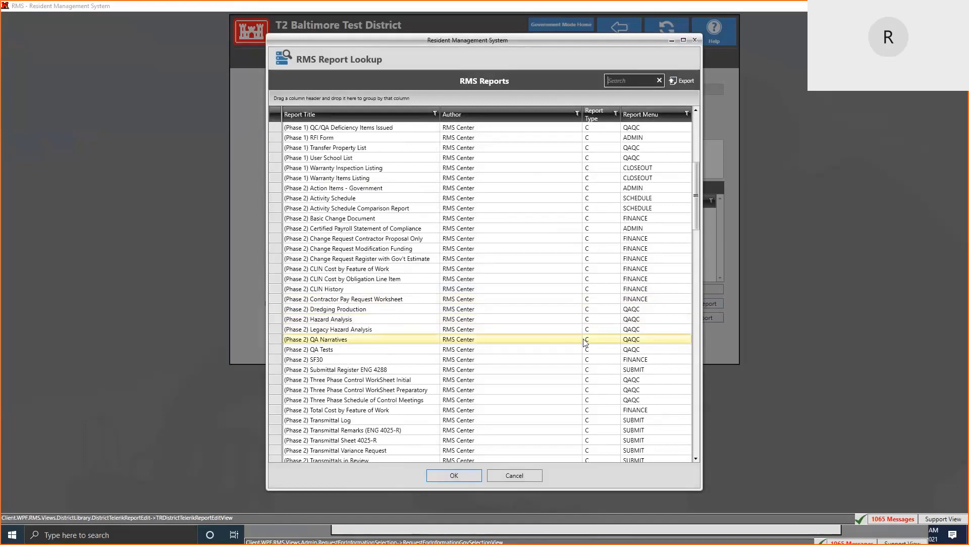
{"action": "left_click", "coordinate": [514, 476]}
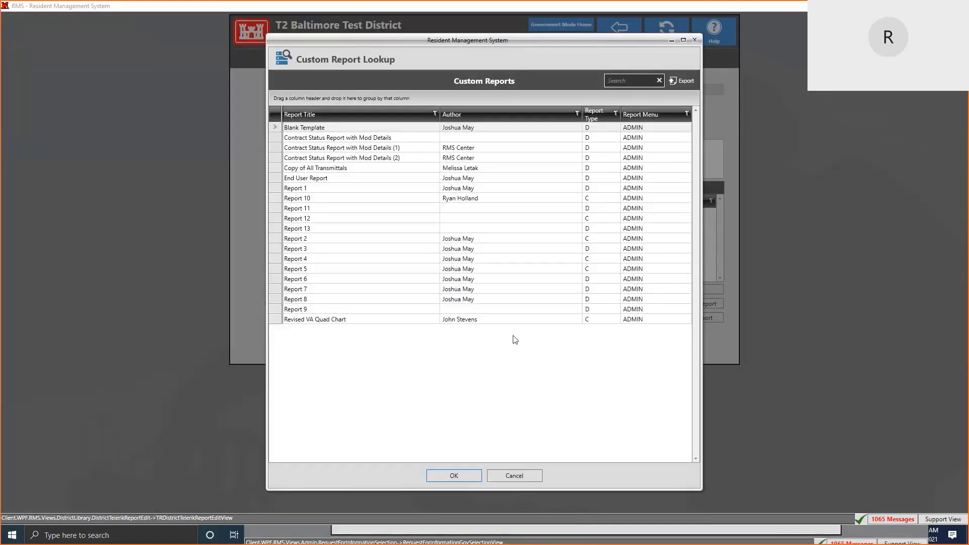
{"action": "left_click", "coordinate": [514, 476]}
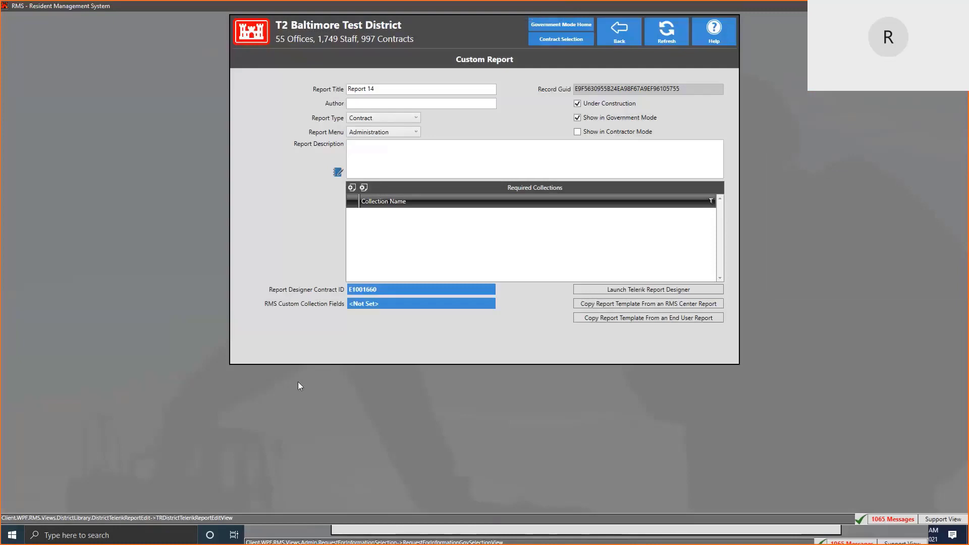
- Switch to the RMS window listing all RFIs for the Wideband Satellite Communications Center and show its field information overlay
{"action": "left_click", "coordinate": [279, 536]}
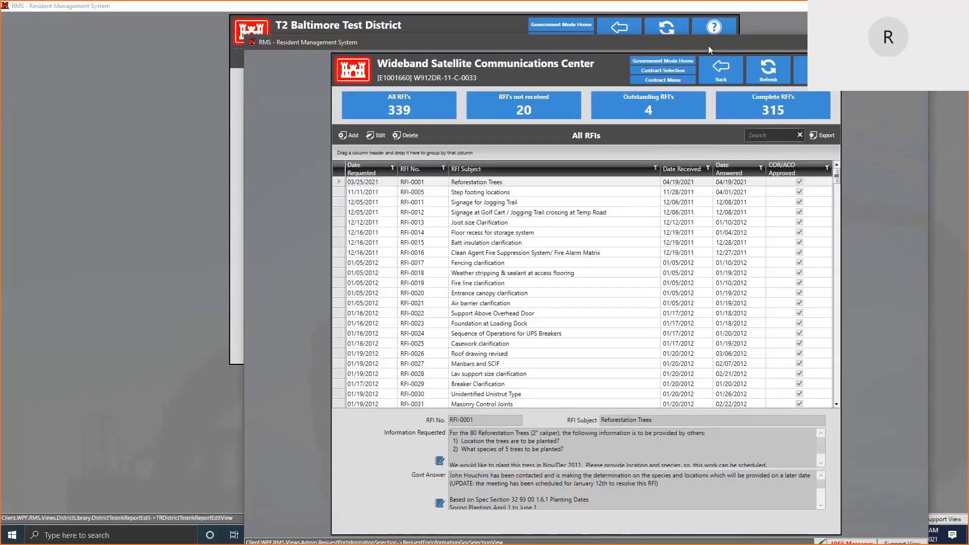
{"action": "left_click_drag", "start_coordinate": [697, 41], "coordinate": [670, 18]}
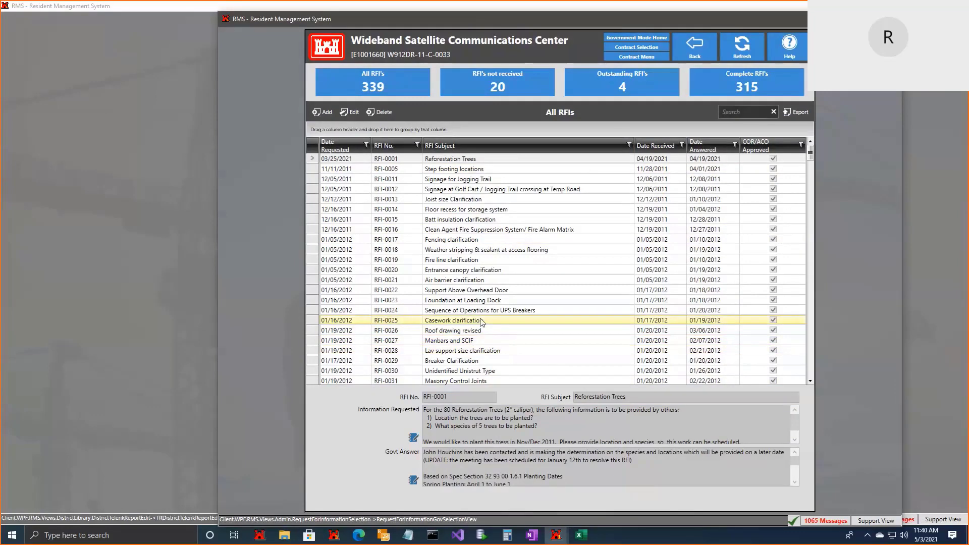
{"action": "key", "text": "F12"}
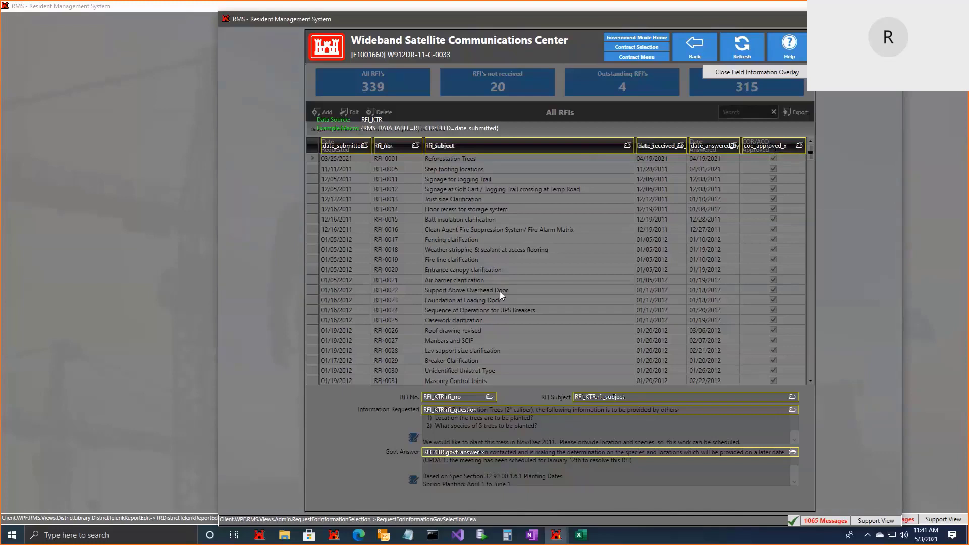
- Arrange the Custom Report window and the All RFIs window side by side so both remain readable
{"action": "left_click", "coordinate": [260, 4]}
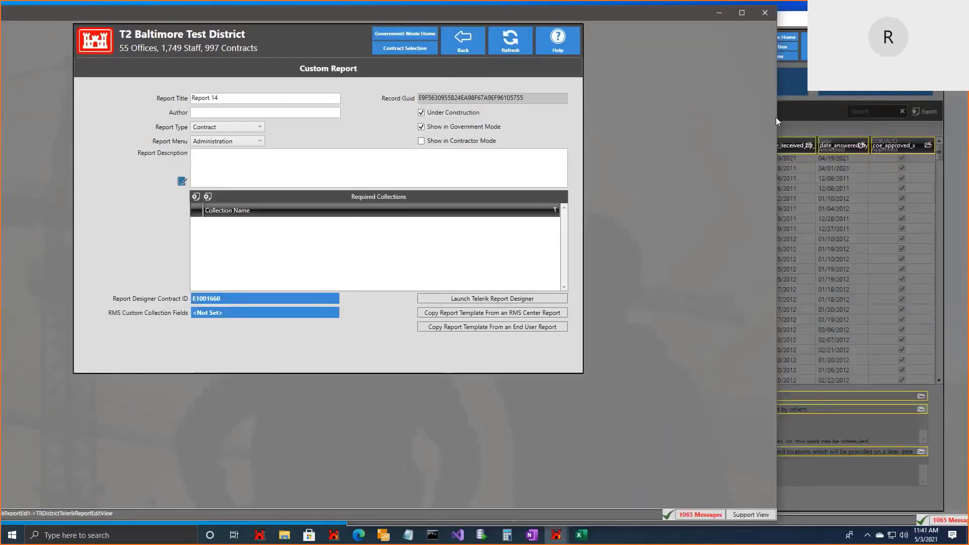
{"action": "left_click_drag", "start_coordinate": [778, 115], "coordinate": [286, 144]}
{"action": "left_click_drag", "start_coordinate": [157, 13], "coordinate": [293, 21]}
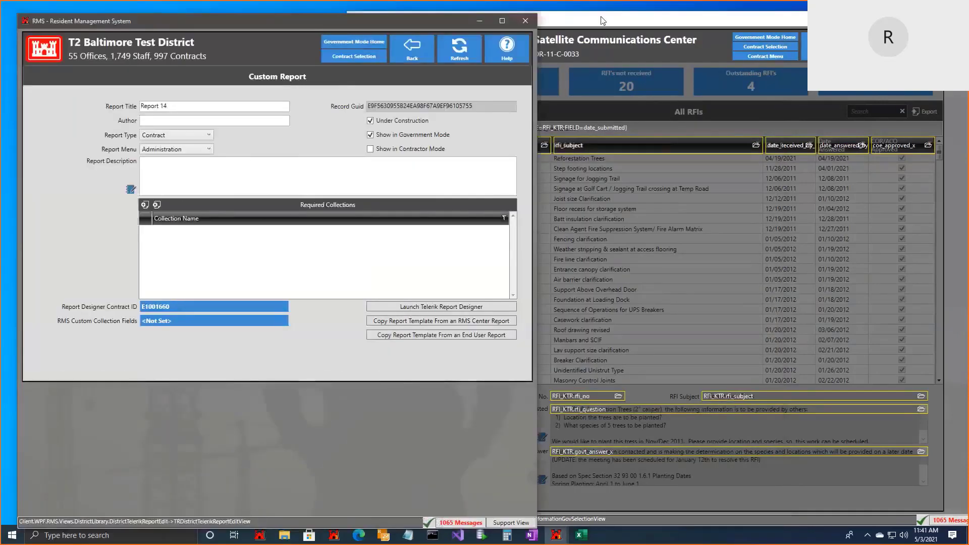
{"action": "left_click", "coordinate": [603, 21]}
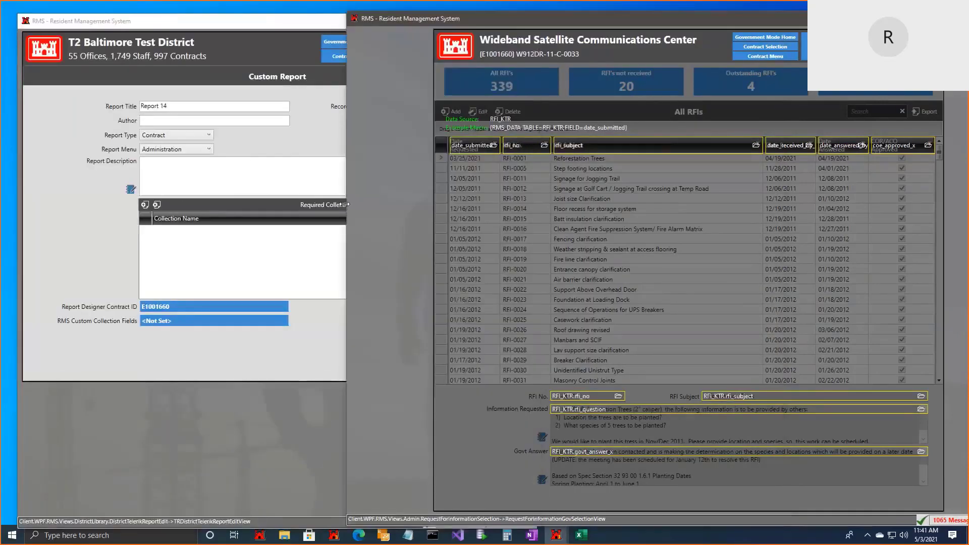
{"action": "left_click_drag", "start_coordinate": [609, 19], "coordinate": [698, 15]}
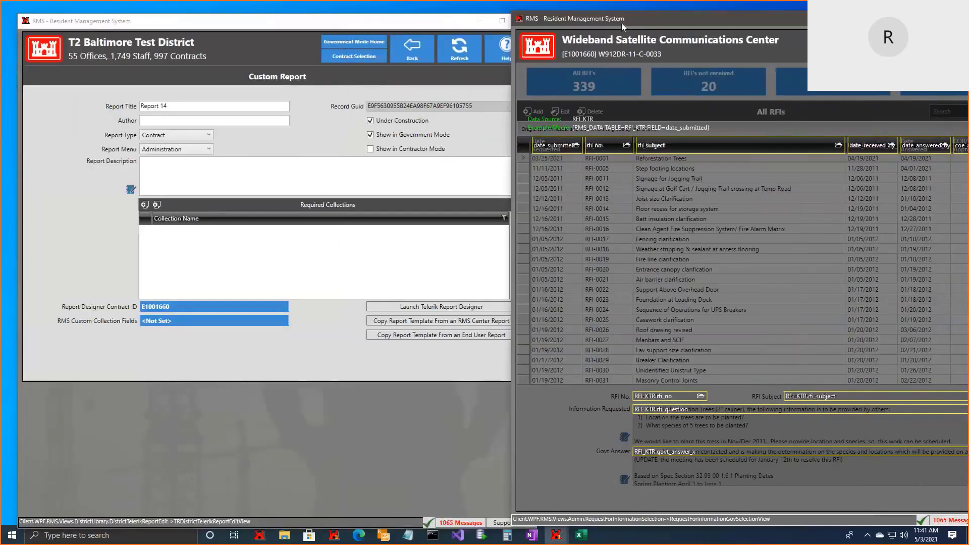
{"action": "left_click", "coordinate": [268, 20]}
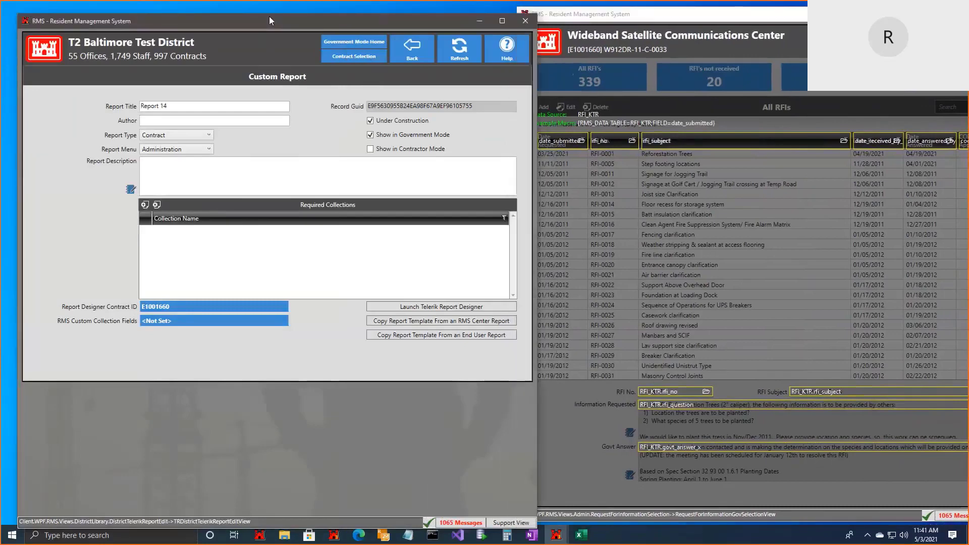
{"action": "left_click_drag", "start_coordinate": [268, 19], "coordinate": [263, 12]}
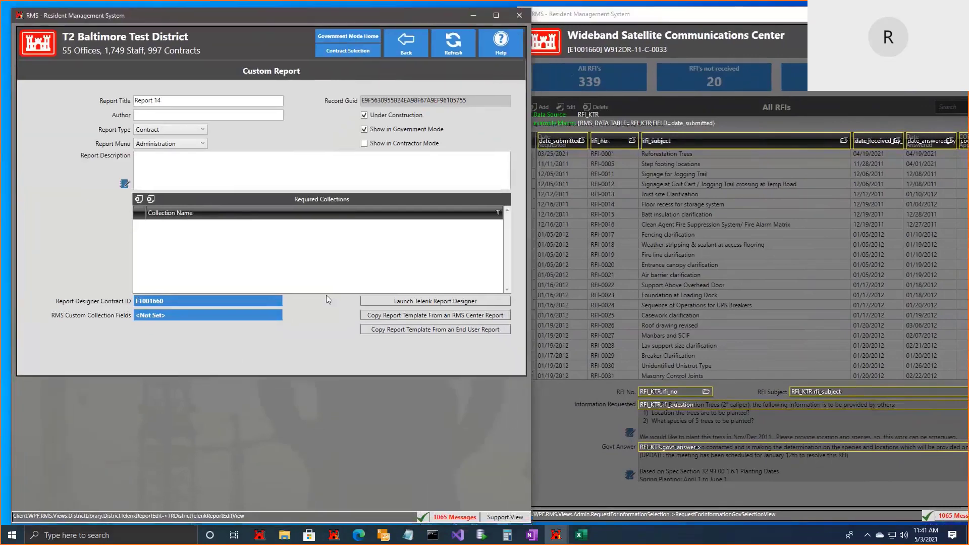
- Add the RFI_KTR collection to the report's required collections and launch Telerik Report Designer, overwriting the existing template file with the database version
{"action": "left_click", "coordinate": [139, 199]}
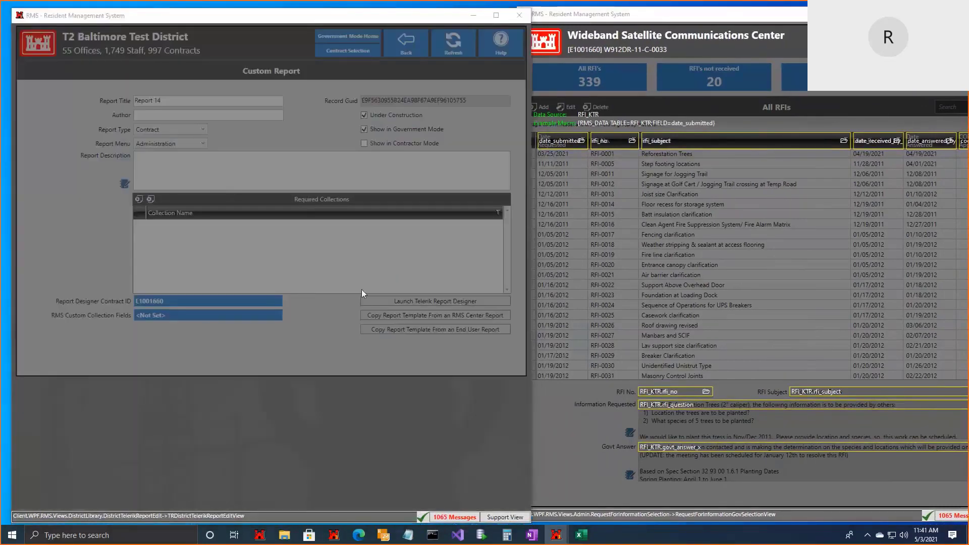
{"action": "type", "text": "rfi"}
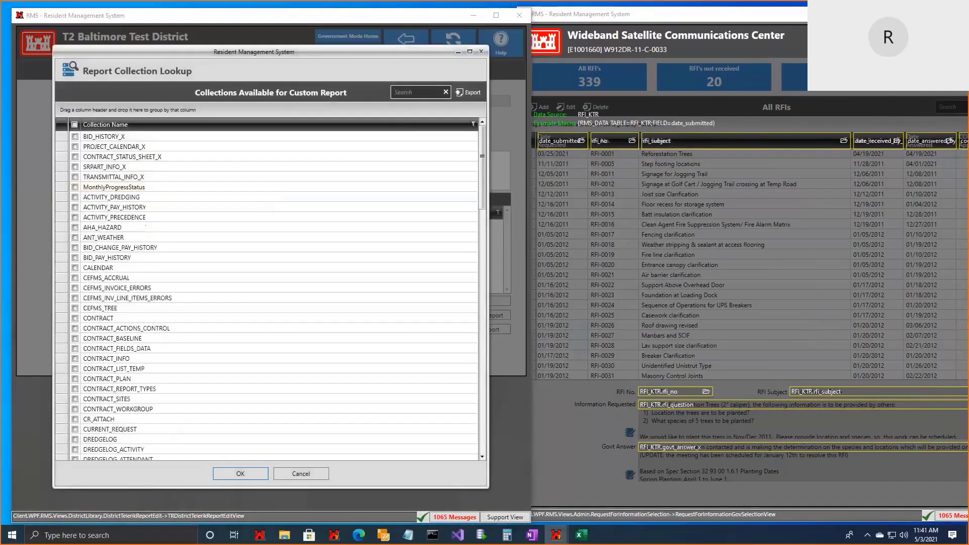
{"action": "left_click", "coordinate": [97, 157]}
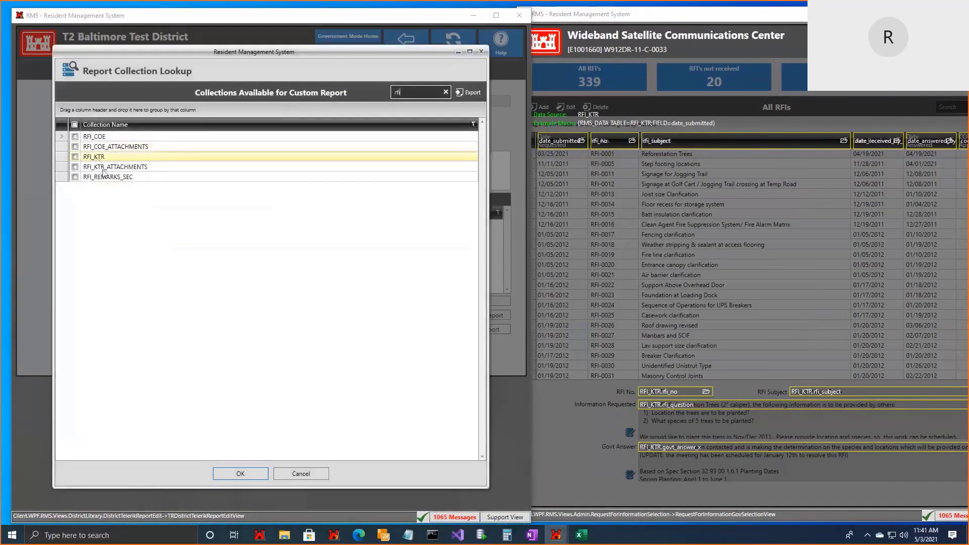
{"action": "left_click", "coordinate": [237, 474]}
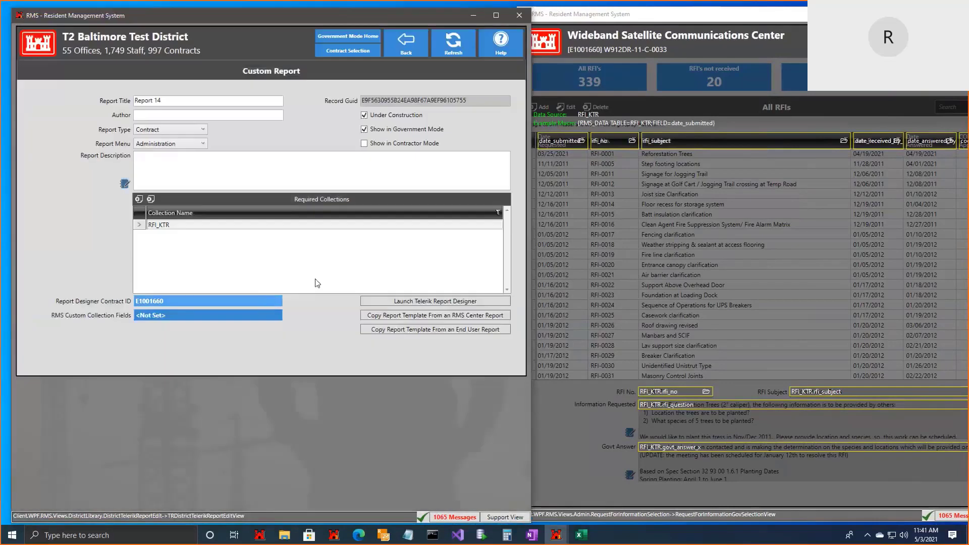
{"action": "left_click", "coordinate": [393, 301]}
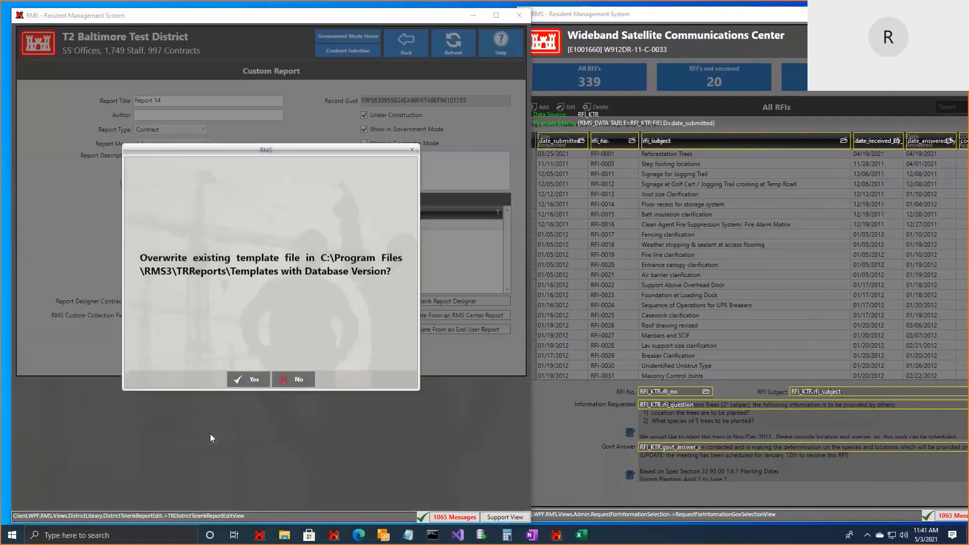
{"action": "left_click", "coordinate": [249, 379]}
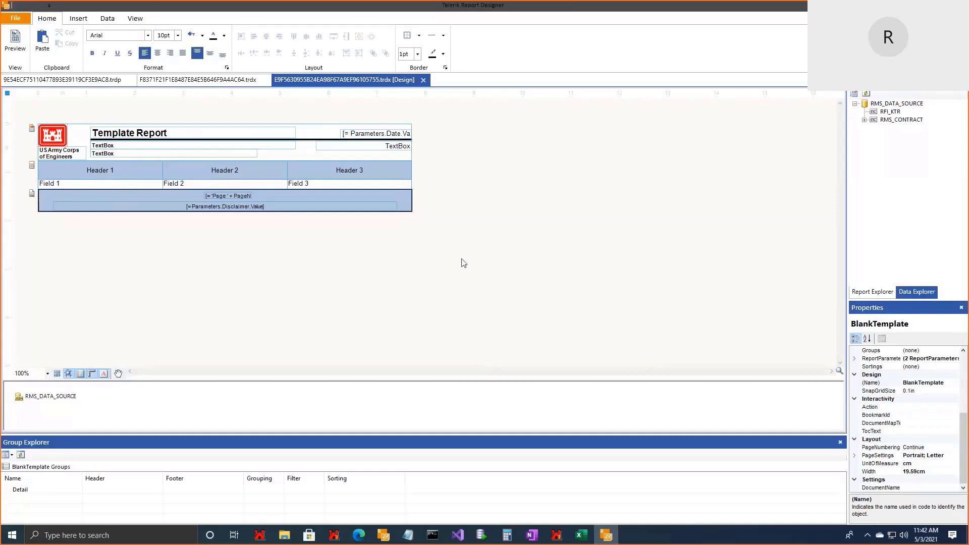
- Examine the template's title box, table text boxes and header text box in the report structure, along with their properties
{"action": "left_click", "coordinate": [269, 137]}
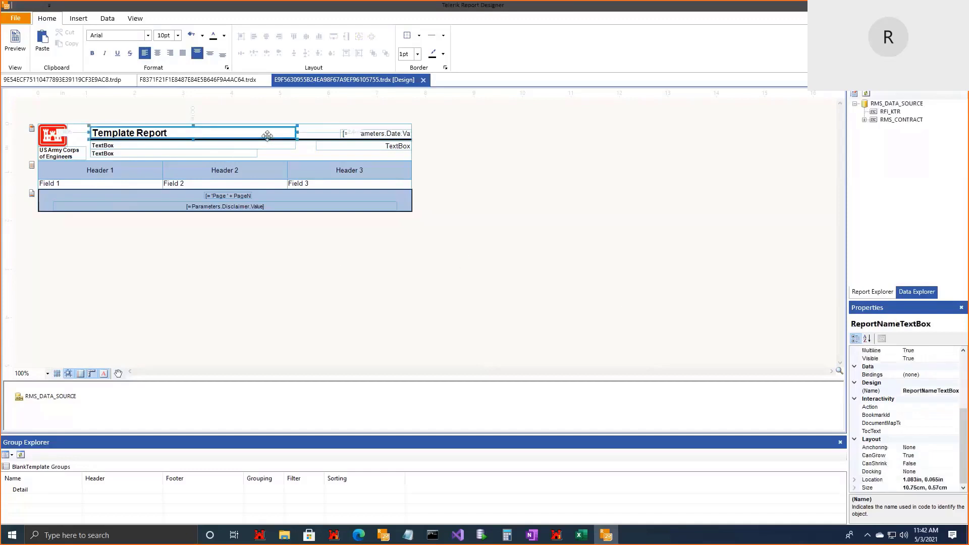
{"action": "mouse_move", "coordinate": [298, 135]}
{"action": "left_mouse_down"}
{"action": "mouse_move", "coordinate": [276, 141]}
{"action": "mouse_move", "coordinate": [297, 144]}
{"action": "left_mouse_up"}
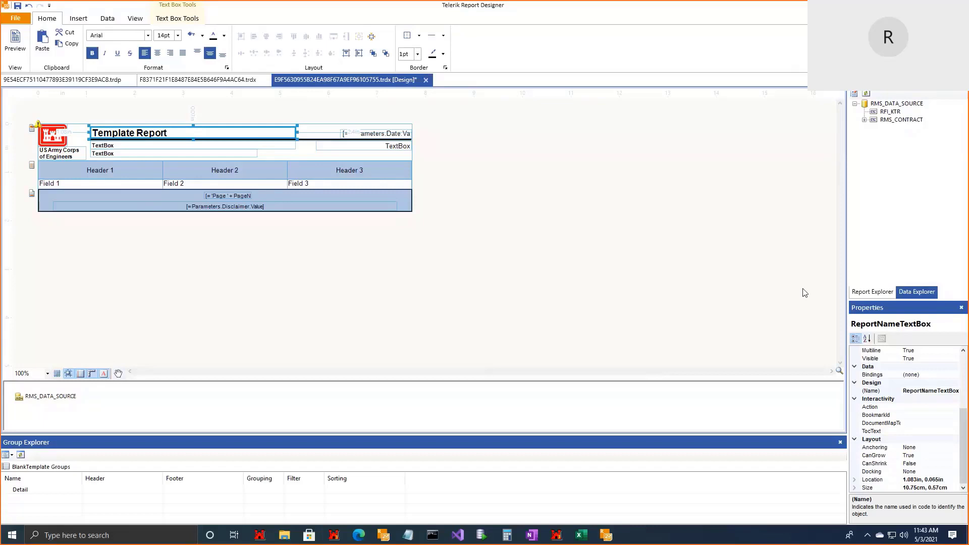
{"action": "left_click", "coordinate": [883, 293]}
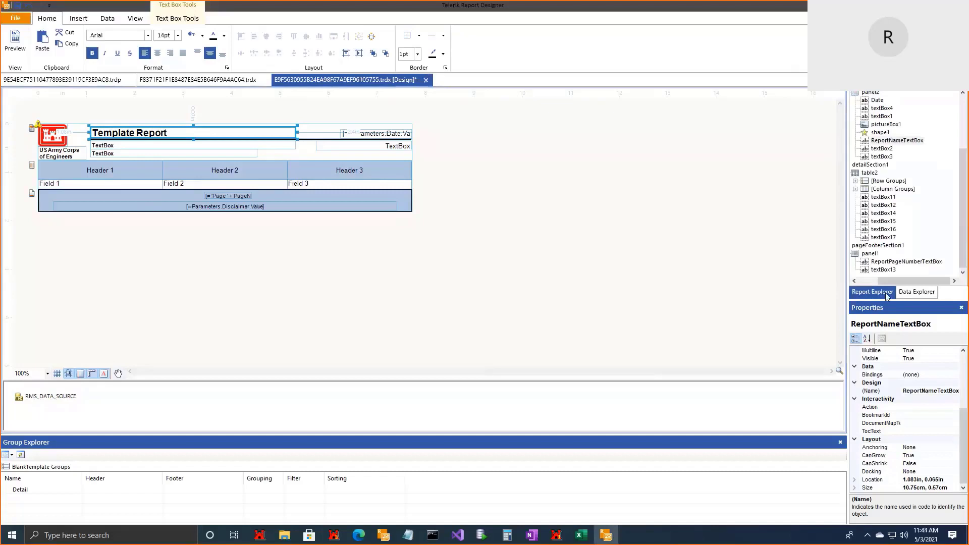
{"action": "left_click", "coordinate": [888, 229]}
{"action": "left_click", "coordinate": [891, 213]}
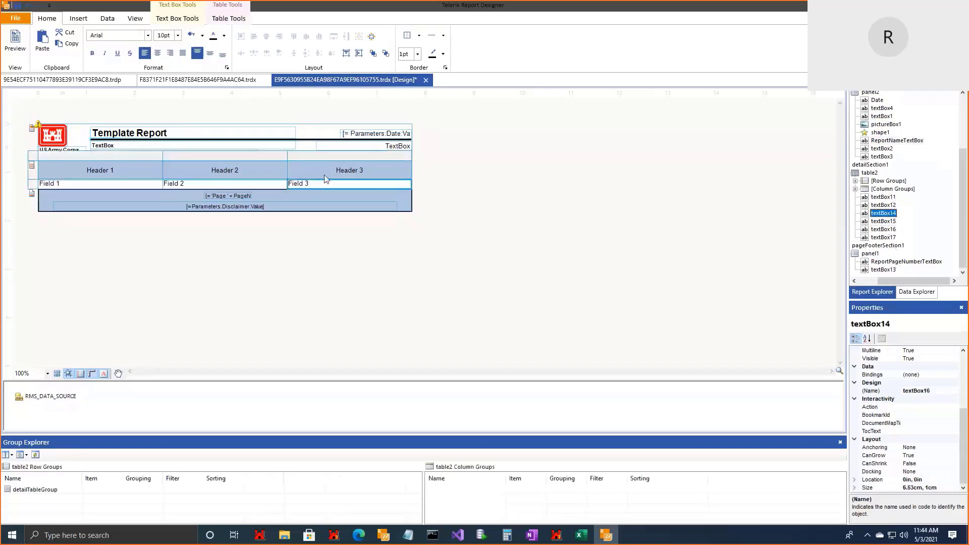
{"action": "left_click", "coordinate": [878, 108]}
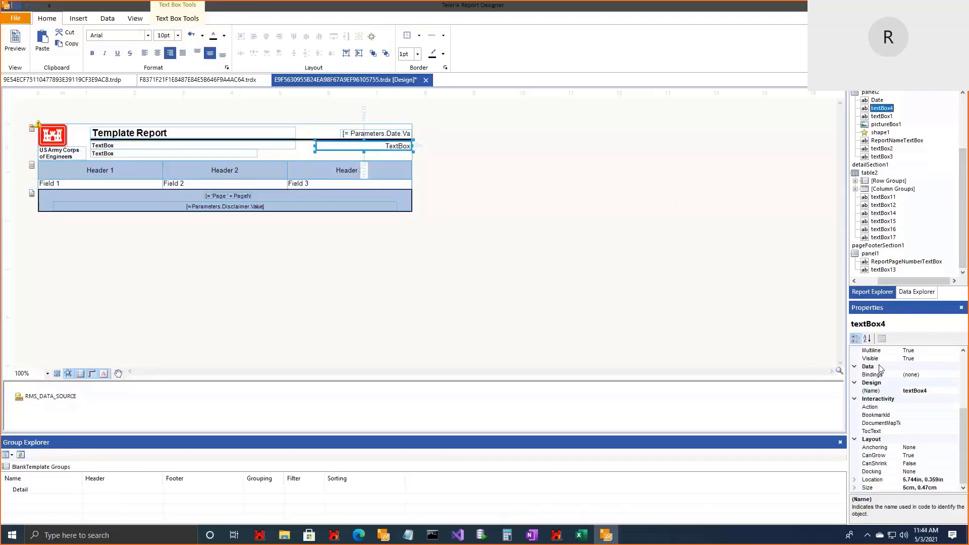
{"action": "scroll", "coordinate": [888, 405], "scroll_direction": "up", "scroll_amount": 4}
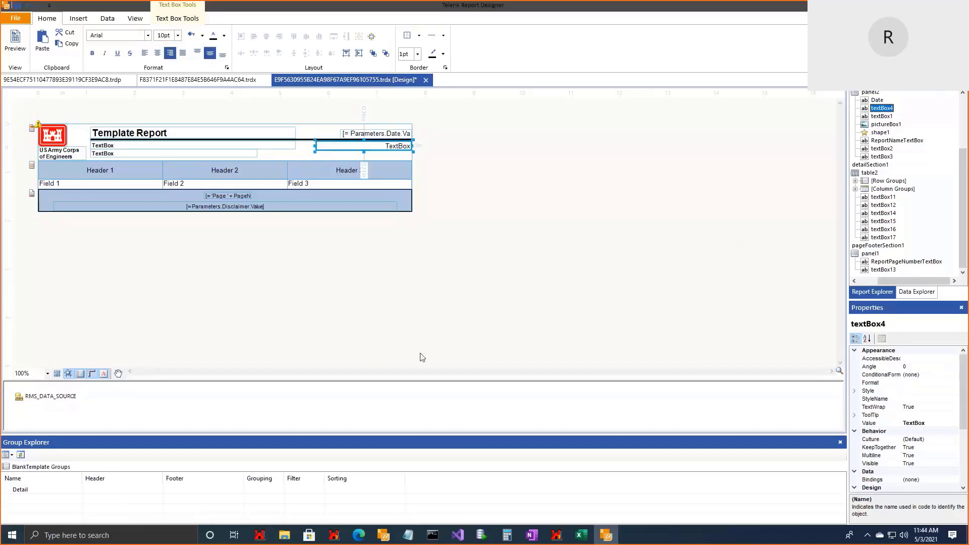
- Examine the template's detail table and its Header 1 cell, including the table's row and column groups
{"action": "left_click", "coordinate": [65, 172]}
{"action": "left_click", "coordinate": [44, 161]}
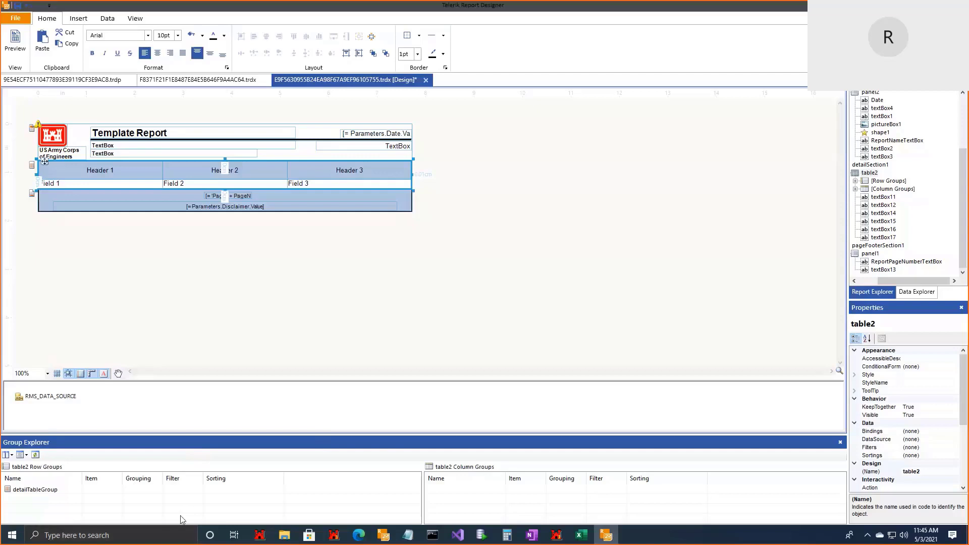
{"action": "left_click", "coordinate": [247, 281]}
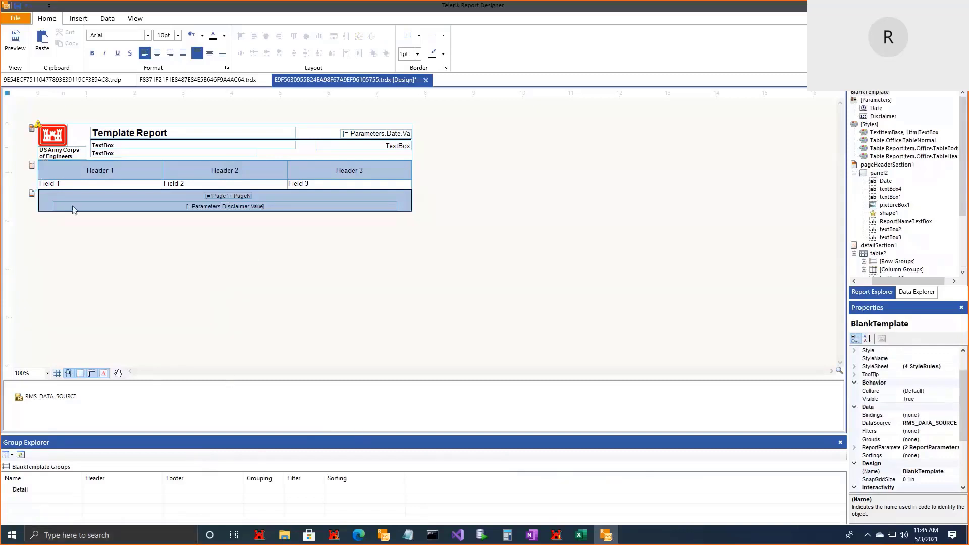
{"action": "left_click", "coordinate": [56, 177]}
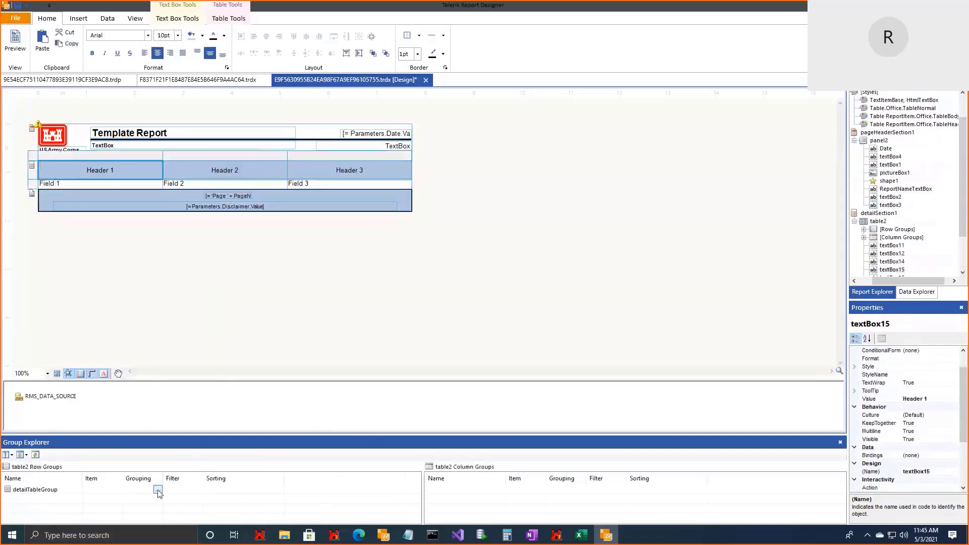
- Review the report's page settings, including the paper size choices, and leave them without making changes
{"action": "left_click", "coordinate": [314, 324]}
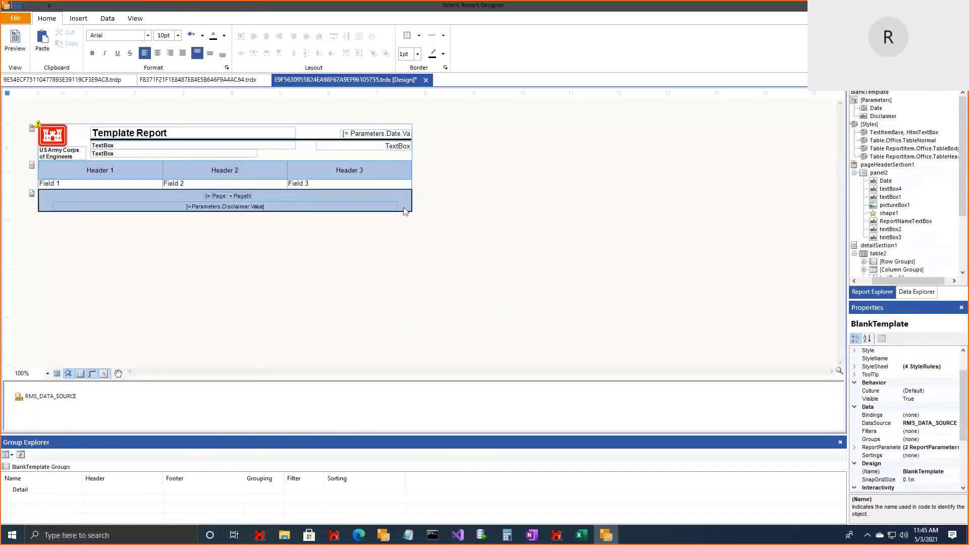
{"action": "scroll", "coordinate": [907, 447], "scroll_direction": "down", "scroll_amount": 3}
{"action": "left_click", "coordinate": [917, 471]}
{"action": "left_click", "coordinate": [954, 471]}
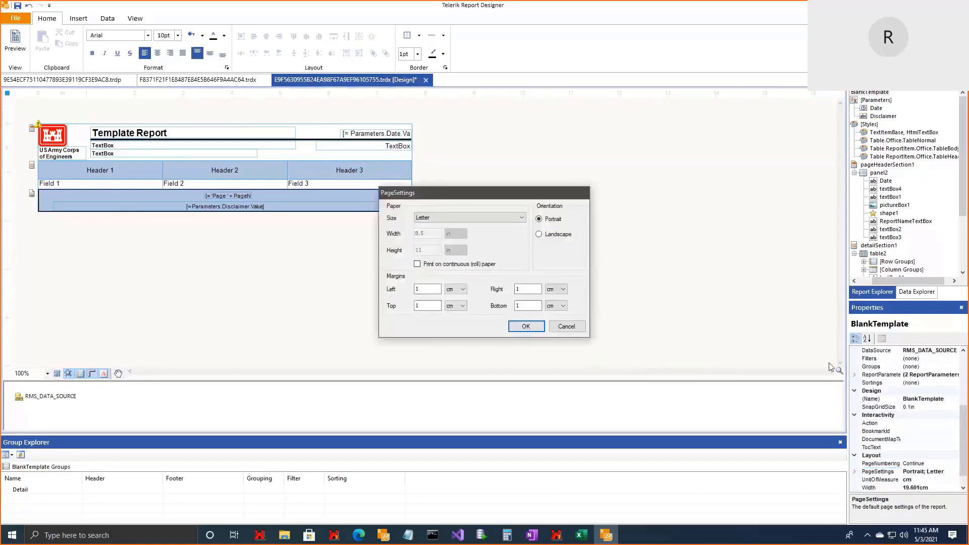
{"action": "left_click", "coordinate": [510, 217]}
{"action": "left_click", "coordinate": [509, 217]}
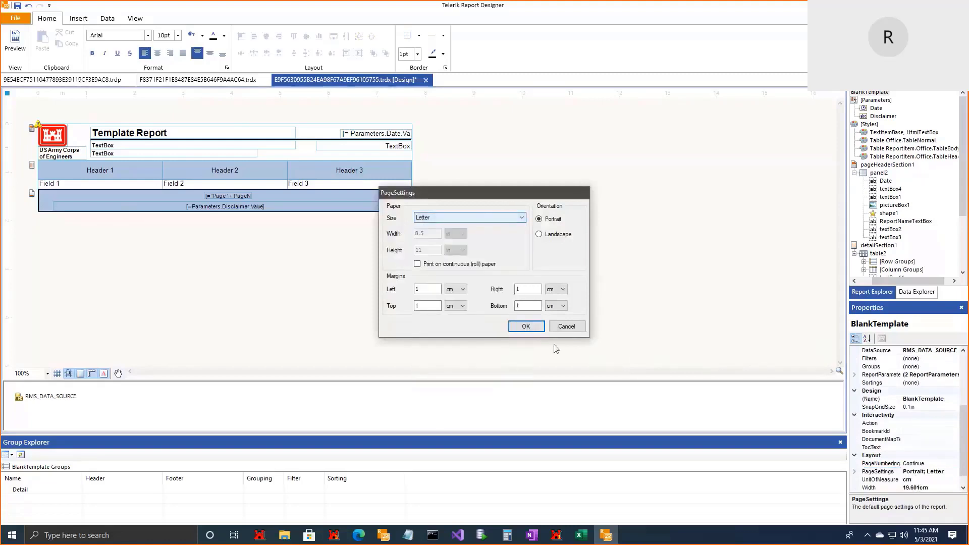
{"action": "left_click", "coordinate": [583, 328]}
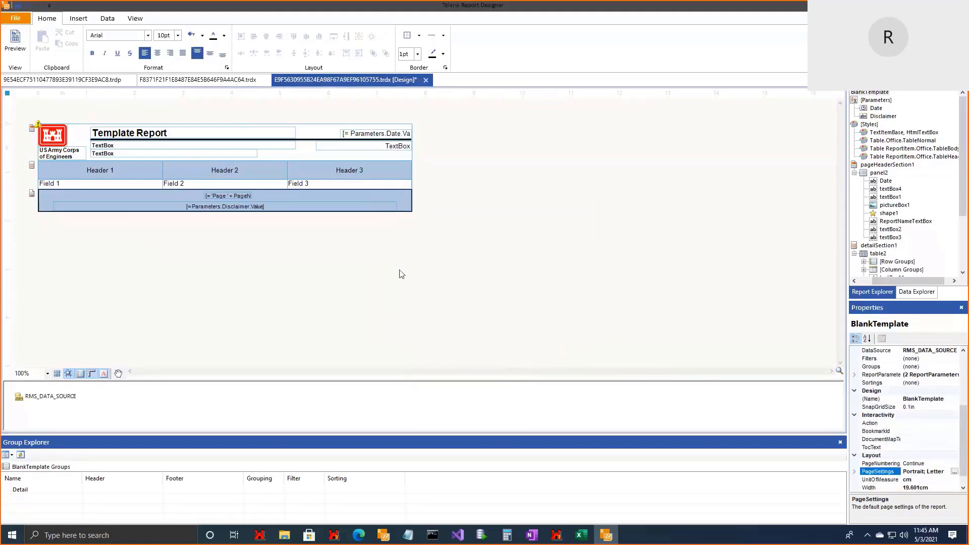
- Review which report items can be inserted and which data source types the designer offers
{"action": "left_click", "coordinate": [75, 20]}
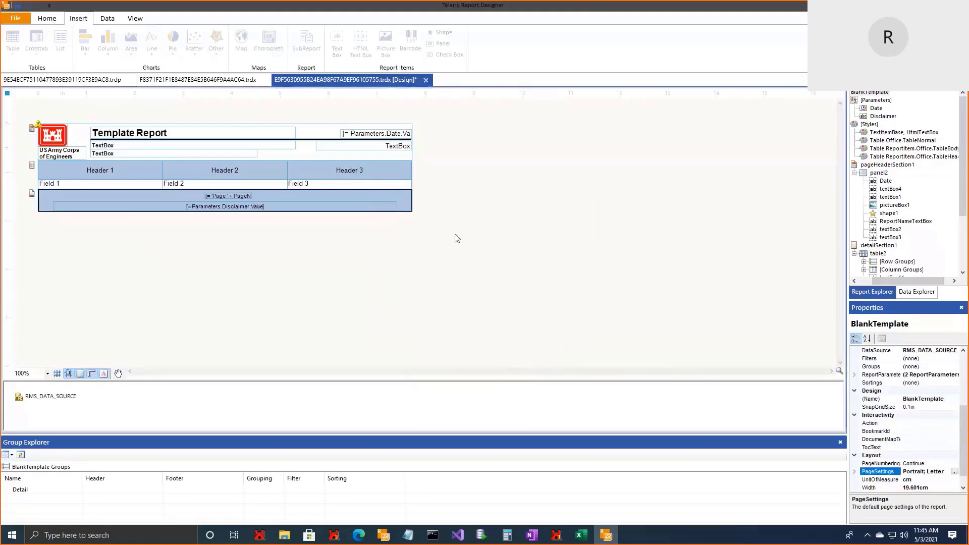
{"action": "left_click", "coordinate": [497, 230]}
{"action": "left_click", "coordinate": [107, 20]}
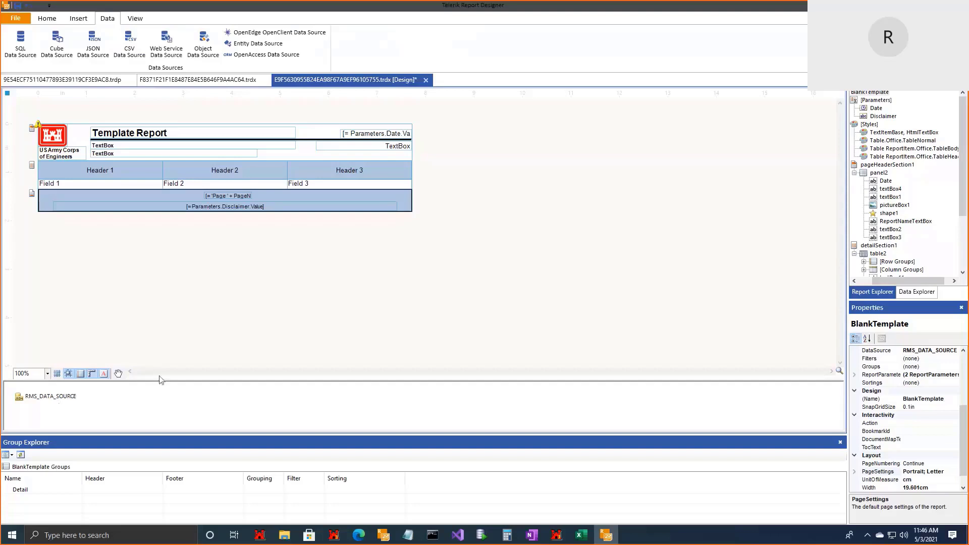
{"action": "left_click", "coordinate": [60, 19]}
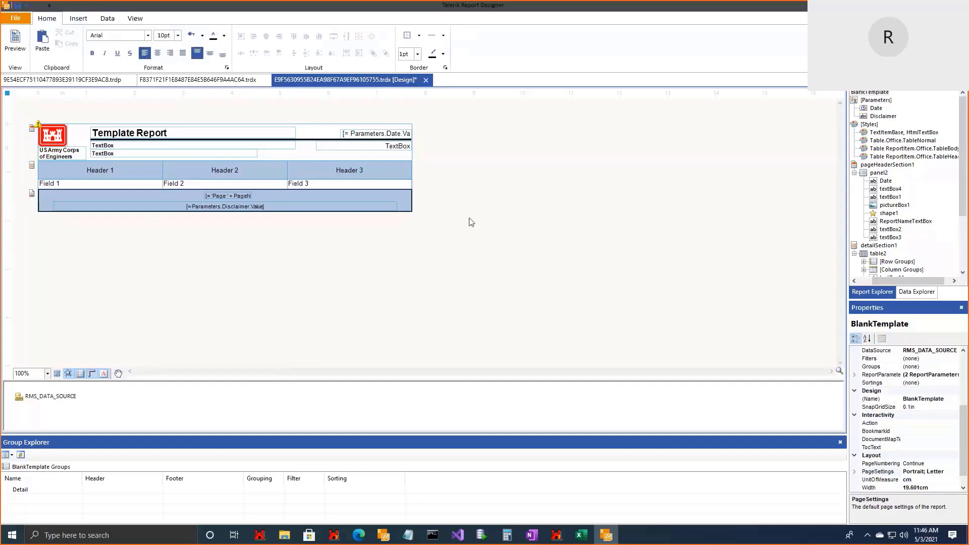
- Examine the collections under RMS_DATA_SOURCE and browse the RMS_CONTRACT fields as far as contract_id, selecting that field
{"action": "left_click", "coordinate": [917, 291]}
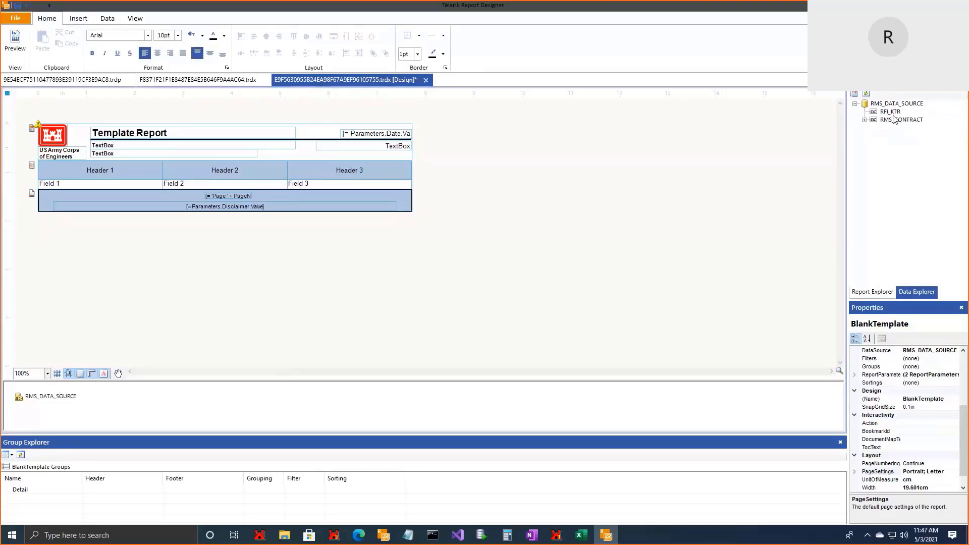
{"action": "left_click", "coordinate": [864, 120]}
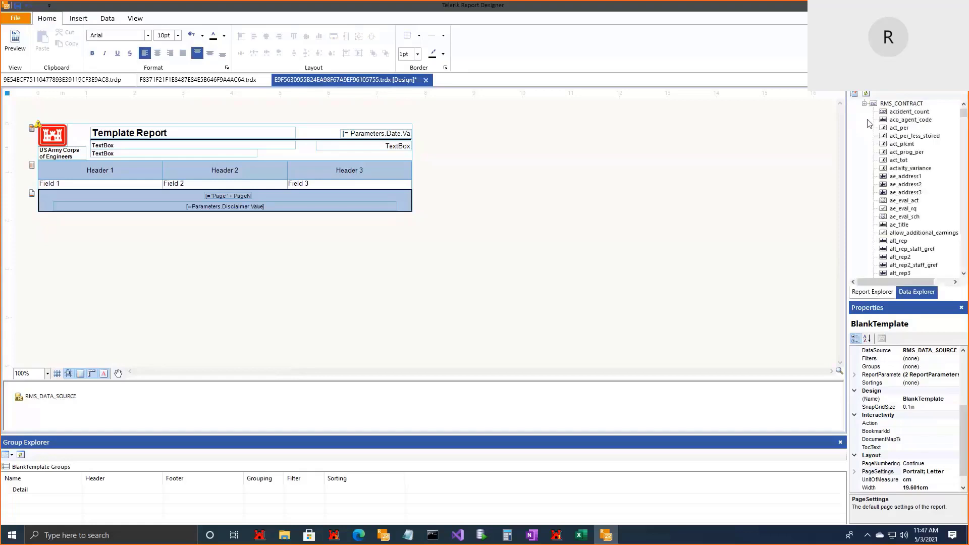
{"action": "scroll", "coordinate": [911, 227], "scroll_direction": "down", "scroll_amount": 15}
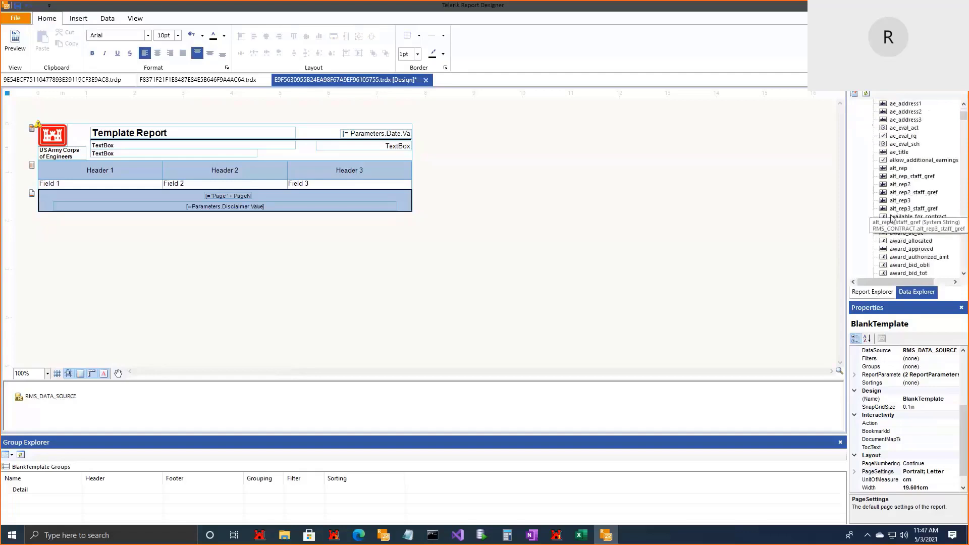
{"action": "scroll", "coordinate": [911, 227], "scroll_direction": "down", "scroll_amount": 2}
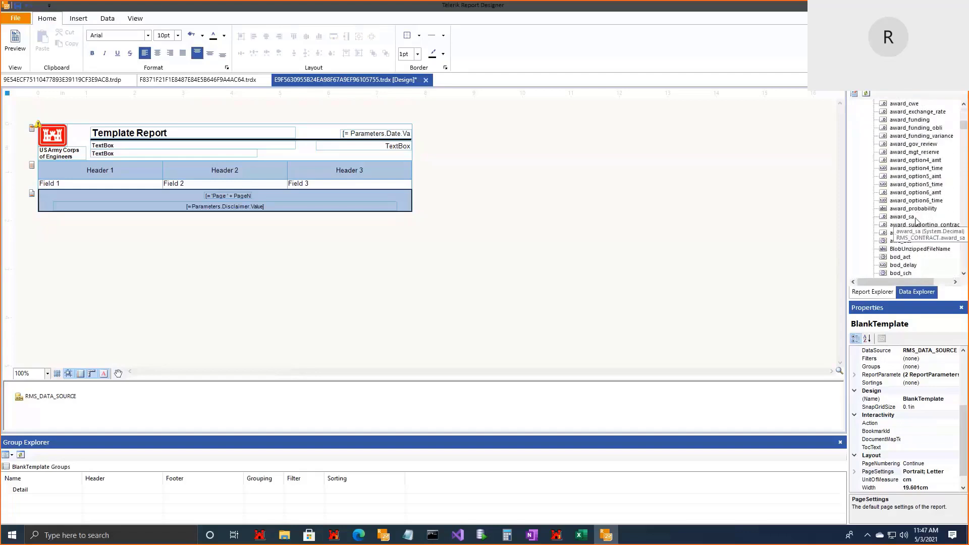
{"action": "scroll", "coordinate": [916, 220], "scroll_direction": "down", "scroll_amount": 7}
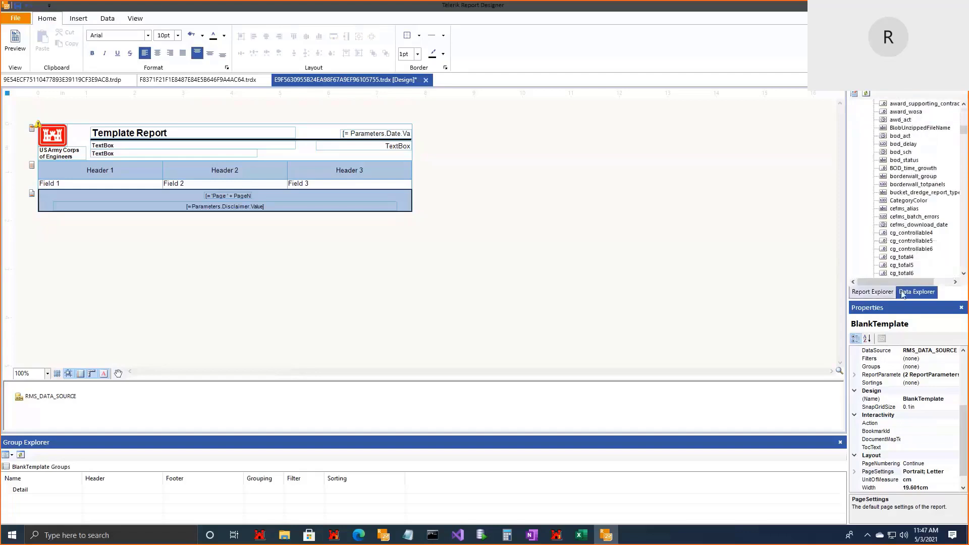
{"action": "scroll", "coordinate": [909, 263], "scroll_direction": "down", "scroll_amount": 10}
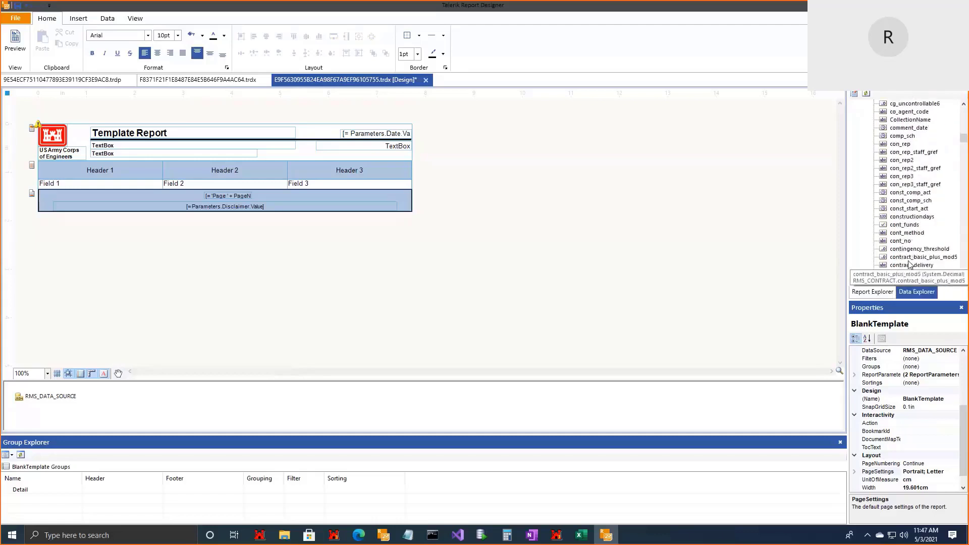
{"action": "left_click", "coordinate": [914, 258]}
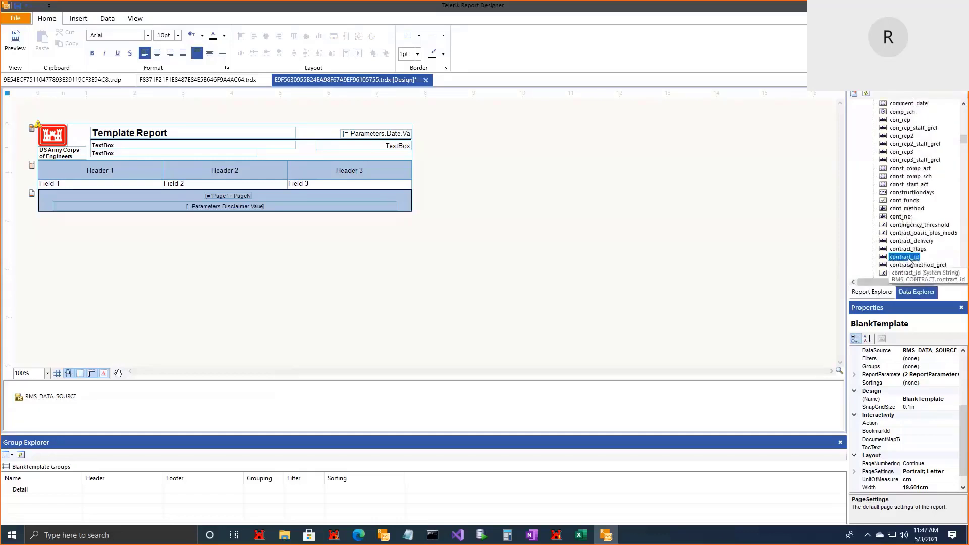
- Replace the two placeholder text boxes under the report title with a widened RMS_CONTRACT contract_id field, and check it in the preview
{"action": "left_click_drag", "start_coordinate": [916, 260], "coordinate": [145, 151]}
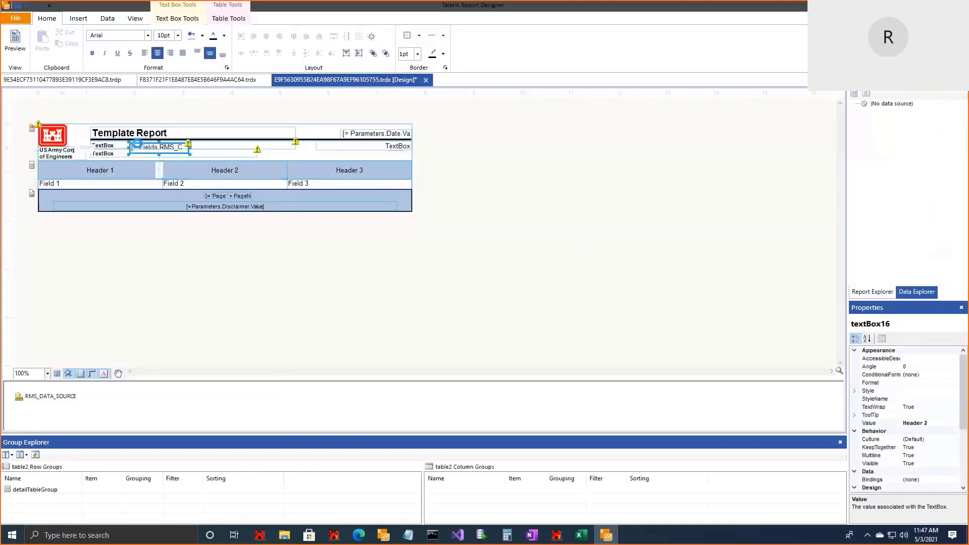
{"action": "left_click", "coordinate": [243, 147]}
{"action": "key", "text": "Delete"}
{"action": "left_click", "coordinate": [136, 154]}
{"action": "key", "text": "Delete"}
{"action": "left_click_drag", "start_coordinate": [152, 148], "coordinate": [248, 146]}
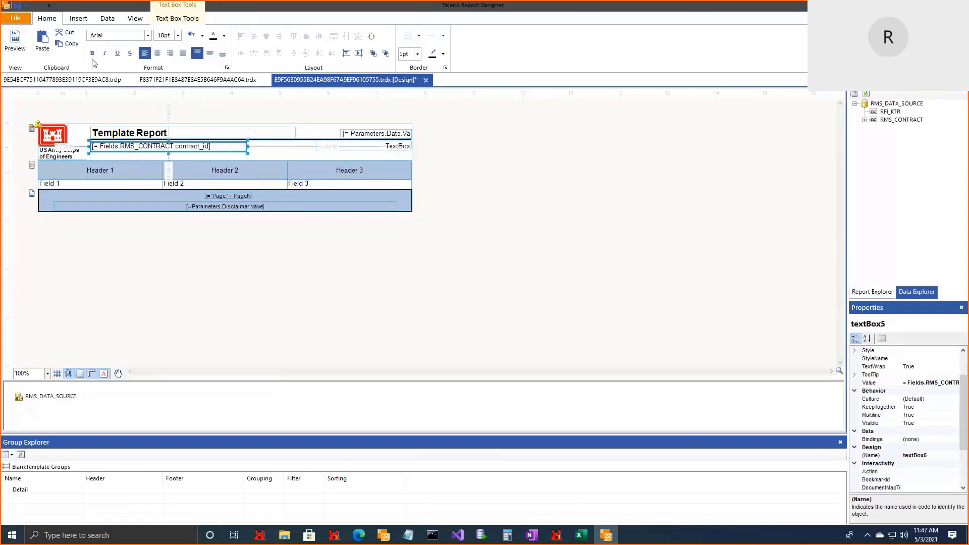
{"action": "left_click", "coordinate": [15, 52]}
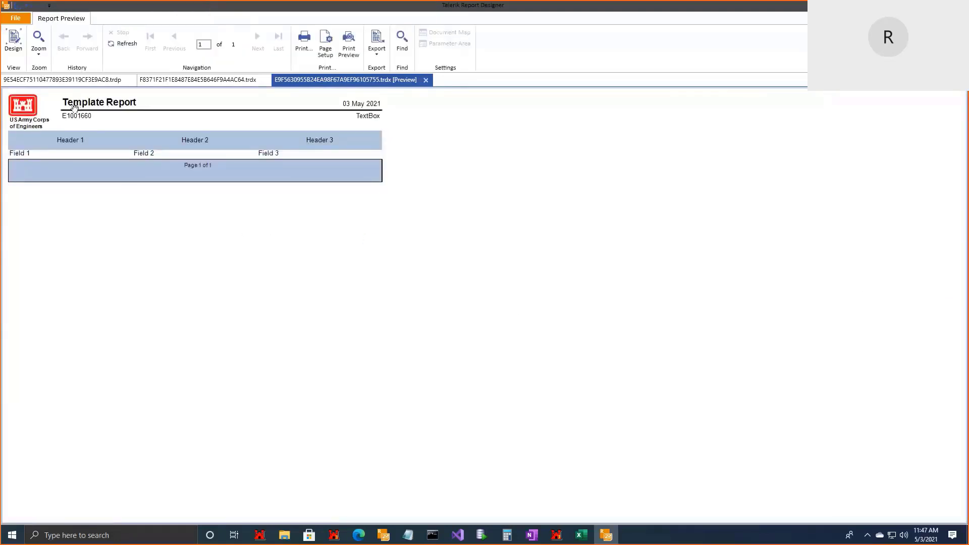
{"action": "left_click", "coordinate": [14, 44]}
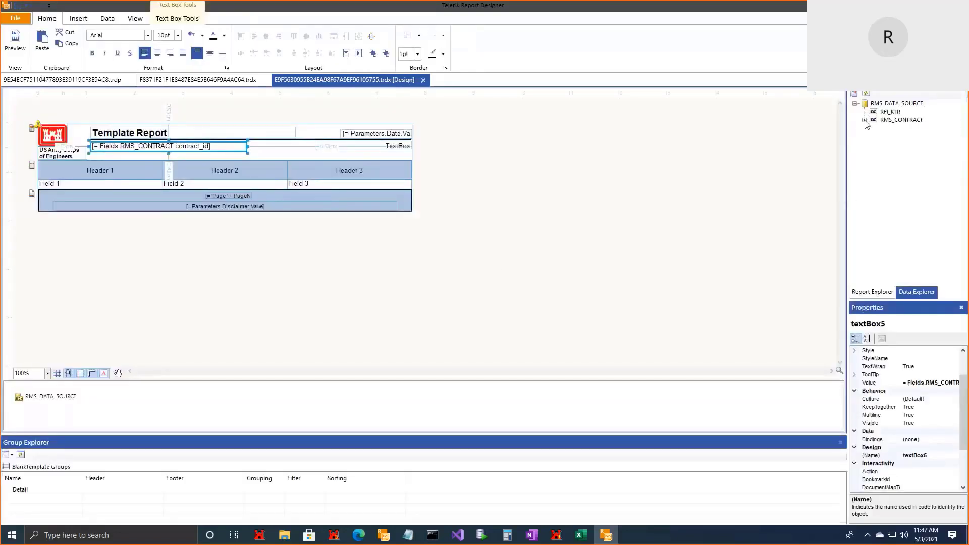
- Compare the RMS_CONTRACT entry and its fields with the RFI_KTR entry under RMS_DATA_SOURCE
{"action": "left_click", "coordinate": [864, 120]}
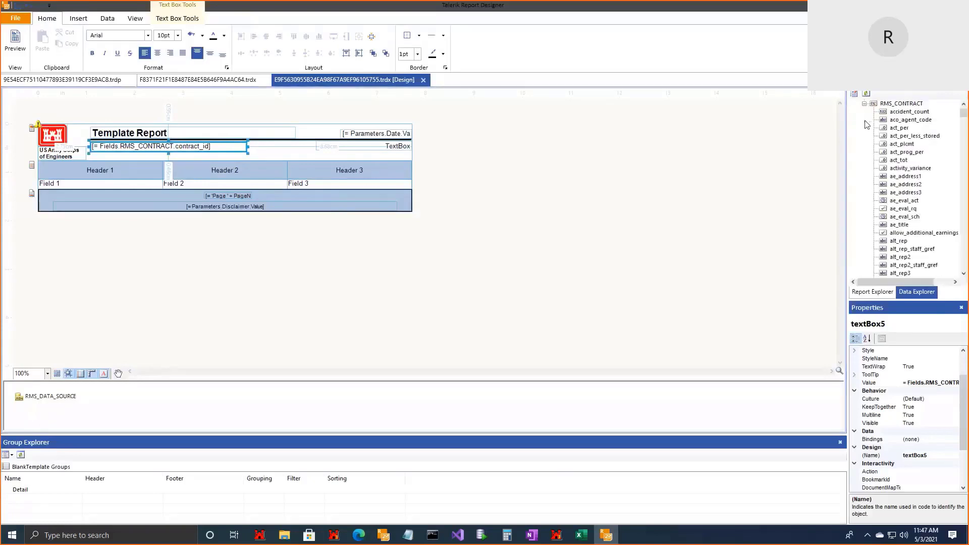
{"action": "left_click", "coordinate": [864, 104]}
{"action": "left_click", "coordinate": [889, 112]}
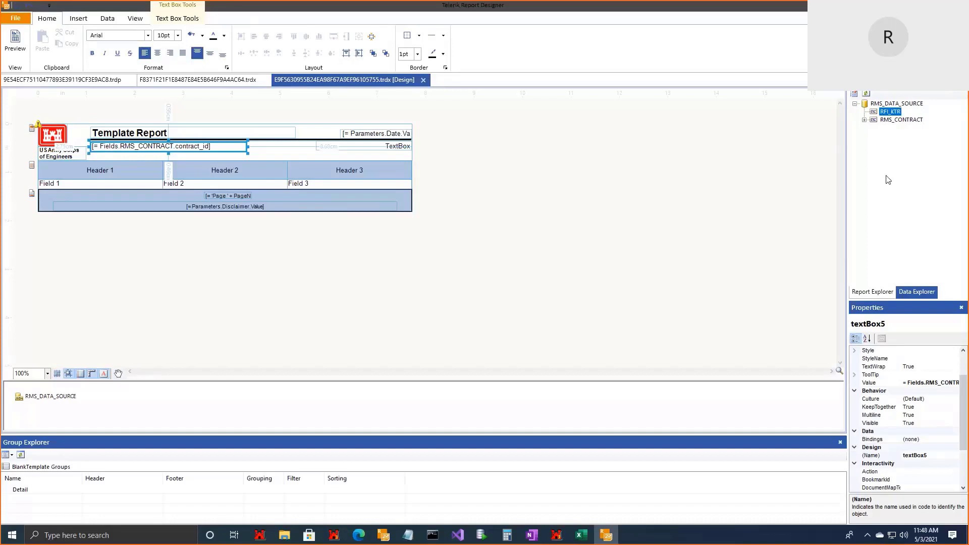
{"action": "left_click", "coordinate": [864, 120]}
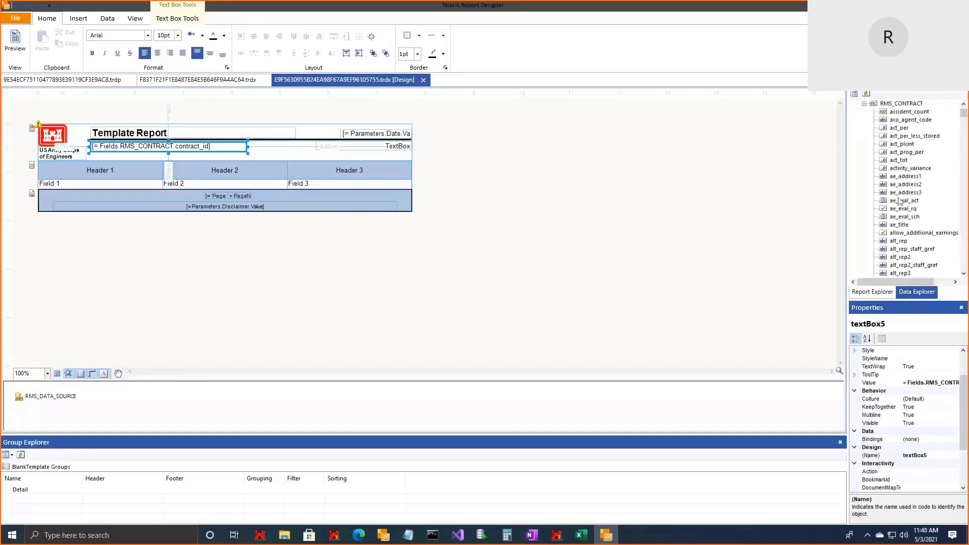
{"action": "left_click", "coordinate": [864, 104]}
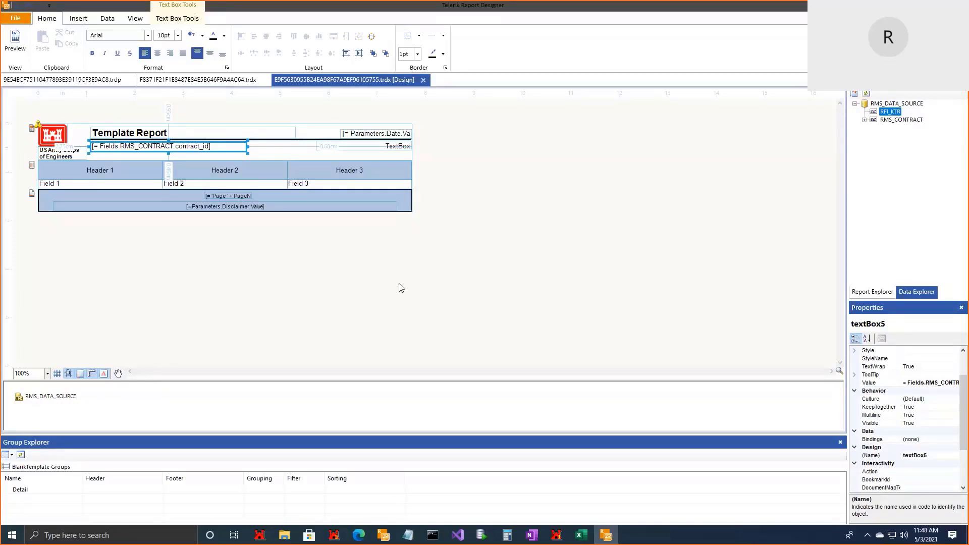
- Select the whole detail table, open its bindings and add a new binding
{"action": "left_click", "coordinate": [62, 178]}
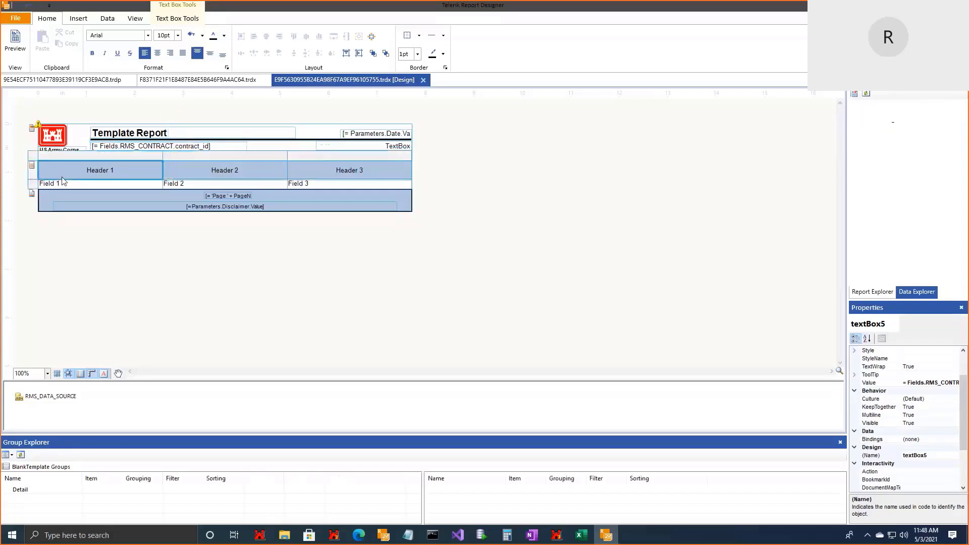
{"action": "left_click", "coordinate": [80, 19]}
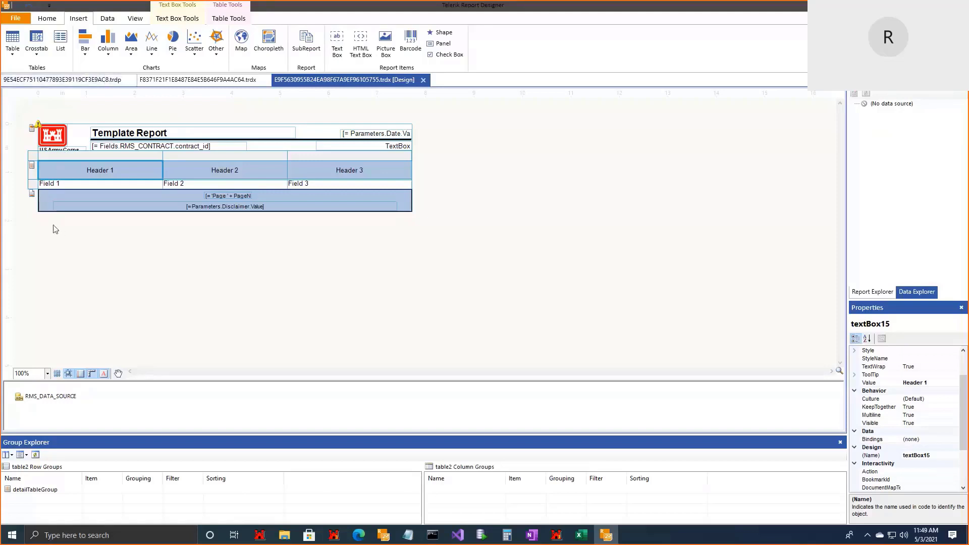
{"action": "left_click", "coordinate": [36, 159]}
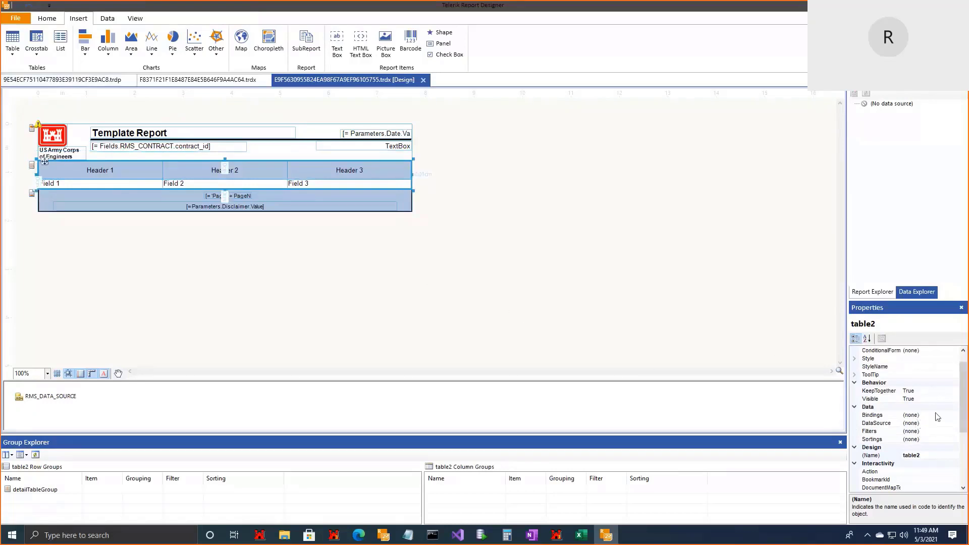
{"action": "scroll", "coordinate": [922, 434], "scroll_direction": "up", "scroll_amount": 1}
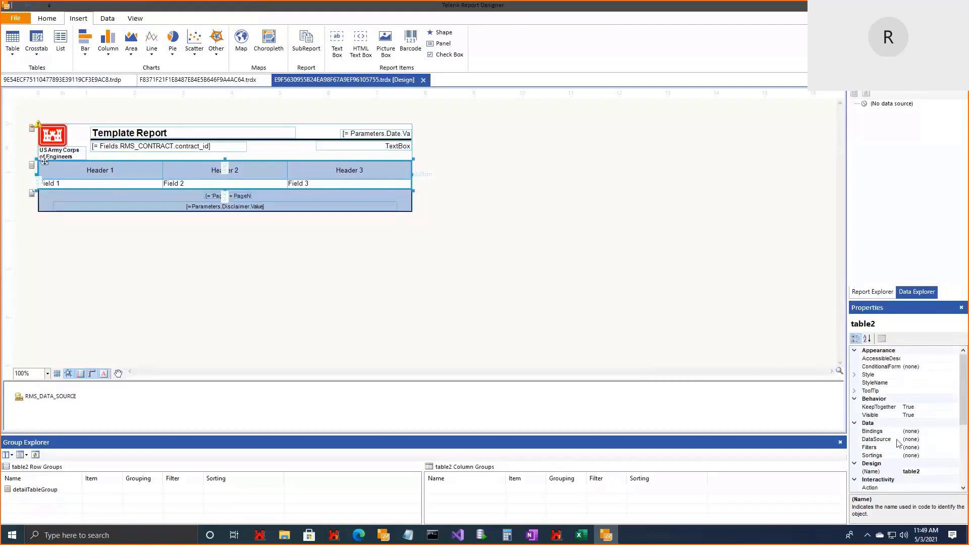
{"action": "left_click", "coordinate": [952, 433]}
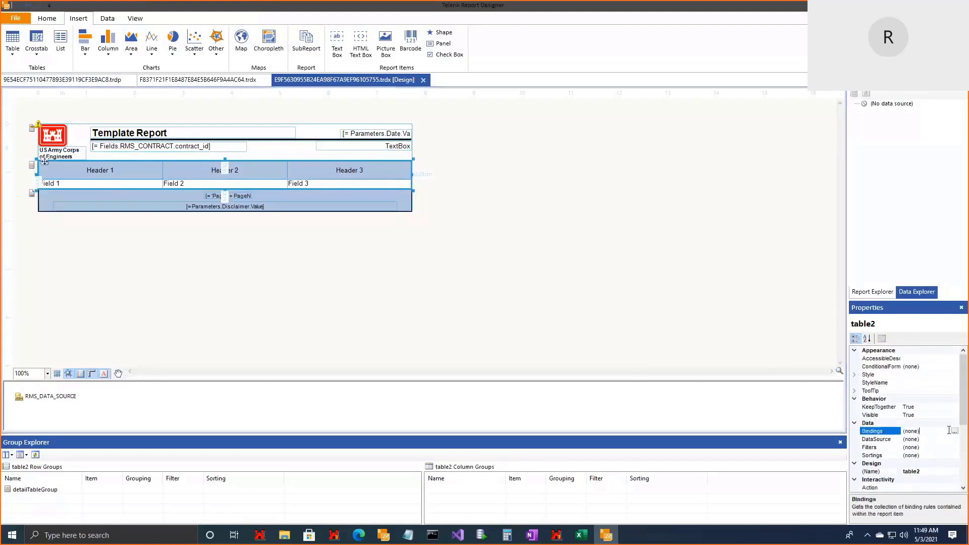
{"action": "left_click", "coordinate": [953, 432]}
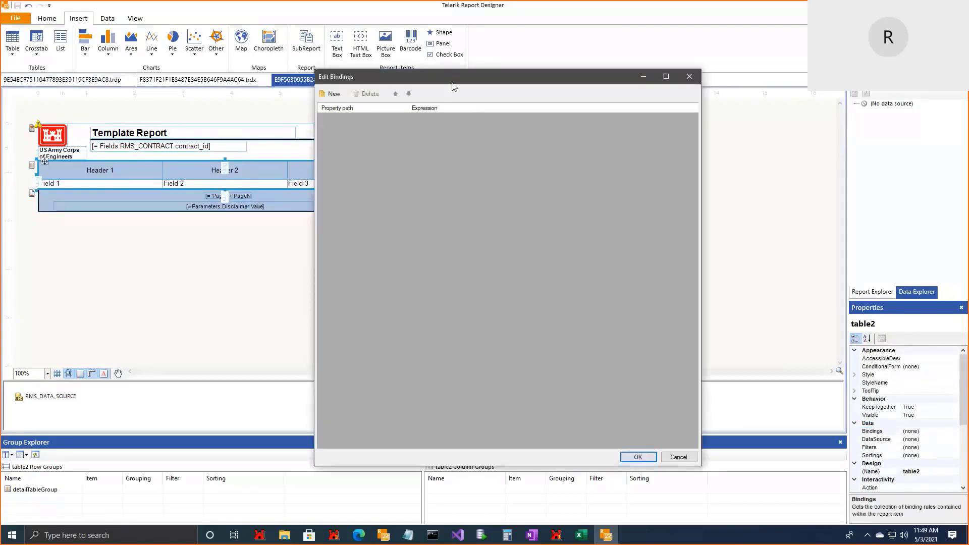
{"action": "left_click_drag", "start_coordinate": [425, 81], "coordinate": [394, 69]}
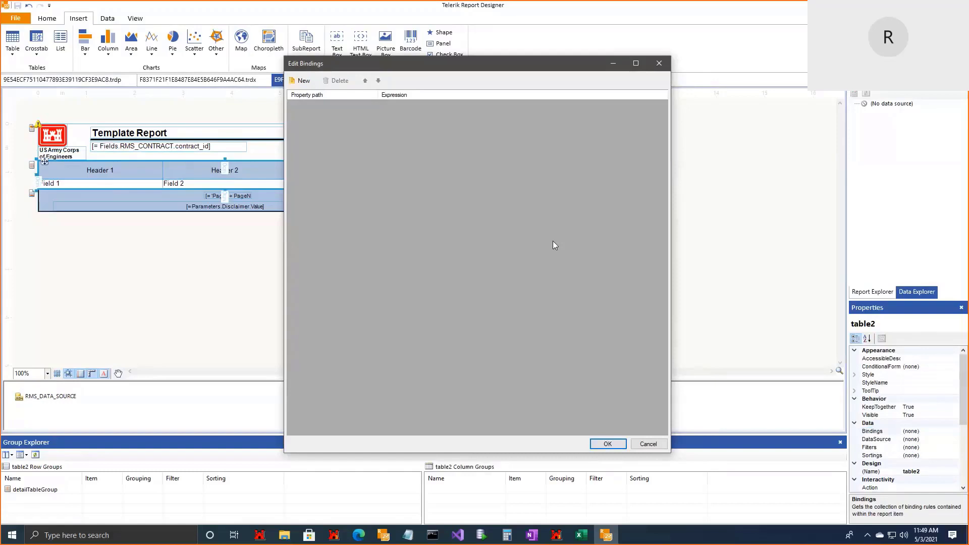
{"action": "left_click", "coordinate": [301, 80]}
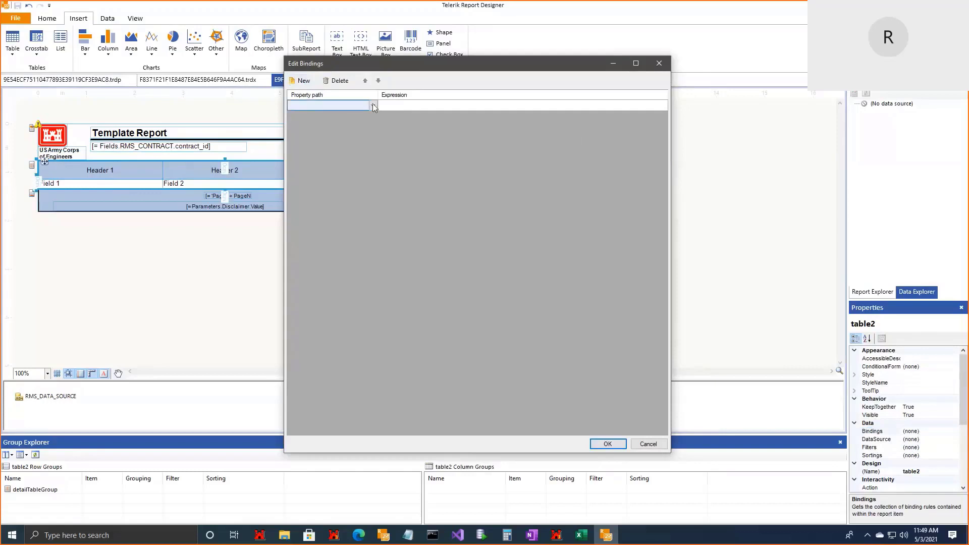
- Set the new binding's property path to DataSource with the expression = Fields.RFI_KTR and accept it
{"action": "left_click", "coordinate": [373, 105]}
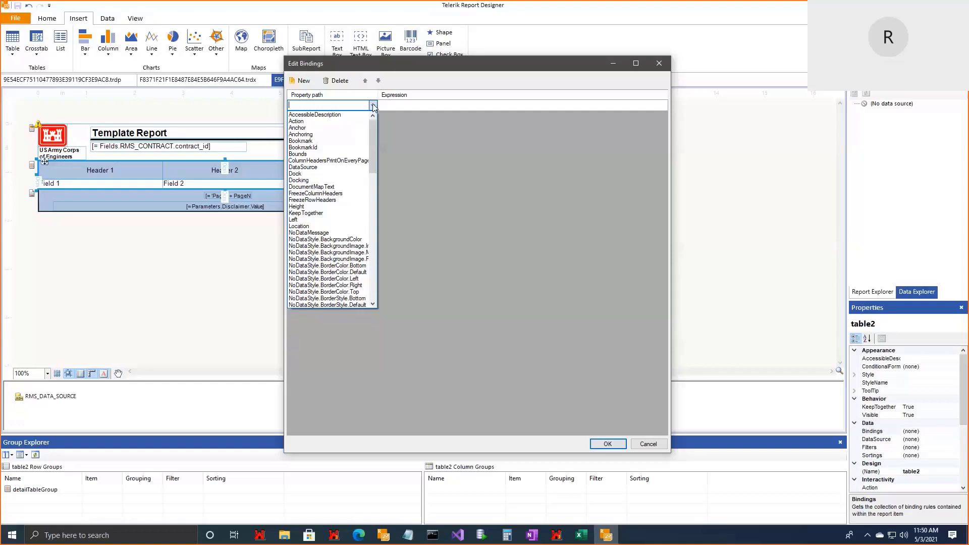
{"action": "left_click", "coordinate": [337, 168]}
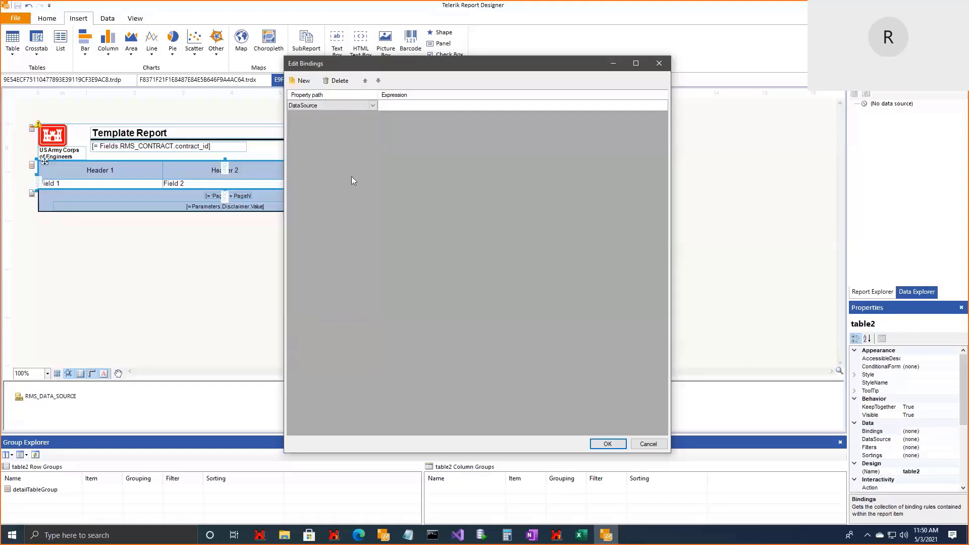
{"action": "left_click", "coordinate": [662, 108]}
{"action": "left_click", "coordinate": [663, 105]}
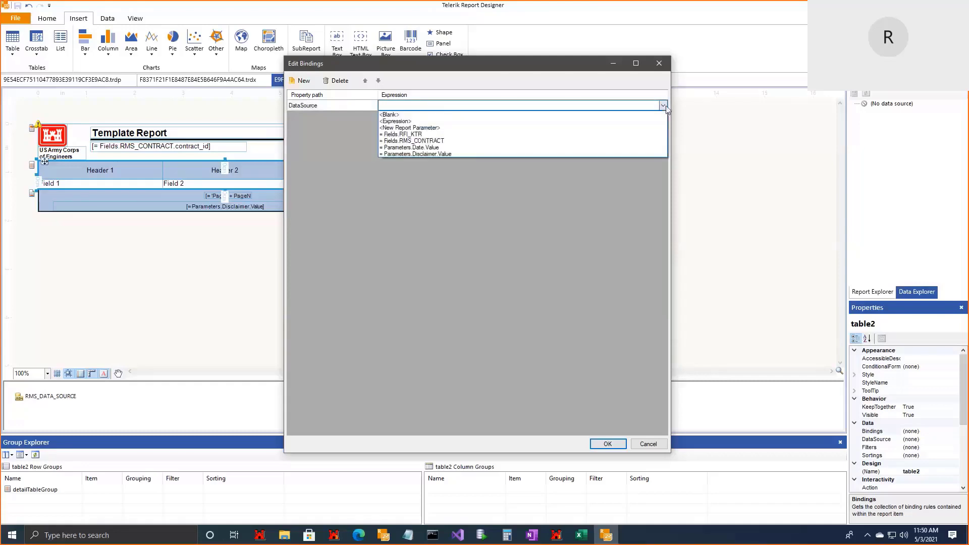
{"action": "left_click", "coordinate": [475, 135]}
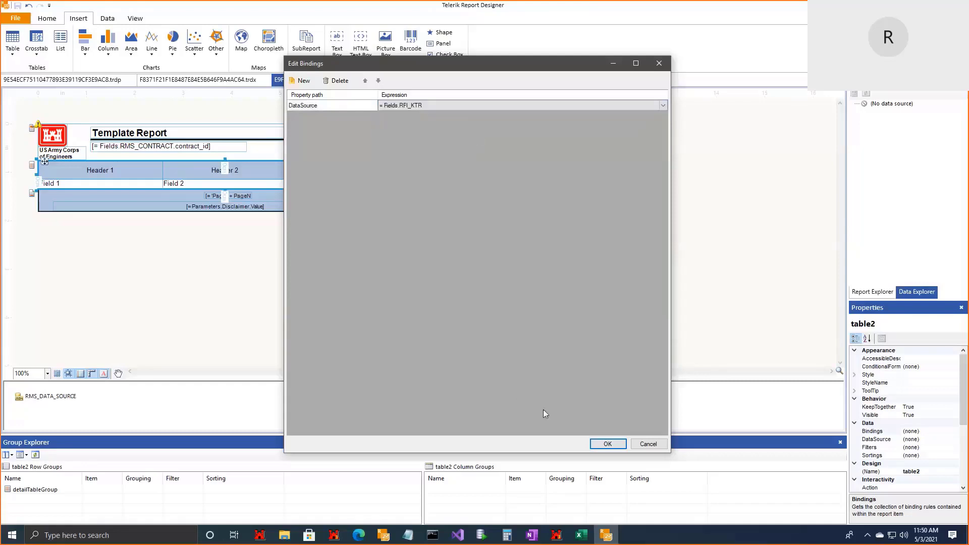
{"action": "left_click", "coordinate": [606, 444]}
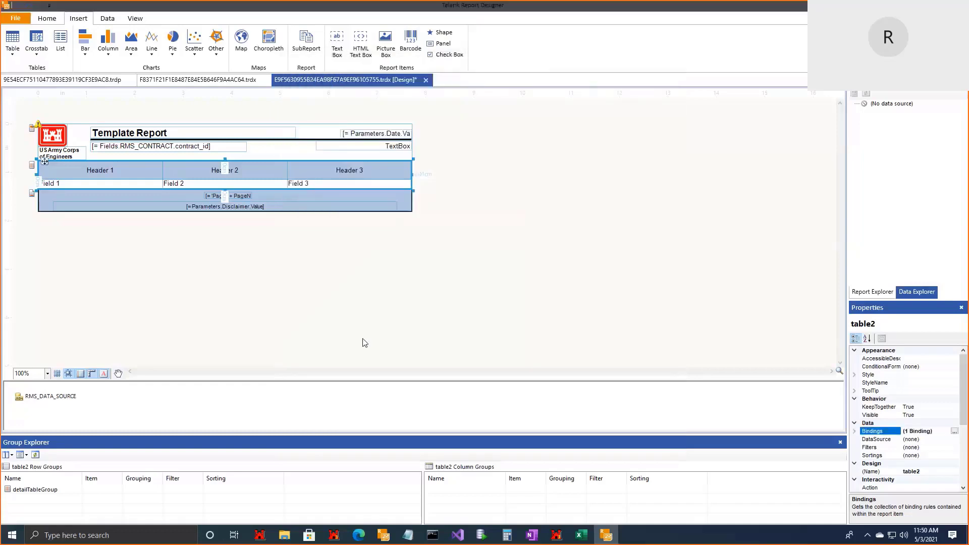
- Select RMS_DATA_SOURCE and shrink the designer window to sit beside the RMS All RFIs list with its field names
{"action": "left_click", "coordinate": [863, 291]}
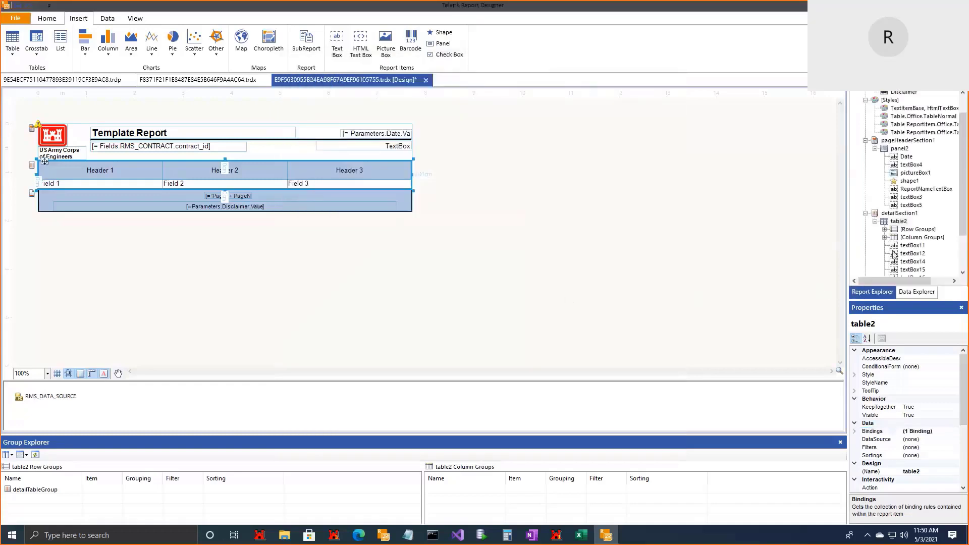
{"action": "left_click", "coordinate": [906, 293]}
{"action": "left_click", "coordinate": [59, 396]}
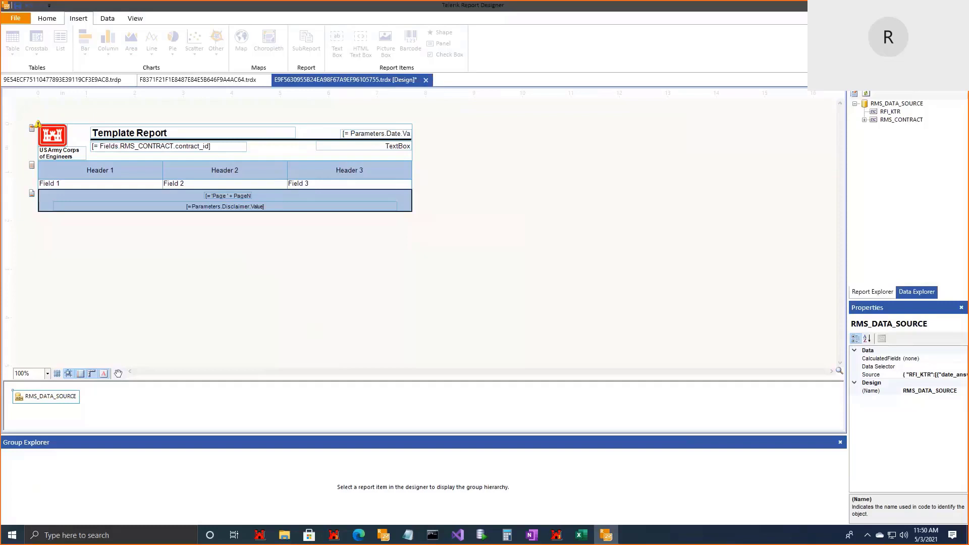
{"action": "left_click", "coordinate": [930, 5]}
{"action": "left_click_drag", "start_coordinate": [707, 192], "coordinate": [502, 200]}
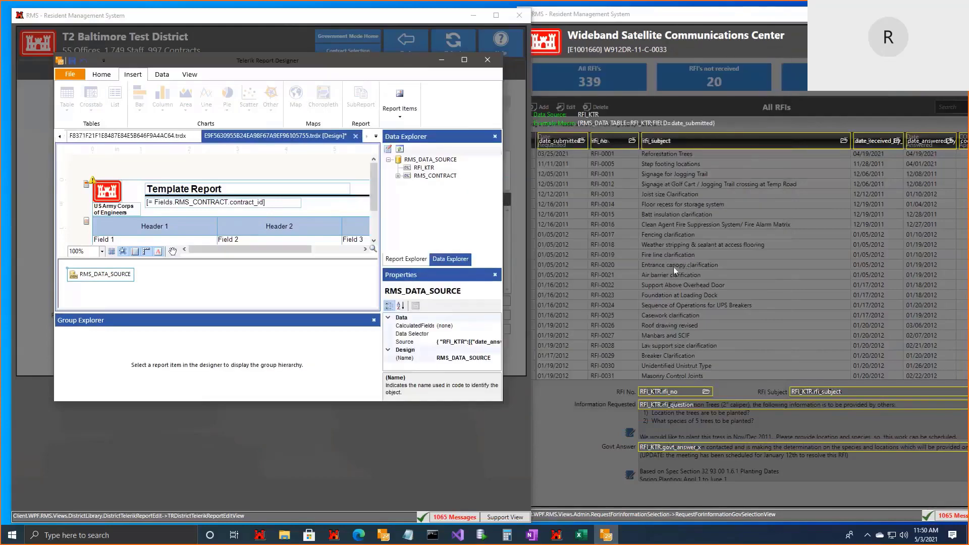
- Try to fill the Field 1 cell with the expression = Fields.date_submitted
{"action": "scroll", "coordinate": [226, 227], "scroll_direction": "down", "scroll_amount": 2}
{"action": "left_click", "coordinate": [181, 193]}
{"action": "left_click", "coordinate": [181, 193]}
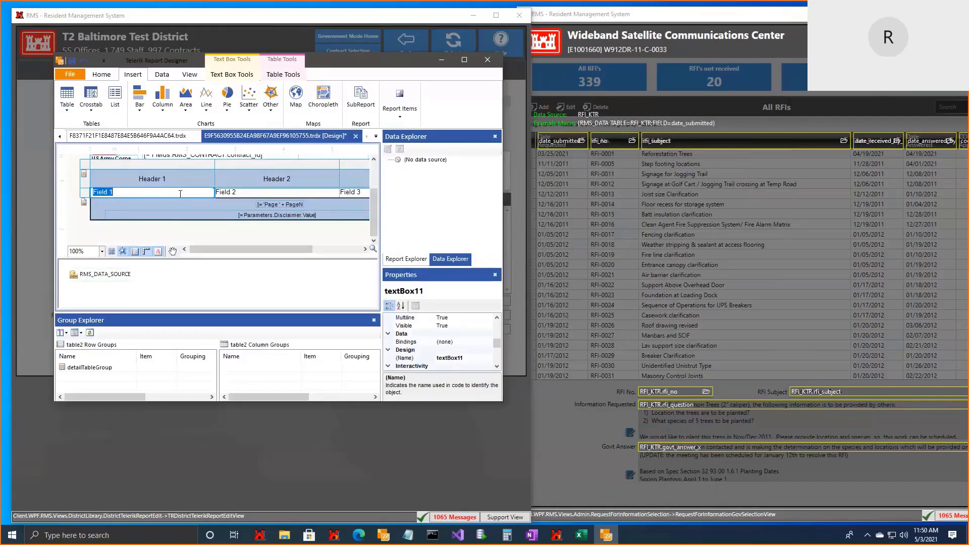
{"action": "type", "text": "= Fields."}
{"action": "type", "text": "date_submitted"}
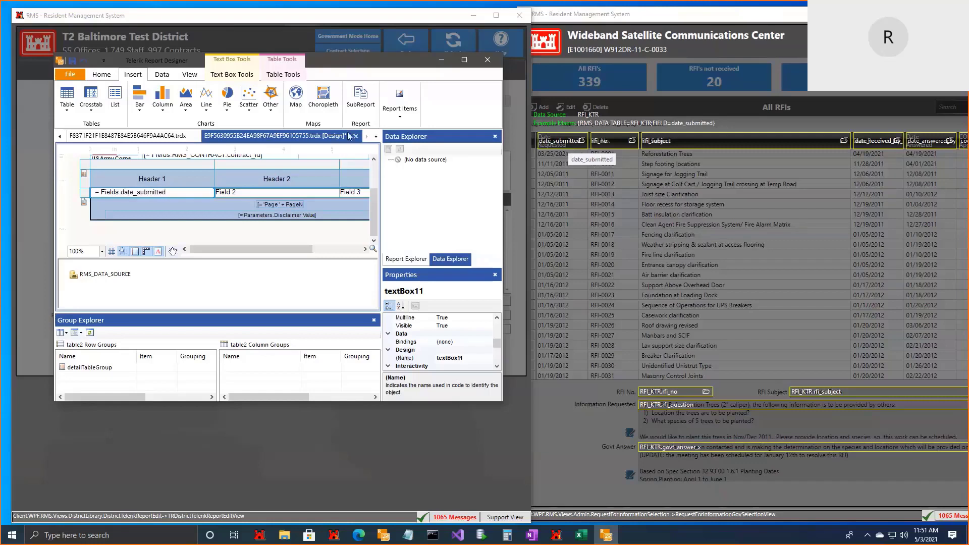
- Set the Field 2 cell to = Fields.rfi_no and the Field 3 cell to = Fields.rfi_subject
{"action": "key", "text": "Tab"}
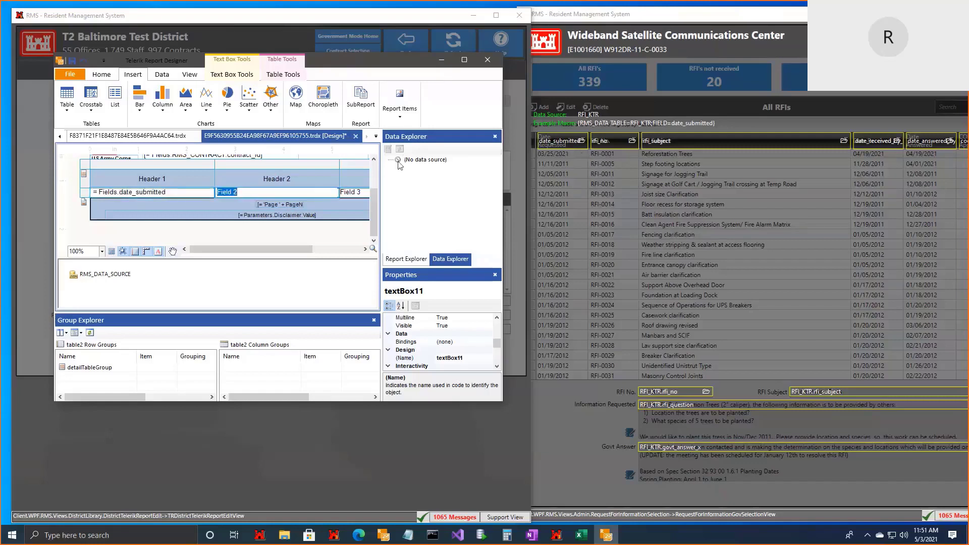
{"action": "type", "text": "= Fields.rfi_no"}
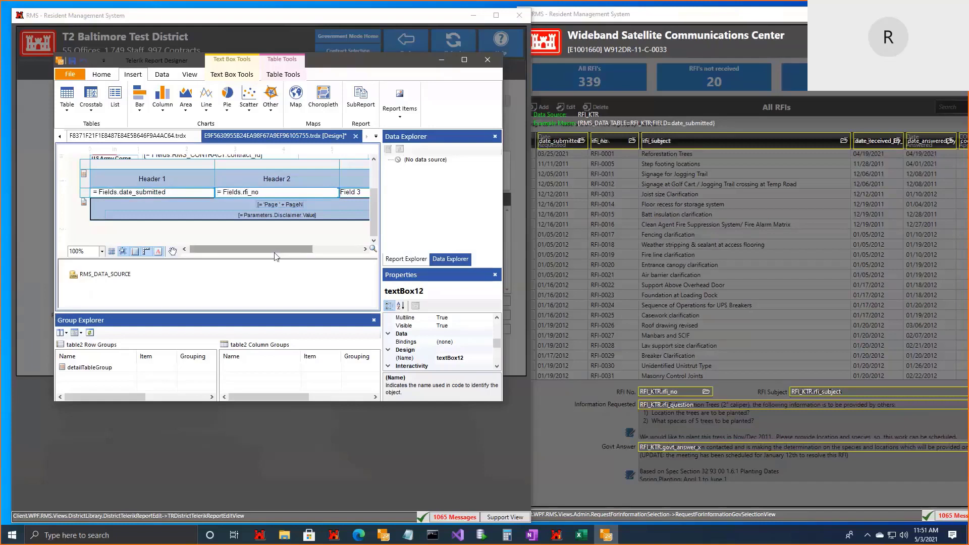
{"action": "left_click_drag", "start_coordinate": [274, 250], "coordinate": [323, 254]}
{"action": "left_click", "coordinate": [295, 190]}
{"action": "left_click", "coordinate": [298, 192]}
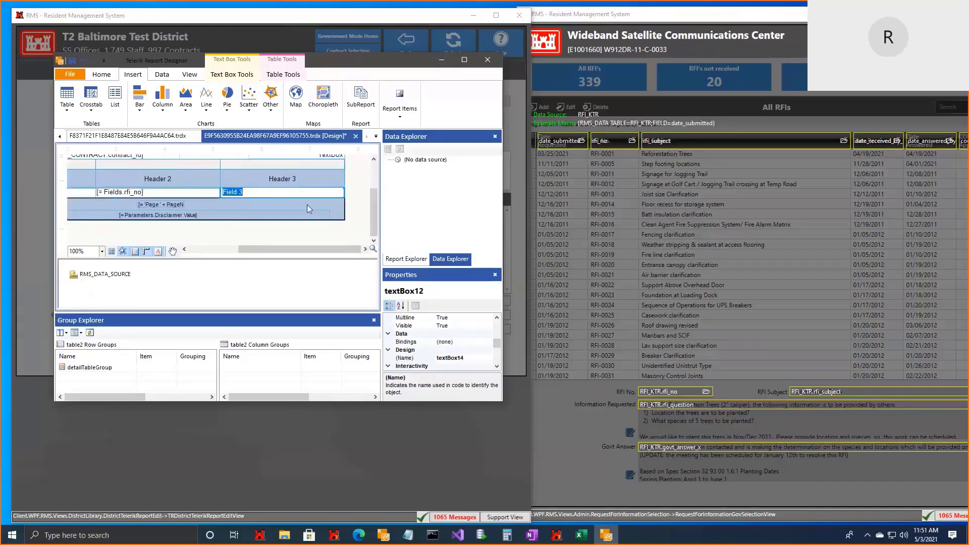
{"action": "type", "text": "= Fields.rfi_subject"}
{"action": "left_click", "coordinate": [292, 235]}
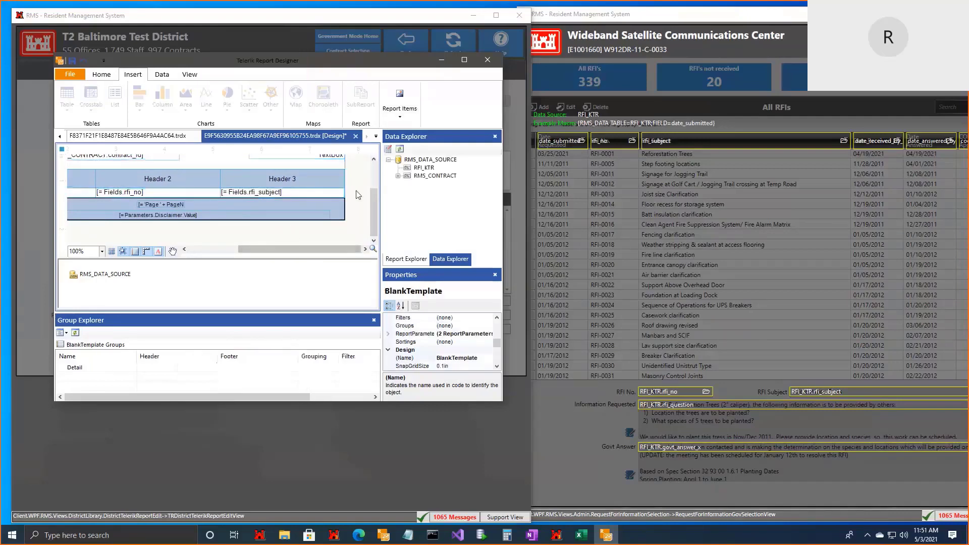
- Maximize the designer window and preview the report to check the values in the three detail columns
{"action": "left_click", "coordinate": [464, 60]}
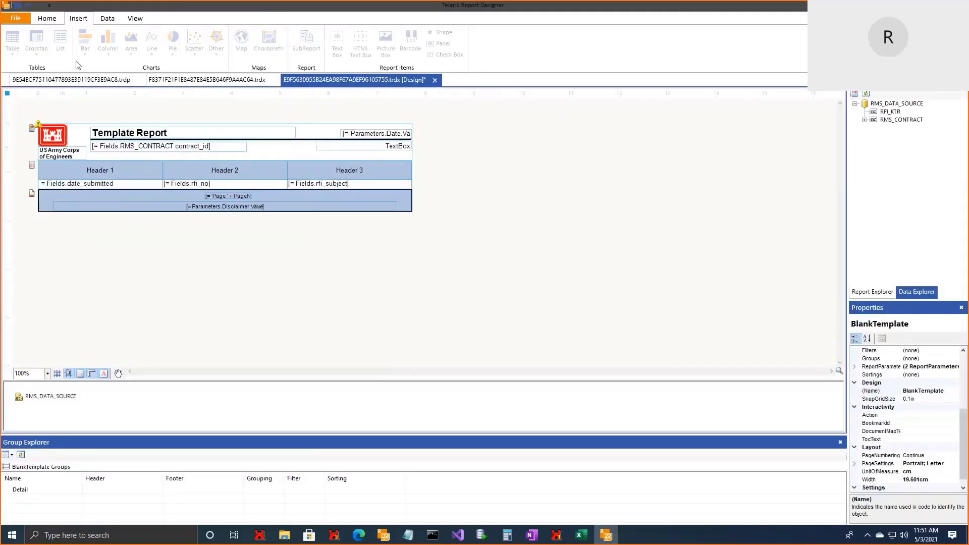
{"action": "left_click", "coordinate": [50, 20]}
{"action": "left_click", "coordinate": [16, 40]}
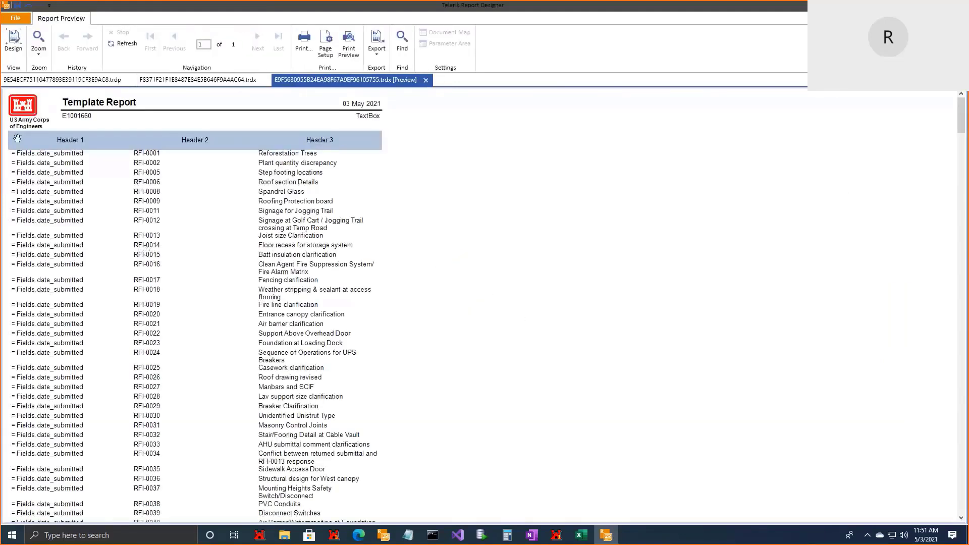
- Return to the design and re-enter the first detail cell's expression as = Fields.date_submitted, with no leading space
{"action": "left_click", "coordinate": [14, 42]}
{"action": "double_click", "coordinate": [80, 183]}
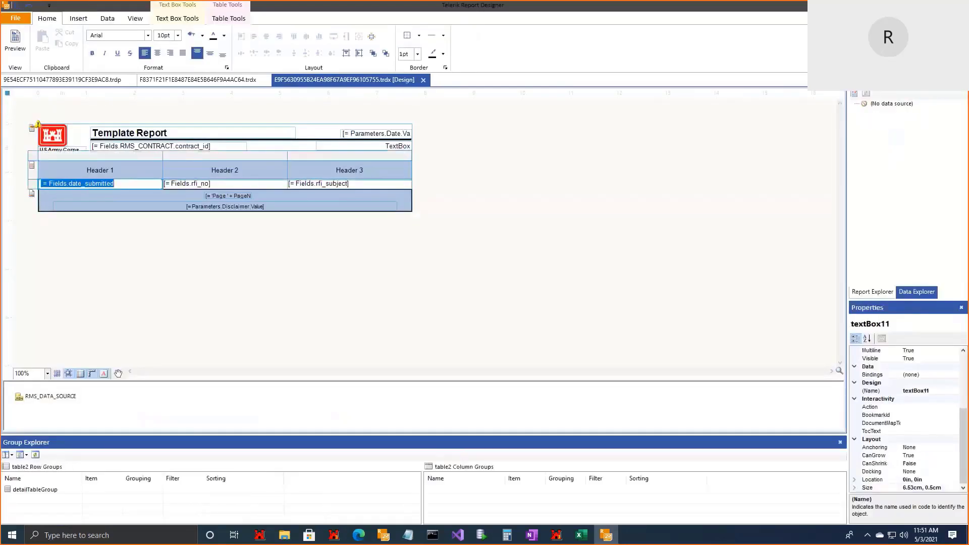
{"action": "type", "text": "= Fields"}
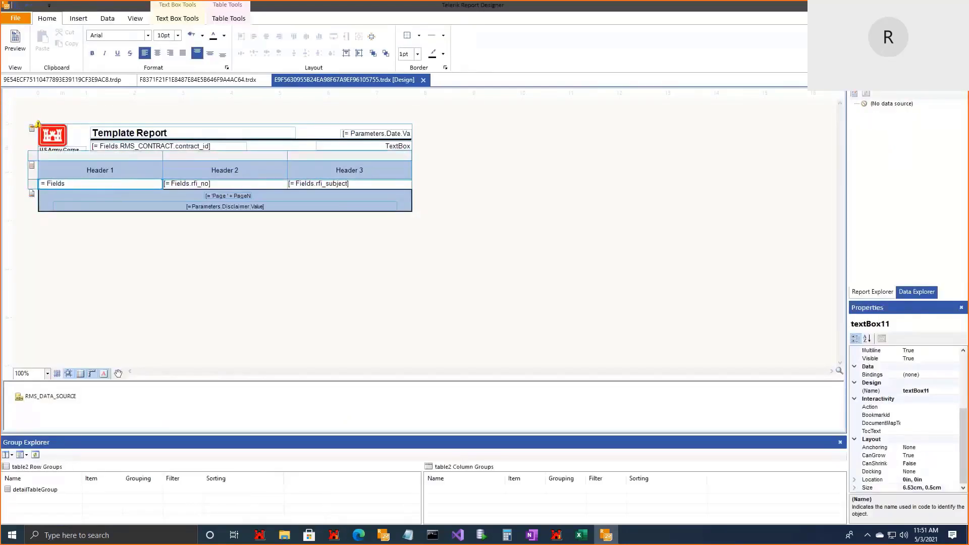
{"action": "type", "text": ".date_submitted"}
{"action": "left_click", "coordinate": [6, 116]}
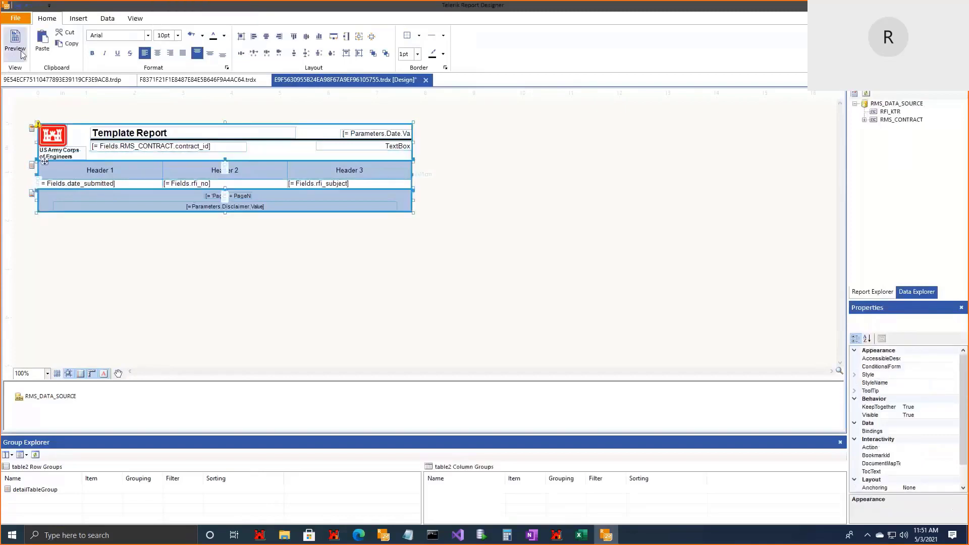
- Preview the report and look through the submission dates, RFI numbers and subjects in the detail rows
{"action": "left_click", "coordinate": [15, 42]}
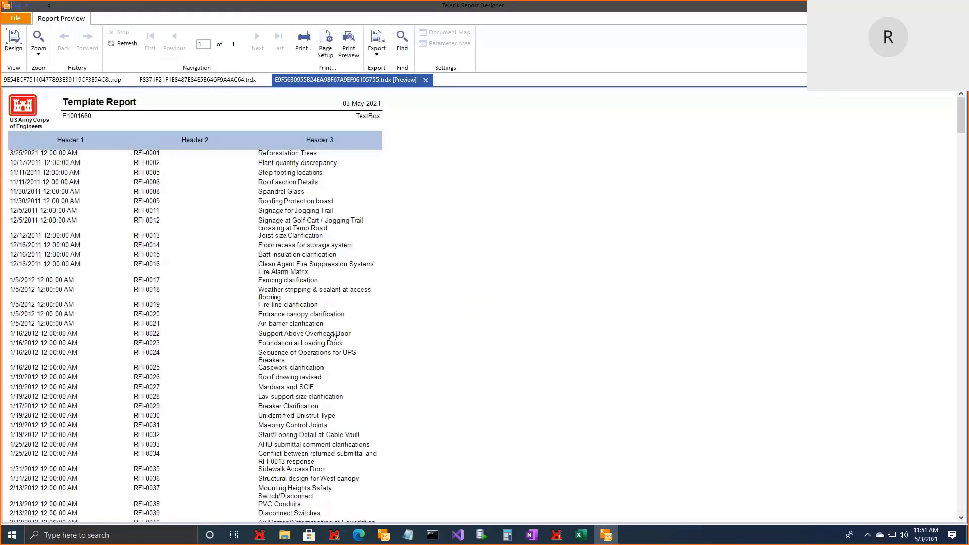
{"action": "scroll", "coordinate": [375, 326], "scroll_direction": "down", "scroll_amount": 1}
{"action": "scroll", "coordinate": [282, 286], "scroll_direction": "up", "scroll_amount": 1}
{"action": "scroll", "coordinate": [183, 233], "scroll_direction": "down", "scroll_amount": 1}
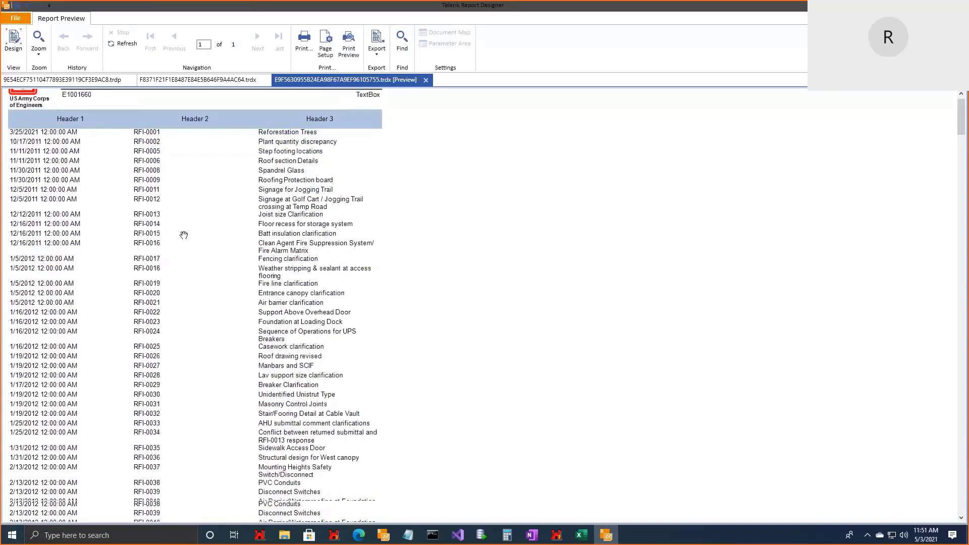
{"action": "scroll", "coordinate": [185, 237], "scroll_direction": "down", "scroll_amount": 2}
{"action": "scroll", "coordinate": [185, 237], "scroll_direction": "down", "scroll_amount": 9}
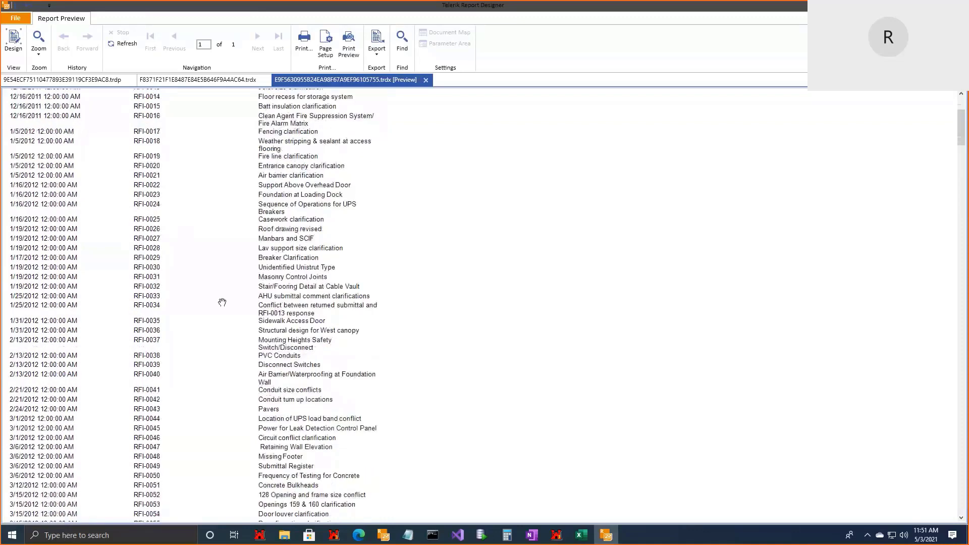
{"action": "scroll", "coordinate": [243, 328], "scroll_direction": "down", "scroll_amount": 20}
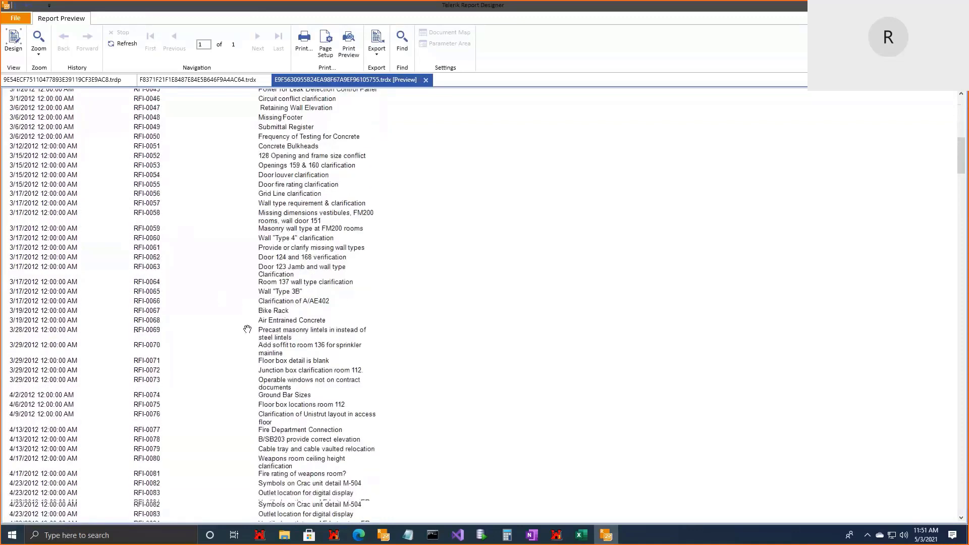
{"action": "scroll", "coordinate": [247, 331], "scroll_direction": "down", "scroll_amount": 1}
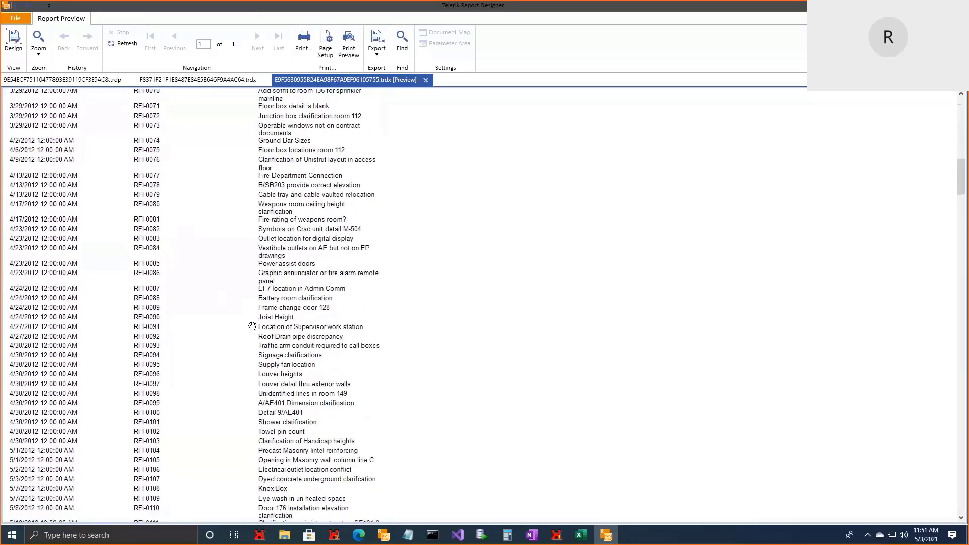
{"action": "scroll", "coordinate": [253, 326], "scroll_direction": "down", "scroll_amount": 20}
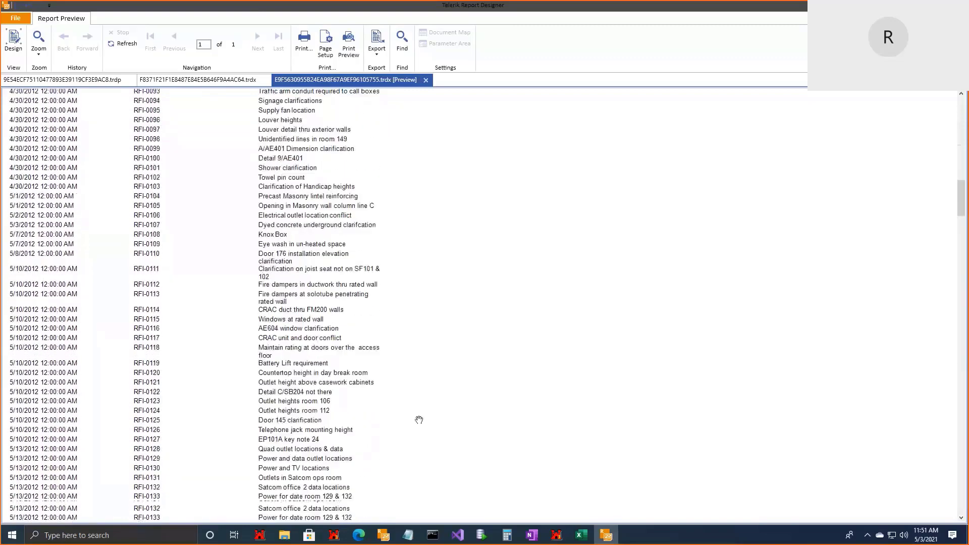
{"action": "scroll", "coordinate": [398, 370], "scroll_direction": "up", "scroll_amount": 12}
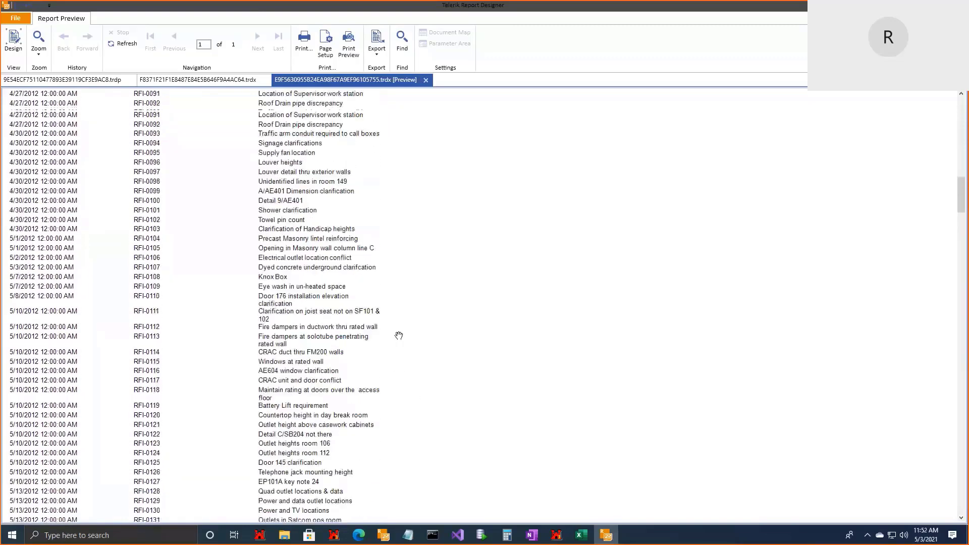
- Switch the report to print preview and examine the page layout, footers and column headers across the pages
{"action": "left_click", "coordinate": [348, 44]}
{"action": "scroll", "coordinate": [408, 256], "scroll_direction": "down", "scroll_amount": 6}
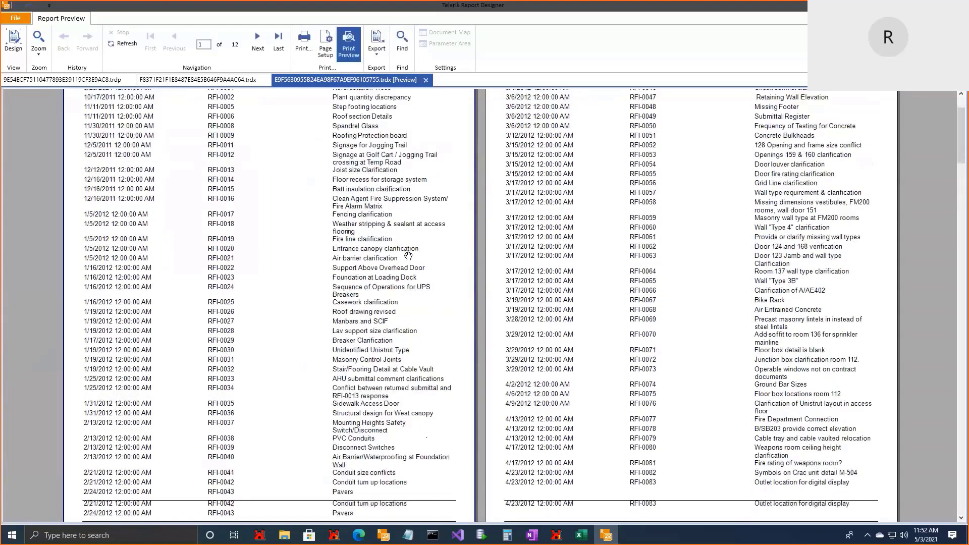
{"action": "scroll", "coordinate": [406, 285], "scroll_direction": "down", "scroll_amount": 2}
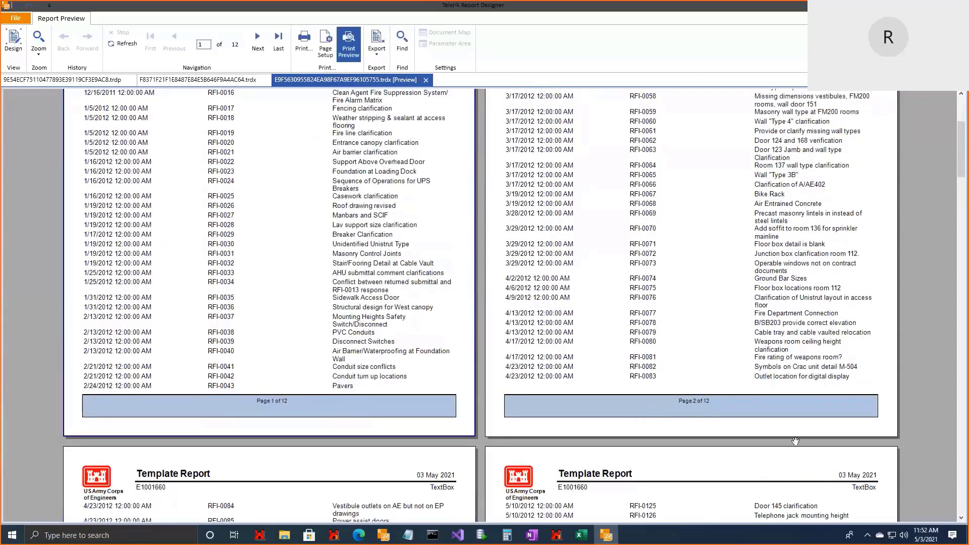
{"action": "scroll", "coordinate": [489, 434], "scroll_direction": "down", "scroll_amount": 8}
{"action": "scroll", "coordinate": [489, 435], "scroll_direction": "down", "scroll_amount": 4}
{"action": "scroll", "coordinate": [353, 393], "scroll_direction": "up", "scroll_amount": 20}
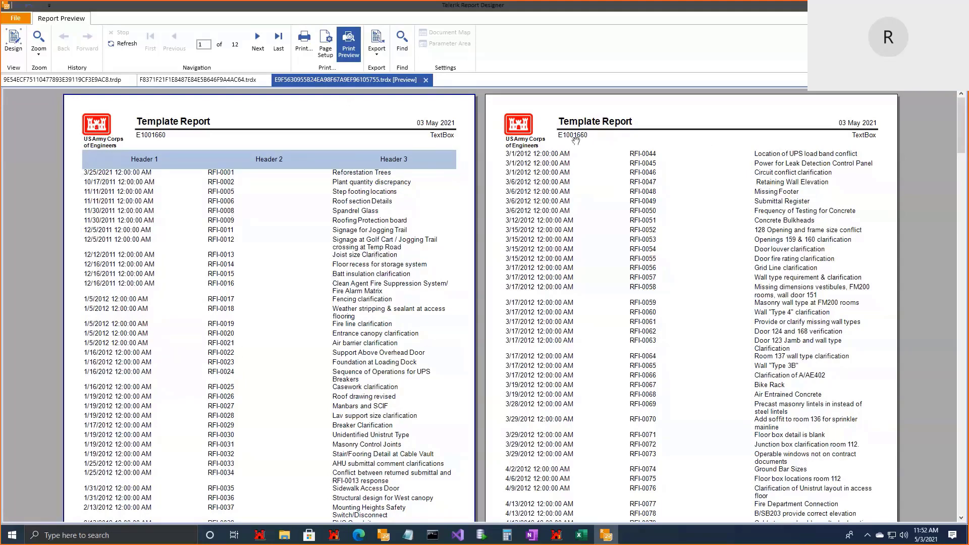
{"action": "scroll", "coordinate": [668, 374], "scroll_direction": "down", "scroll_amount": 3}
{"action": "scroll", "coordinate": [653, 381], "scroll_direction": "up", "scroll_amount": 3}
- Return to the design and set the detail table's ColumnHeadersPrintOnEveryPage property to True
{"action": "left_click", "coordinate": [11, 60]}
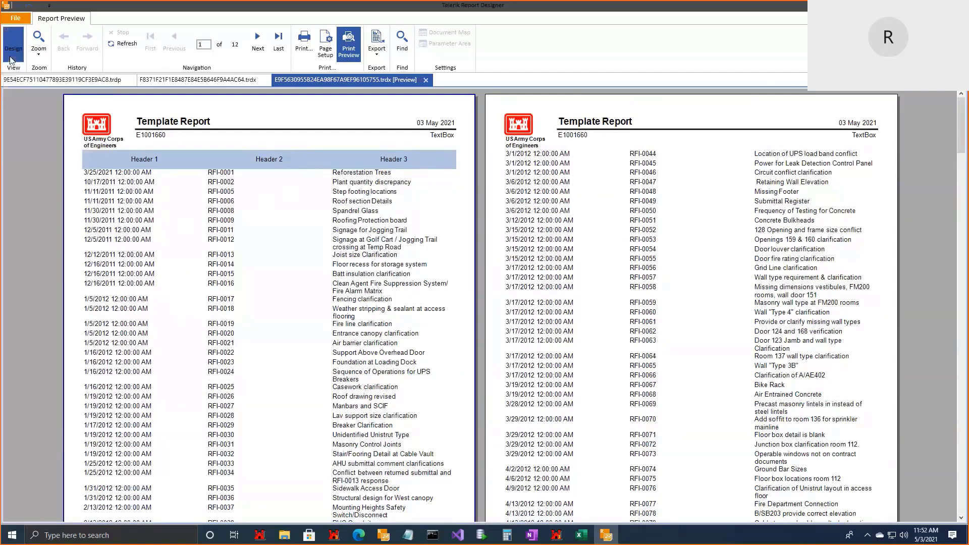
{"action": "left_click", "coordinate": [71, 184]}
{"action": "left_click", "coordinate": [37, 160]}
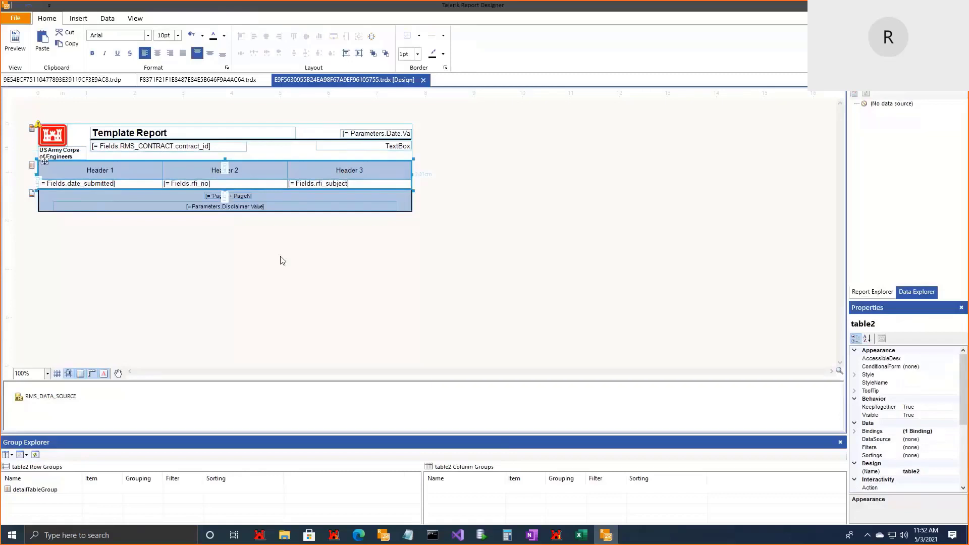
{"action": "scroll", "coordinate": [898, 448], "scroll_direction": "down", "scroll_amount": 1}
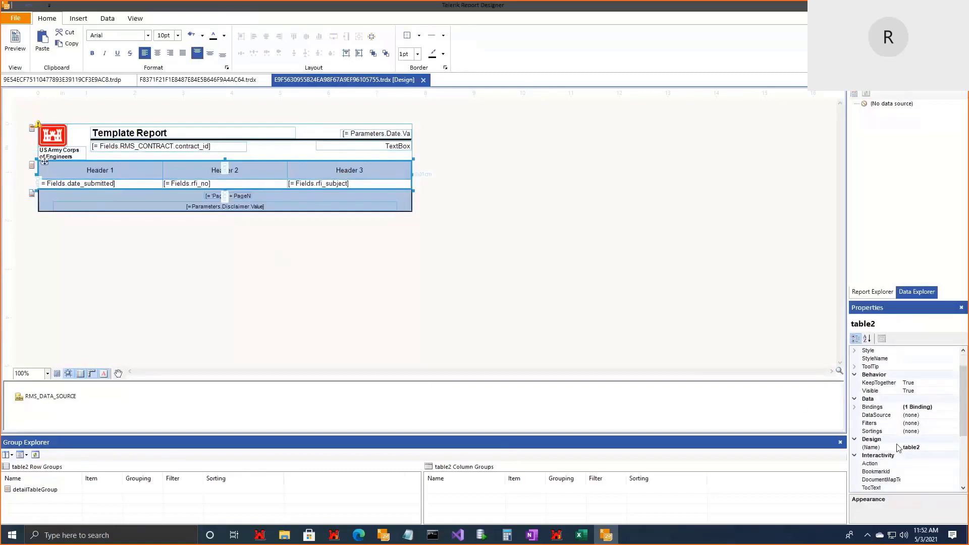
{"action": "scroll", "coordinate": [898, 448], "scroll_direction": "down", "scroll_amount": 3}
{"action": "scroll", "coordinate": [898, 448], "scroll_direction": "down", "scroll_amount": 1}
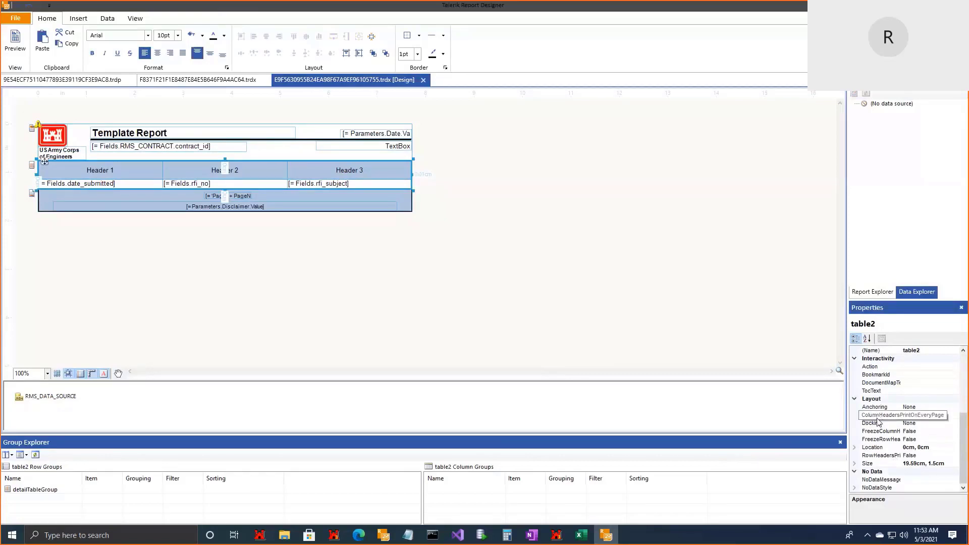
{"action": "left_click", "coordinate": [950, 417]}
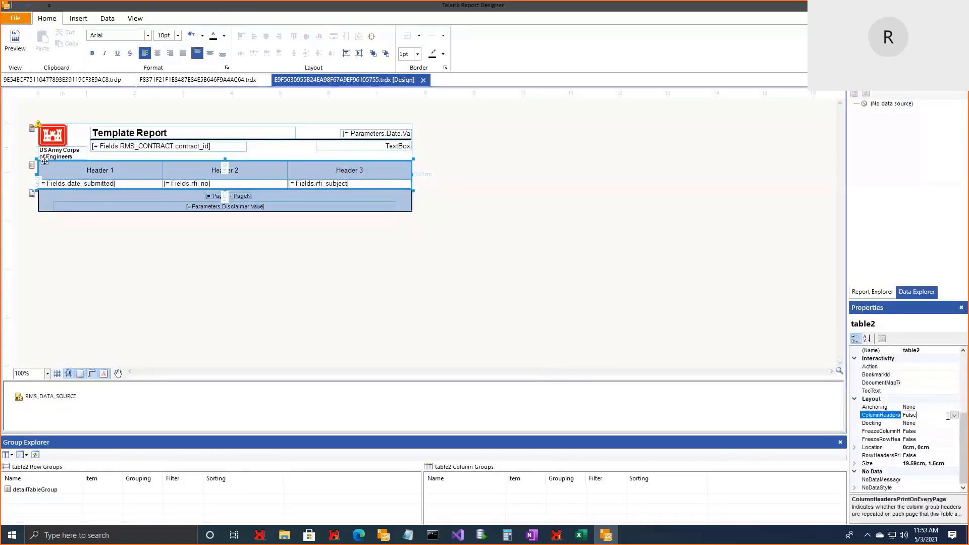
{"action": "left_click", "coordinate": [954, 415]}
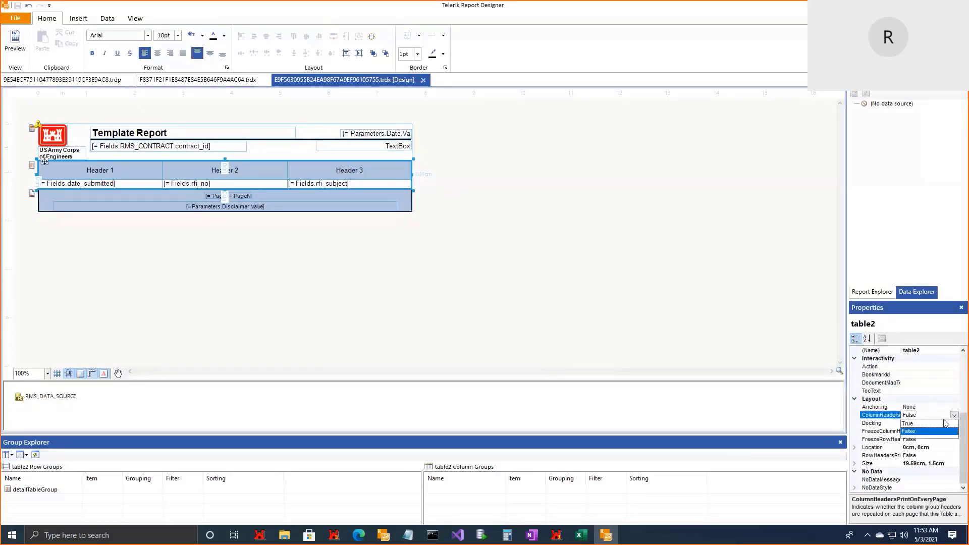
{"action": "left_click", "coordinate": [946, 430]}
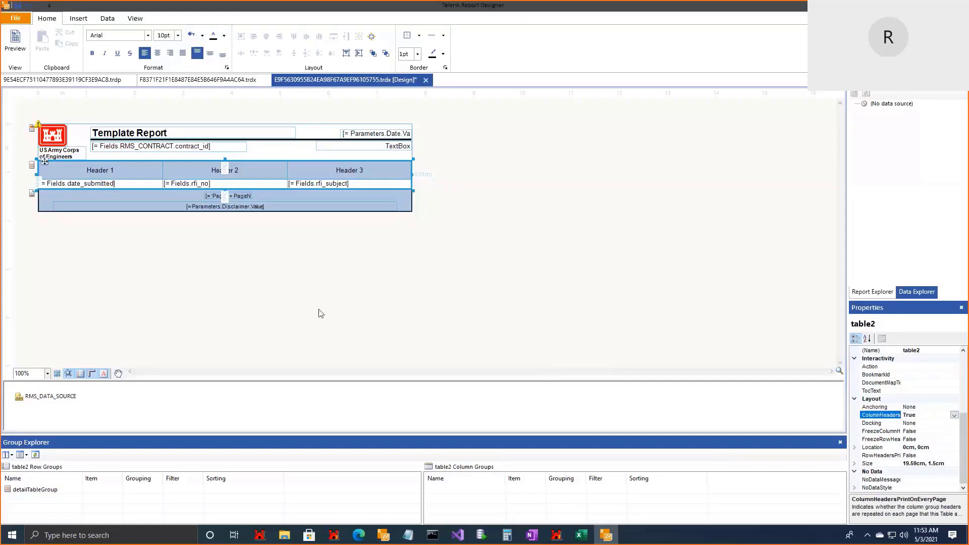
{"action": "left_click", "coordinate": [234, 285]}
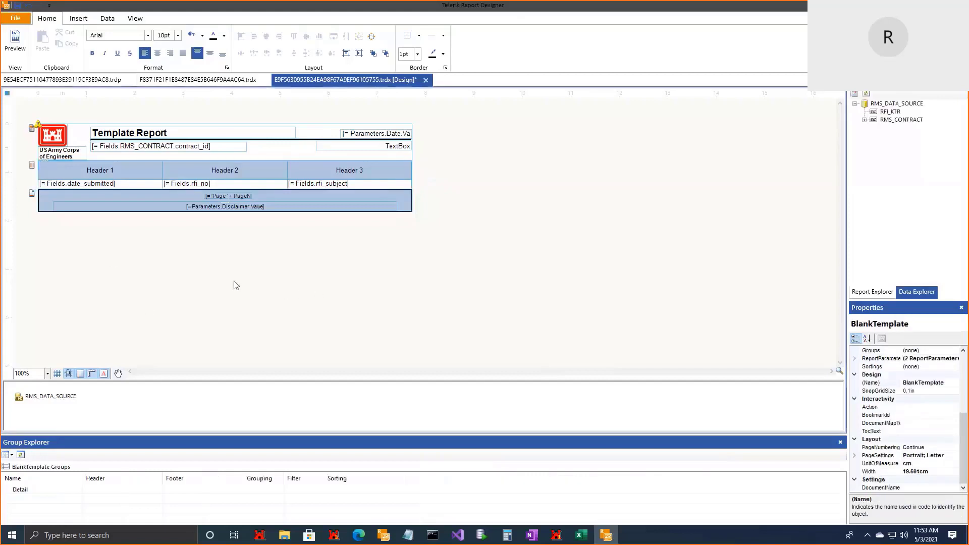
- Open the Format Builder for the date_submitted cell and look through its format categories, including the custom numeric formats
{"action": "left_click", "coordinate": [139, 187]}
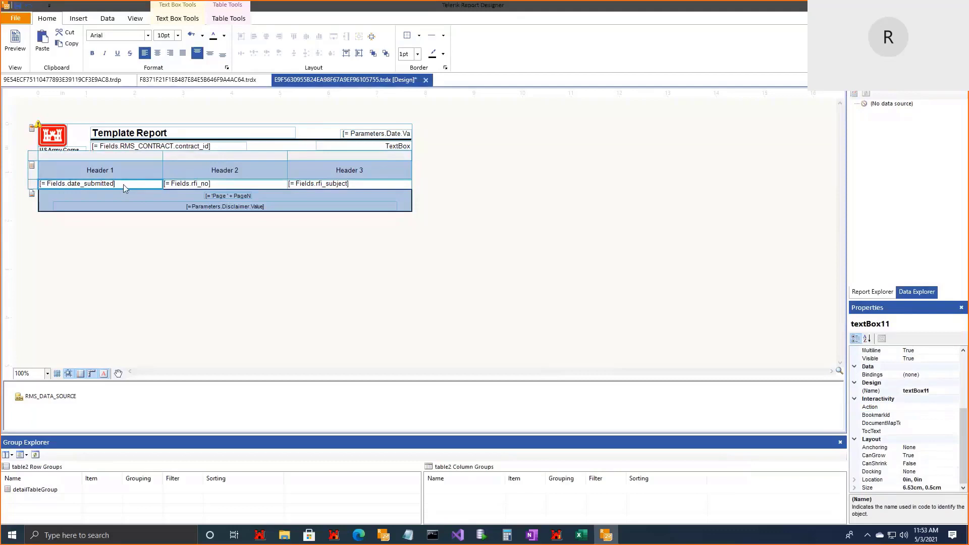
{"action": "right_click", "coordinate": [124, 187]}
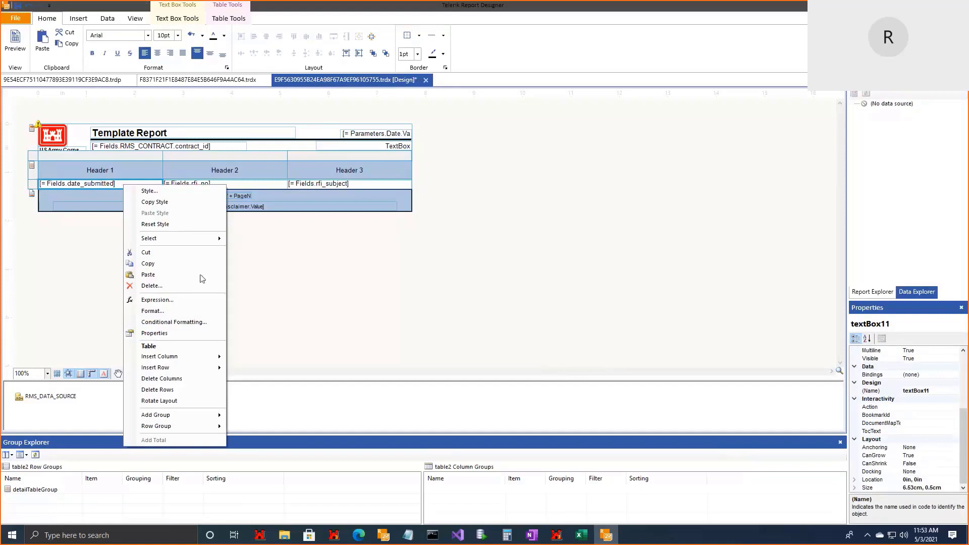
{"action": "left_click", "coordinate": [180, 314]}
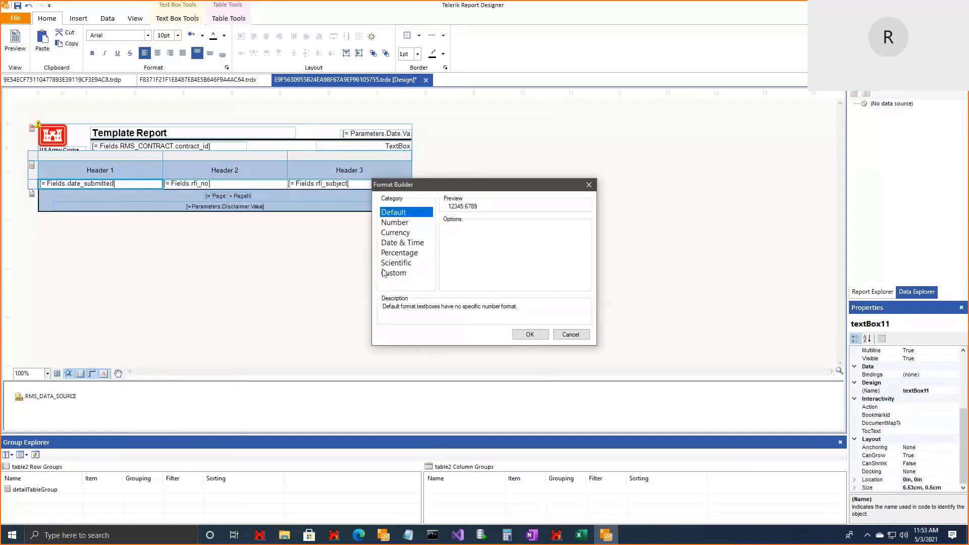
{"action": "left_click", "coordinate": [393, 225]}
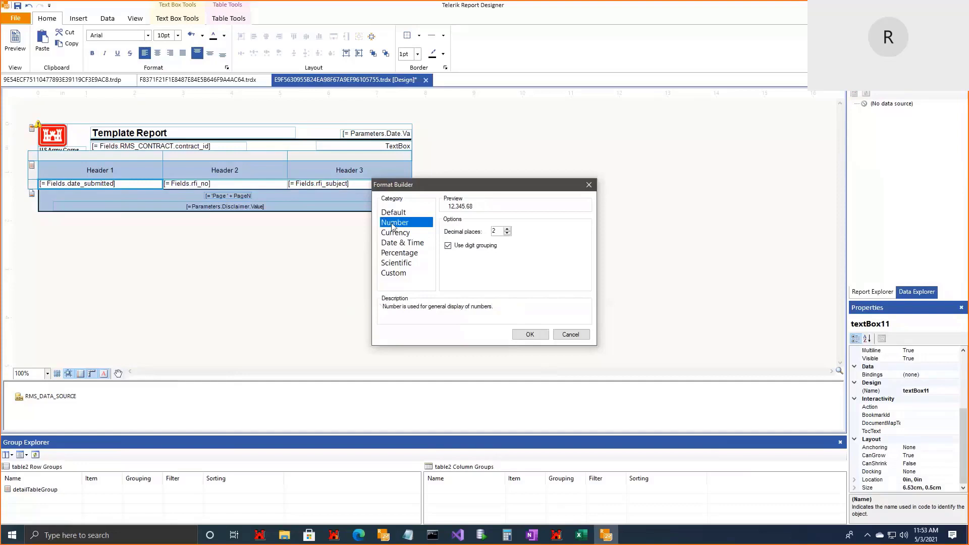
{"action": "left_click", "coordinate": [399, 233]}
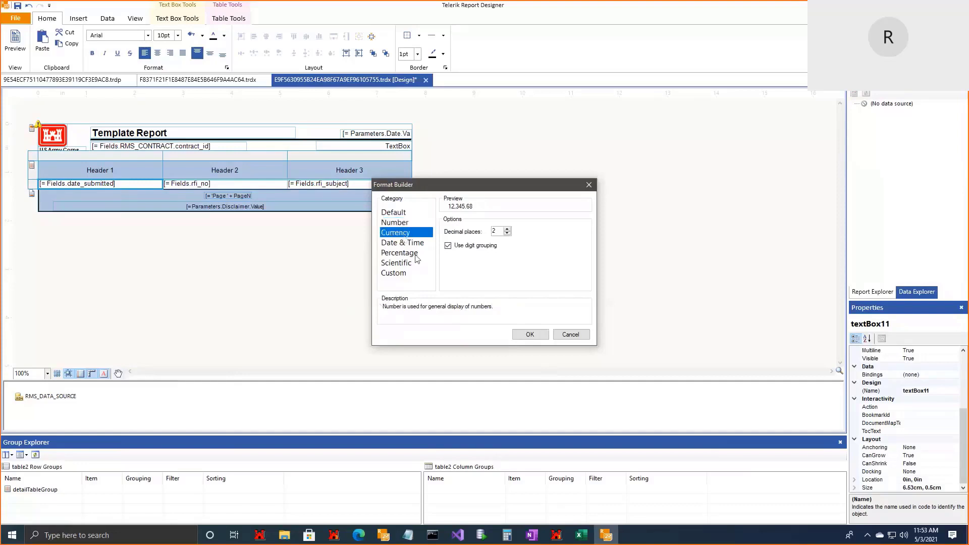
{"action": "left_click", "coordinate": [414, 246]}
{"action": "left_click", "coordinate": [410, 254]}
{"action": "left_click", "coordinate": [407, 264]}
{"action": "left_click", "coordinate": [406, 273]}
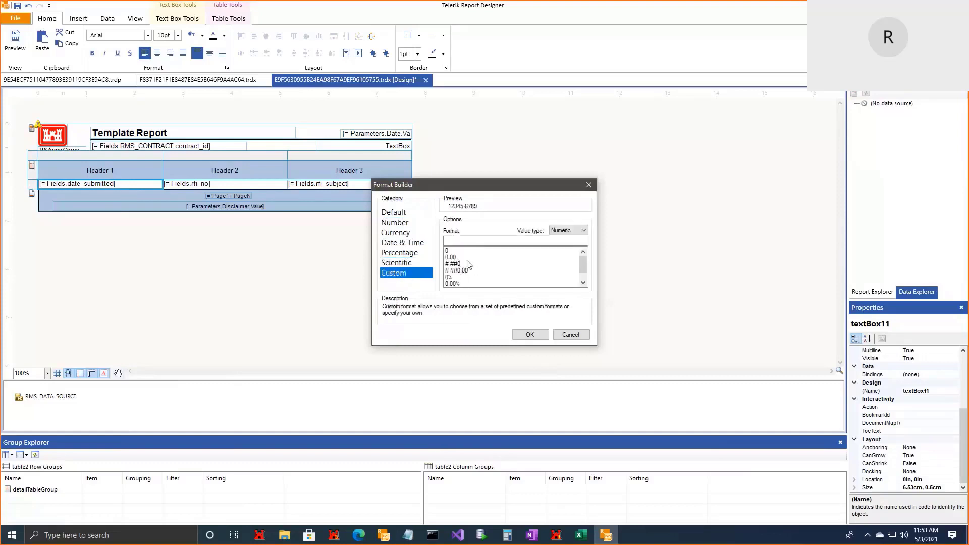
{"action": "left_click", "coordinate": [567, 231]}
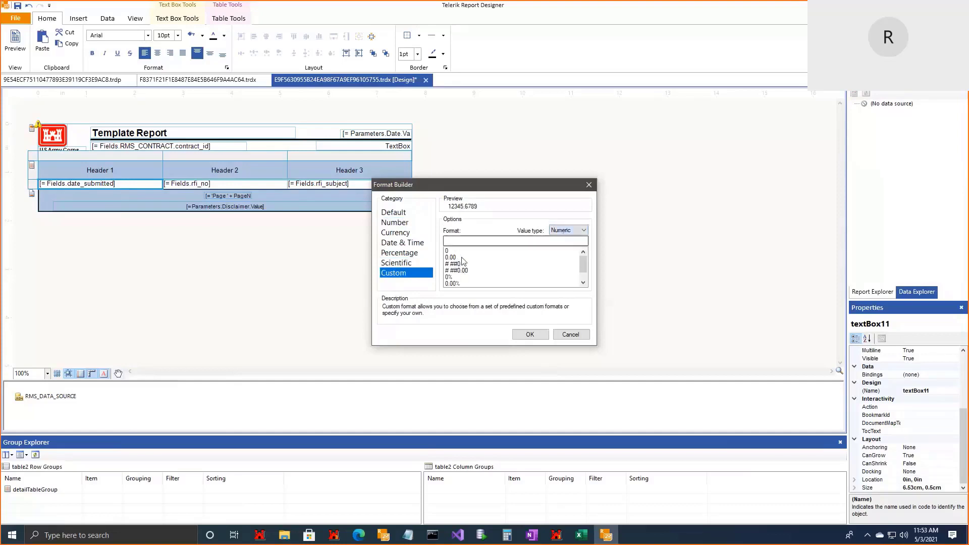
{"action": "left_click", "coordinate": [484, 228]}
{"action": "left_click", "coordinate": [463, 258]}
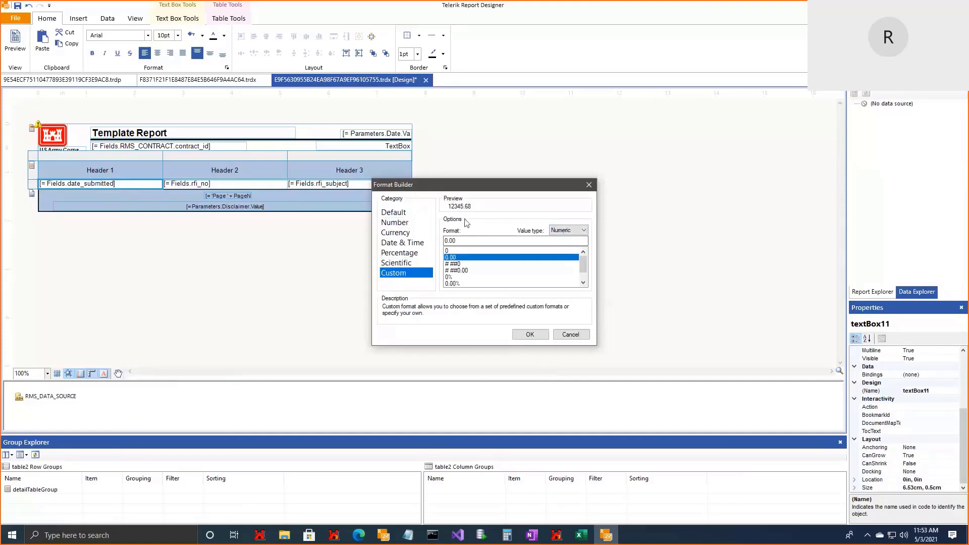
- Apply the Date & Time format 5/3/2021 to the date_submitted cell and preview the report to check the dates and repeated headers
{"action": "left_click", "coordinate": [404, 243]}
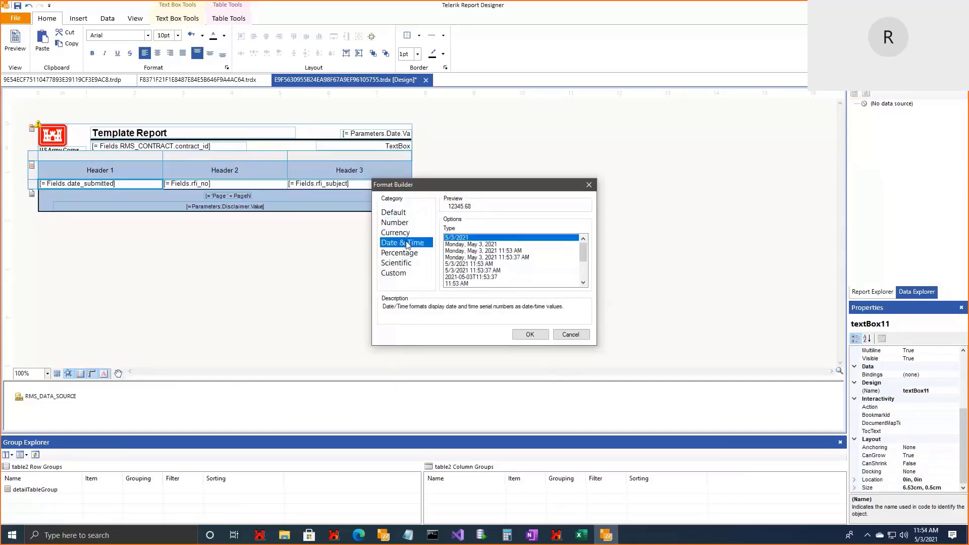
{"action": "left_click", "coordinate": [530, 335]}
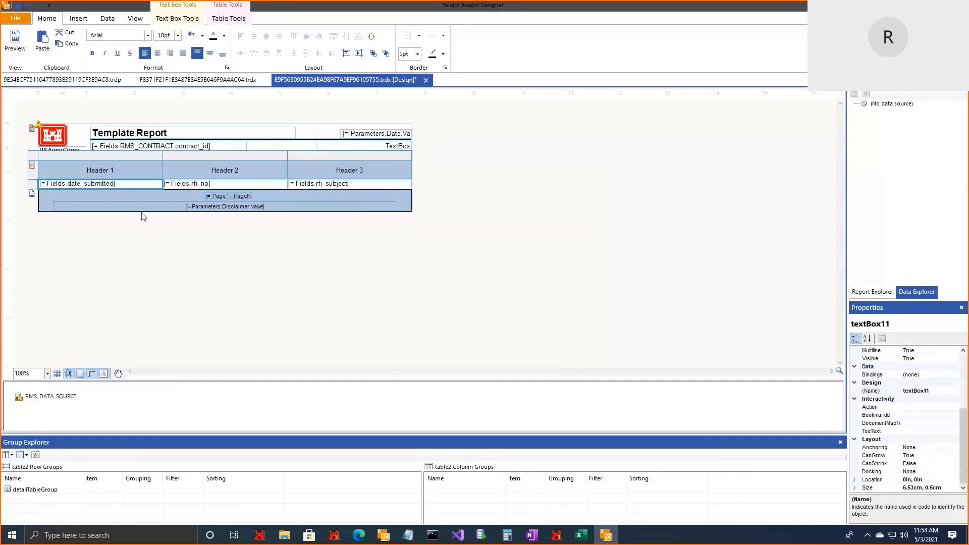
{"action": "left_click", "coordinate": [11, 55]}
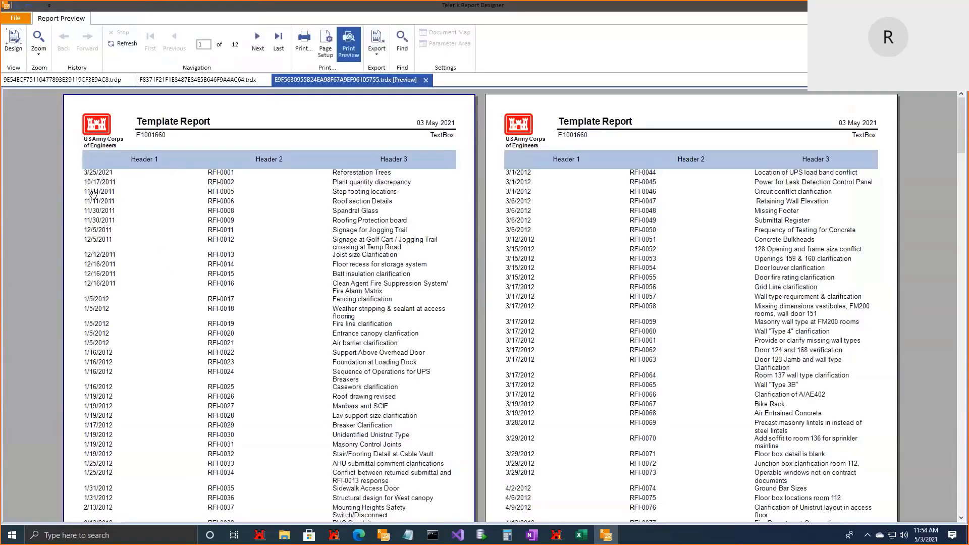
{"action": "scroll", "coordinate": [291, 316], "scroll_direction": "down", "scroll_amount": 2}
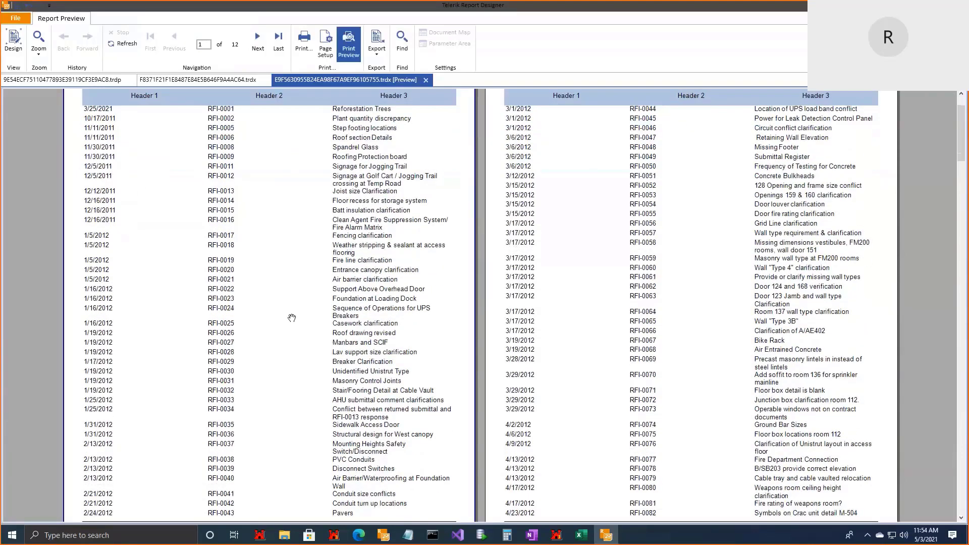
{"action": "scroll", "coordinate": [291, 318], "scroll_direction": "up", "scroll_amount": 2}
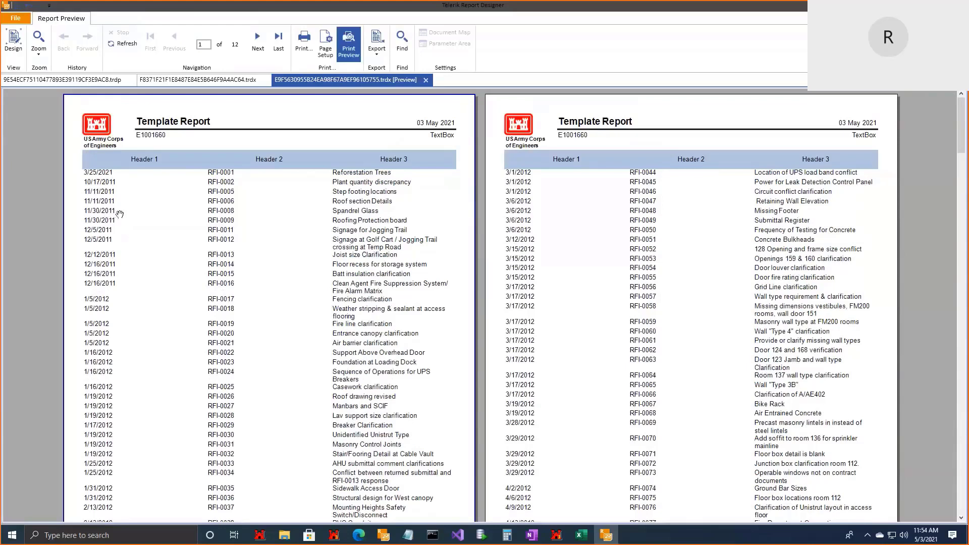
- Return to the design and examine the report's item tree, the RMS_DATA_SOURCE properties and the available data fields
{"action": "left_click", "coordinate": [14, 43]}
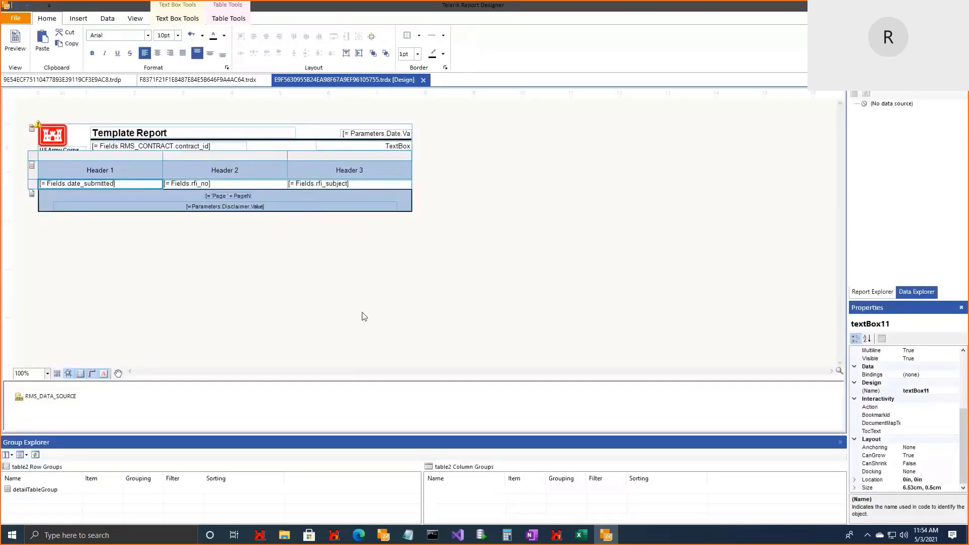
{"action": "left_click", "coordinate": [886, 291]}
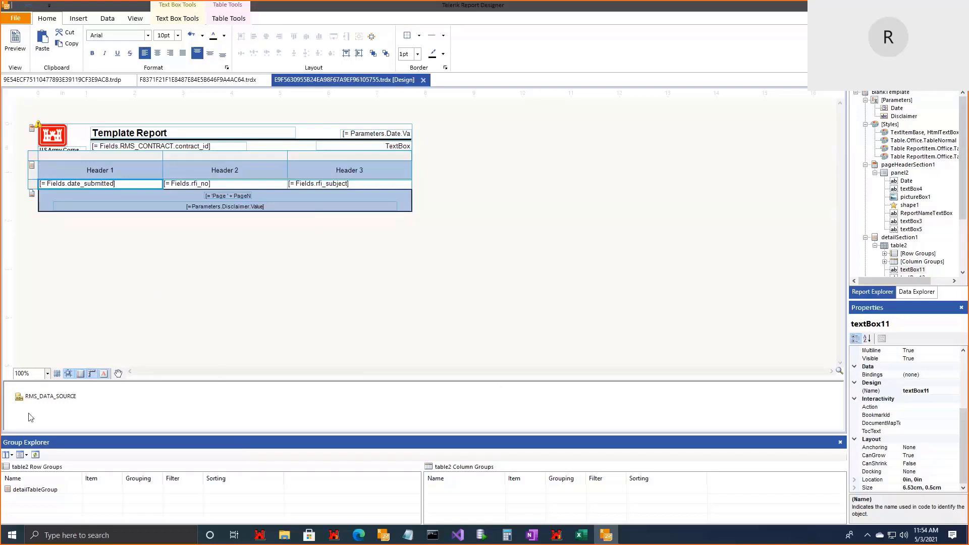
{"action": "left_click", "coordinate": [57, 395]}
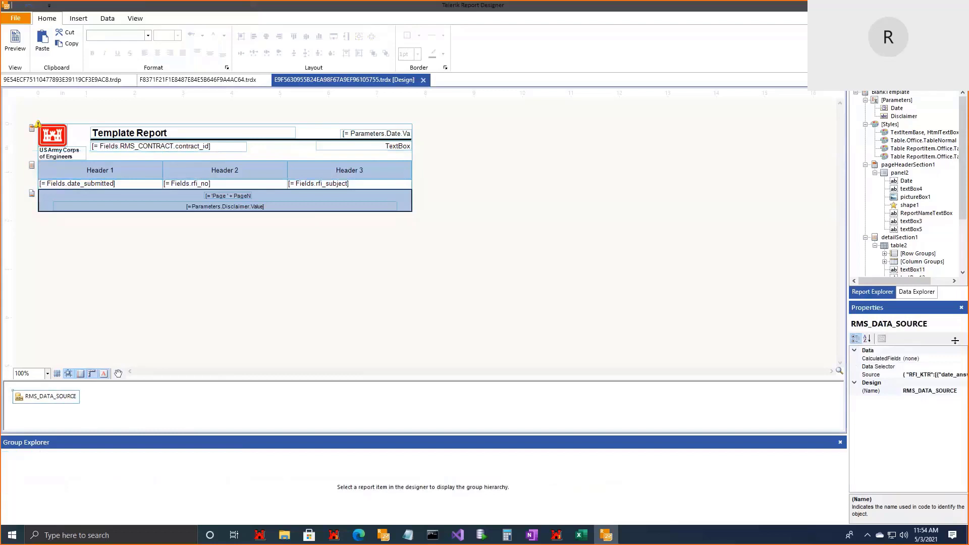
{"action": "left_click", "coordinate": [916, 292]}
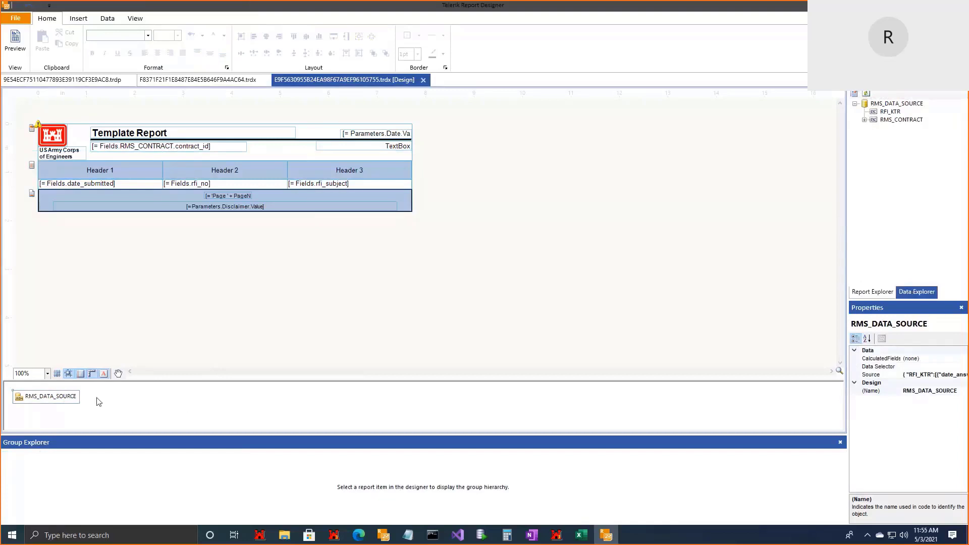
- Configure RMS_DATA_SOURCE with the data selector $.RFI_KTR and look through the resulting list of data fields
{"action": "right_click", "coordinate": [66, 401]}
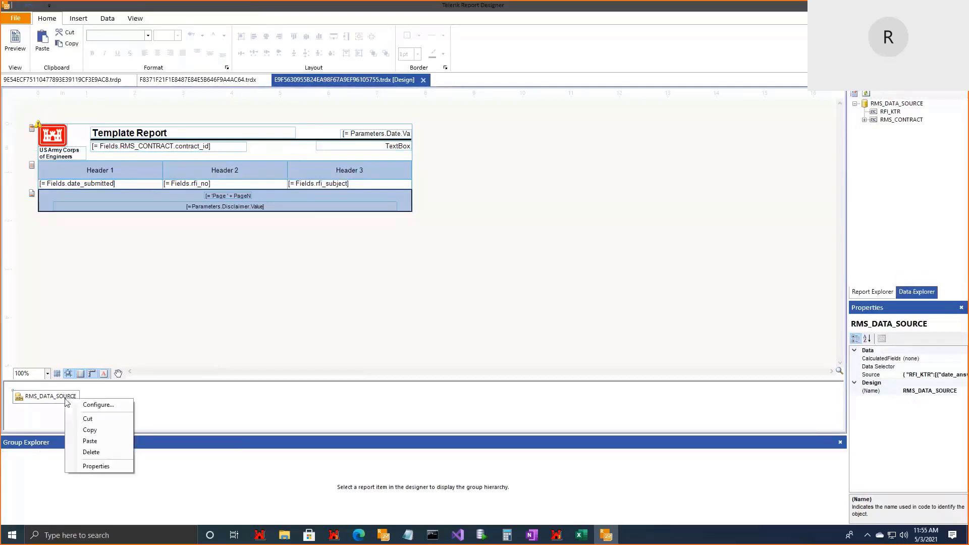
{"action": "left_click", "coordinate": [79, 405]}
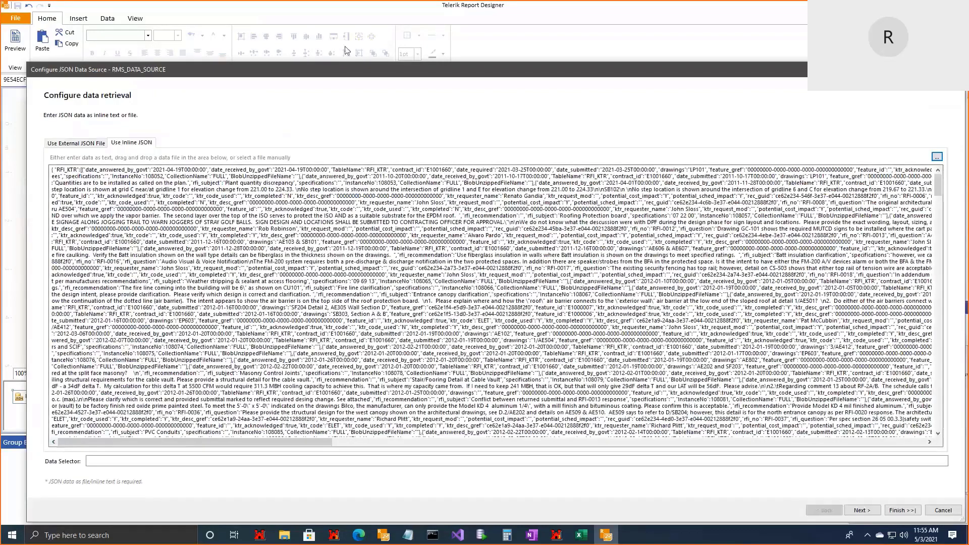
{"action": "left_click_drag", "start_coordinate": [641, 66], "coordinate": [621, 77]}
{"action": "left_click_drag", "start_coordinate": [589, 81], "coordinate": [589, 48]}
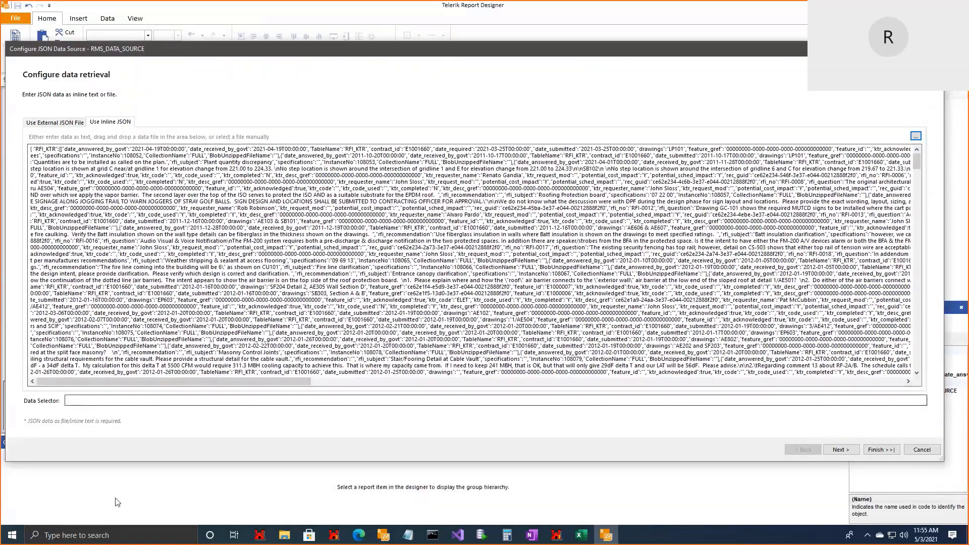
{"action": "key", "text": "Tab"}
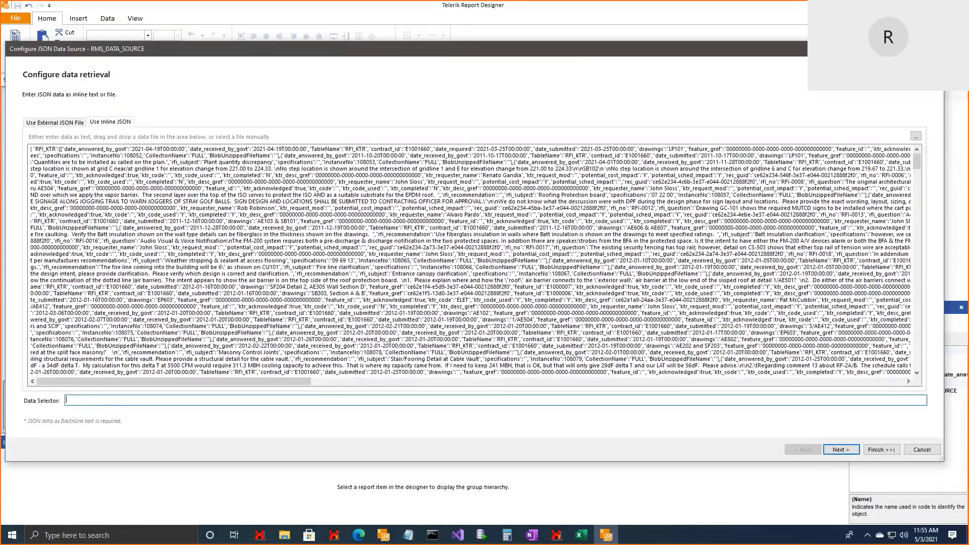
{"action": "type", "text": "$."}
{"action": "type", "text": "RFI_KTR"}
{"action": "left_click", "coordinate": [878, 450]}
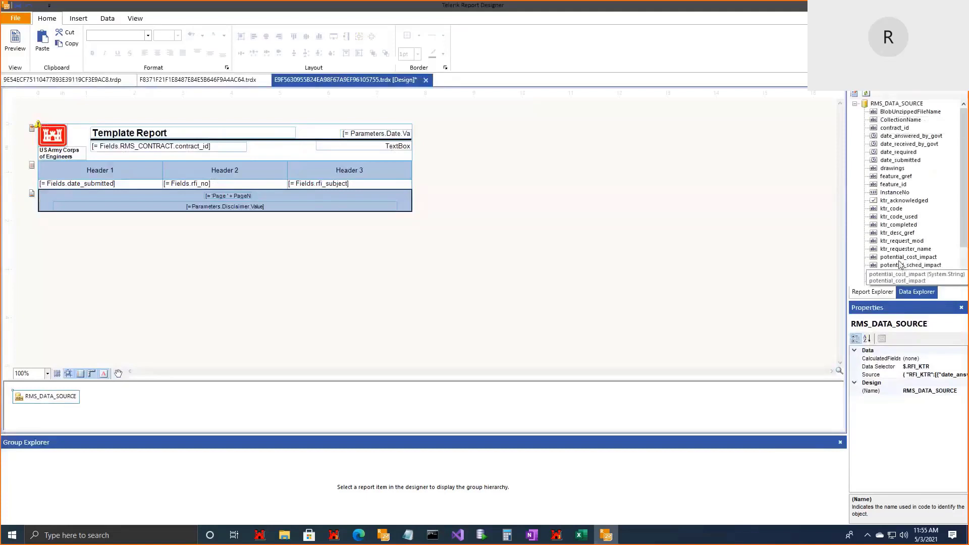
{"action": "scroll", "coordinate": [901, 266], "scroll_direction": "down", "scroll_amount": 2}
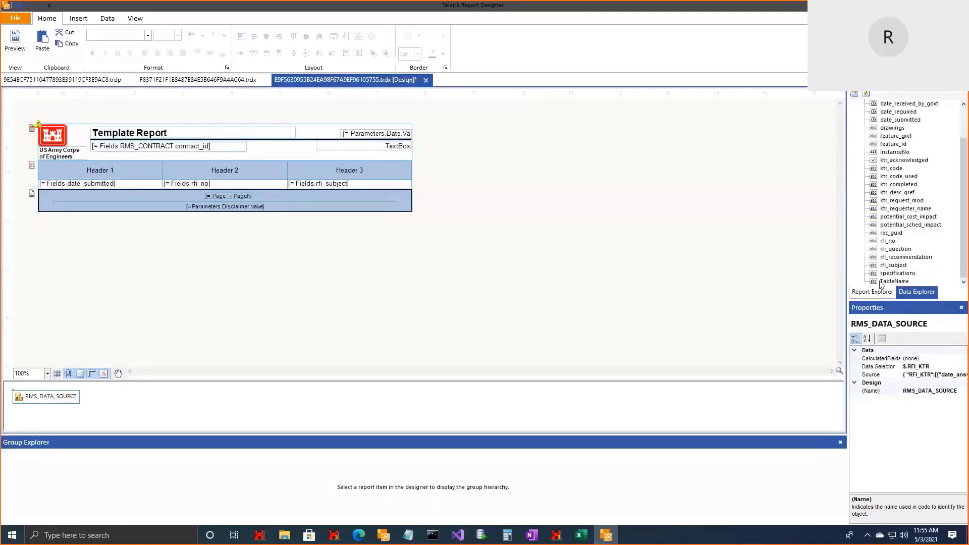
{"action": "scroll", "coordinate": [872, 282], "scroll_direction": "up", "scroll_amount": 2}
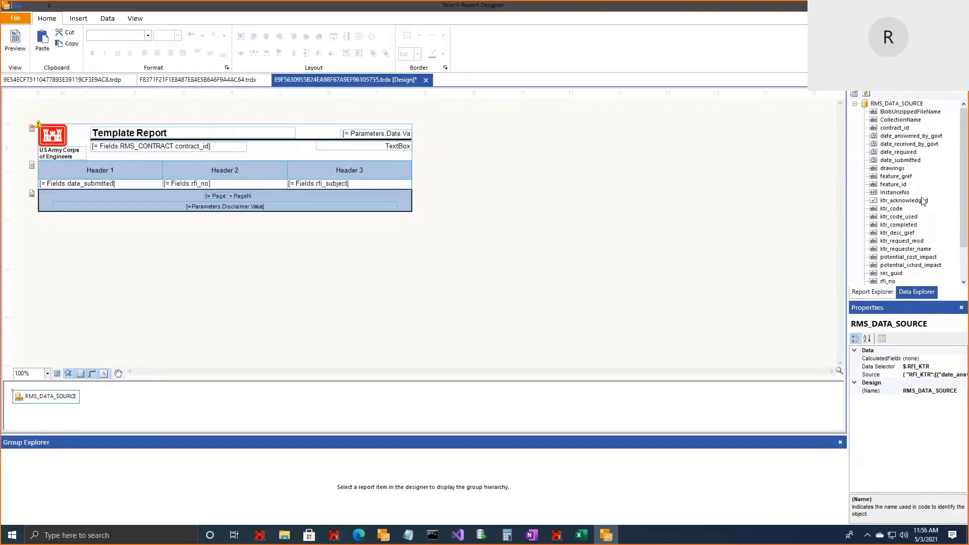
- Delete the existing three-column table from the report's detail section
{"action": "left_click", "coordinate": [55, 184]}
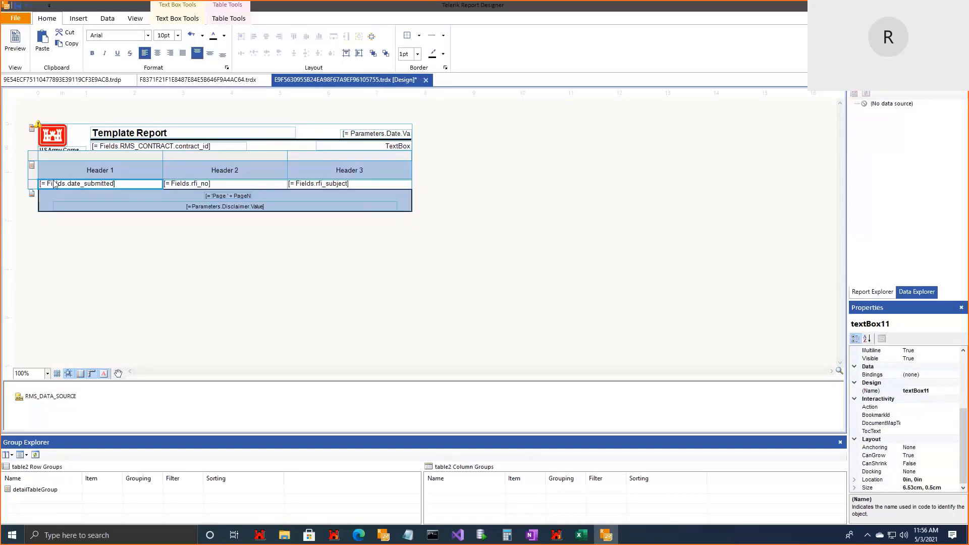
{"action": "left_click", "coordinate": [33, 157]}
{"action": "key", "text": "Delete"}
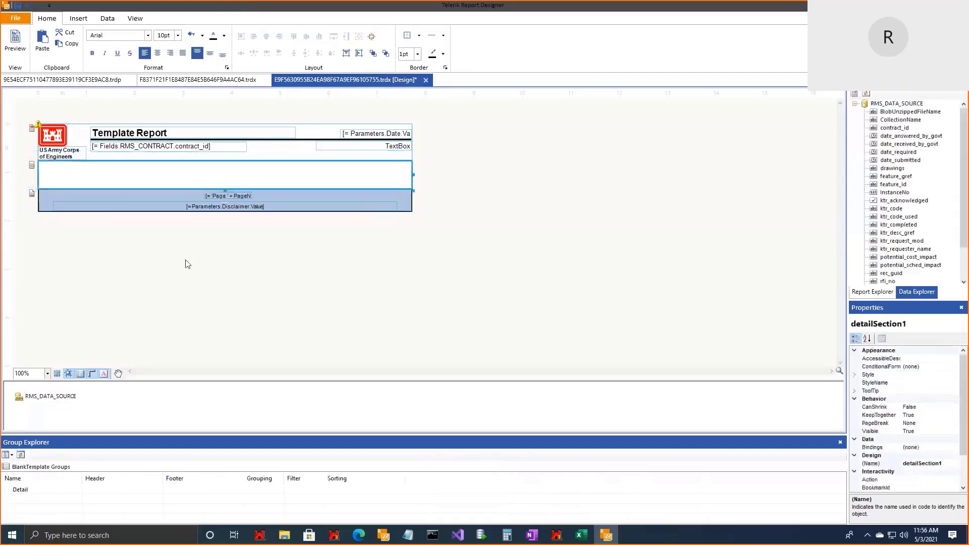
- Start the Table Wizard for the empty detail section and choose RMS_DATA_SOURCE as its data source
{"action": "left_click", "coordinate": [77, 19]}
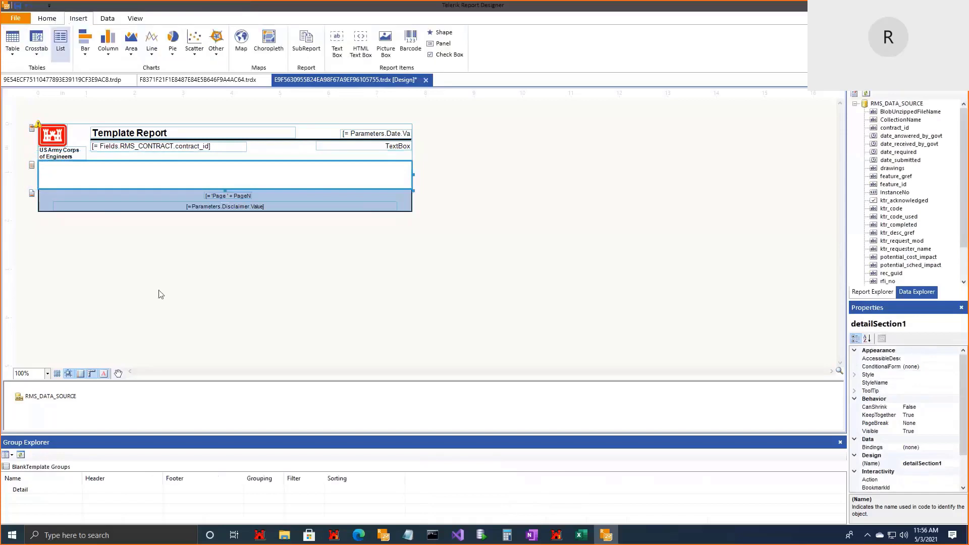
{"action": "left_click", "coordinate": [13, 58]}
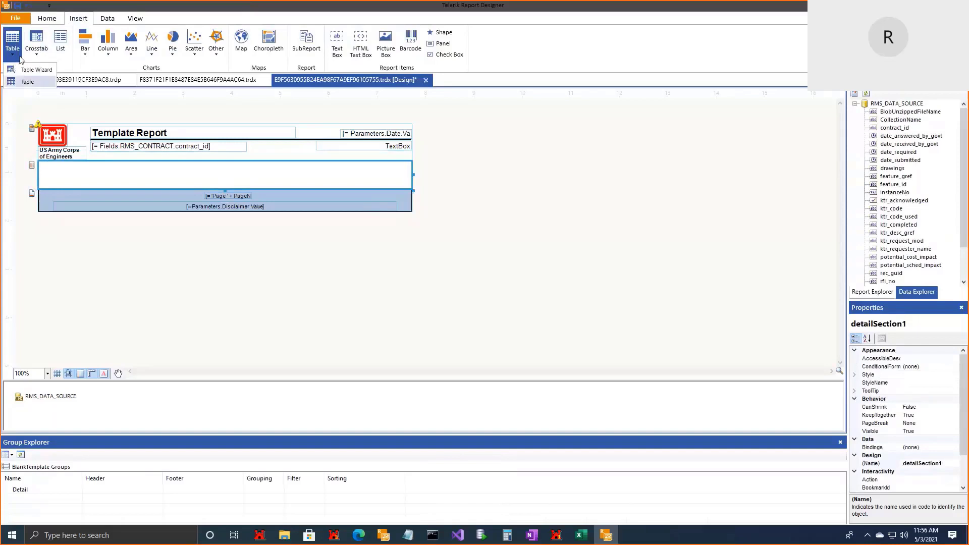
{"action": "left_click", "coordinate": [31, 69]}
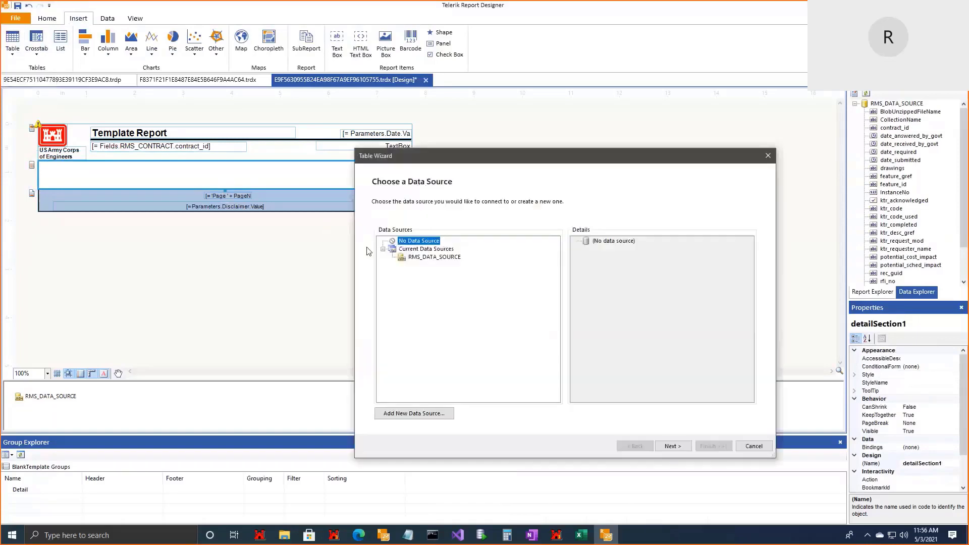
{"action": "left_click", "coordinate": [416, 258]}
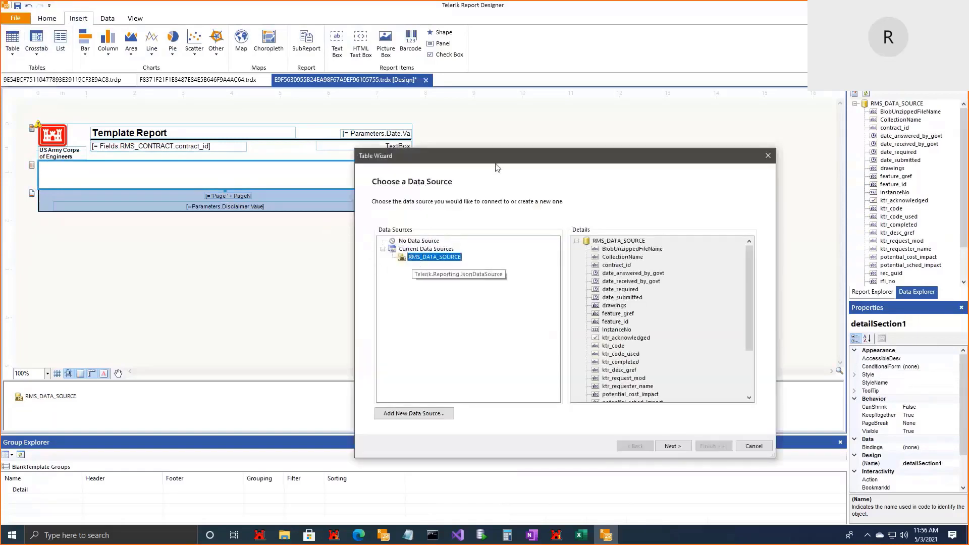
{"action": "left_click_drag", "start_coordinate": [430, 156], "coordinate": [355, 104]}
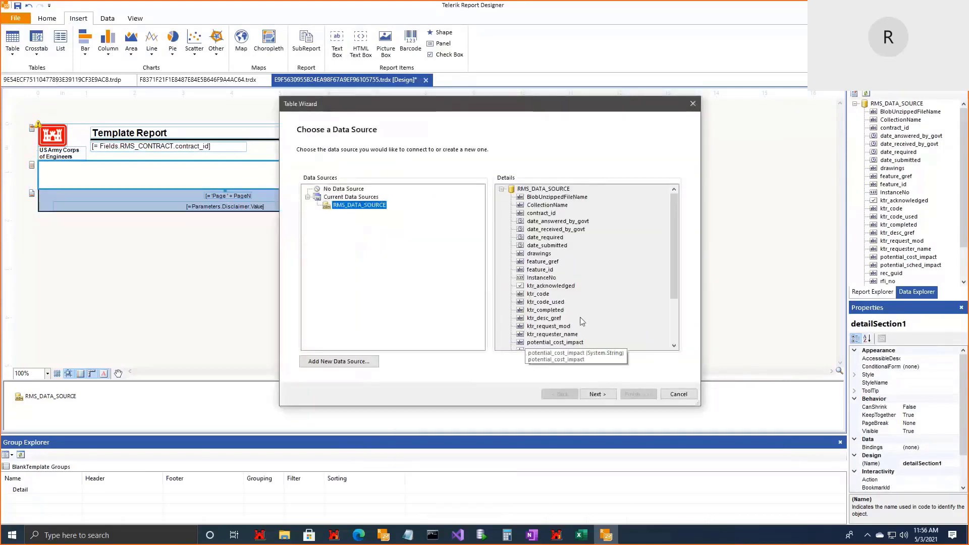
{"action": "left_click", "coordinate": [597, 394]}
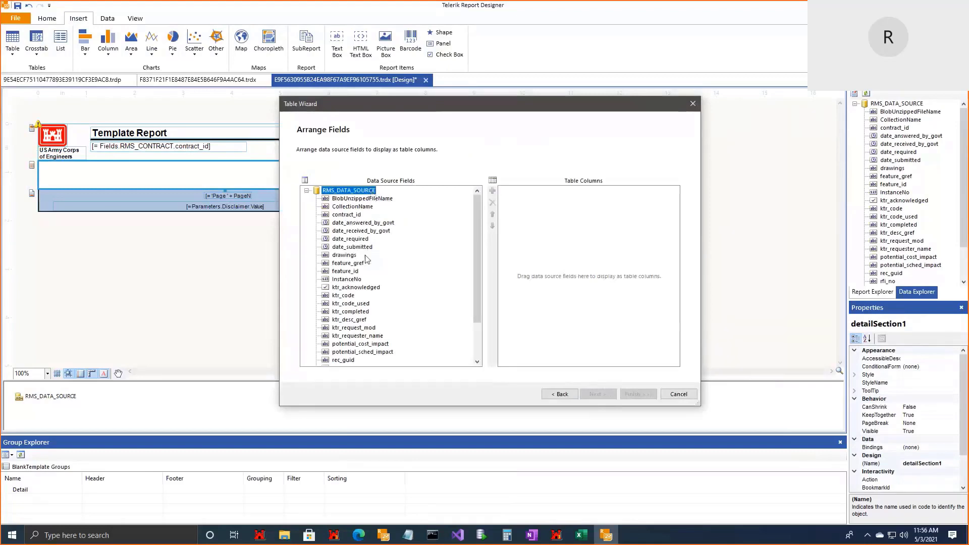
- Check the RFI fields in the RMS window, and add date_submitted, rfi_no and rfi_question as the table's columns
{"action": "scroll", "coordinate": [365, 278], "scroll_direction": "down", "scroll_amount": 1}
{"action": "scroll", "coordinate": [366, 278], "scroll_direction": "down", "scroll_amount": 1}
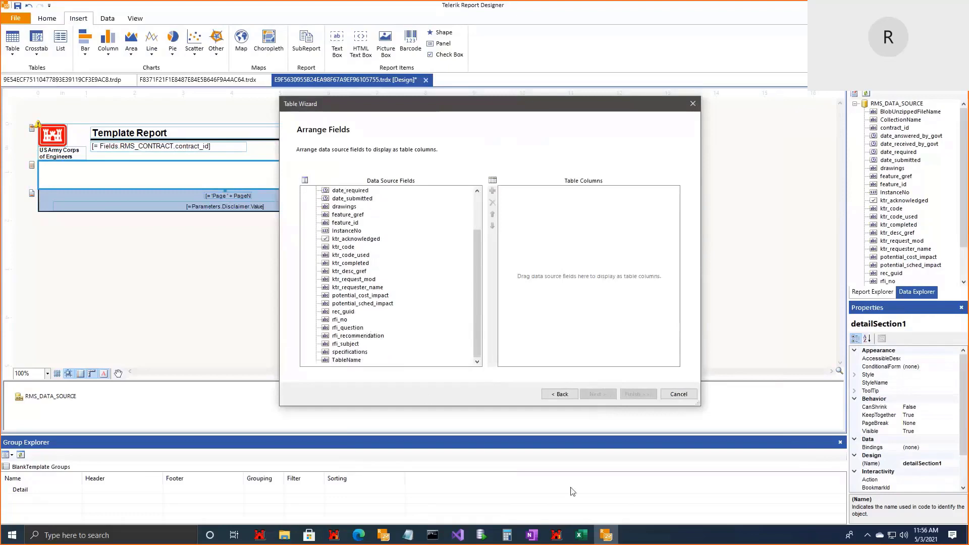
{"action": "left_click", "coordinate": [559, 536]}
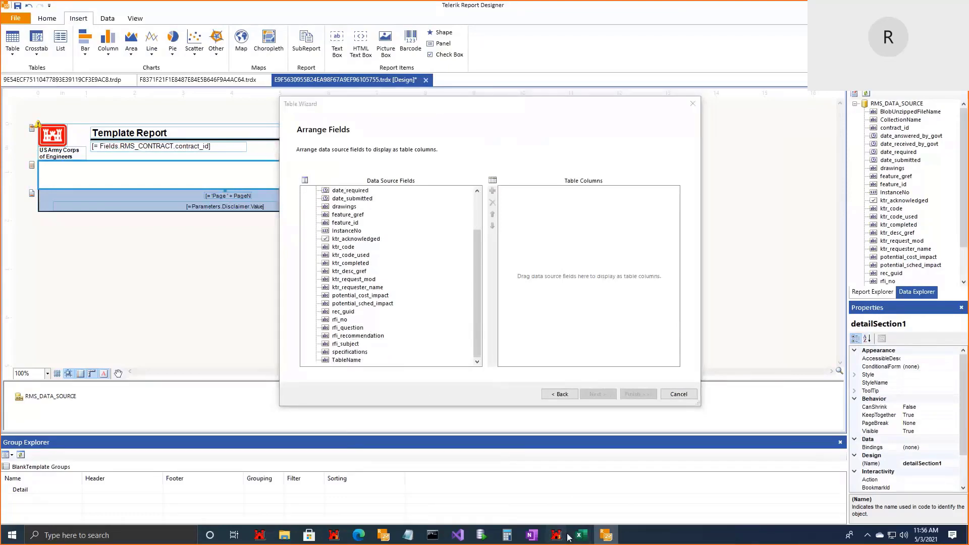
{"action": "left_click", "coordinate": [591, 505]}
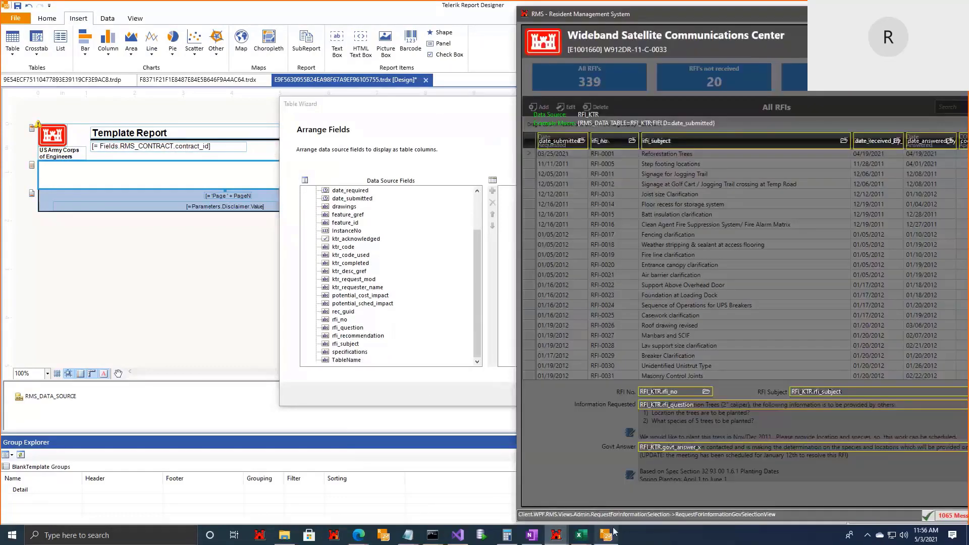
{"action": "left_click", "coordinate": [456, 115]}
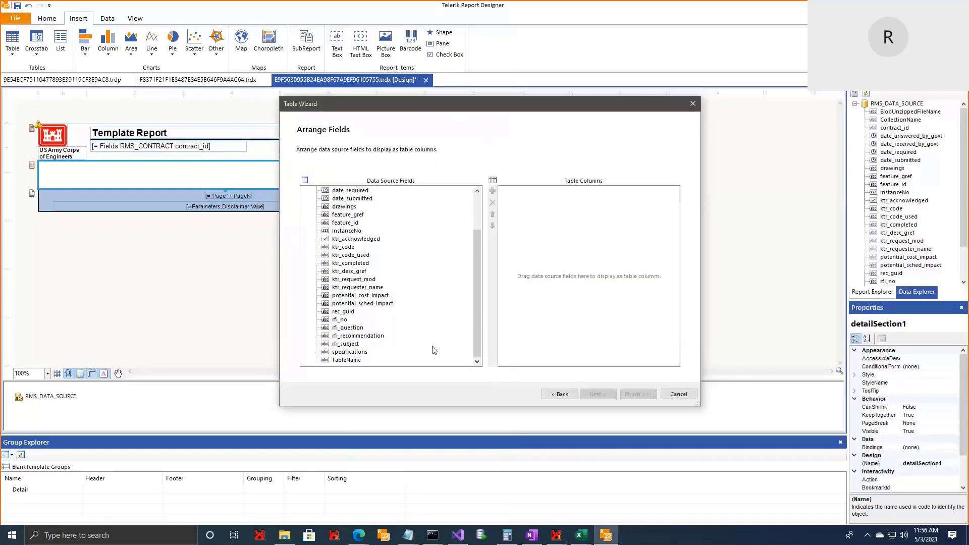
{"action": "scroll", "coordinate": [353, 291], "scroll_direction": "up", "scroll_amount": 1}
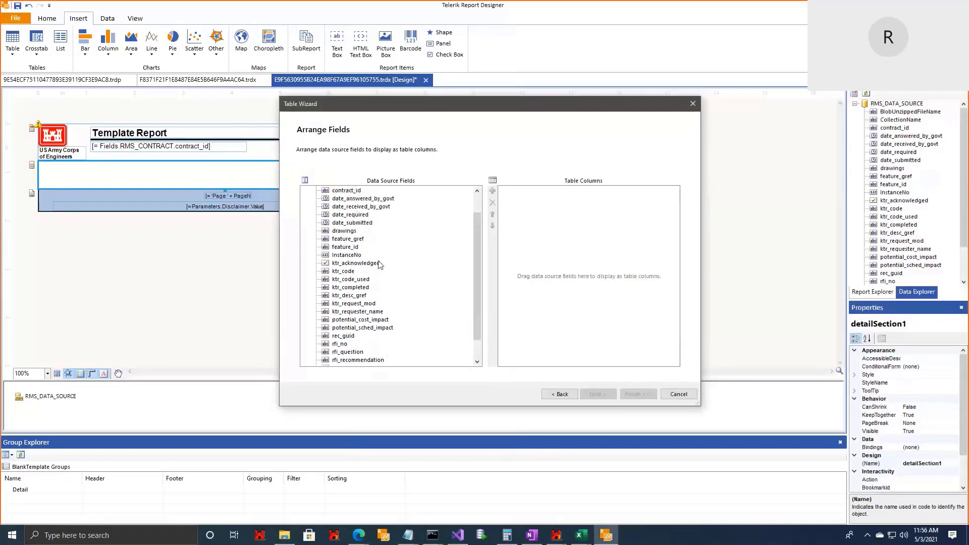
{"action": "left_click", "coordinate": [367, 224]}
{"action": "left_click", "coordinate": [492, 190]}
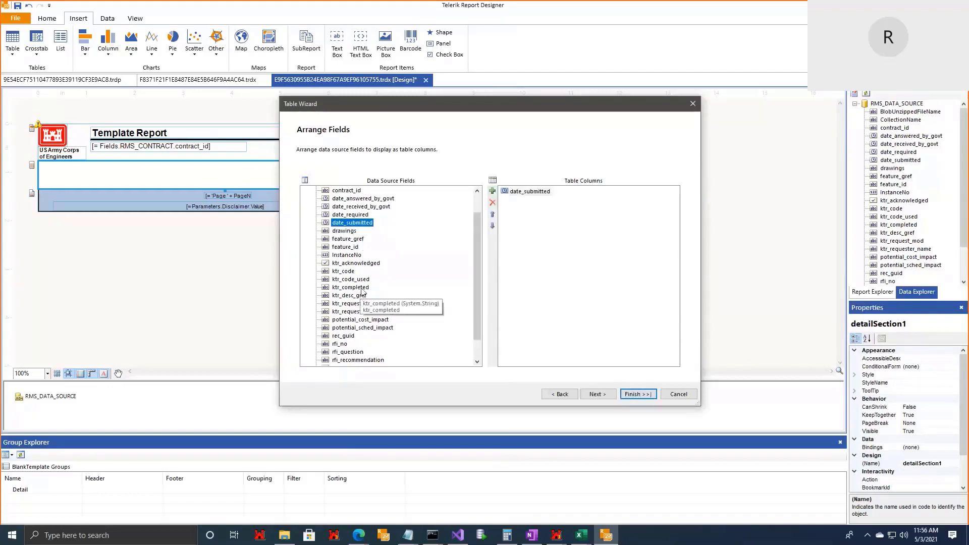
{"action": "scroll", "coordinate": [362, 301], "scroll_direction": "down", "scroll_amount": 1}
{"action": "left_click", "coordinate": [339, 319]}
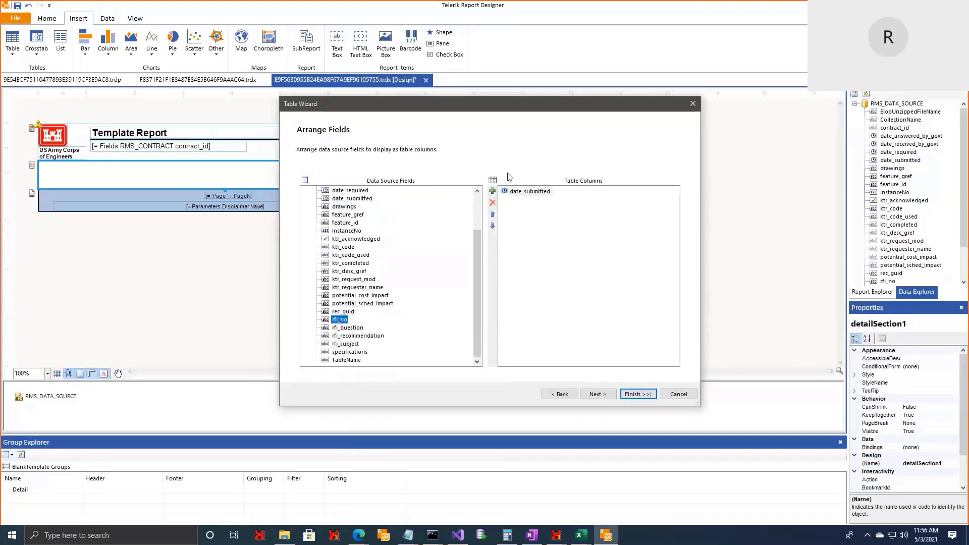
{"action": "left_click", "coordinate": [491, 190]}
{"action": "left_click", "coordinate": [491, 190]}
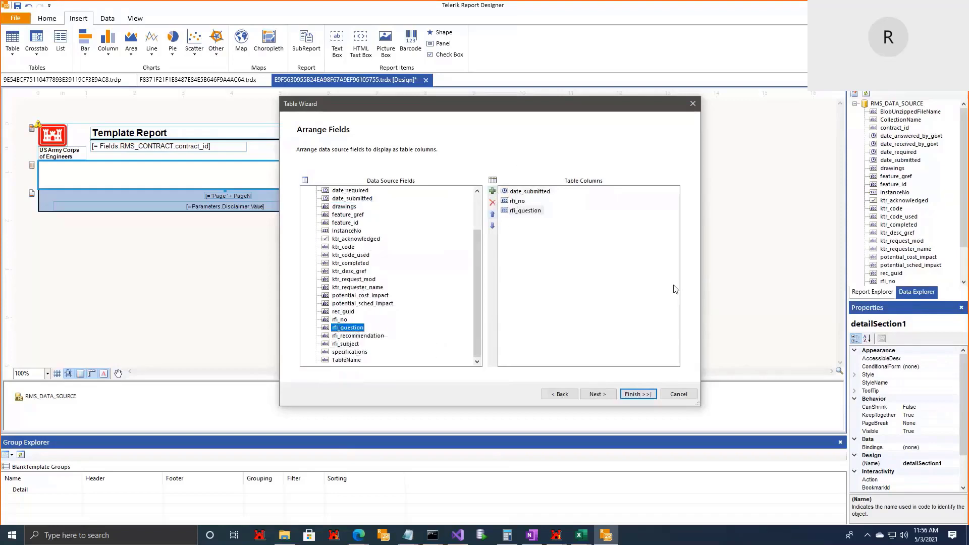
{"action": "left_click", "coordinate": [597, 395]}
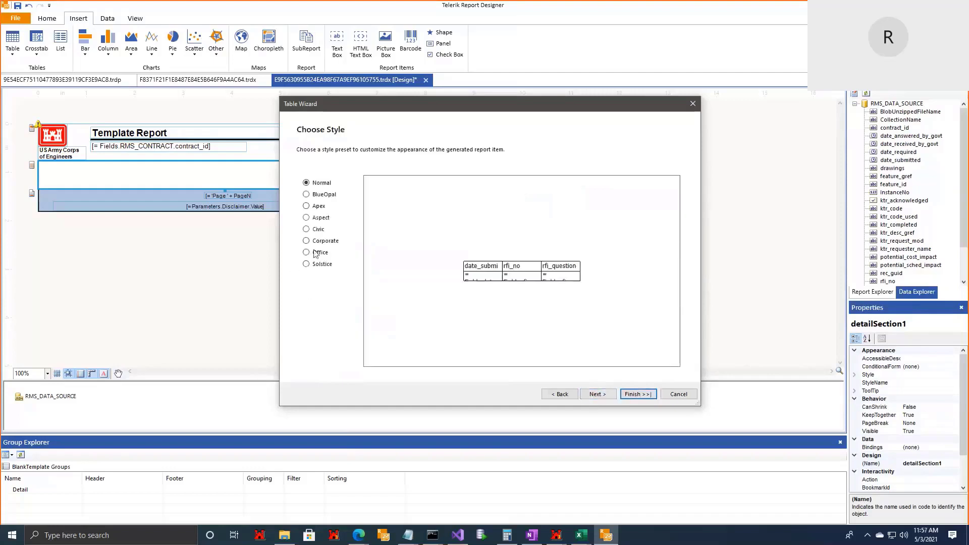
- Try the wizard's style presets, choose Office and generate the table
{"action": "left_click", "coordinate": [309, 196]}
{"action": "left_click", "coordinate": [308, 207]}
{"action": "left_click", "coordinate": [307, 218]}
{"action": "left_click", "coordinate": [306, 229]}
{"action": "left_click", "coordinate": [306, 252]}
{"action": "left_click", "coordinate": [612, 394]}
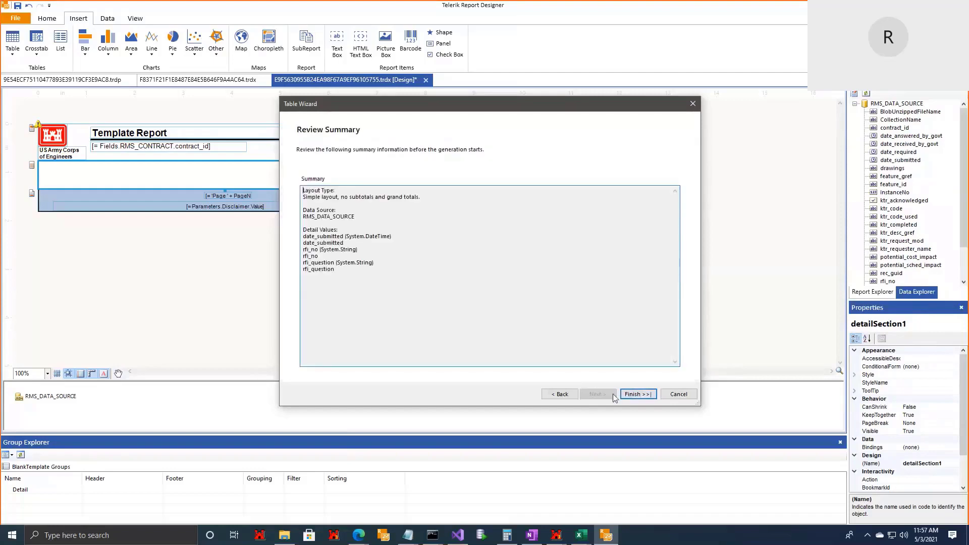
{"action": "left_click", "coordinate": [638, 394]}
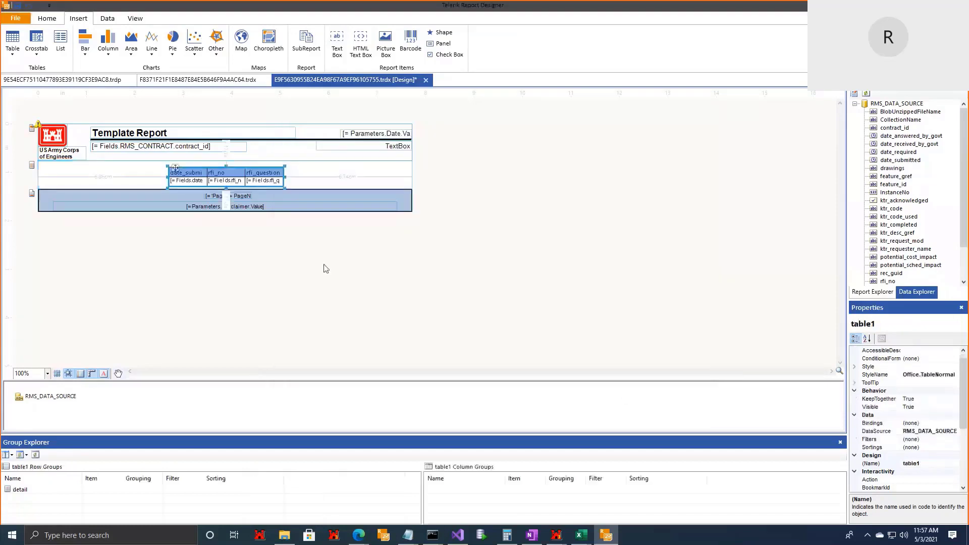
- Move the new table to the detail section's upper-left corner and stretch it to the full width of the report, keeping the original report width
{"action": "left_click_drag", "start_coordinate": [174, 166], "coordinate": [45, 160]}
{"action": "left_click_drag", "start_coordinate": [155, 172], "coordinate": [44, 159]}
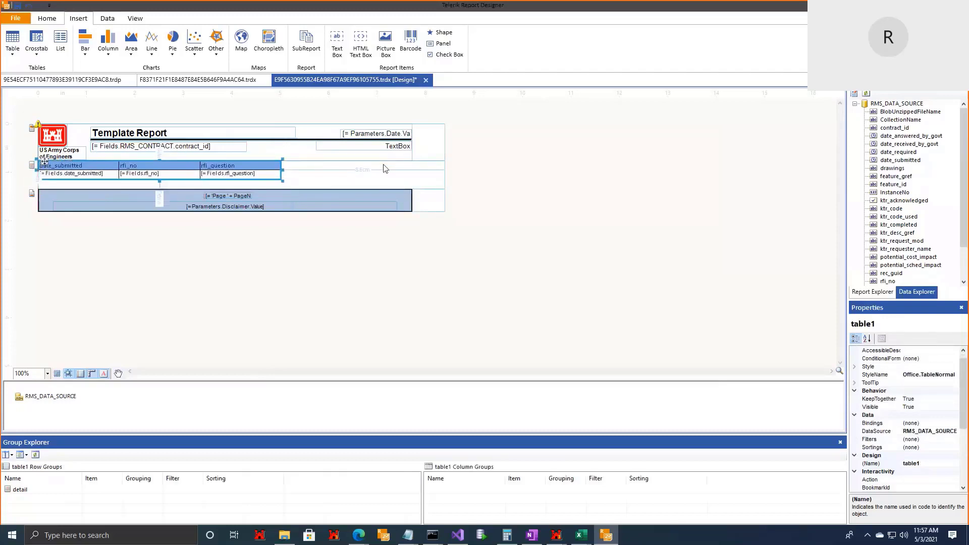
{"action": "left_click", "coordinate": [429, 172]}
{"action": "left_click_drag", "start_coordinate": [447, 174], "coordinate": [412, 175]}
{"action": "left_click", "coordinate": [248, 175]}
{"action": "left_click_drag", "start_coordinate": [283, 170], "coordinate": [412, 171]}
{"action": "left_click", "coordinate": [499, 227]}
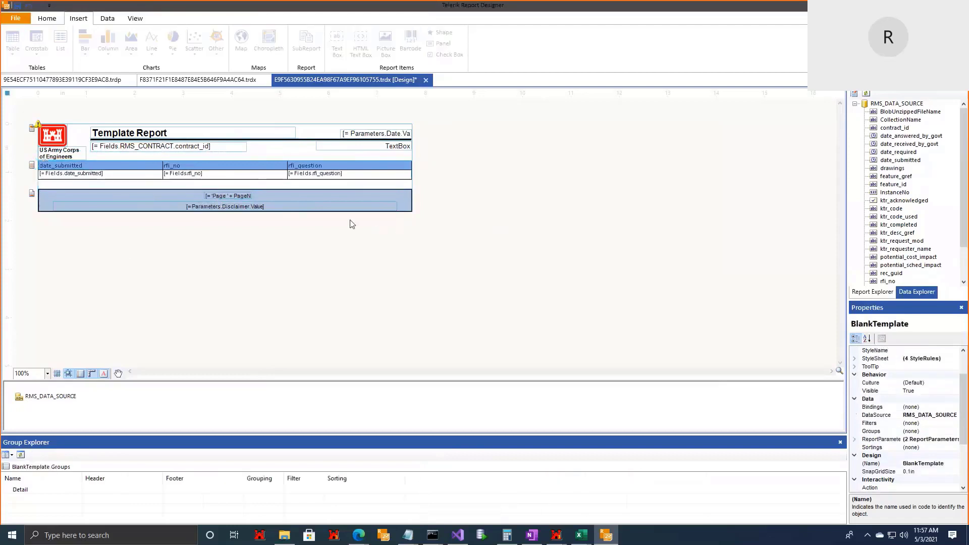
- Preview the report with the new table and return to the design
{"action": "left_click", "coordinate": [47, 19]}
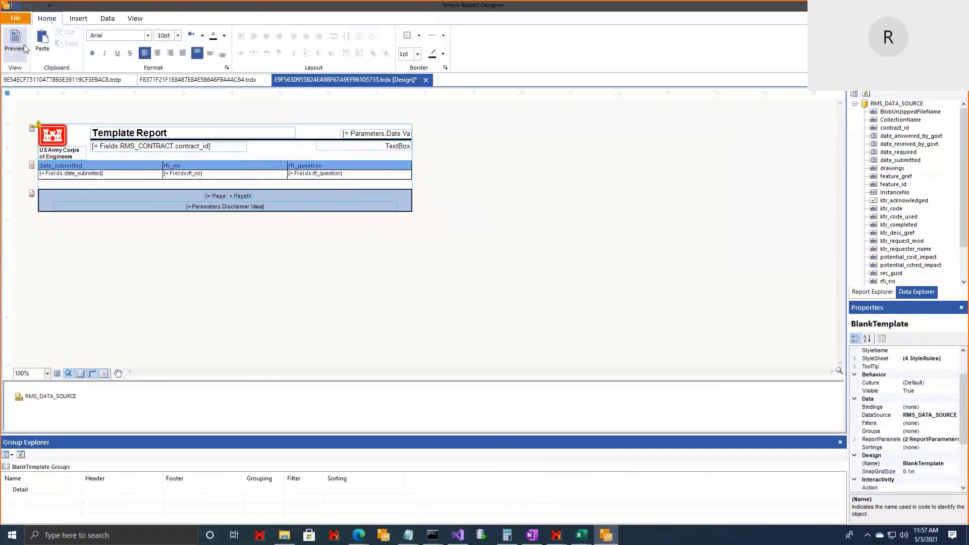
{"action": "left_click", "coordinate": [14, 46]}
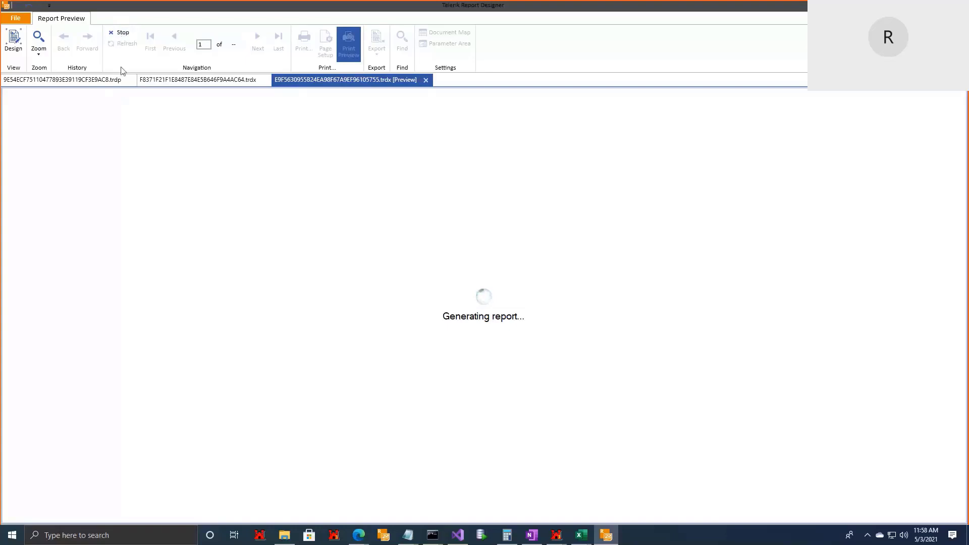
{"action": "left_click", "coordinate": [14, 44]}
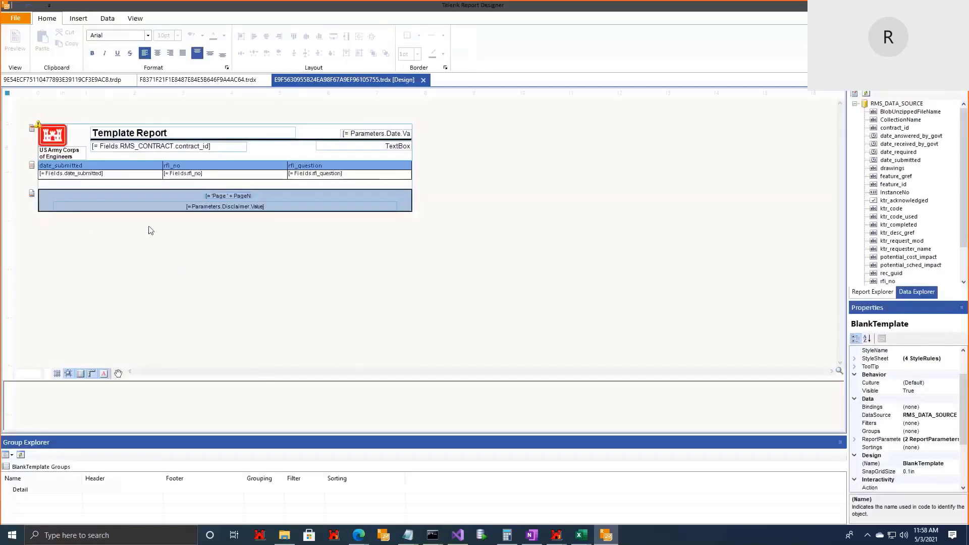
- Select the new table and review the data selector in the RMS_DATA_SOURCE configuration, cancelling the wizard without changes
{"action": "left_click", "coordinate": [58, 175]}
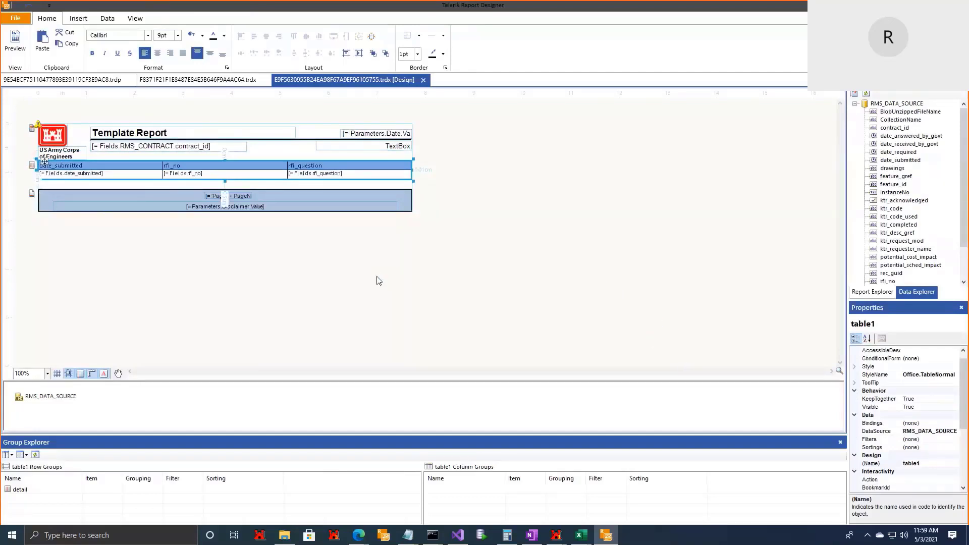
{"action": "right_click", "coordinate": [65, 400]}
{"action": "left_click", "coordinate": [87, 407]}
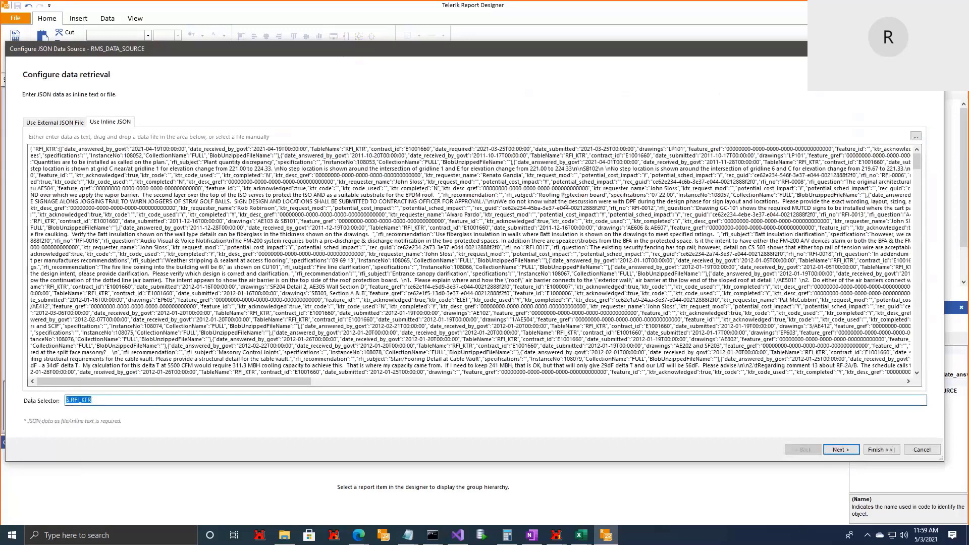
{"action": "key", "text": "Escape"}
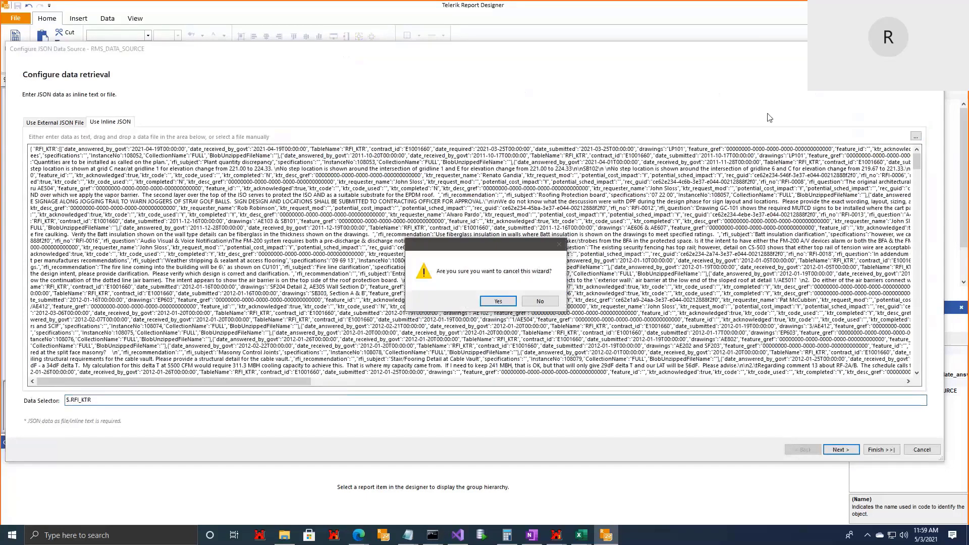
{"action": "left_click", "coordinate": [497, 301]}
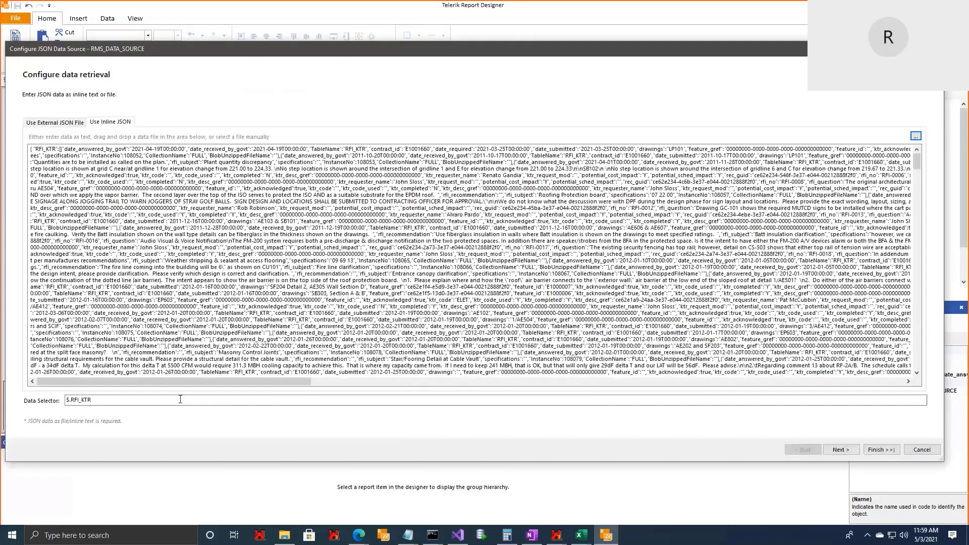
- Clear the data selector of RMS_DATA_SOURCE and finish its configuration
{"action": "left_click", "coordinate": [180, 399]}
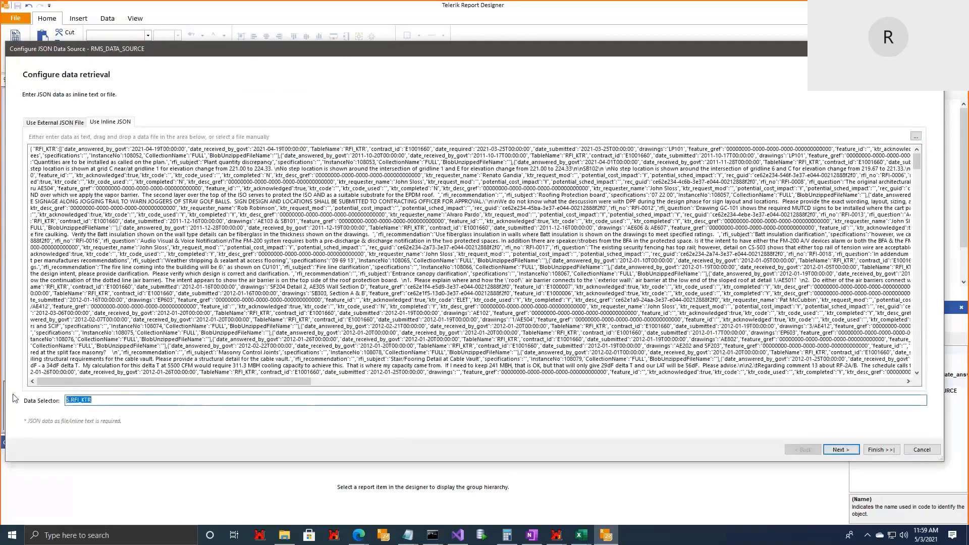
{"action": "left_click", "coordinate": [891, 453]}
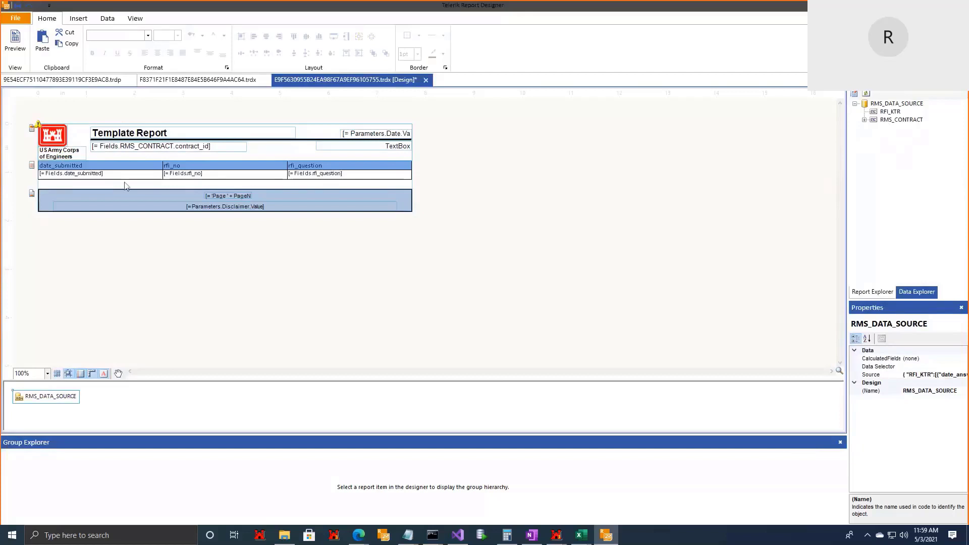
- Add a binding to the report table that sets its DataSource property to = Fields.RFI_KTR
{"action": "left_click", "coordinate": [81, 173]}
{"action": "left_click", "coordinate": [34, 159]}
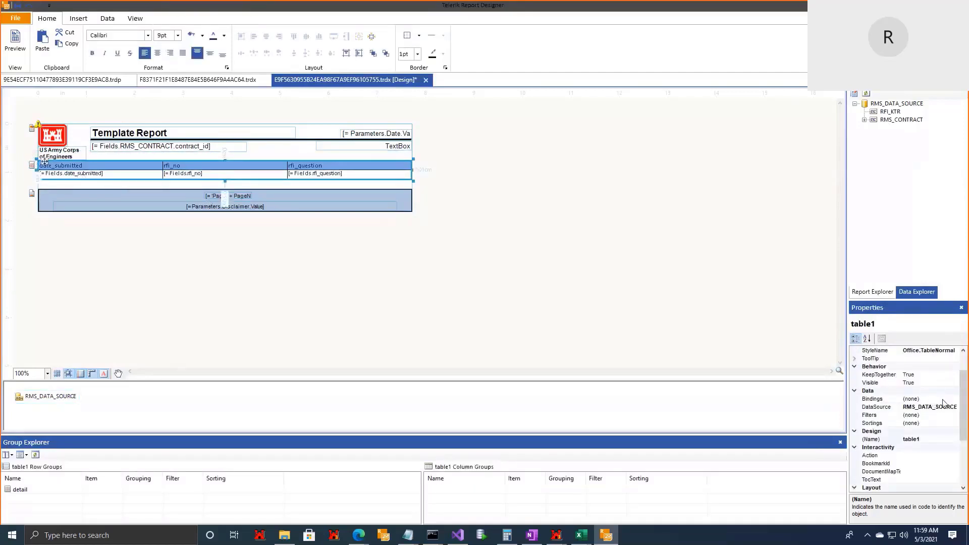
{"action": "left_click", "coordinate": [933, 399]}
{"action": "left_click", "coordinate": [955, 399]}
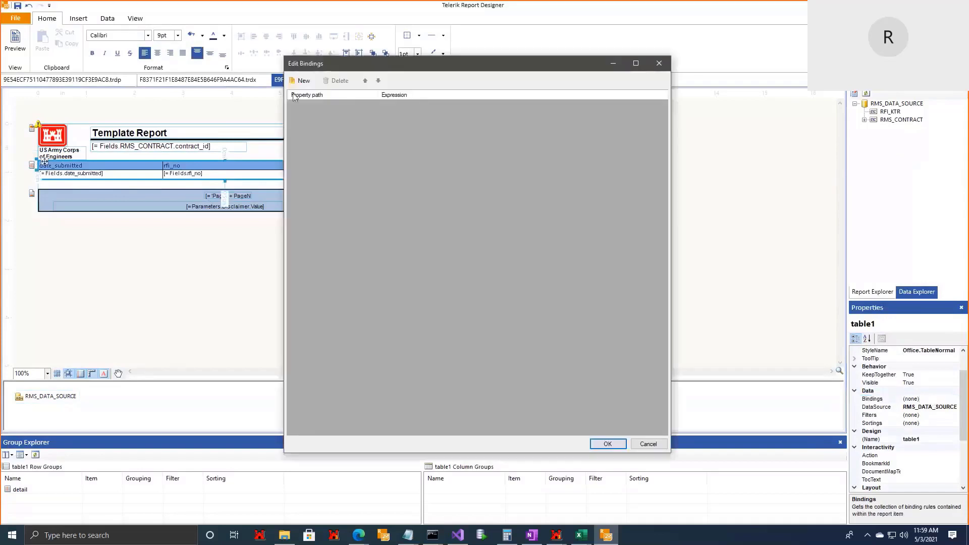
{"action": "left_click", "coordinate": [301, 81]}
{"action": "left_click", "coordinate": [375, 107]}
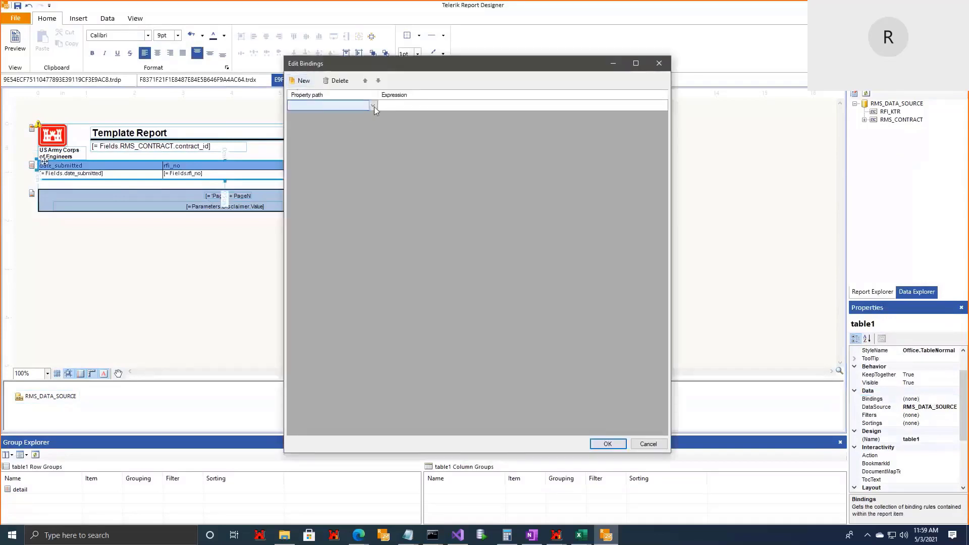
{"action": "left_click", "coordinate": [374, 107]}
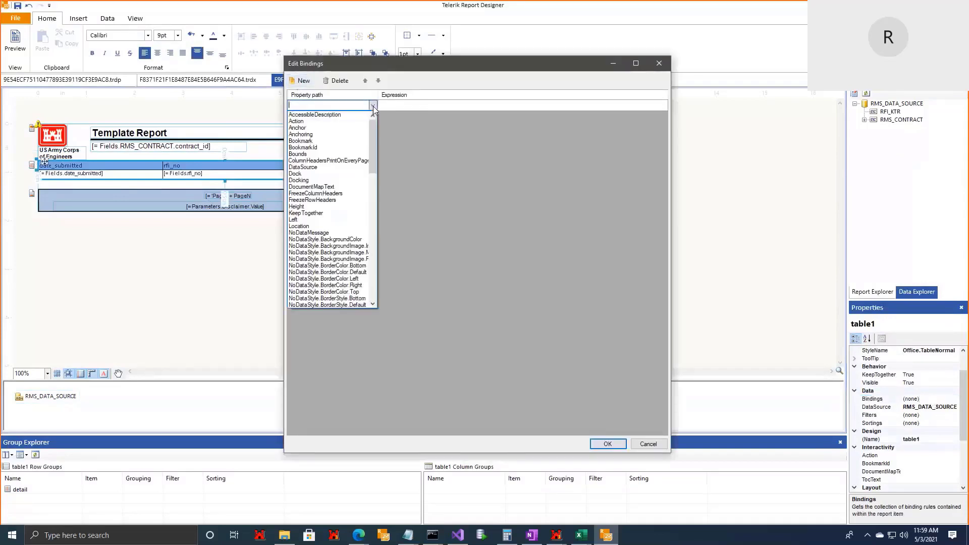
{"action": "left_click", "coordinate": [342, 167]}
{"action": "left_click", "coordinate": [620, 104]}
{"action": "left_click", "coordinate": [663, 105]}
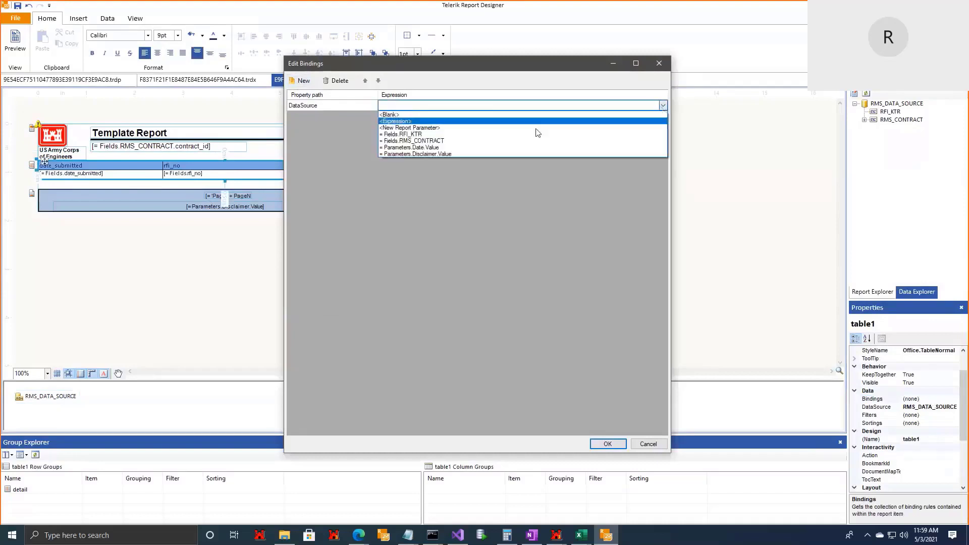
{"action": "left_click", "coordinate": [507, 138]}
{"action": "left_click", "coordinate": [607, 444]}
- Preview the report, look through the RFI rows on the first pages, and return to the design
{"action": "left_click", "coordinate": [16, 41]}
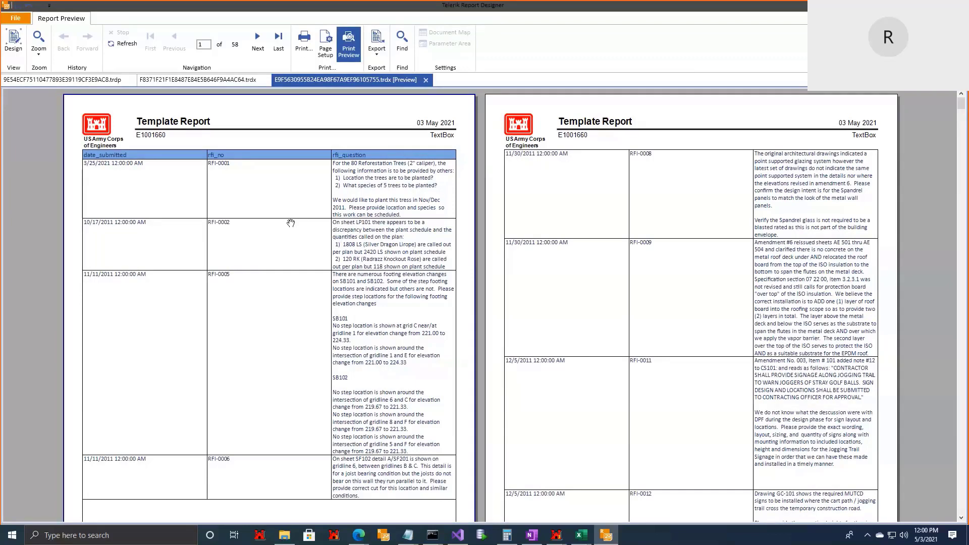
{"action": "scroll", "coordinate": [279, 205], "scroll_direction": "down", "scroll_amount": 1}
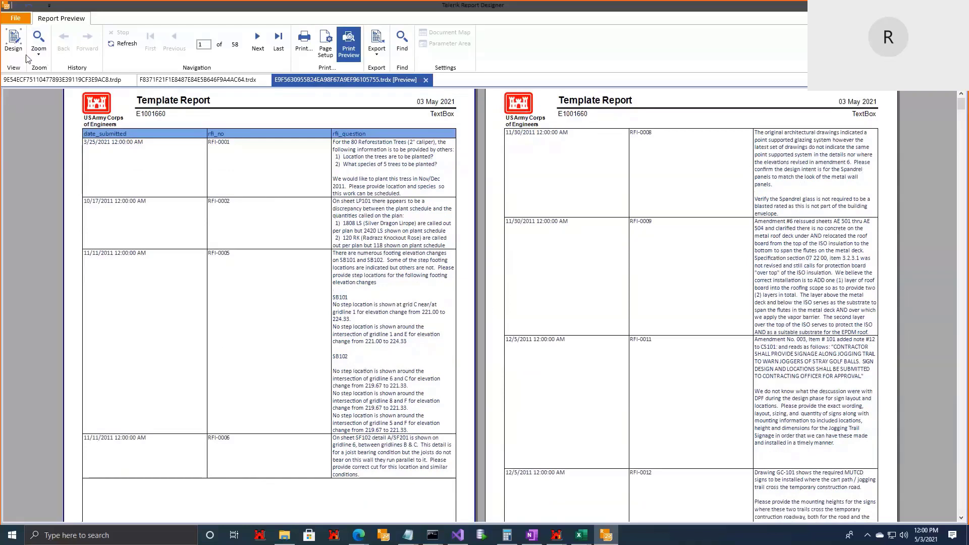
{"action": "scroll", "coordinate": [334, 338], "scroll_direction": "down", "scroll_amount": 1}
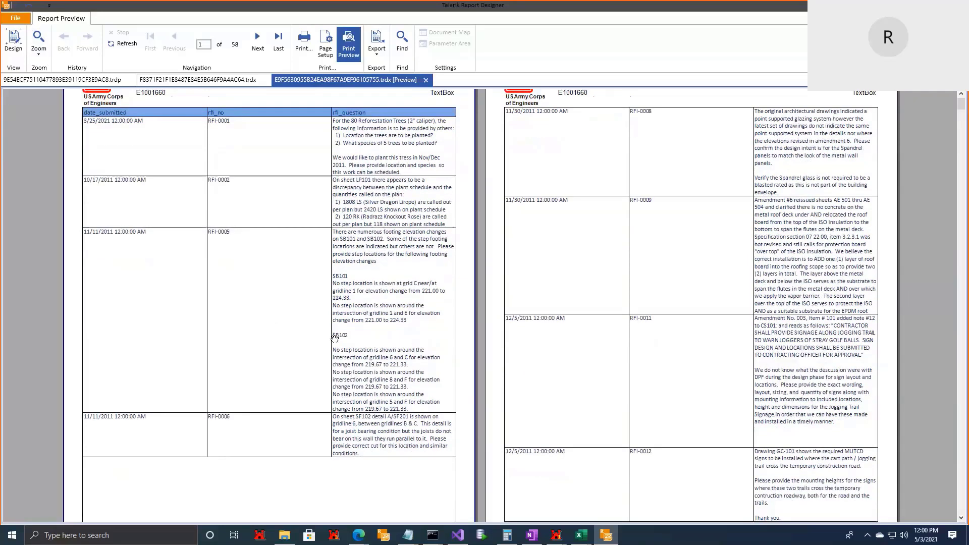
{"action": "scroll", "coordinate": [335, 338], "scroll_direction": "down", "scroll_amount": 1}
{"action": "scroll", "coordinate": [334, 340], "scroll_direction": "down", "scroll_amount": 1}
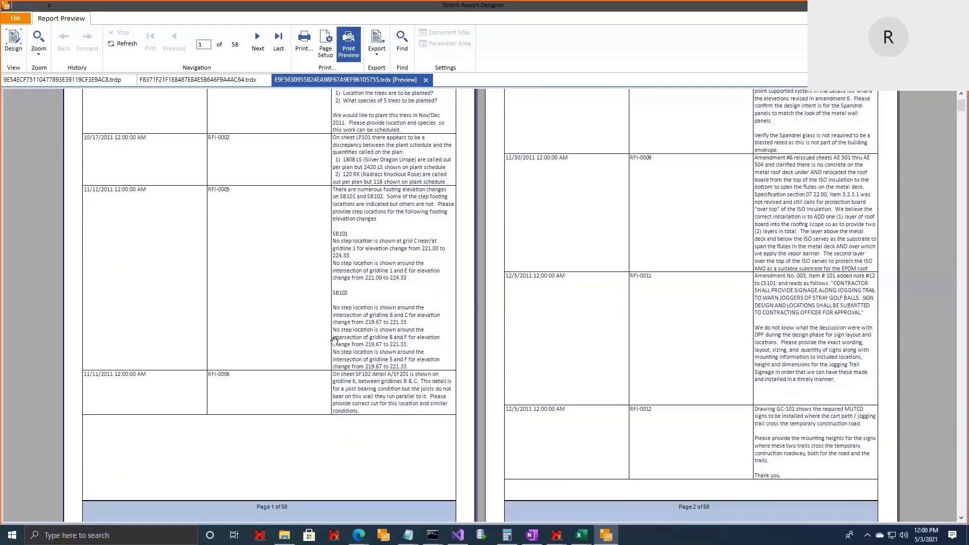
{"action": "left_click", "coordinate": [13, 43]}
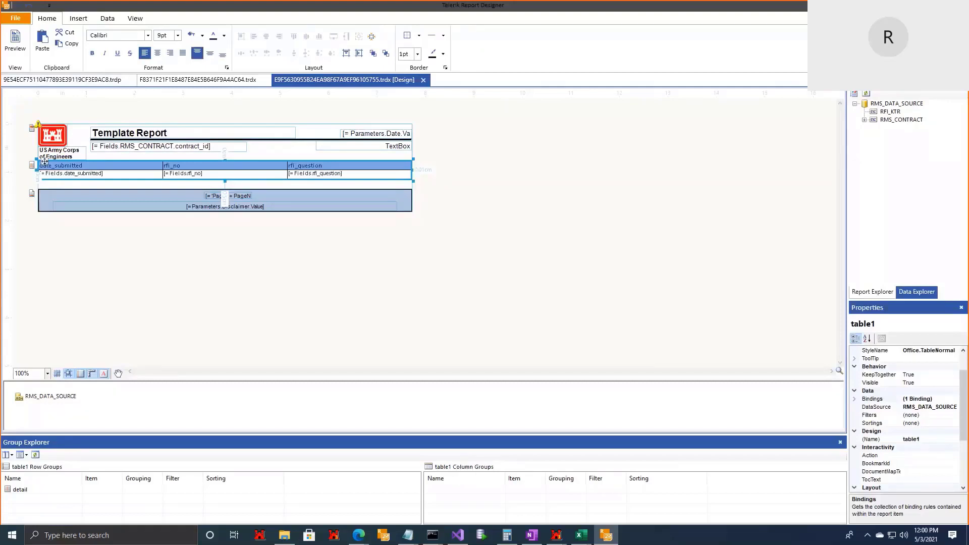
- Close the report designer, choosing to reopen the same documents next time, and save the design changes to the RMS database
{"action": "left_click", "coordinate": [957, 5]}
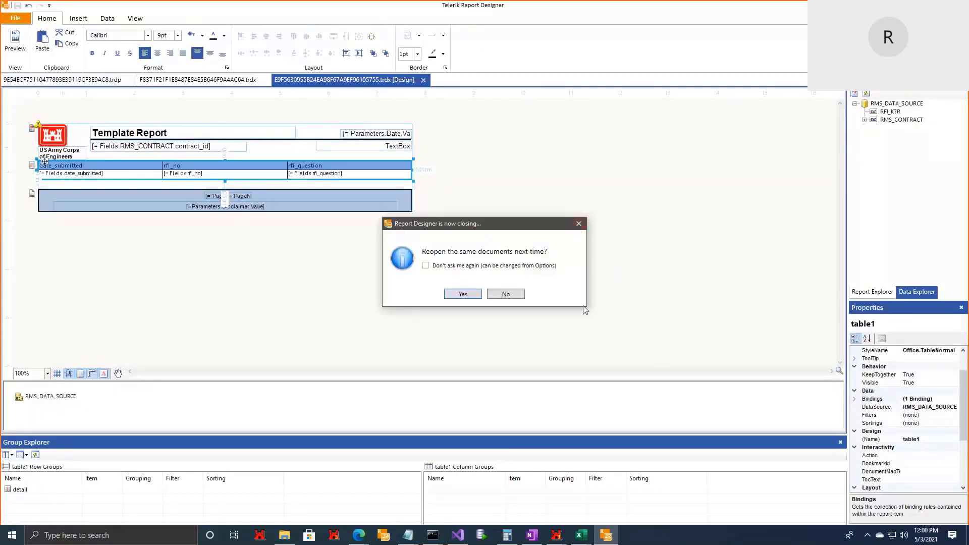
{"action": "left_click", "coordinate": [579, 223]}
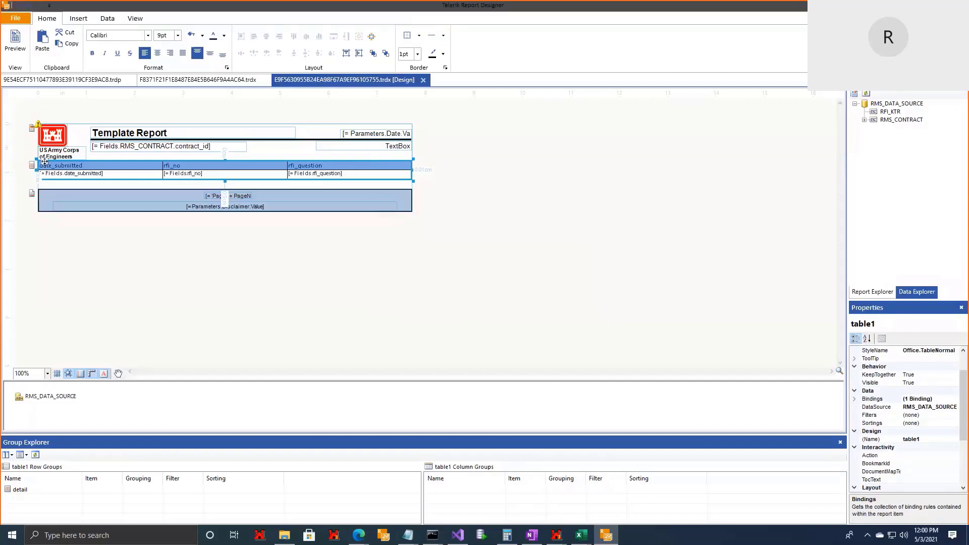
{"action": "left_click", "coordinate": [957, 5]}
{"action": "left_click", "coordinate": [473, 294]}
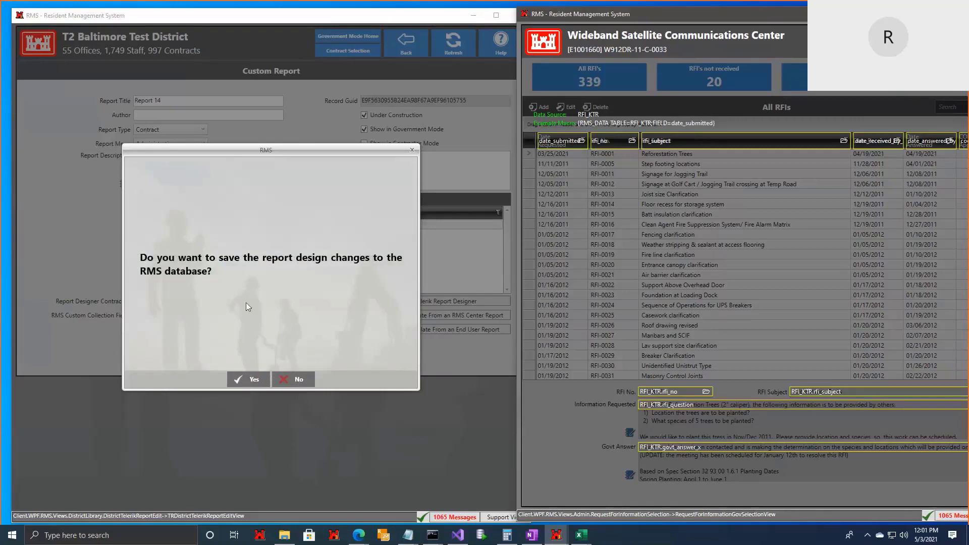
{"action": "left_click", "coordinate": [235, 379]}
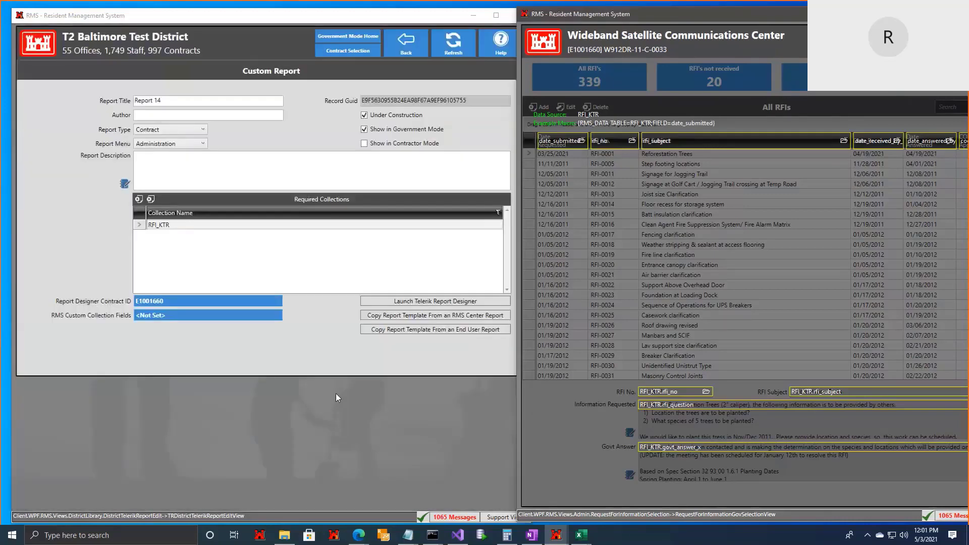
- Leave the custom report, go back to the District Library menu and open Query Definitions
{"action": "left_click", "coordinate": [412, 55]}
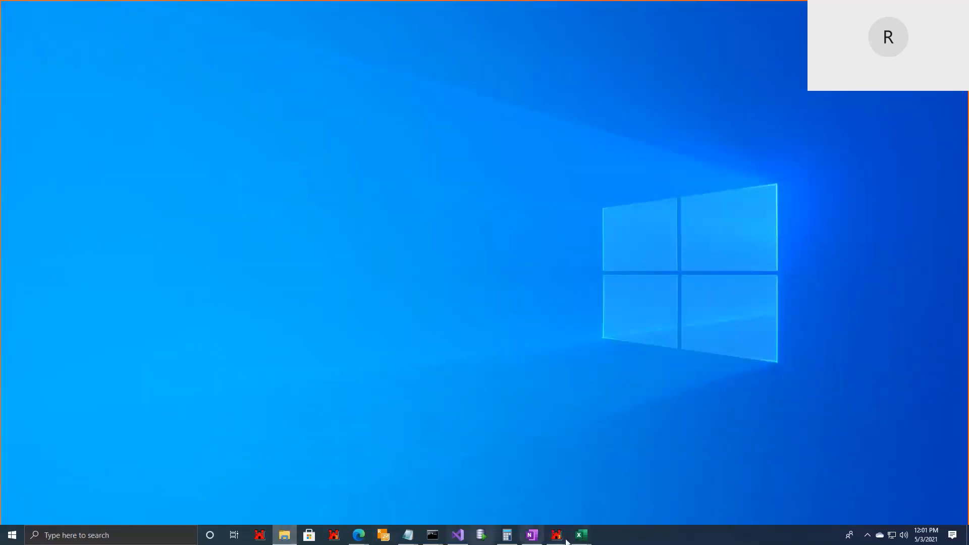
{"action": "mouse_move", "coordinate": [556, 536]}
{"action": "left_click", "coordinate": [534, 512]}
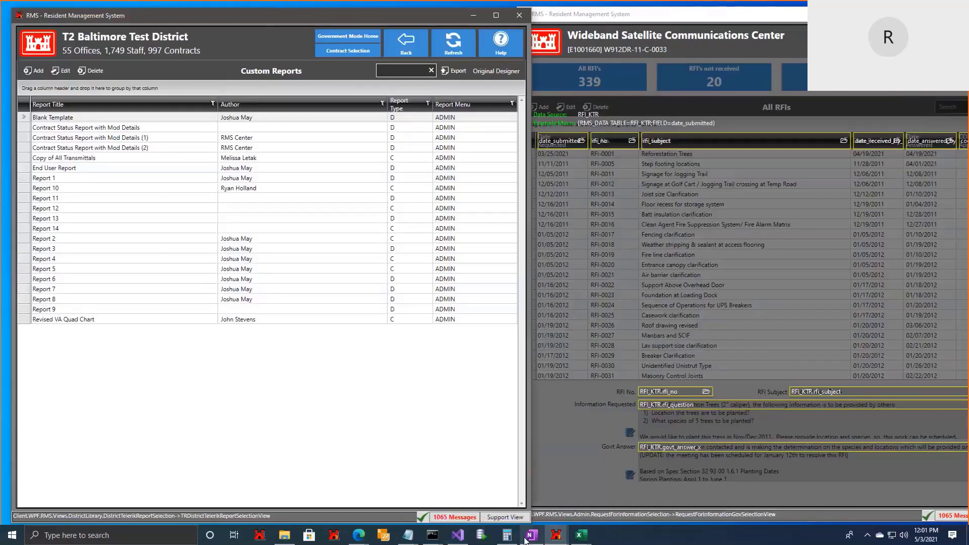
{"action": "left_click", "coordinate": [532, 536]}
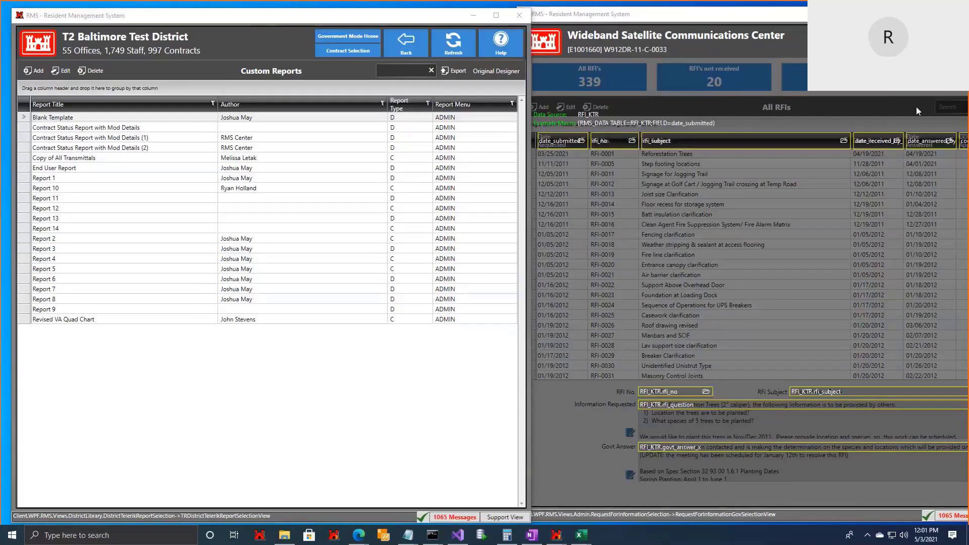
{"action": "left_click", "coordinate": [405, 44]}
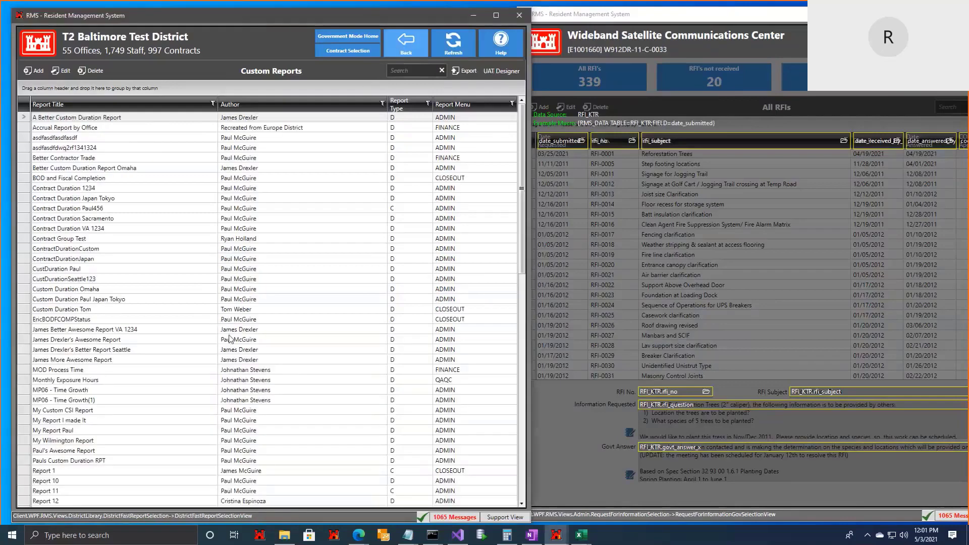
{"action": "left_click", "coordinate": [406, 45]}
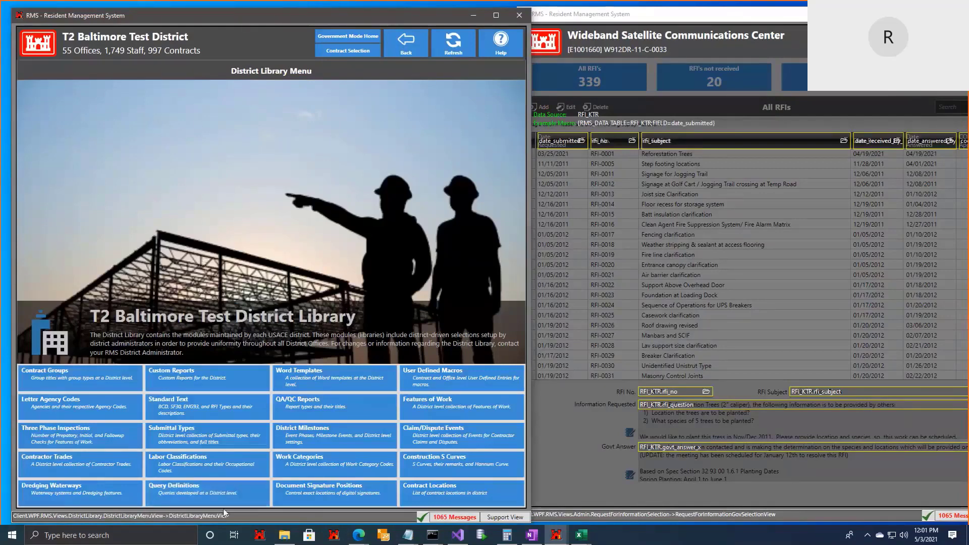
{"action": "left_click", "coordinate": [239, 498]}
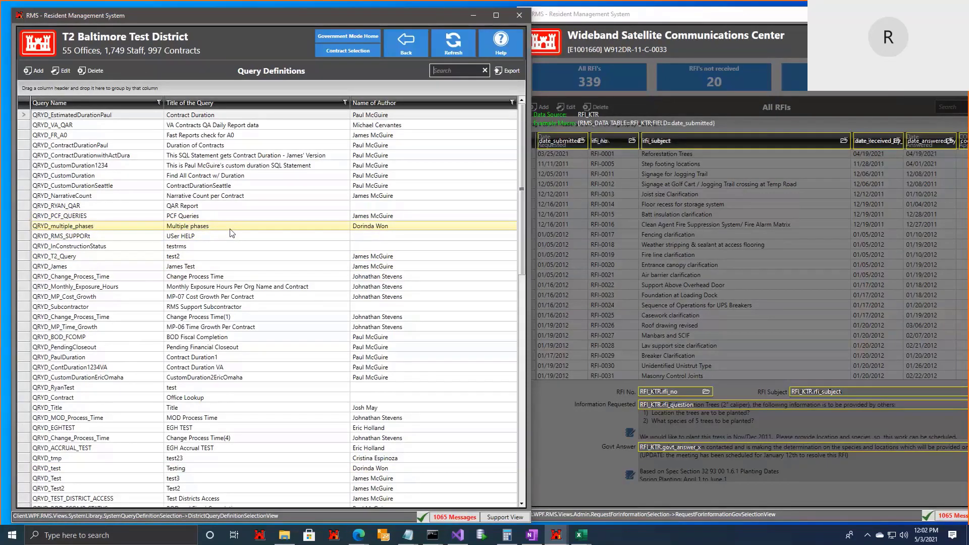
- Add a new query definition named QRYD_RFI with the title RFI
{"action": "left_click", "coordinate": [33, 71]}
{"action": "type", "text": "RFI"}
{"action": "key", "text": "Tab"}
{"action": "type", "text": "RFI"}
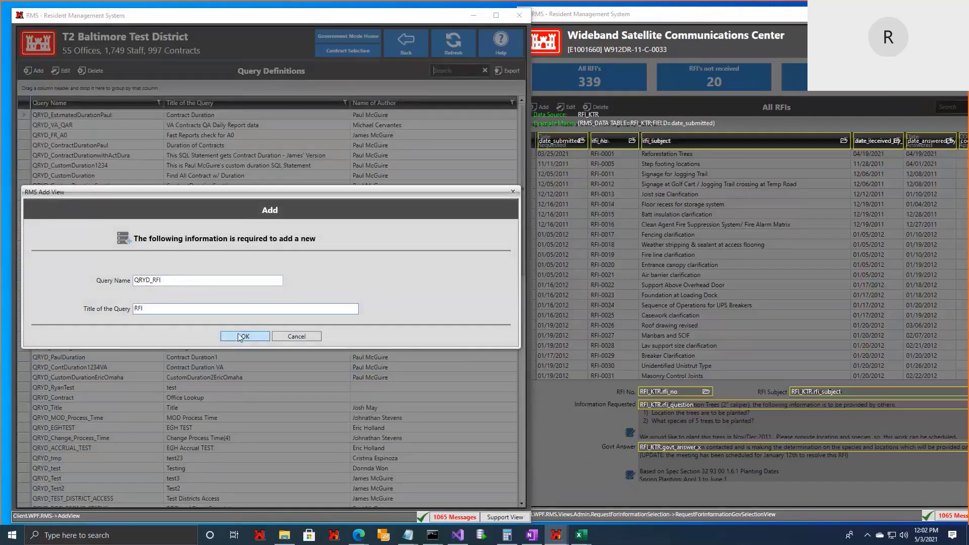
{"action": "key", "text": "Return"}
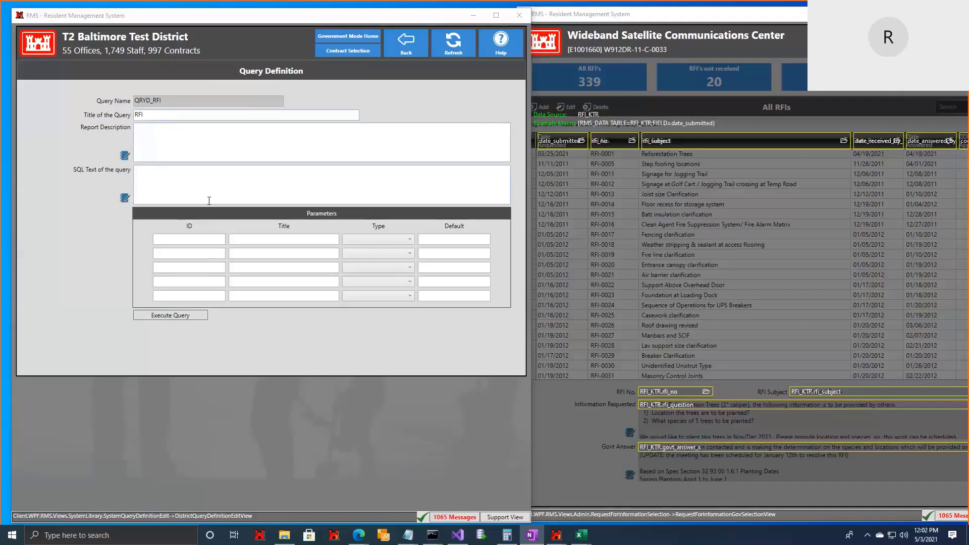
- Enter SQL selecting R.DATE_SUBMITTED, R.RFI_NO, R.RFI_SUBJECT from RFI_KTR R, left-joining CONTRACT and OFFICES, where O.OFFICE_ID = :officeID and ROWNUM <= 150
{"action": "left_click", "coordinate": [125, 198]}
{"action": "left_click_drag", "start_coordinate": [212, 134], "coordinate": [263, 122]}
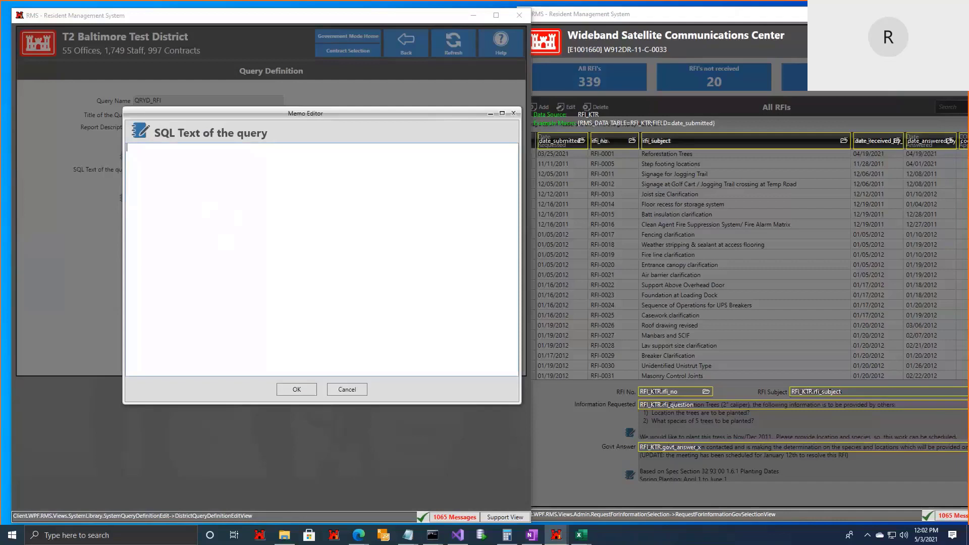
{"action": "key", "text": "alt+Tab"}
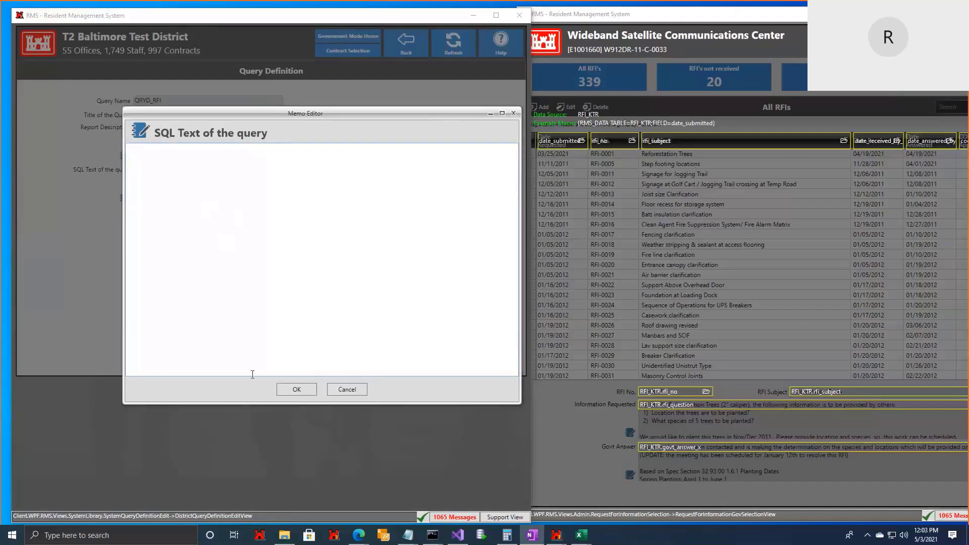
{"action": "key", "text": "alt+Tab"}
{"action": "type", "text": "SELECT R.DATE_SUBMITTED, R.RFI_NO, R.RFI_SUBJECT FROM RFI_KTR R  LEFT OUTER JOIN CONTRACT C ON C.CONTRACT_ID = R.CONTRACT_ID  LEFT OUTER JOIN OFFICES O ON O.OFFICE_ID = C.OFFICE_ID WHERE O.OFFICE_ID = :officeID AND ROWNUM <= 150"}
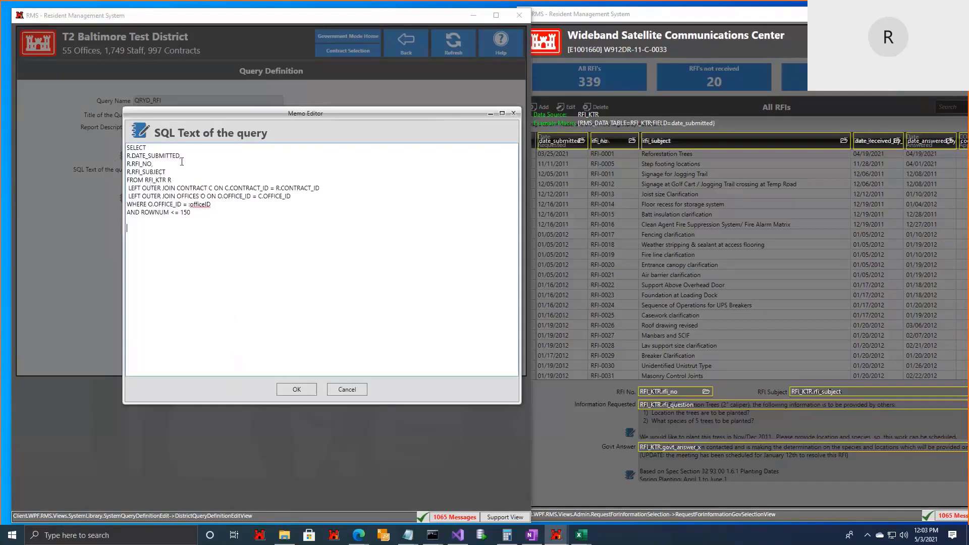
- Review the selected columns, source table, joins and row limit in the SQL text, and accept it
{"action": "left_click_drag", "start_coordinate": [166, 172], "coordinate": [121, 157]}
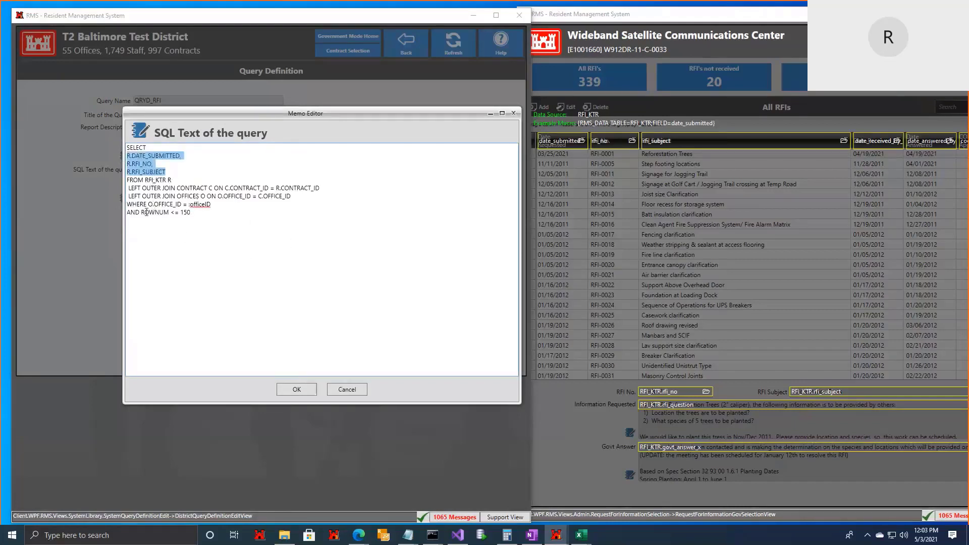
{"action": "left_click", "coordinate": [152, 252]}
{"action": "left_click_drag", "start_coordinate": [129, 180], "coordinate": [171, 183]}
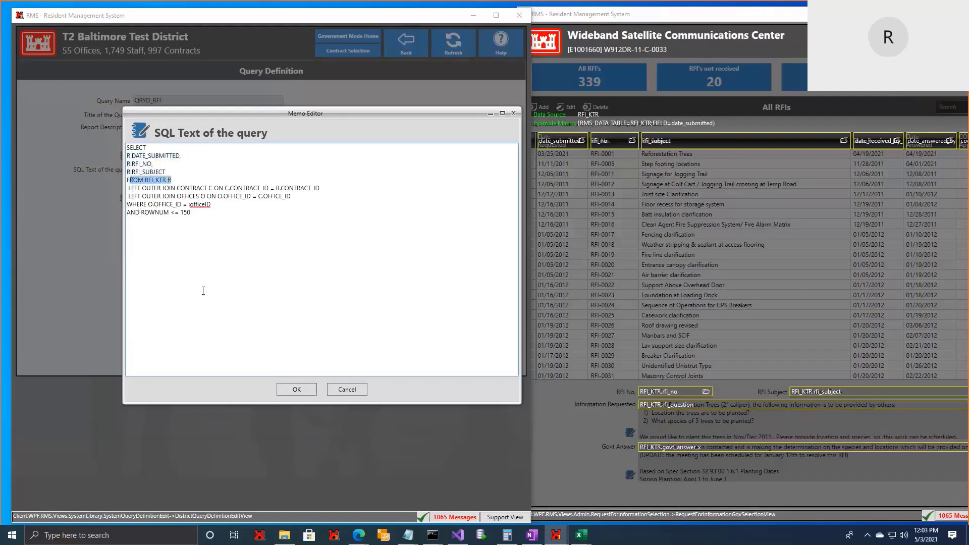
{"action": "left_click_drag", "start_coordinate": [129, 189], "coordinate": [302, 195]}
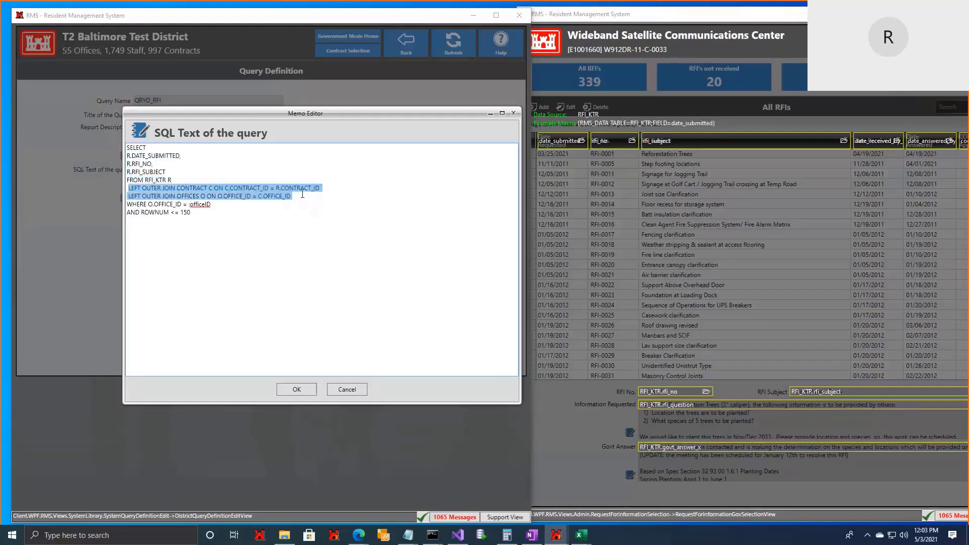
{"action": "left_click", "coordinate": [318, 208]}
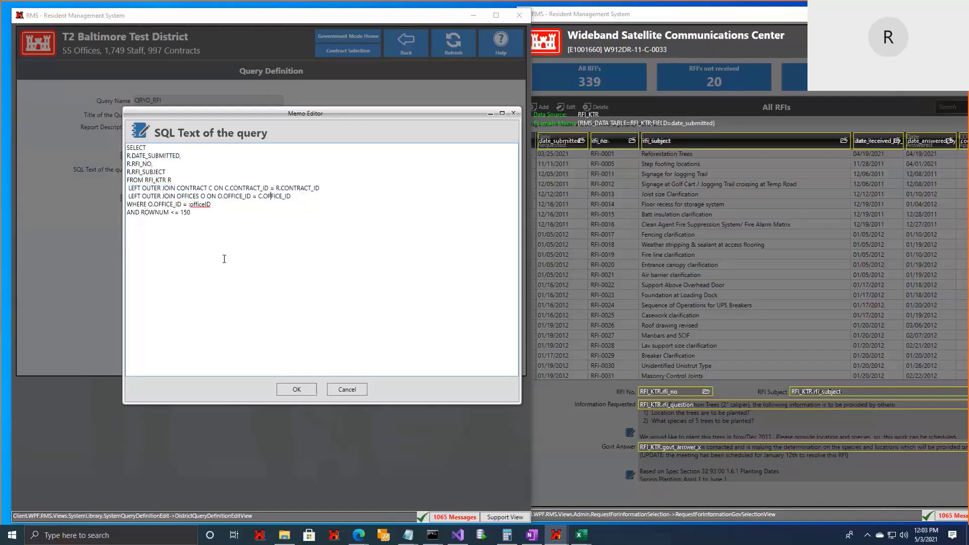
{"action": "left_click_drag", "start_coordinate": [183, 237], "coordinate": [106, 216]}
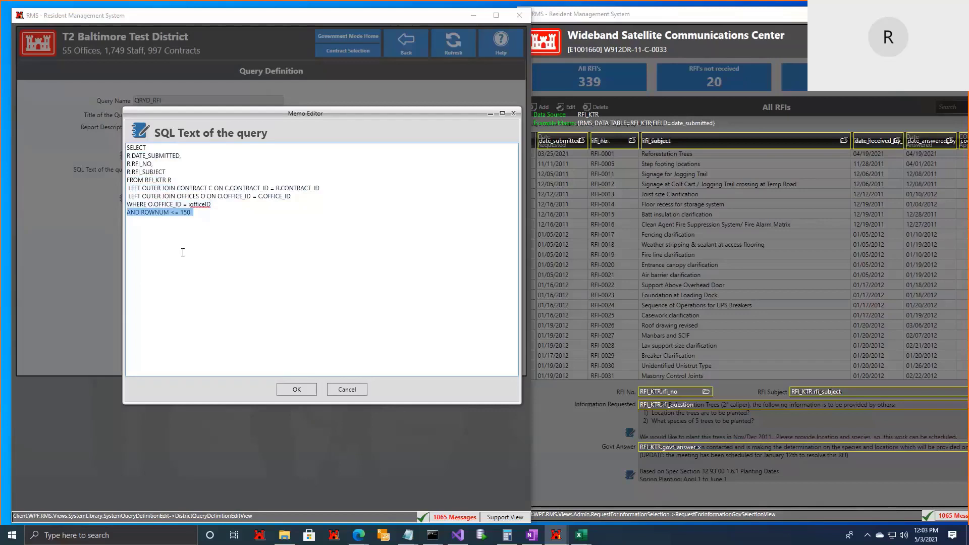
{"action": "left_click", "coordinate": [295, 389]}
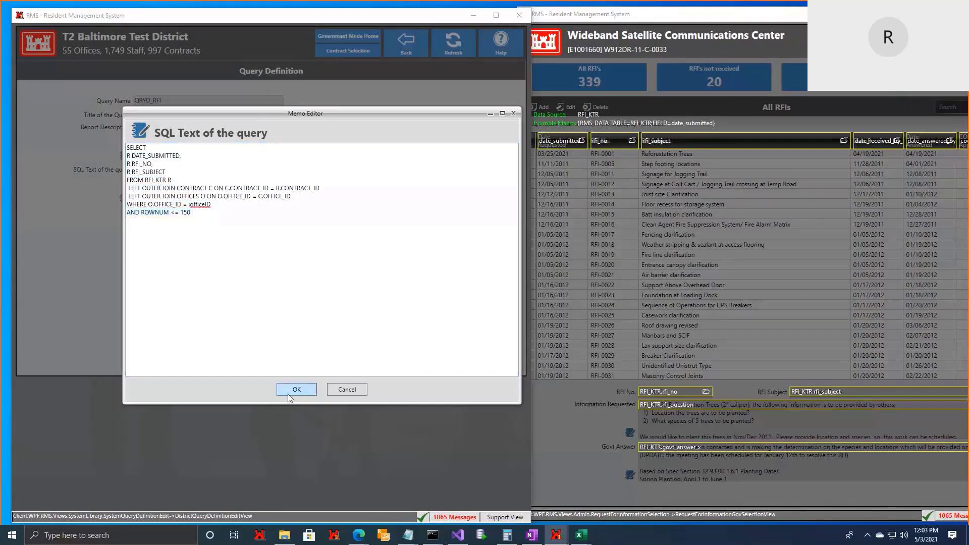
- Define the first query parameter with the ID officeID, the title Office ID and the type String
{"action": "scroll", "coordinate": [225, 172], "scroll_direction": "down", "scroll_amount": 5}
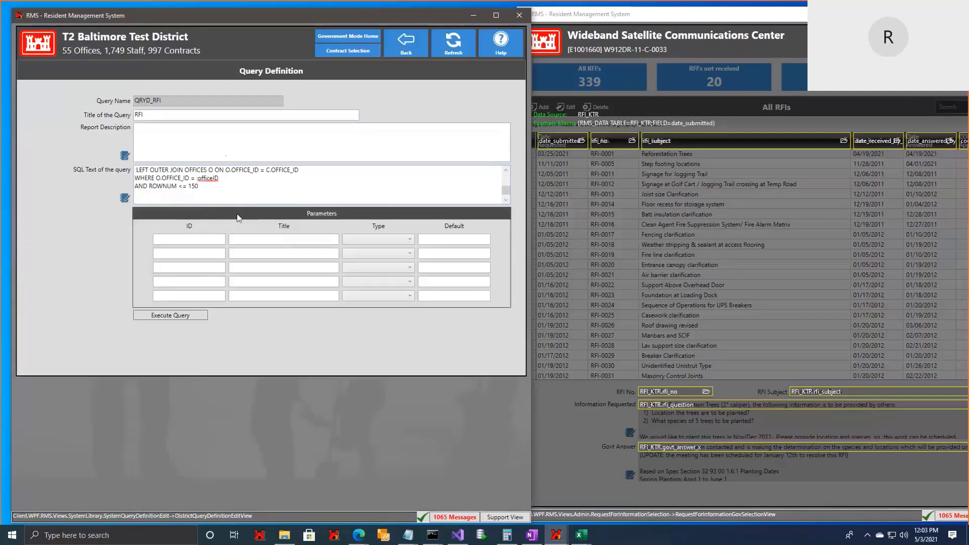
{"action": "left_click_drag", "start_coordinate": [218, 179], "coordinate": [194, 178]}
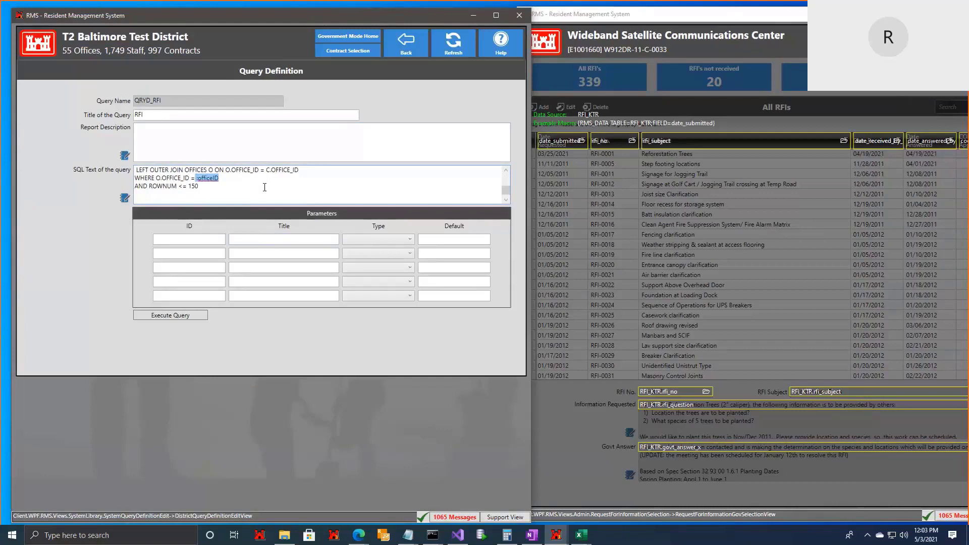
{"action": "left_click", "coordinate": [265, 198]}
{"action": "left_click", "coordinate": [207, 238]}
{"action": "type", "text": "officeID"}
{"action": "left_click", "coordinate": [294, 237]}
{"action": "type", "text": "Office ID"}
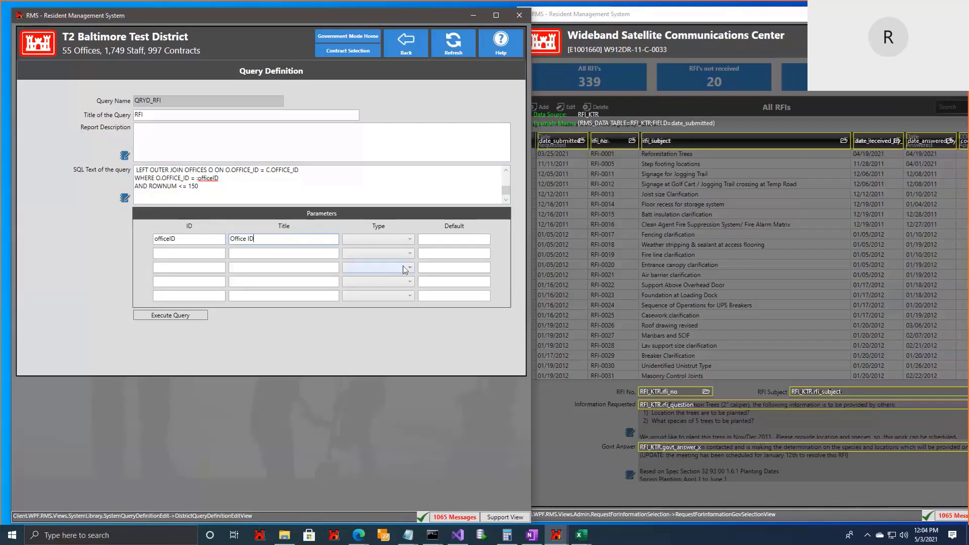
{"action": "left_click", "coordinate": [393, 241]}
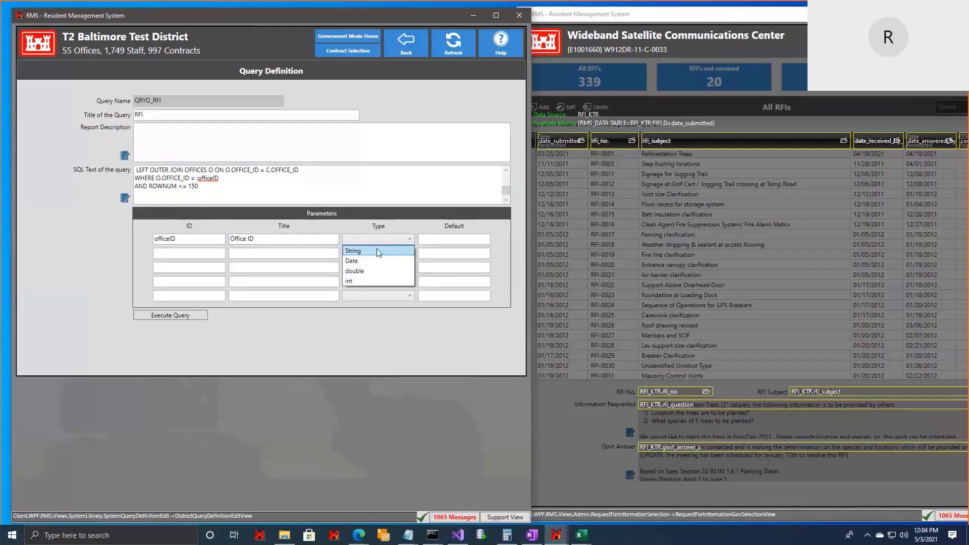
{"action": "left_click", "coordinate": [378, 251]}
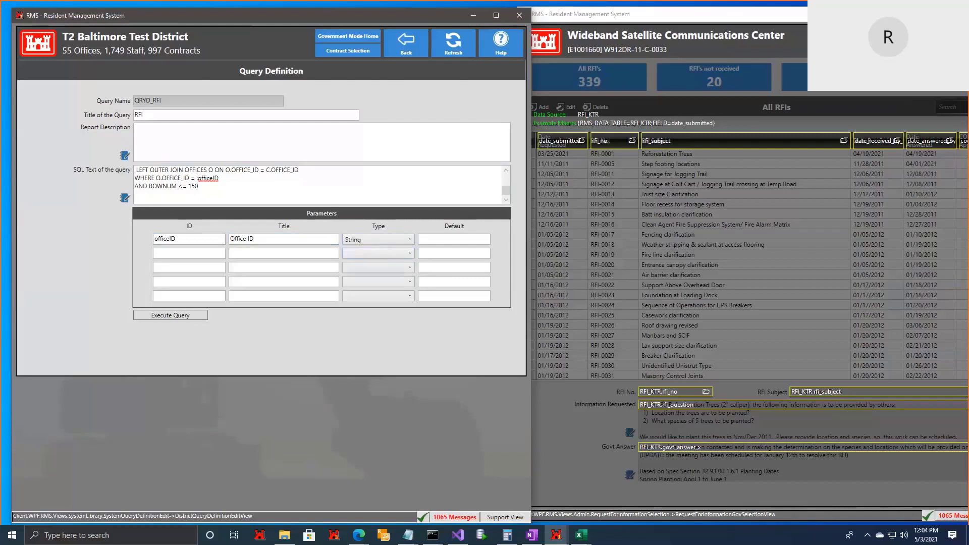
- Set the officeID parameter's default to E1000020, and execute the query to look through its results
{"action": "key", "text": "alt+Tab"}
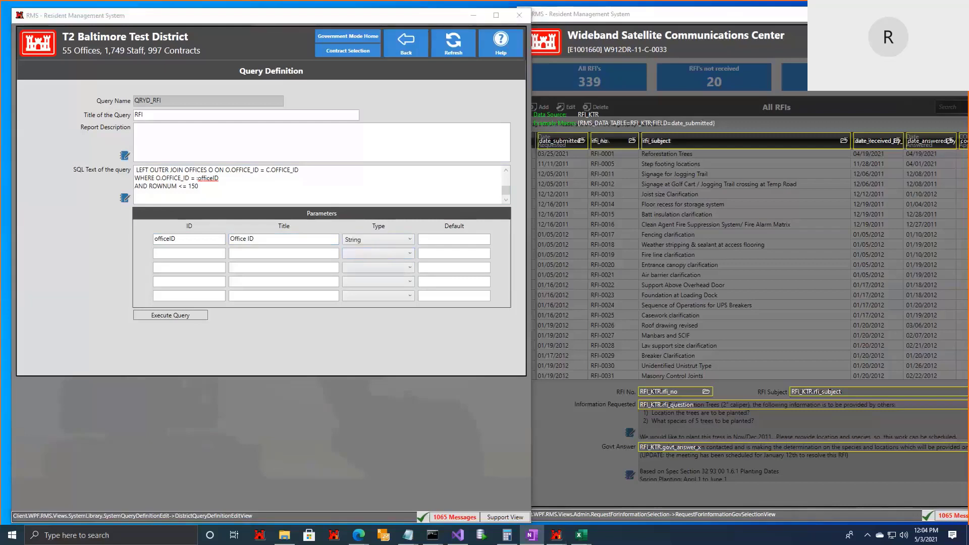
{"action": "left_click", "coordinate": [453, 243]}
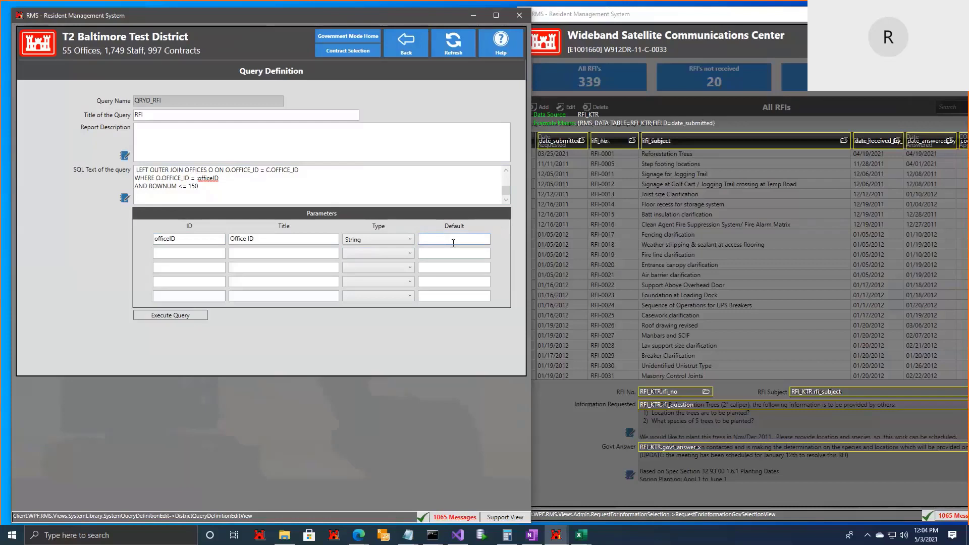
{"action": "type", "text": "E1000020"}
{"action": "left_click", "coordinate": [188, 318]}
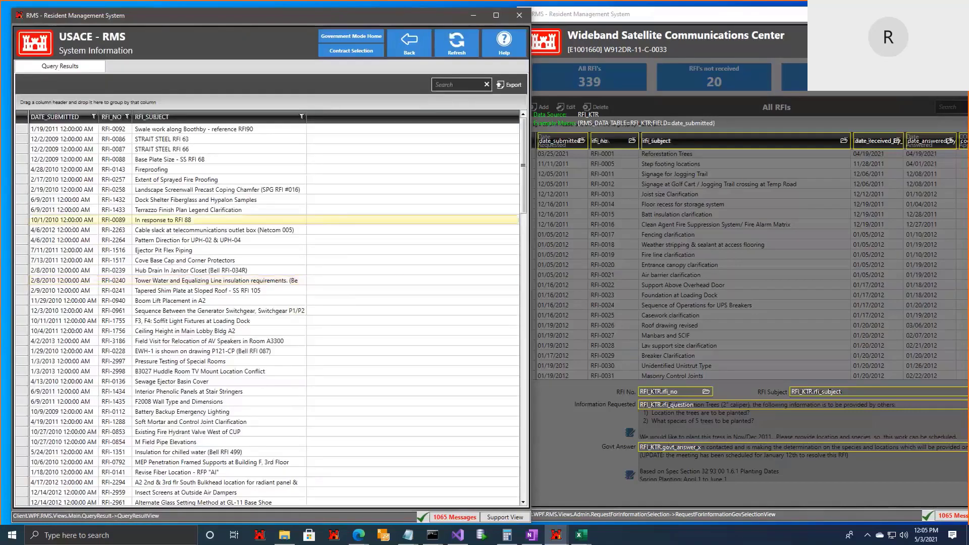
{"action": "scroll", "coordinate": [206, 447], "scroll_direction": "down", "scroll_amount": 4}
{"action": "scroll", "coordinate": [206, 446], "scroll_direction": "down", "scroll_amount": 2}
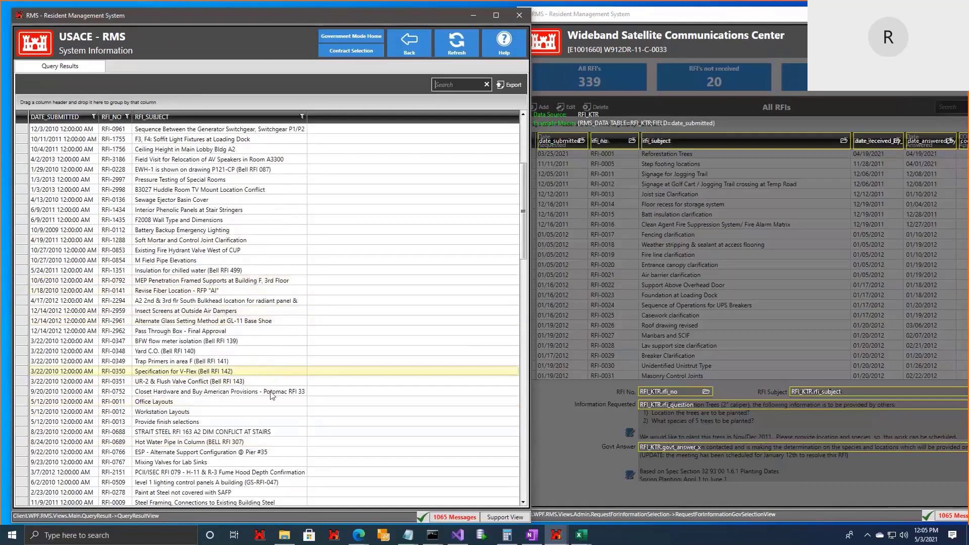
{"action": "scroll", "coordinate": [272, 406], "scroll_direction": "up", "scroll_amount": 3}
{"action": "scroll", "coordinate": [272, 407], "scroll_direction": "up", "scroll_amount": 3}
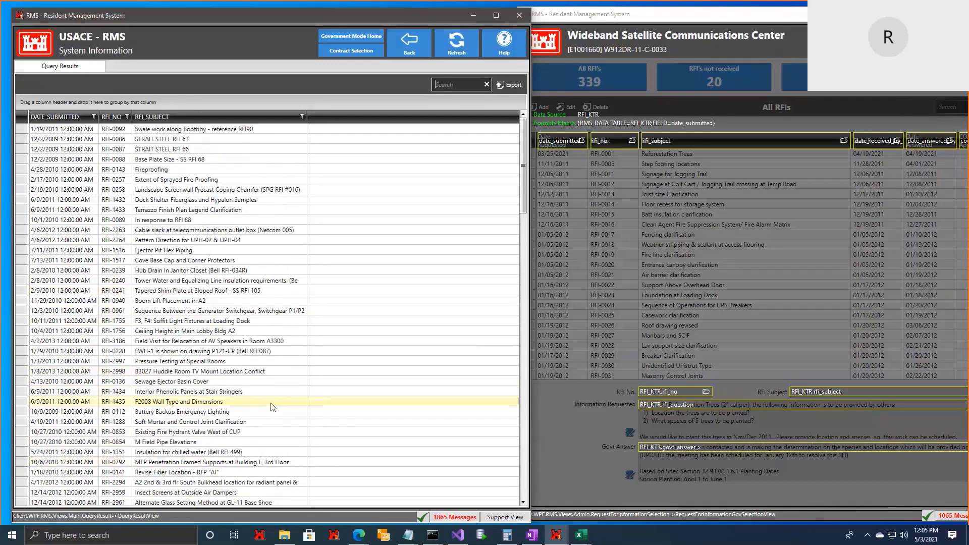
- Go back to the District Library menu and open the UAT Designer version of the Custom Reports list
{"action": "left_click", "coordinate": [422, 53]}
{"action": "left_click", "coordinate": [422, 54]}
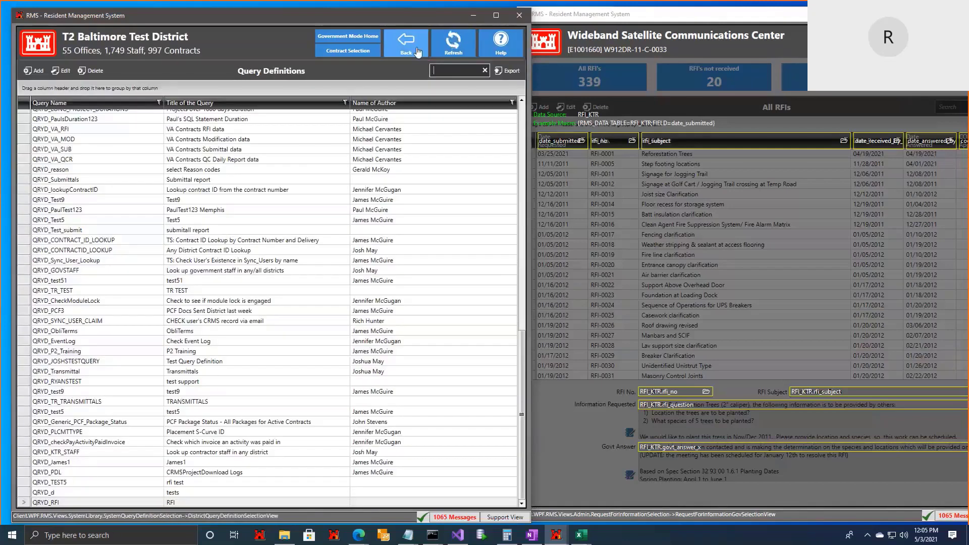
{"action": "left_click", "coordinate": [417, 52]}
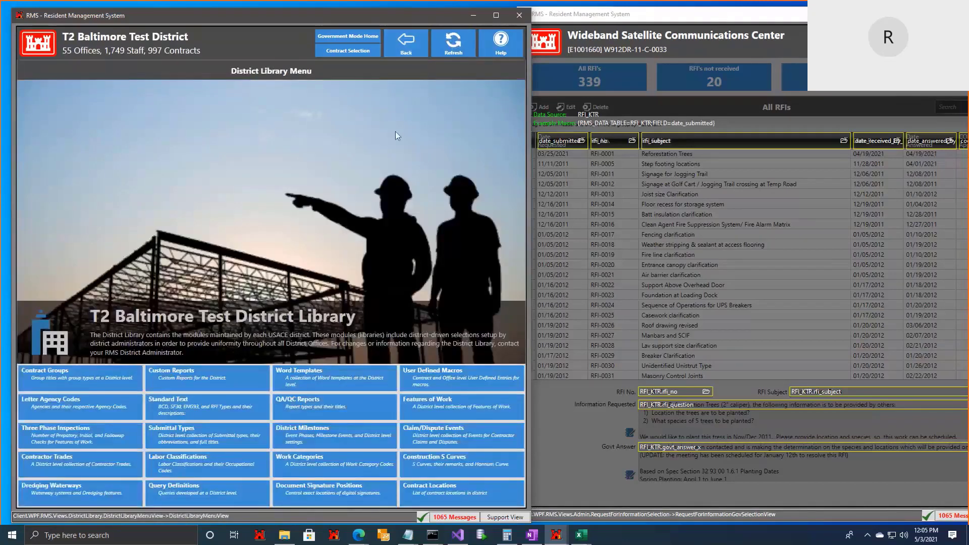
{"action": "left_click", "coordinate": [231, 380]}
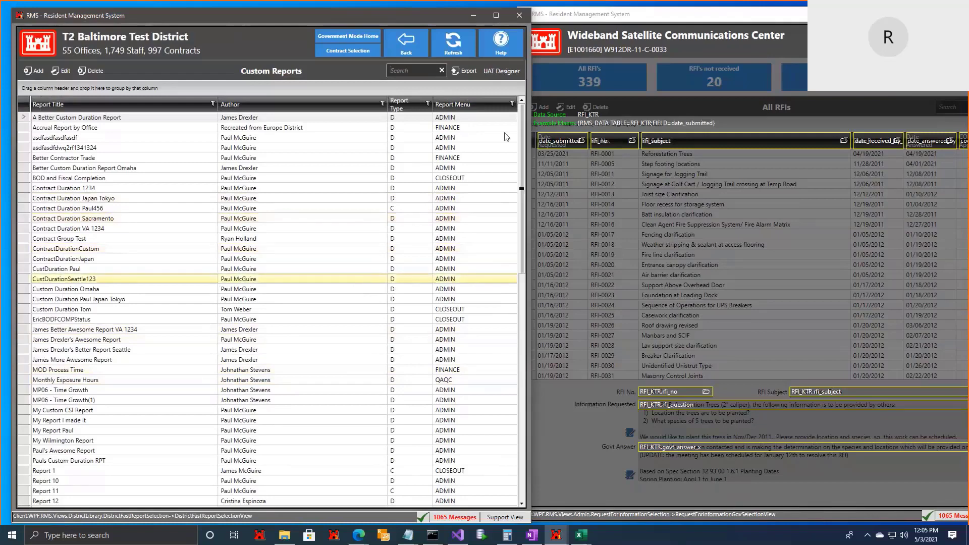
{"action": "left_click", "coordinate": [494, 71]}
{"action": "left_click", "coordinate": [243, 380]}
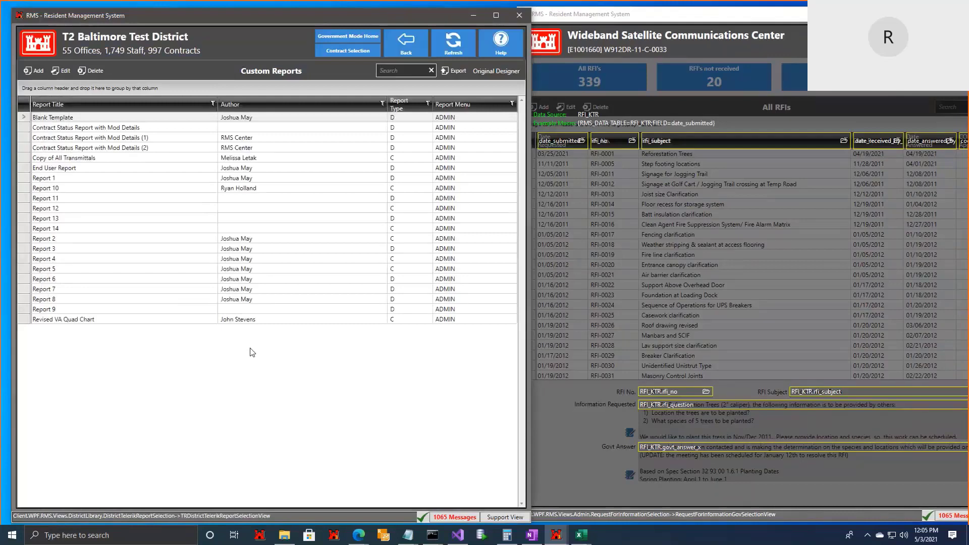
- Add a new custom report, leaving its report type as District
{"action": "left_click", "coordinate": [34, 71]}
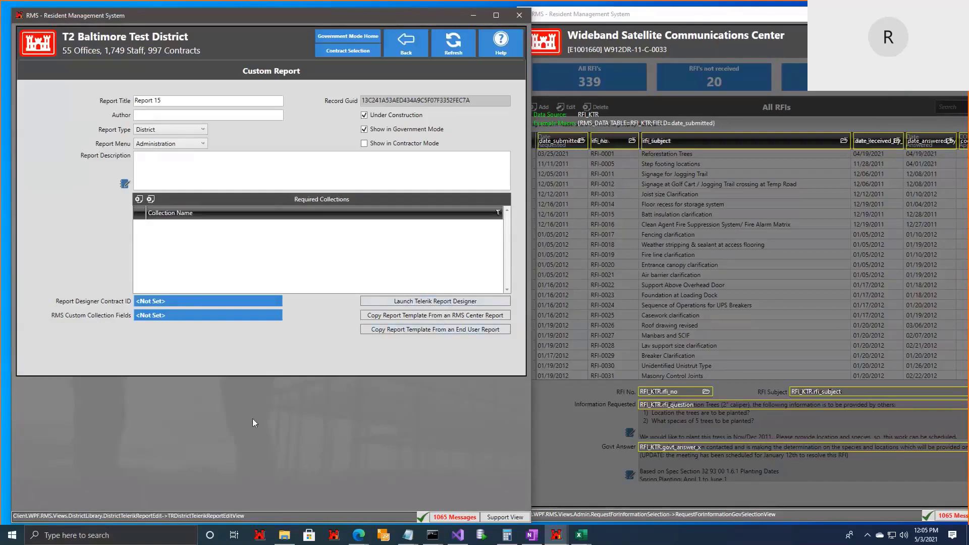
{"action": "left_click", "coordinate": [180, 133]}
{"action": "left_click", "coordinate": [180, 132]}
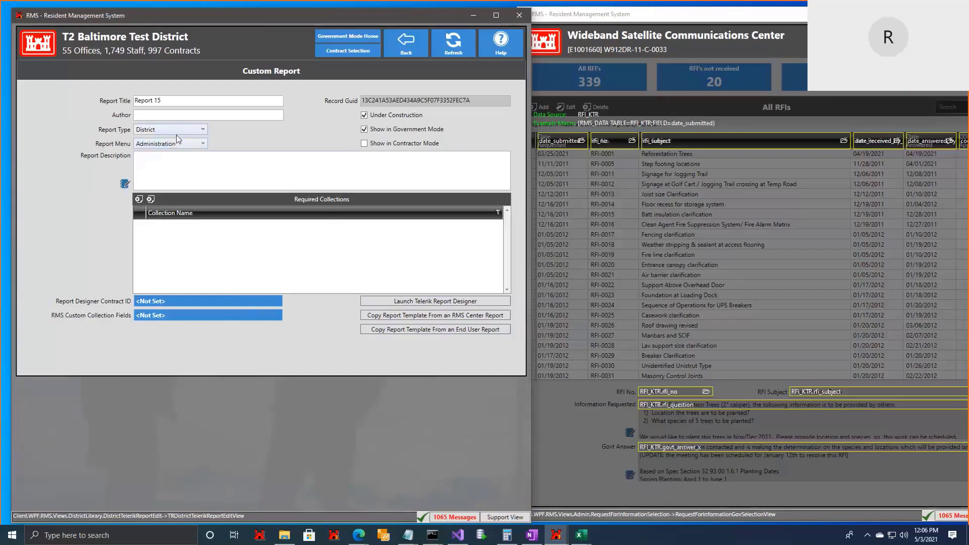
- Add QRYD_RFI to the report's required collections, and open the report in Telerik Report Designer using Office ID E1000020
{"action": "left_click", "coordinate": [139, 200]}
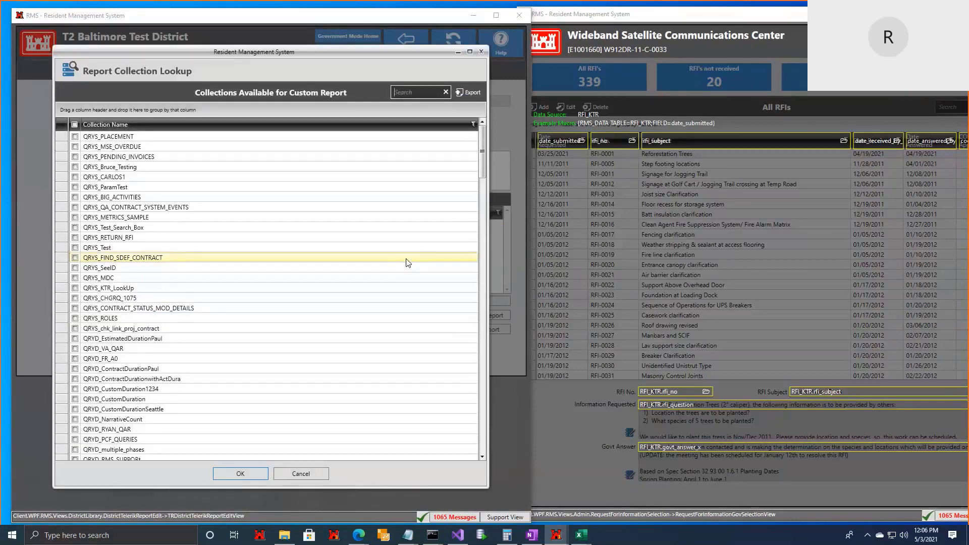
{"action": "type", "text": "rfi"}
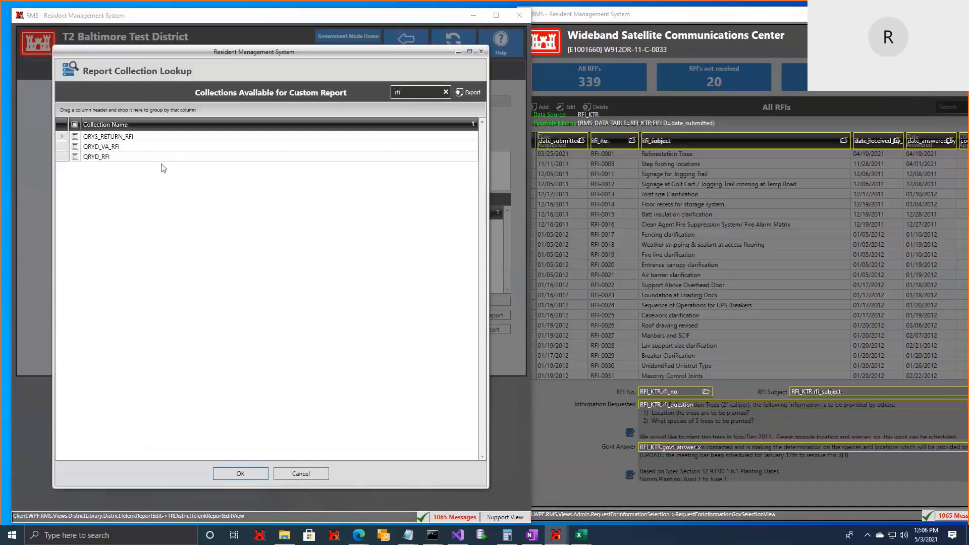
{"action": "left_click", "coordinate": [167, 157]}
{"action": "left_click", "coordinate": [233, 475]}
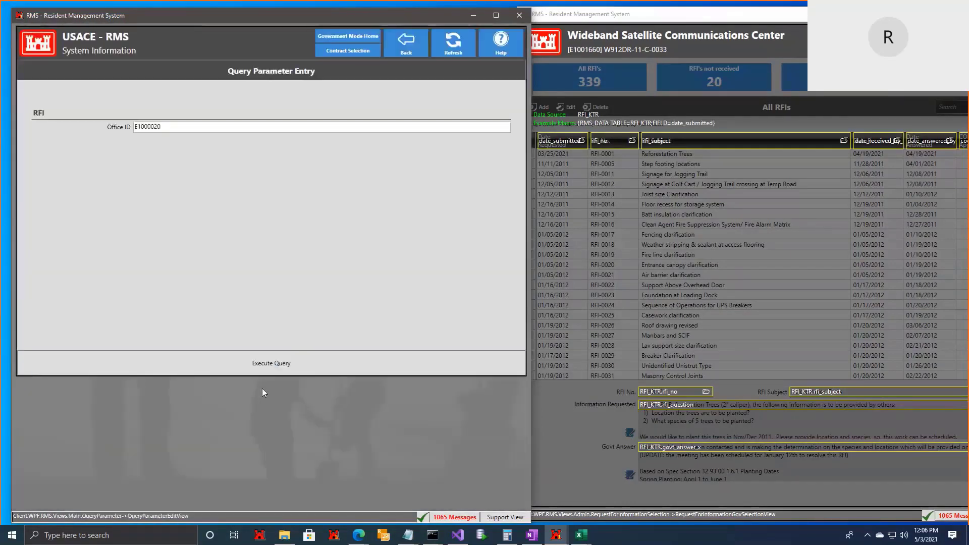
{"action": "left_click", "coordinate": [286, 364]}
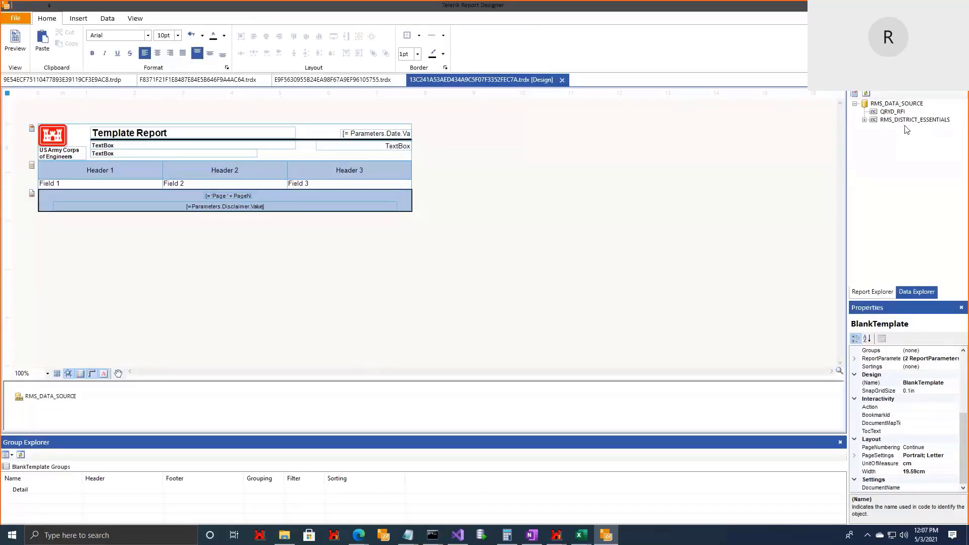
- Replace the two placeholder text boxes below the report title with the district_name field from RMS_DISTRICT_ESSENTIALS
{"action": "left_click", "coordinate": [864, 120]}
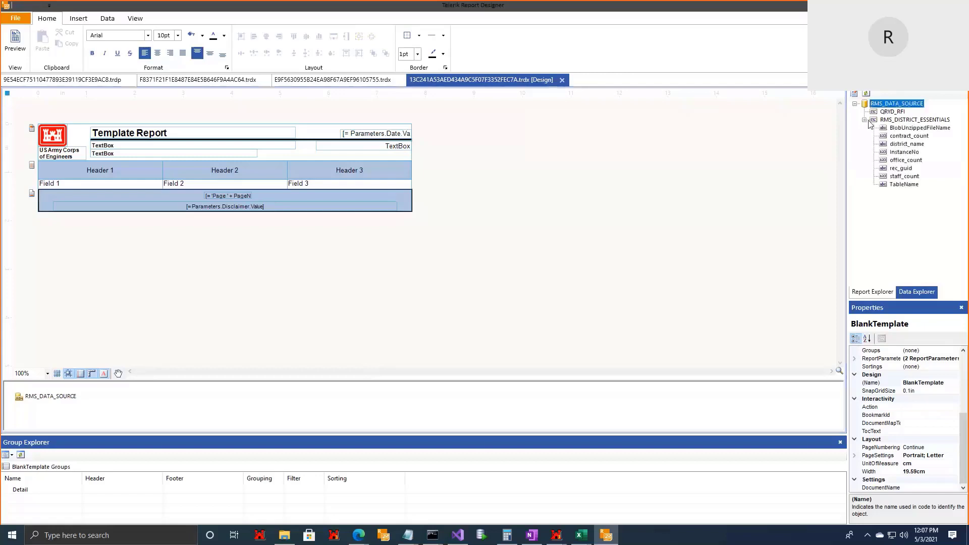
{"action": "left_click_drag", "start_coordinate": [906, 144], "coordinate": [160, 147]}
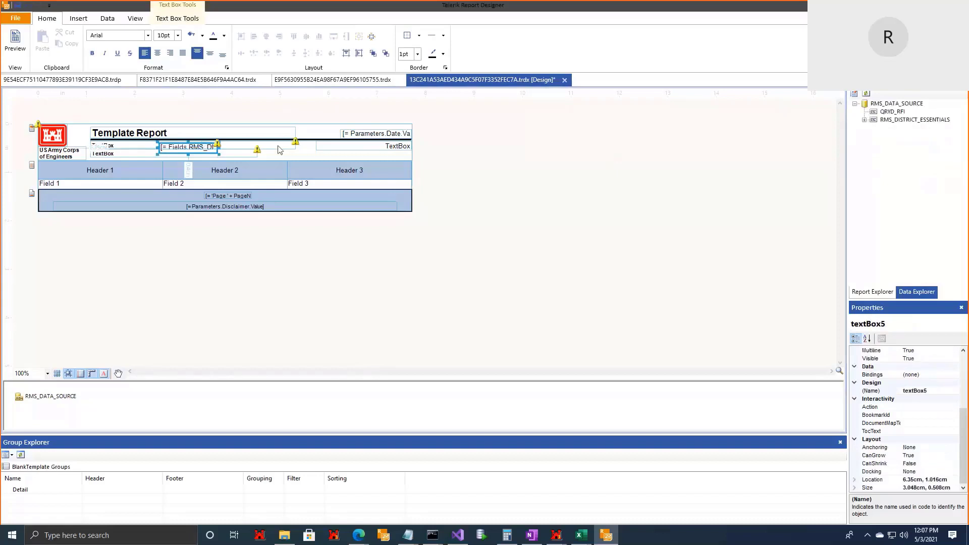
{"action": "key", "text": "Delete"}
{"action": "left_click", "coordinate": [183, 154]}
{"action": "key", "text": "Delete"}
{"action": "left_click_drag", "start_coordinate": [169, 148], "coordinate": [99, 147]}
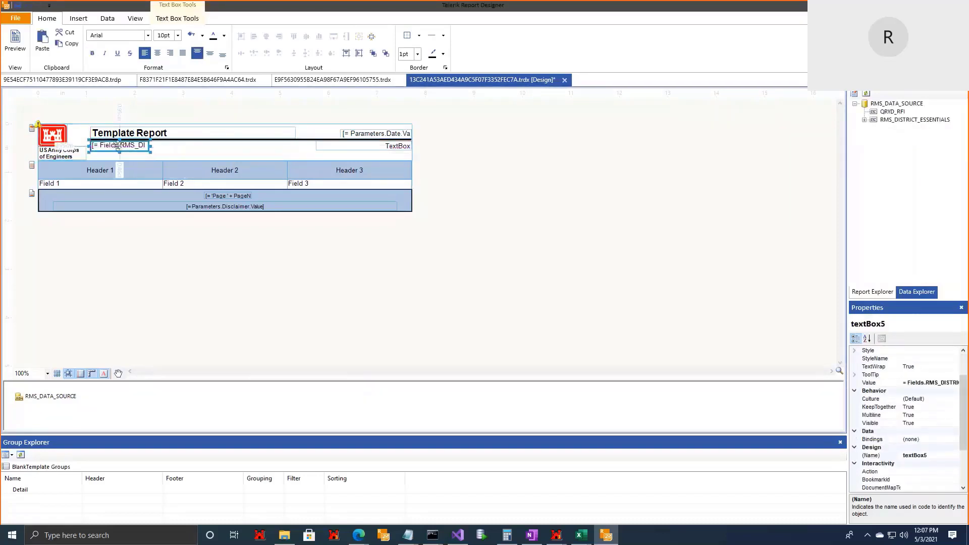
- Add a binding to the three-column table that links its DataSource property to = Fields.QRYD_RFI
{"action": "left_click", "coordinate": [201, 186]}
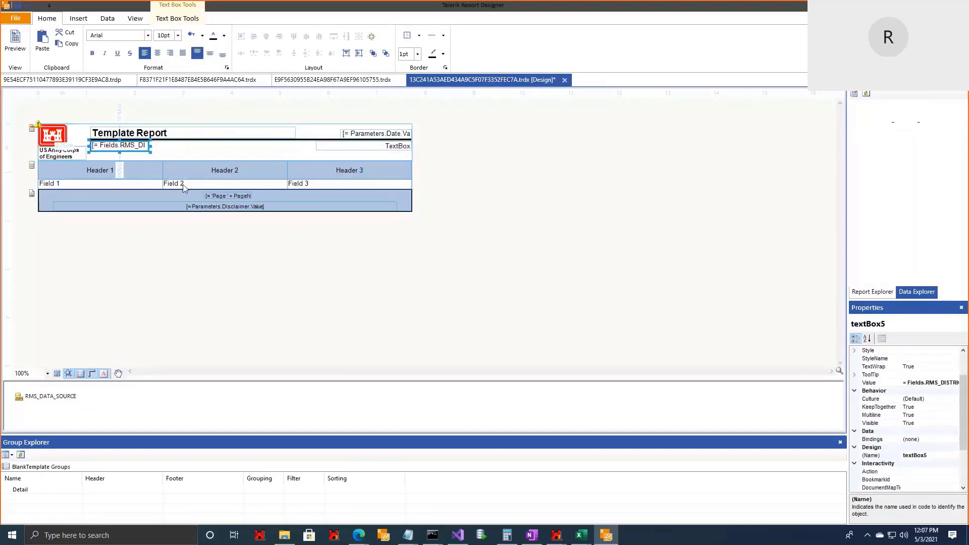
{"action": "left_click", "coordinate": [31, 162]}
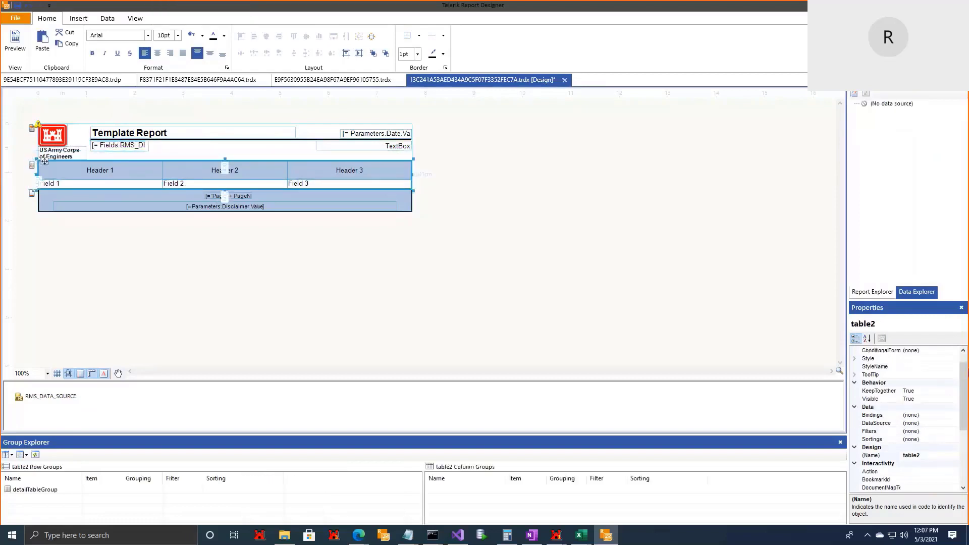
{"action": "left_click", "coordinate": [932, 423]}
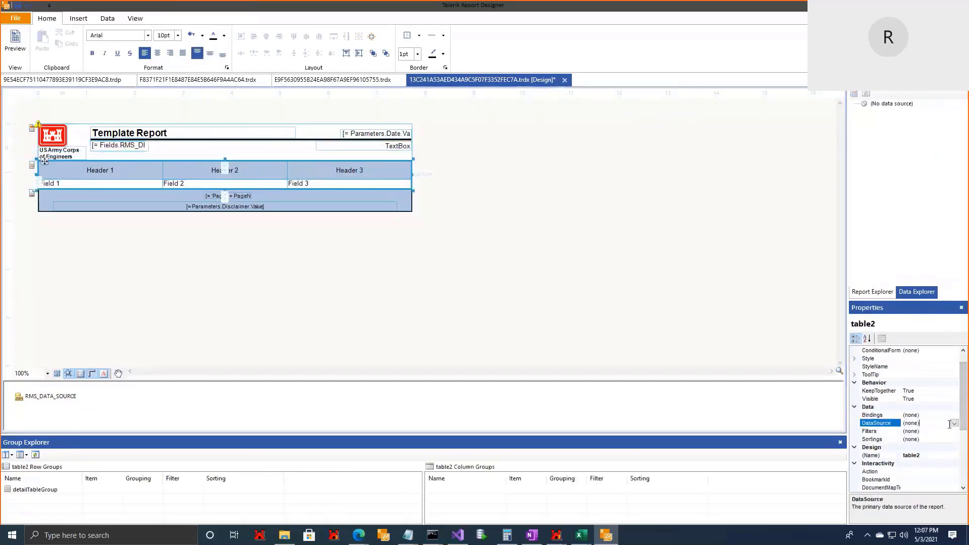
{"action": "left_click", "coordinate": [953, 424]}
{"action": "left_click", "coordinate": [954, 424]}
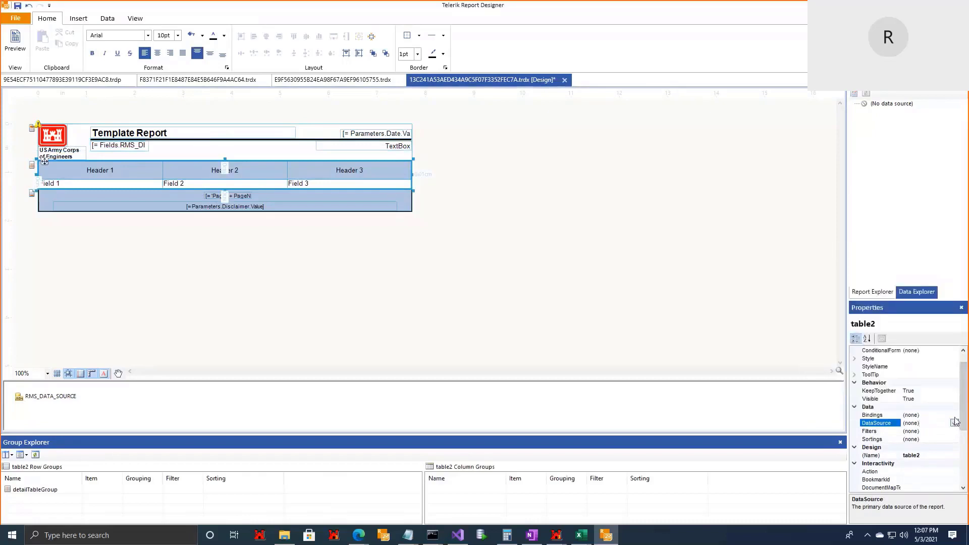
{"action": "left_click", "coordinate": [955, 415]}
{"action": "left_click", "coordinate": [955, 414]}
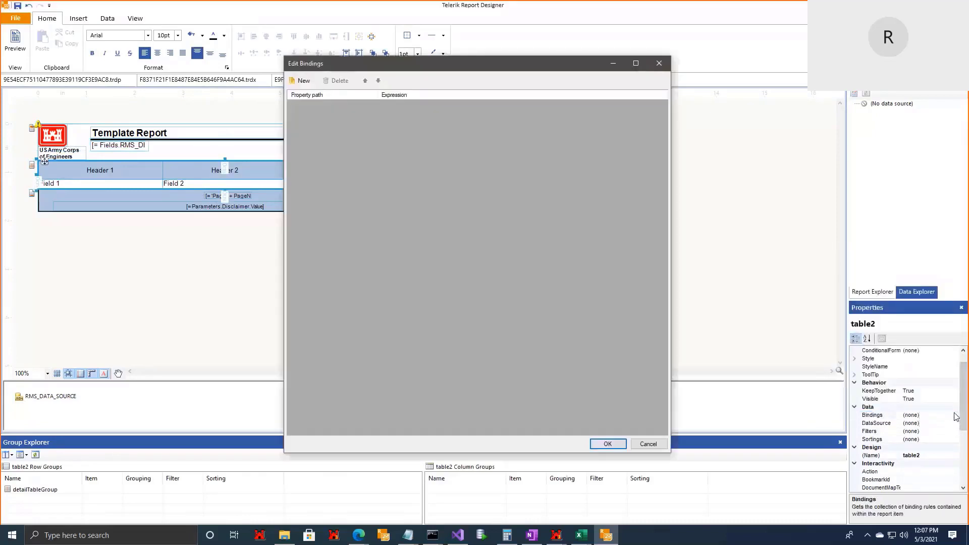
{"action": "left_click", "coordinate": [302, 82]}
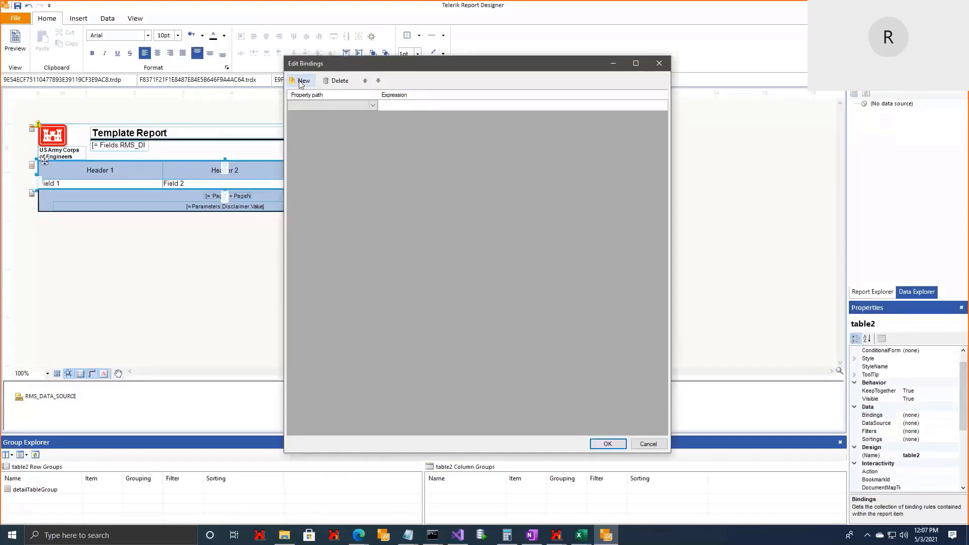
{"action": "left_click", "coordinate": [373, 107]}
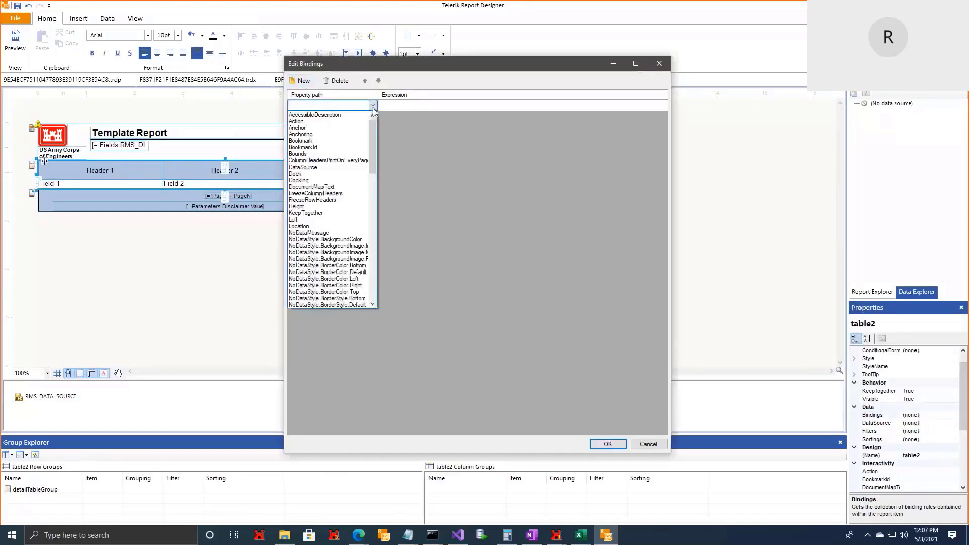
{"action": "left_click", "coordinate": [342, 167]}
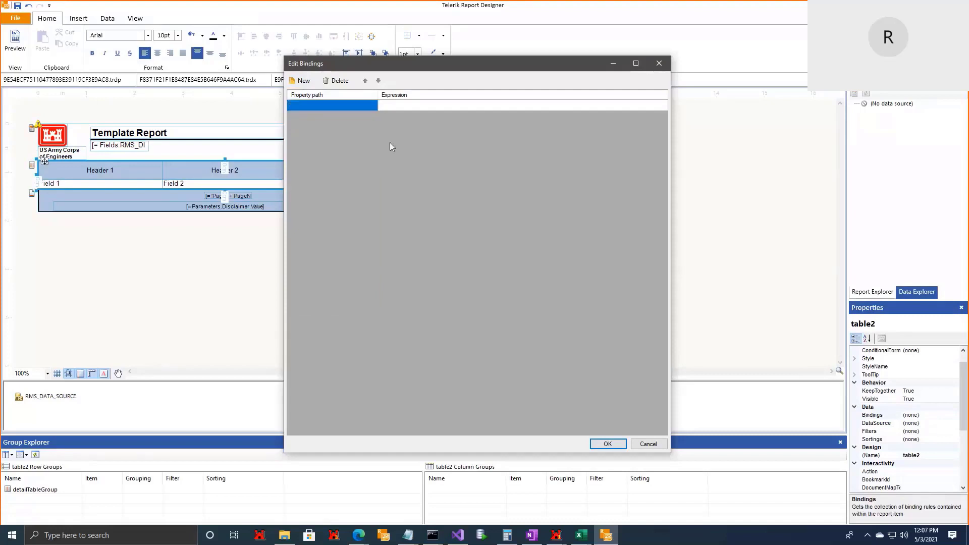
{"action": "left_click", "coordinate": [570, 107]}
{"action": "left_click", "coordinate": [663, 105]}
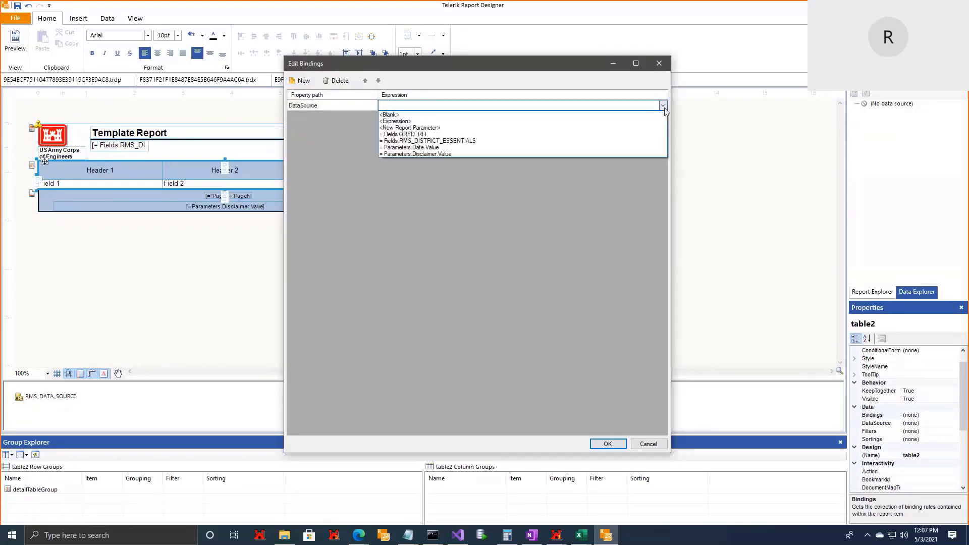
{"action": "left_click", "coordinate": [537, 135]}
{"action": "left_click", "coordinate": [600, 444]}
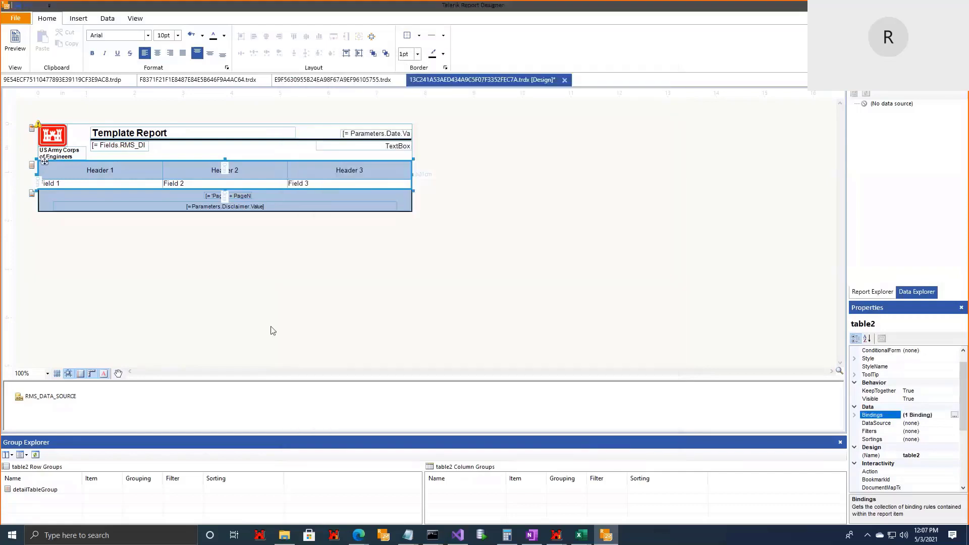
- Open the table's first detail cell for editing and shrink the designer window so the RMS RFI screen's field names show beside it
{"action": "left_click", "coordinate": [149, 187]}
{"action": "left_click", "coordinate": [150, 186]}
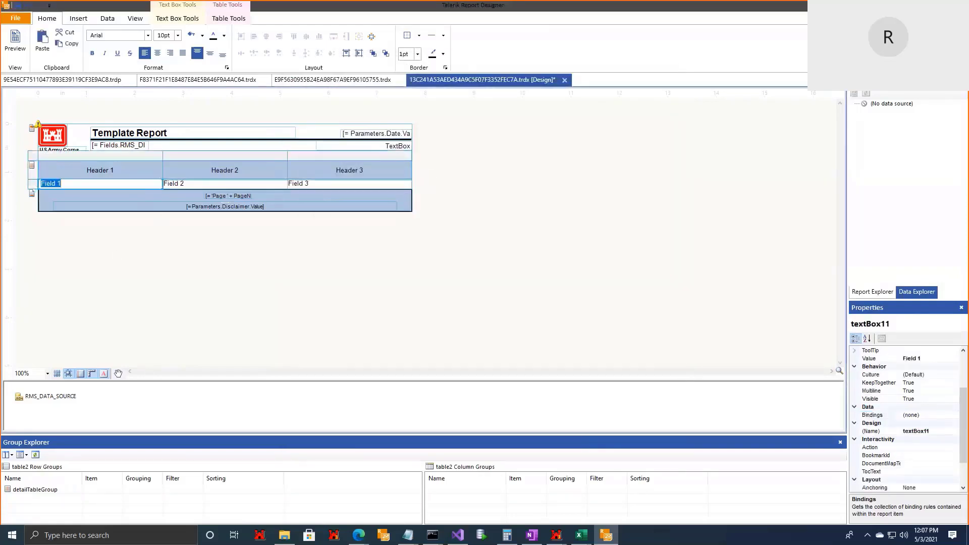
{"action": "left_click_drag", "start_coordinate": [497, 56], "coordinate": [447, 43]}
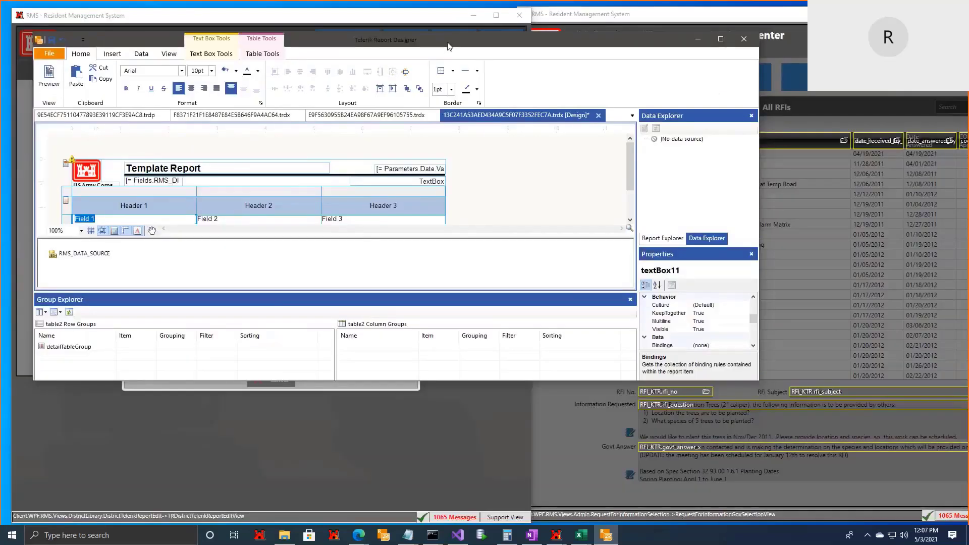
{"action": "left_click", "coordinate": [658, 240]}
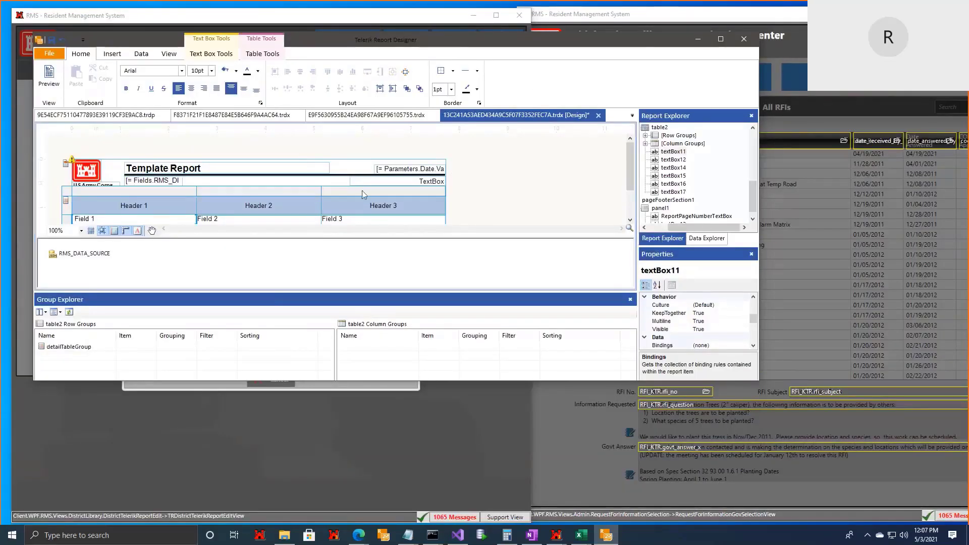
{"action": "left_click_drag", "start_coordinate": [603, 38], "coordinate": [601, 29]}
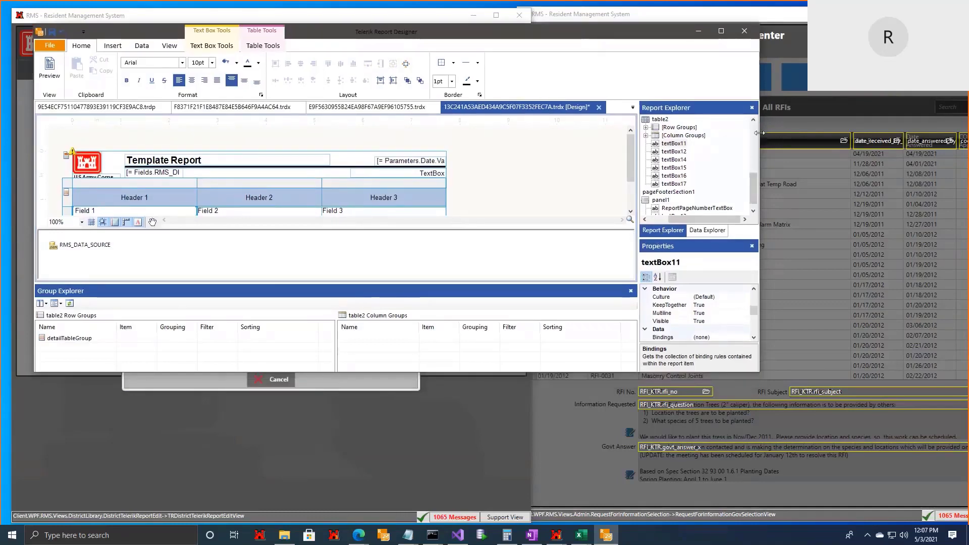
{"action": "left_click_drag", "start_coordinate": [760, 147], "coordinate": [517, 147]}
{"action": "scroll", "coordinate": [173, 193], "scroll_direction": "down", "scroll_amount": 2}
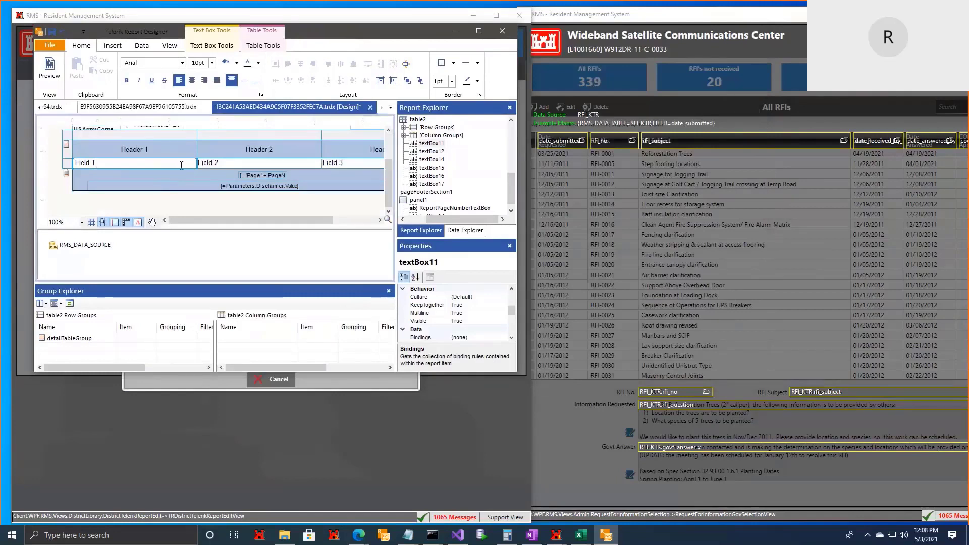
- Set the table's three detail cells to = Fields.date_submitted, = Fields.rfi_no and = Fields.rfi_subject
{"action": "type", "text": "= Fields.date_submitted"}
{"action": "left_click", "coordinate": [197, 161]}
{"action": "type", "text": "= Fields.rfi_no"}
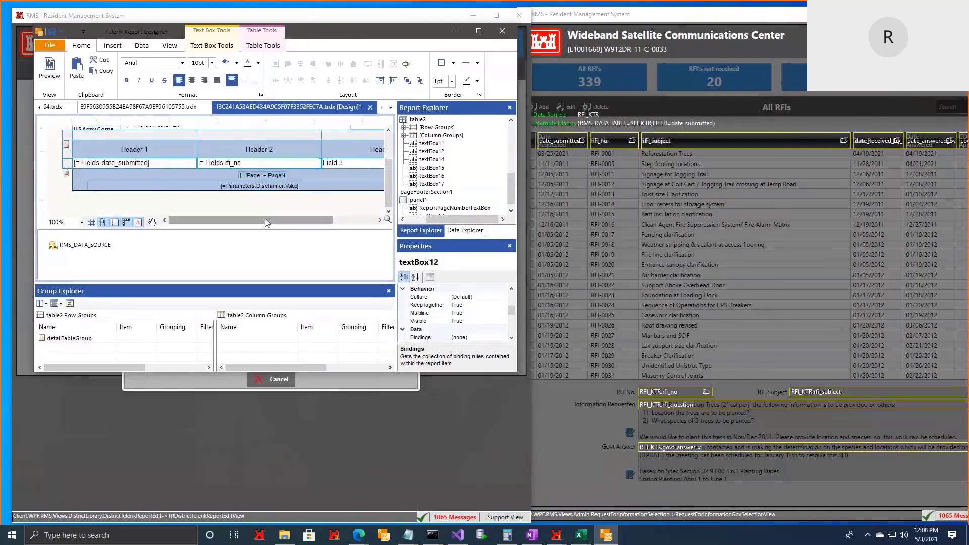
{"action": "left_click_drag", "start_coordinate": [259, 217], "coordinate": [270, 218]}
{"action": "double_click", "coordinate": [333, 163]}
{"action": "type", "text": "= Fiek"}
{"action": "key", "text": "BackSpace"}
{"action": "type", "text": "lds.rfi_subject"}
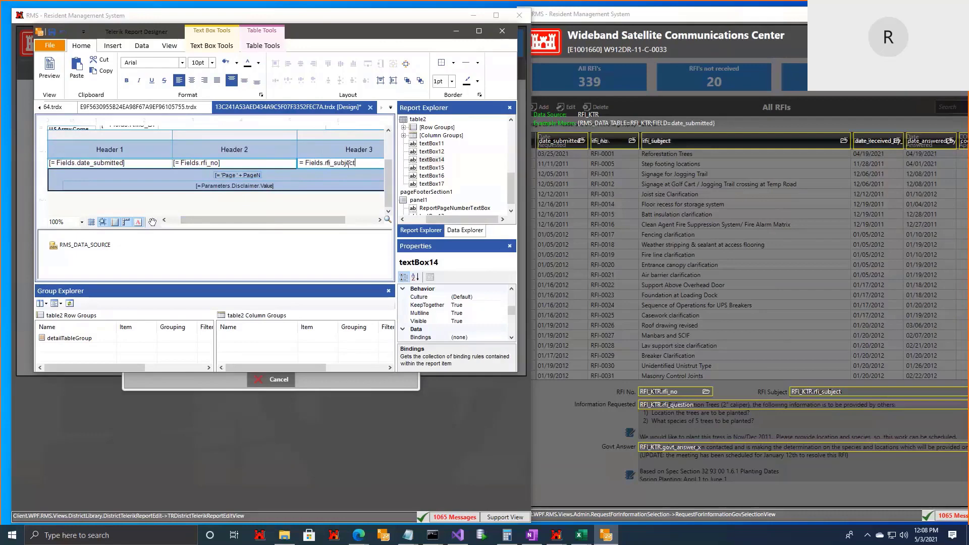
- Maximize the designer window and preview the report, returning to the design view
{"action": "left_click", "coordinate": [479, 31]}
{"action": "left_click", "coordinate": [15, 40]}
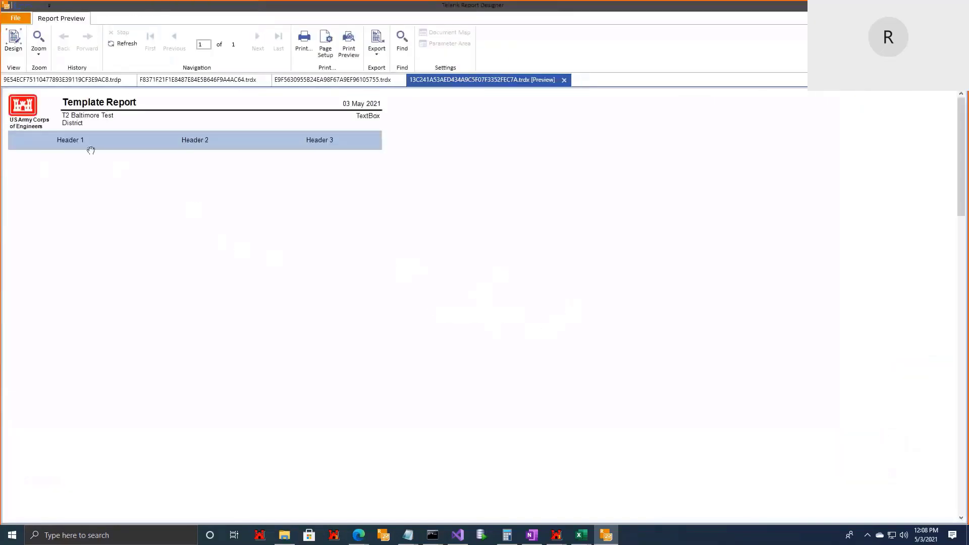
{"action": "left_click", "coordinate": [15, 51]}
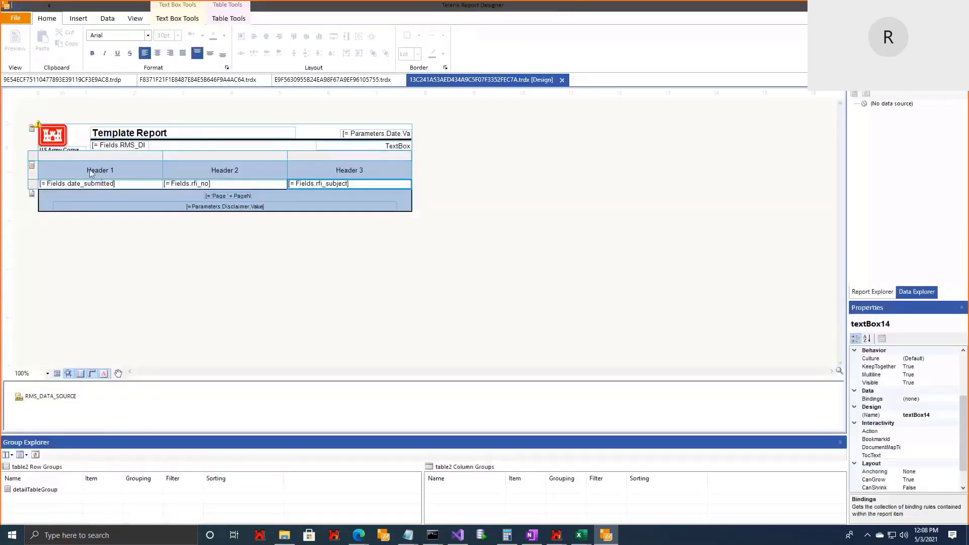
- Inspect the table's DataSource binding and the inline JSON data of RMS_DATA_SOURCE without changing either
{"action": "left_click", "coordinate": [34, 157]}
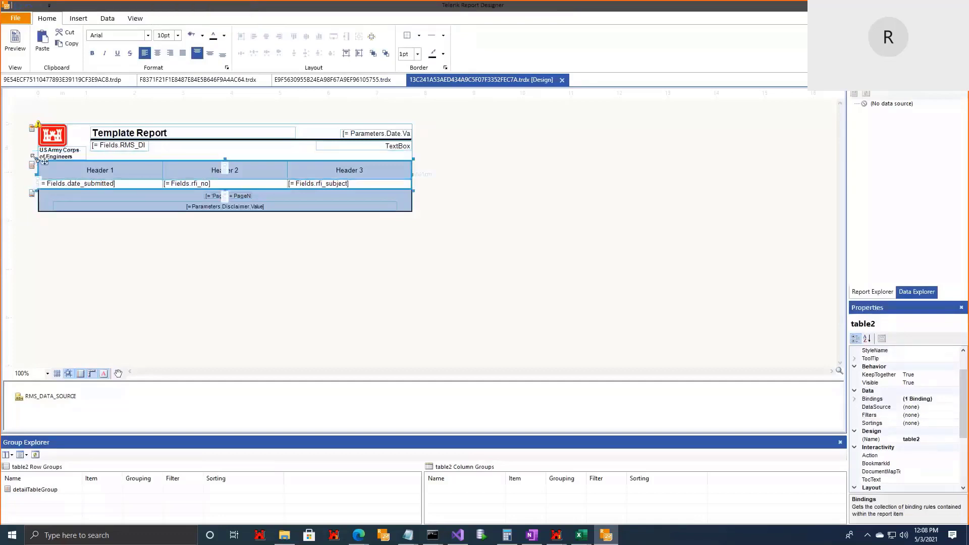
{"action": "left_click", "coordinate": [944, 400]}
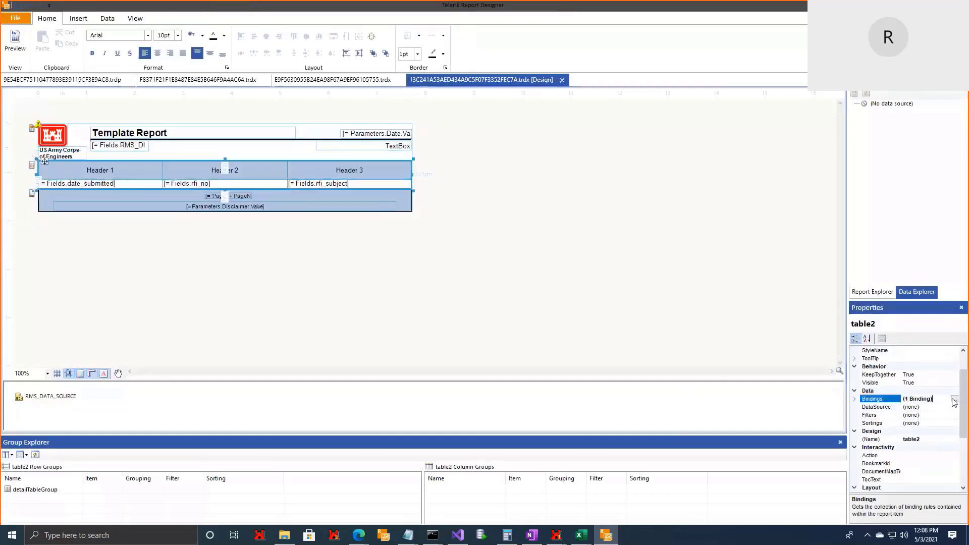
{"action": "left_click", "coordinate": [954, 399]}
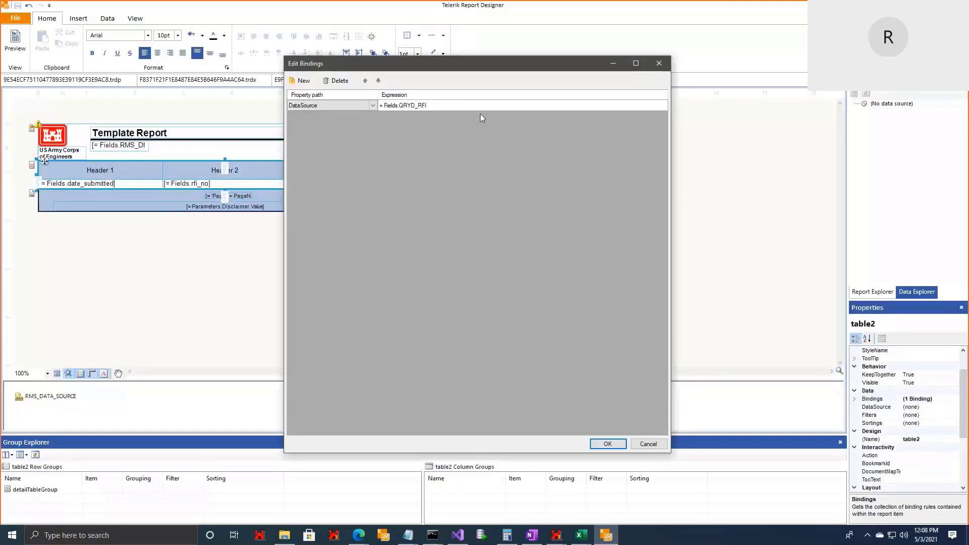
{"action": "left_click", "coordinate": [666, 69]}
{"action": "right_click", "coordinate": [64, 399]}
{"action": "left_click", "coordinate": [96, 406]}
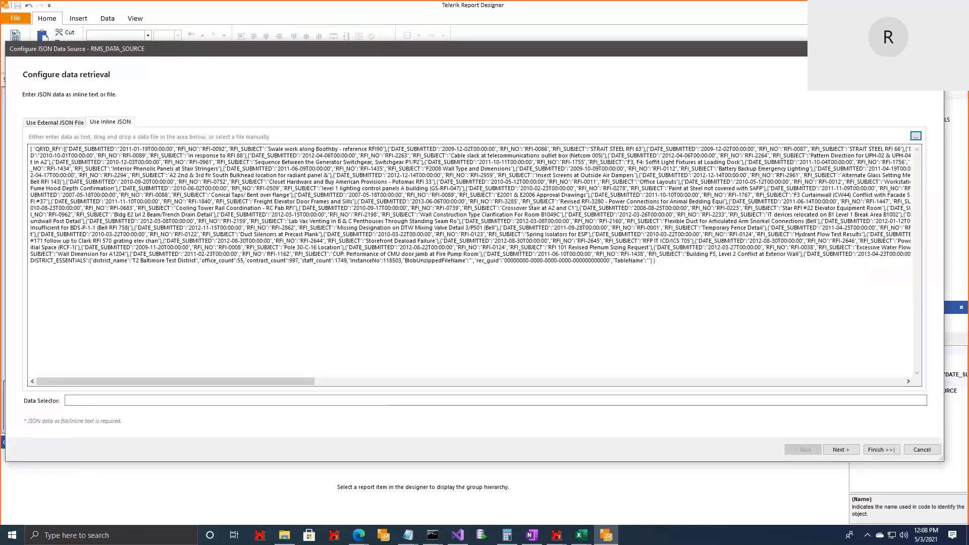
{"action": "key", "text": "Escape"}
{"action": "left_click", "coordinate": [497, 301]}
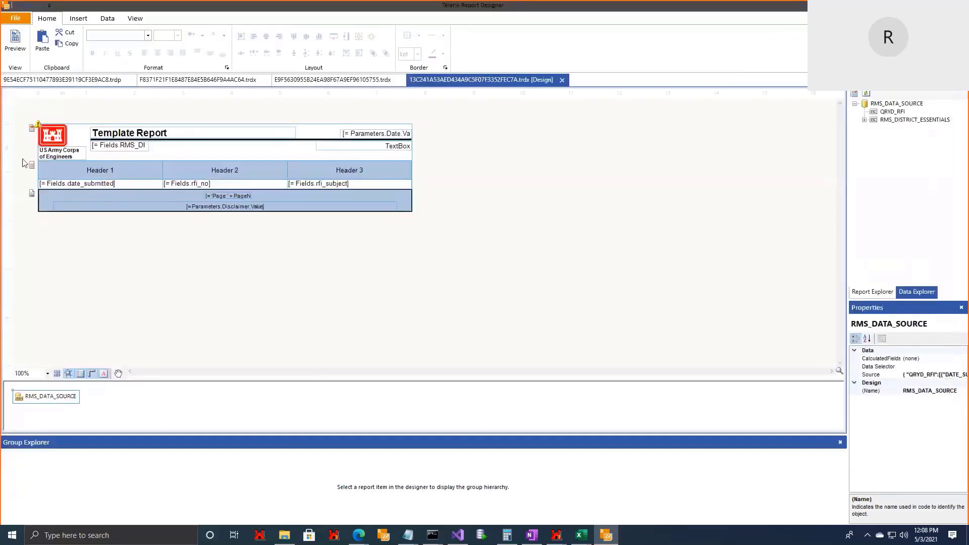
- Recheck the table's binding expression and the date_submitted expression in its first detail cell
{"action": "left_click", "coordinate": [46, 162]}
{"action": "left_click", "coordinate": [35, 160]}
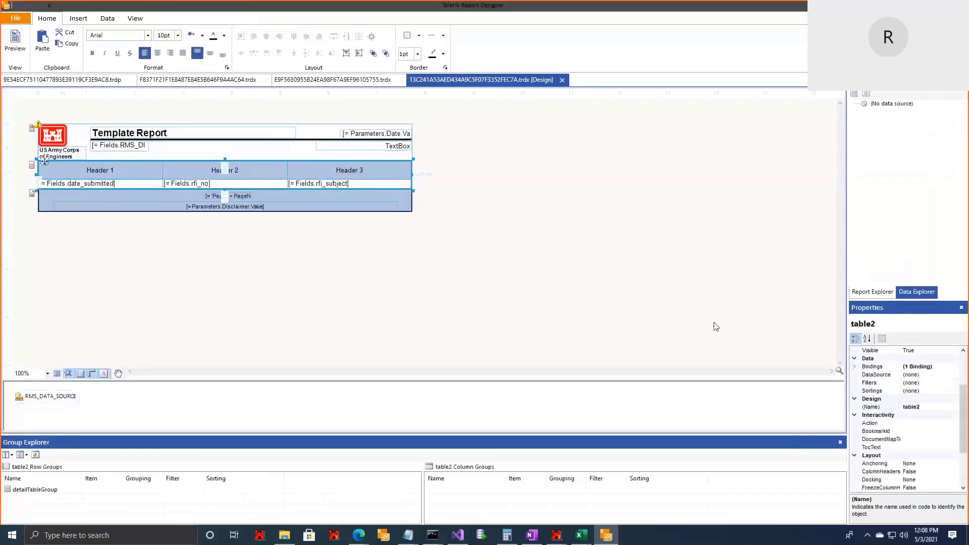
{"action": "left_click", "coordinate": [954, 367]}
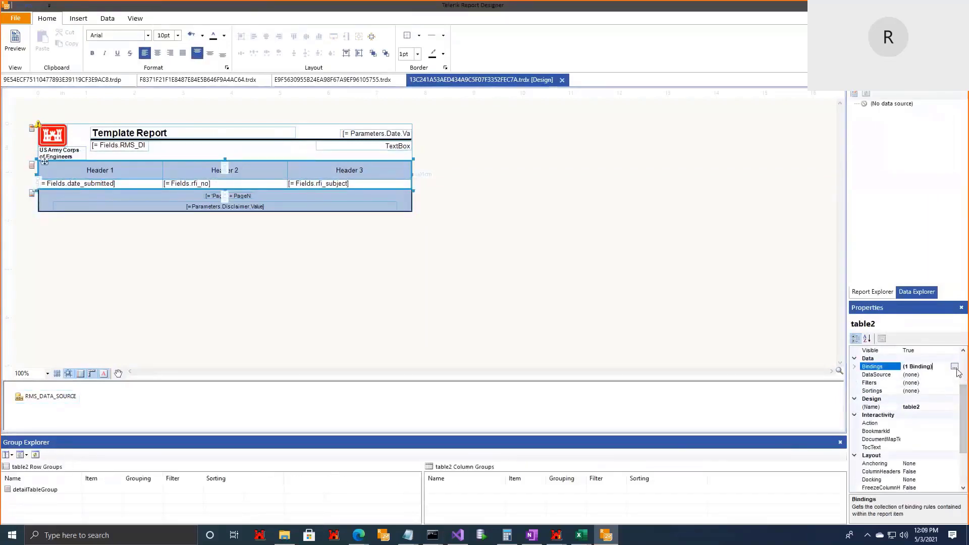
{"action": "left_click", "coordinate": [954, 368]}
{"action": "left_click", "coordinate": [436, 104]}
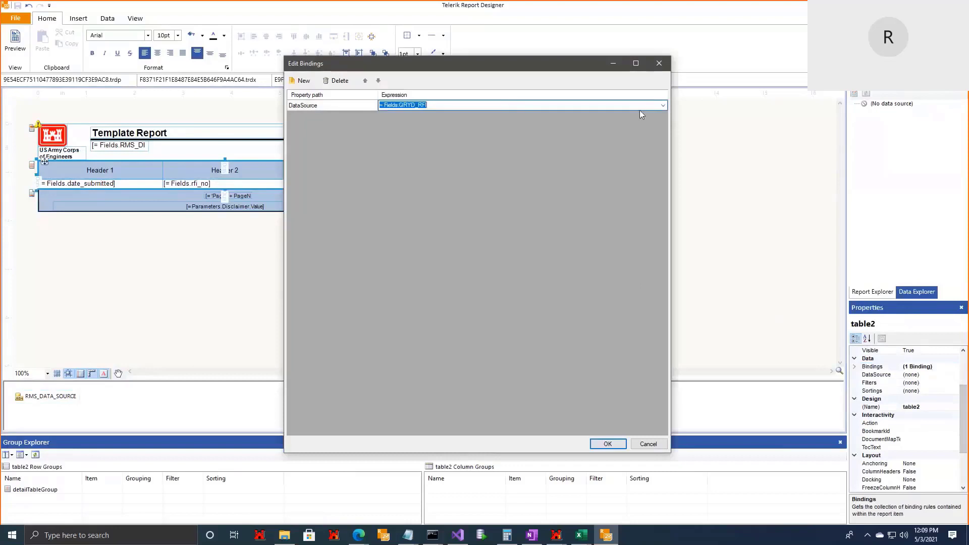
{"action": "left_click", "coordinate": [610, 449]}
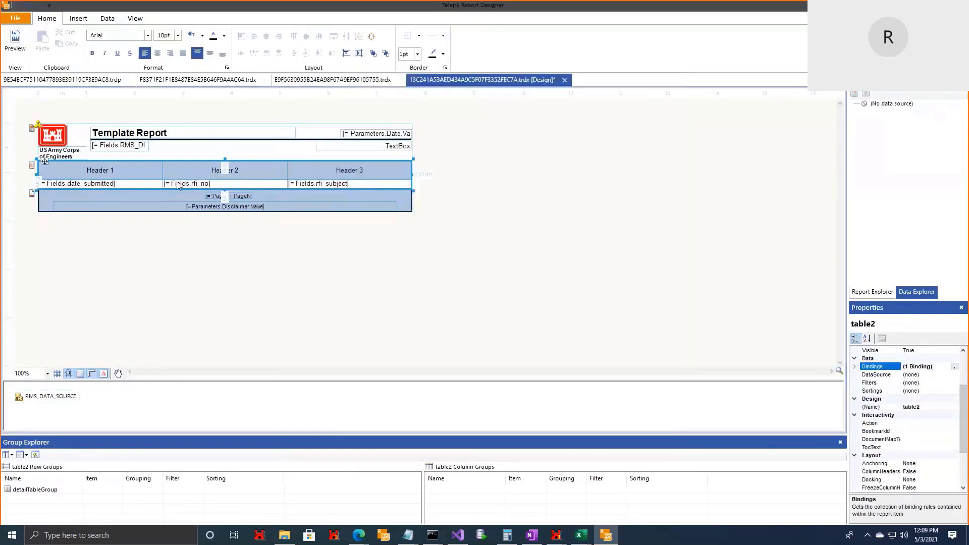
{"action": "left_click", "coordinate": [151, 187]}
{"action": "left_click", "coordinate": [147, 185]}
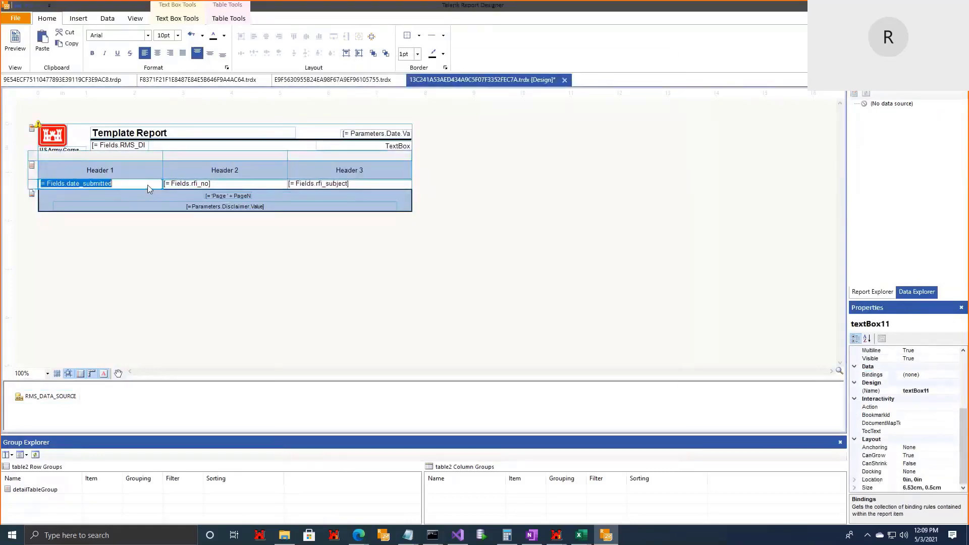
{"action": "left_click", "coordinate": [147, 185]}
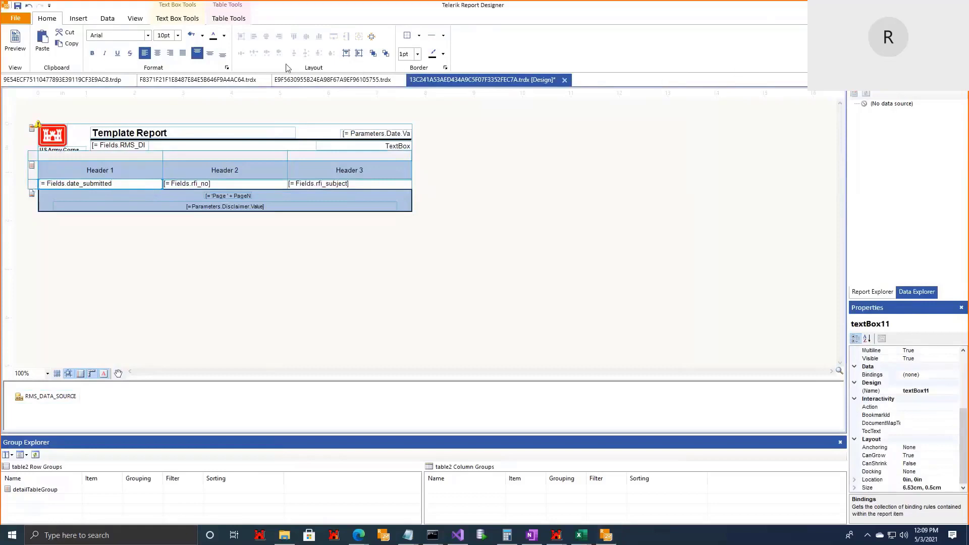
- Close the report designer, choosing to reopen the same documents next time, and return to the Custom Reports list
{"action": "left_click_drag", "start_coordinate": [315, 6], "coordinate": [368, 69]}
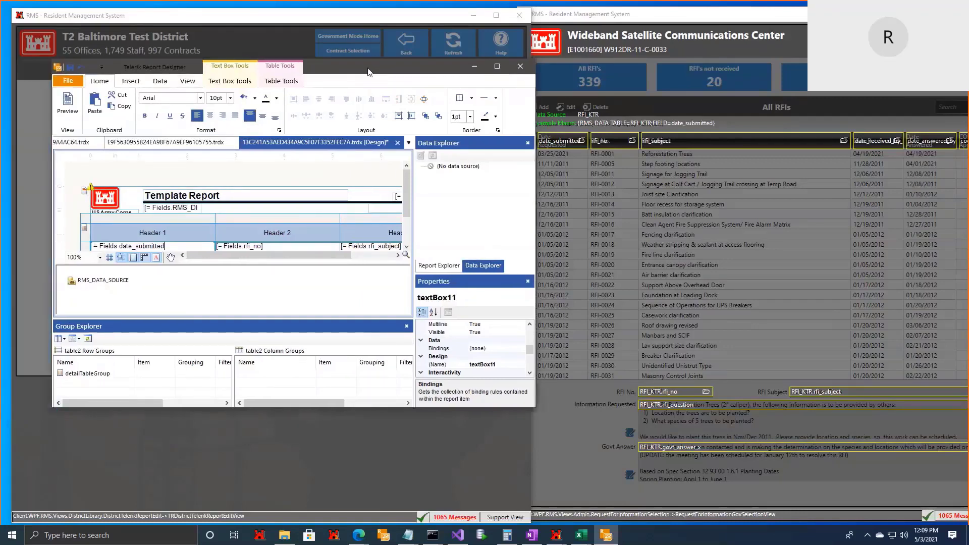
{"action": "left_click", "coordinate": [520, 66]}
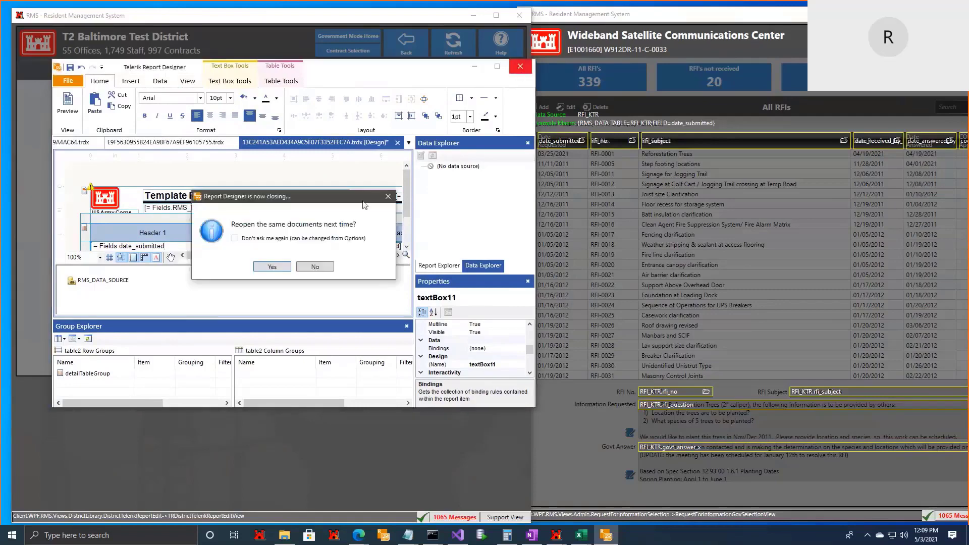
{"action": "left_click", "coordinate": [271, 267]}
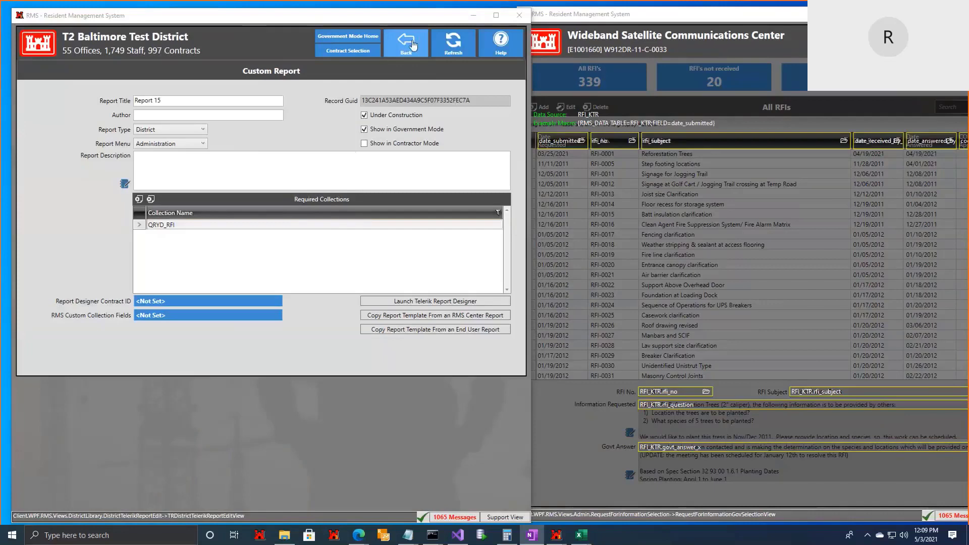
{"action": "left_click", "coordinate": [413, 45]}
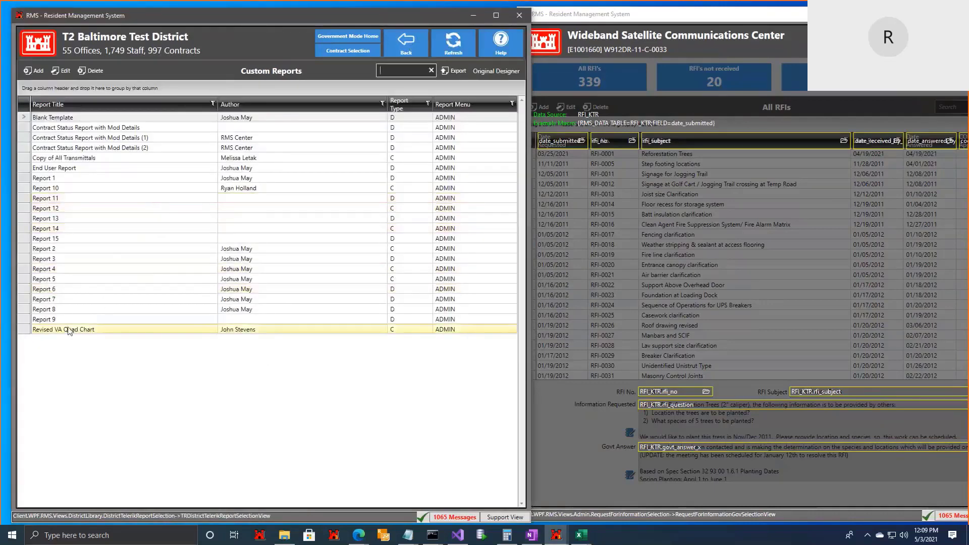
- Reopen Report 15 in Telerik Report Designer using Office ID E1000020, declining to overwrite the existing template file
{"action": "double_click", "coordinate": [100, 238]}
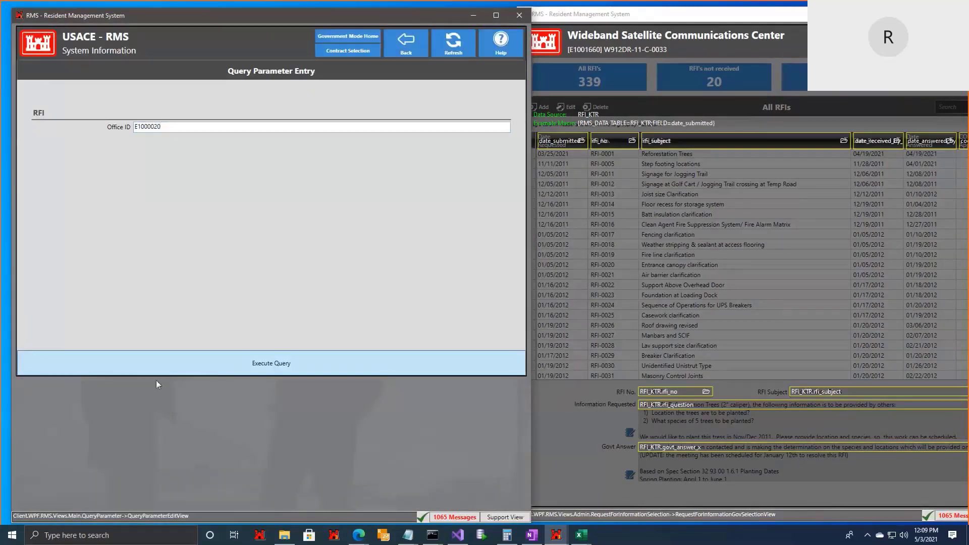
{"action": "left_click", "coordinate": [156, 363]}
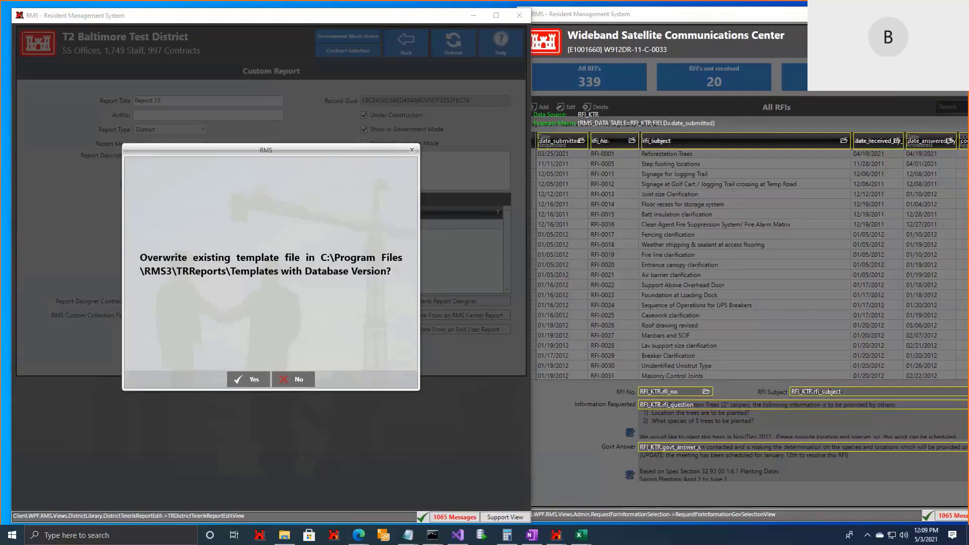
{"action": "left_click", "coordinate": [293, 379]}
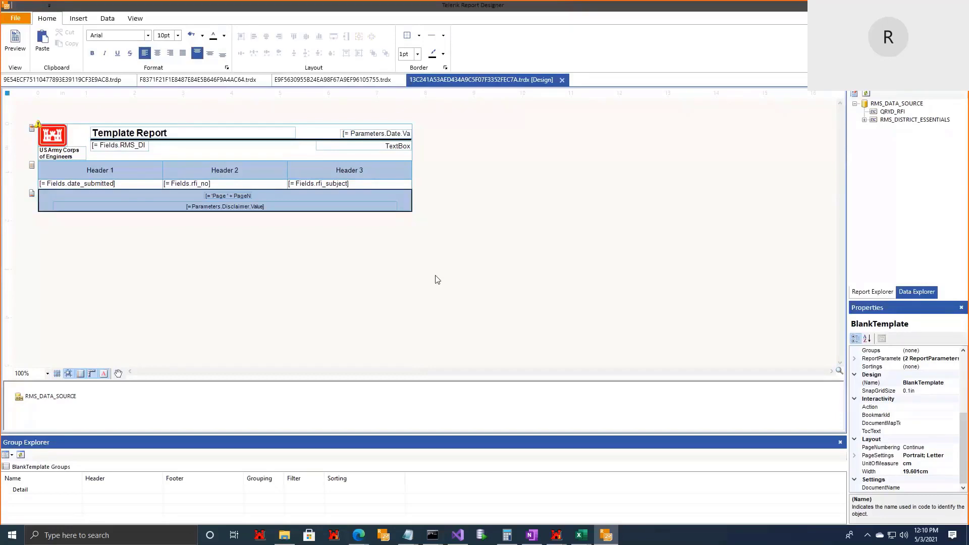
- Examine the reopened report's table properties and the collections under RMS_DATA_SOURCE
{"action": "left_click", "coordinate": [92, 177]}
{"action": "left_click", "coordinate": [34, 156]}
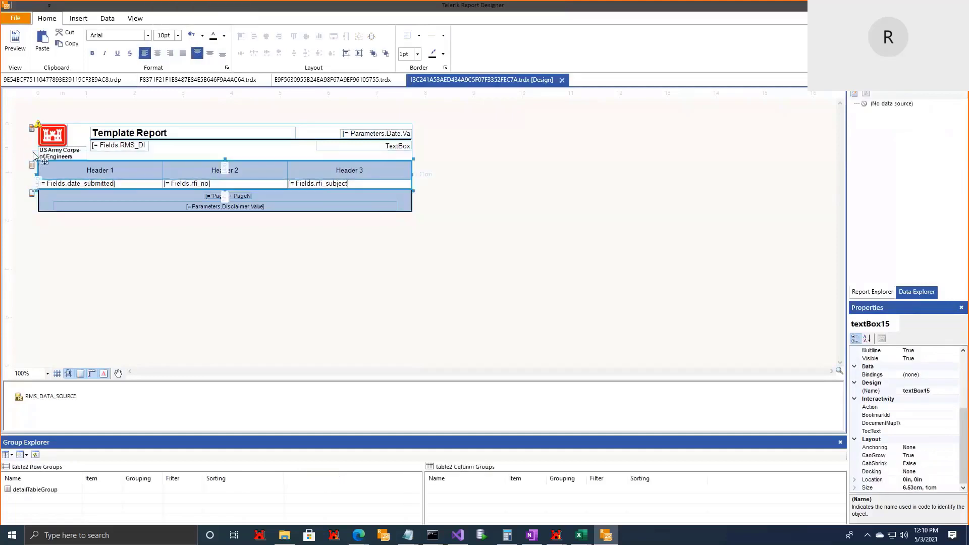
{"action": "left_click", "coordinate": [878, 291]}
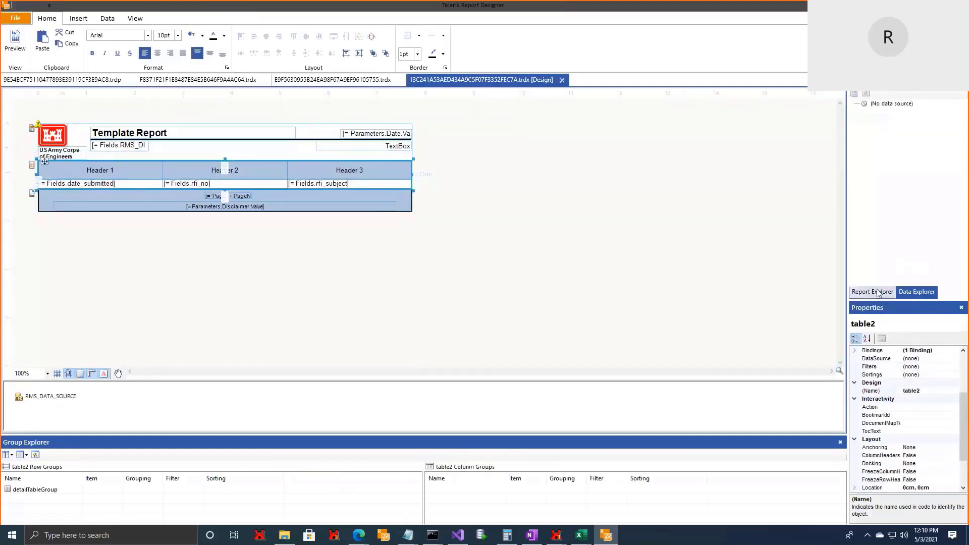
{"action": "left_click", "coordinate": [904, 294]}
{"action": "left_click", "coordinate": [50, 396]}
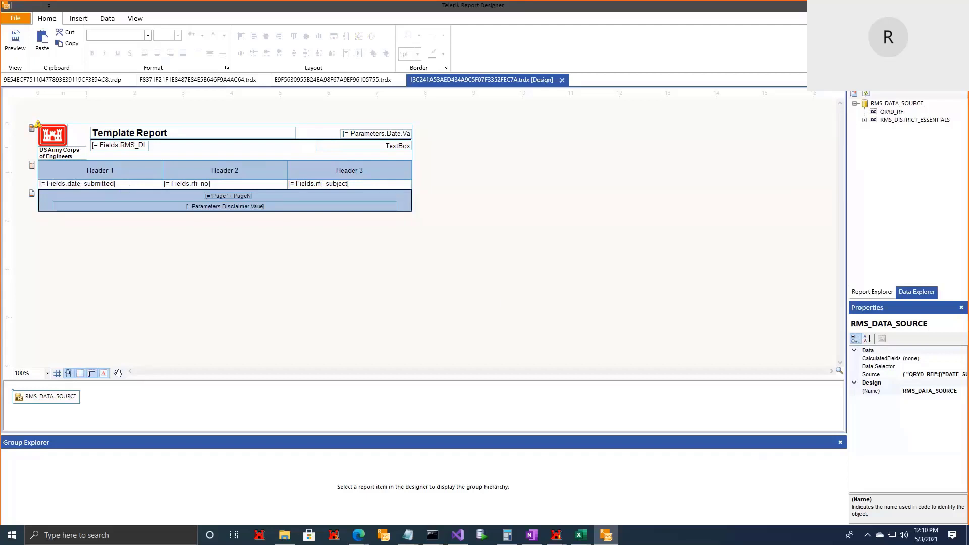
- Check the table's DataSource binding to QRYD_RFI once more and accept it as it is
{"action": "left_click", "coordinate": [99, 184]}
{"action": "left_click", "coordinate": [33, 156]}
{"action": "scroll", "coordinate": [868, 355], "scroll_direction": "up", "scroll_amount": 1}
{"action": "left_click", "coordinate": [950, 375]}
{"action": "left_click", "coordinate": [954, 375]}
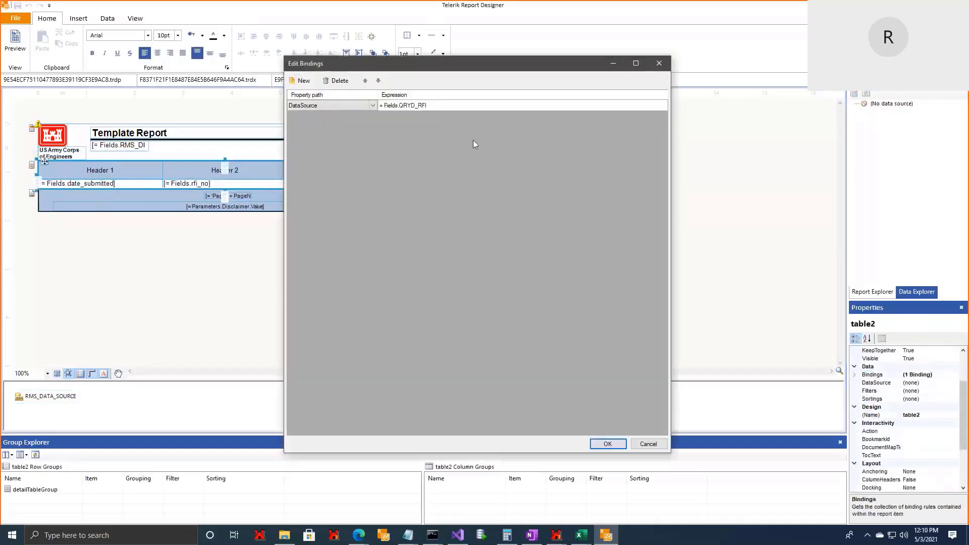
{"action": "left_click", "coordinate": [604, 443]}
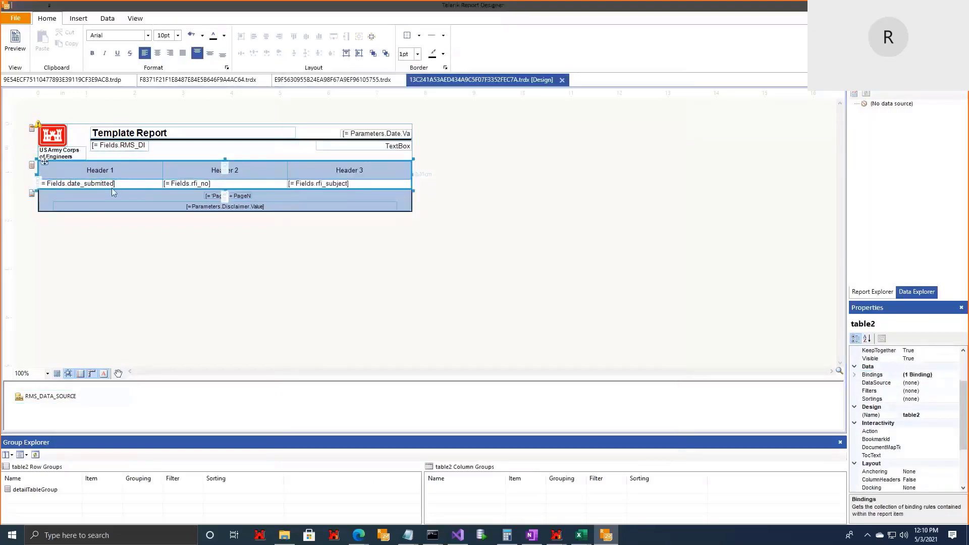
- Preview the report again to check the table's rows, and go back to the design view
{"action": "left_click", "coordinate": [24, 53]}
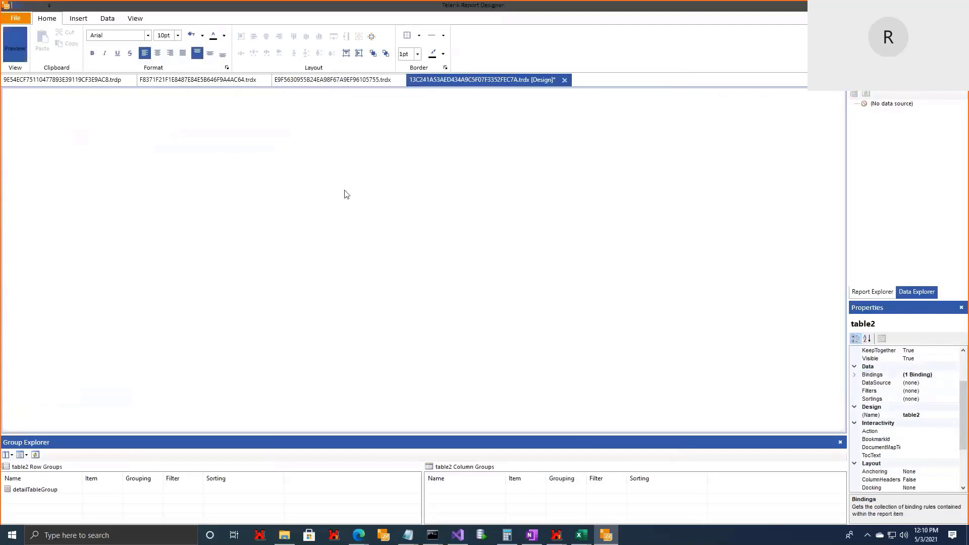
{"action": "scroll", "coordinate": [300, 179], "scroll_direction": "down", "scroll_amount": 1}
{"action": "left_click", "coordinate": [13, 47]}
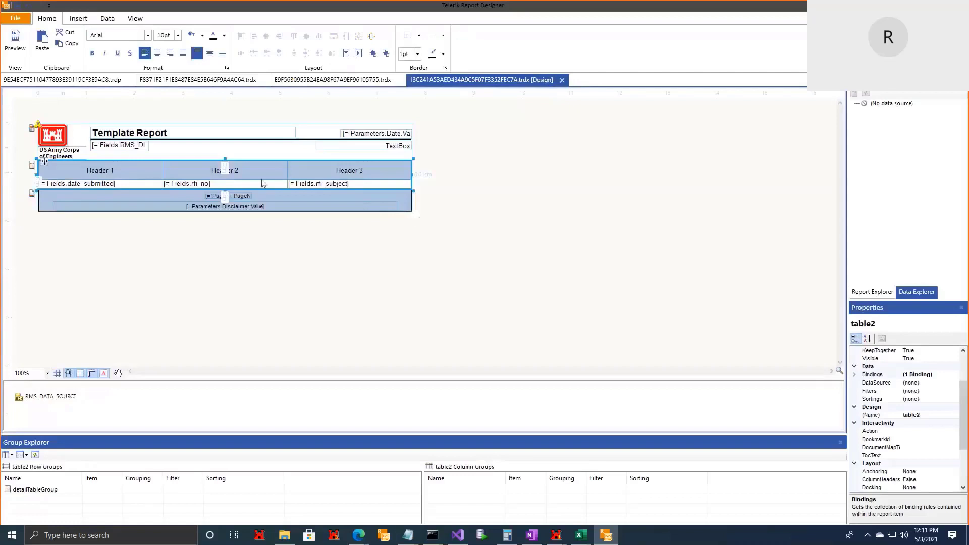
{"action": "left_click", "coordinate": [284, 162]}
{"action": "left_click", "coordinate": [116, 164]}
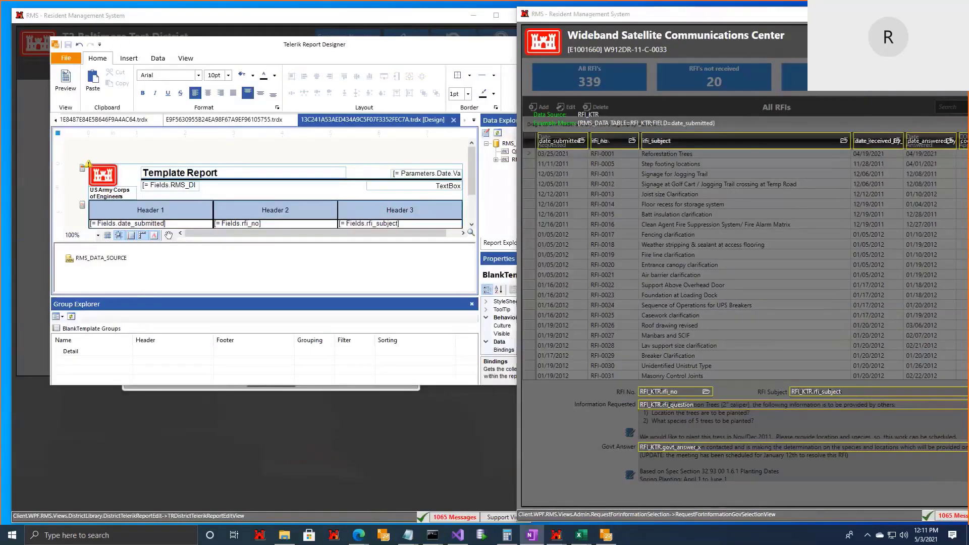
- Bind the table's first detail cell to = Fields.DATE_SUBMITTED and check it in the maximized report preview
{"action": "double_click", "coordinate": [170, 224]}
{"action": "type", "text": "= Fields."}
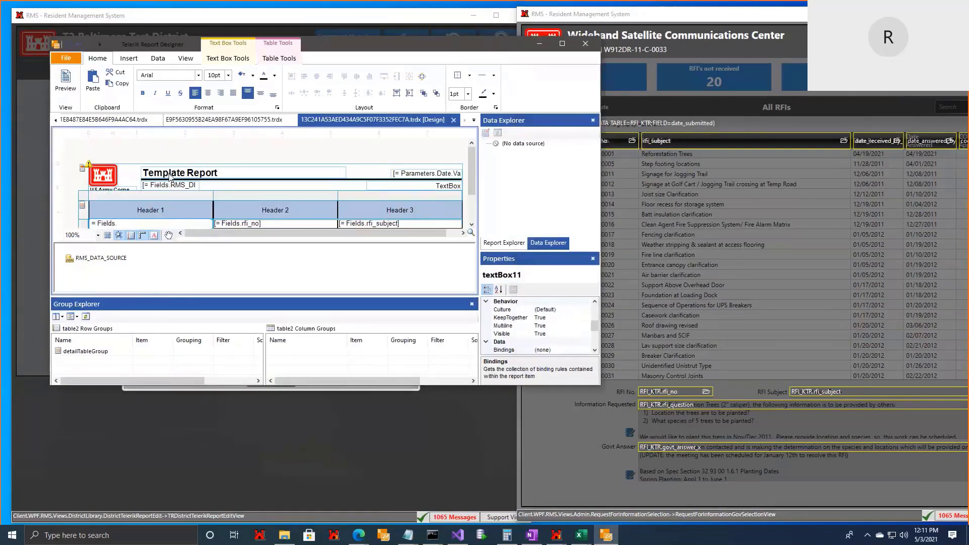
{"action": "type", "text": "DATE"}
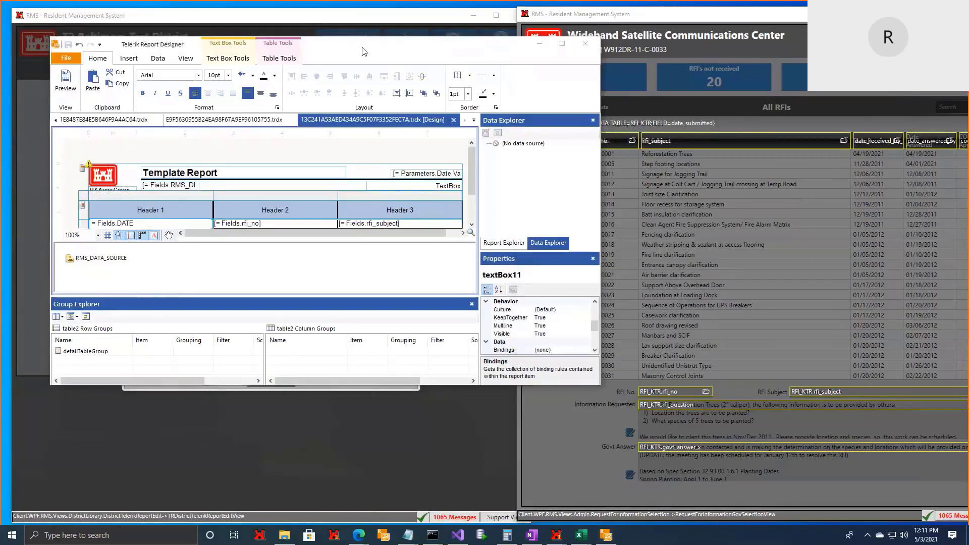
{"action": "left_click_drag", "start_coordinate": [408, 51], "coordinate": [453, 52]}
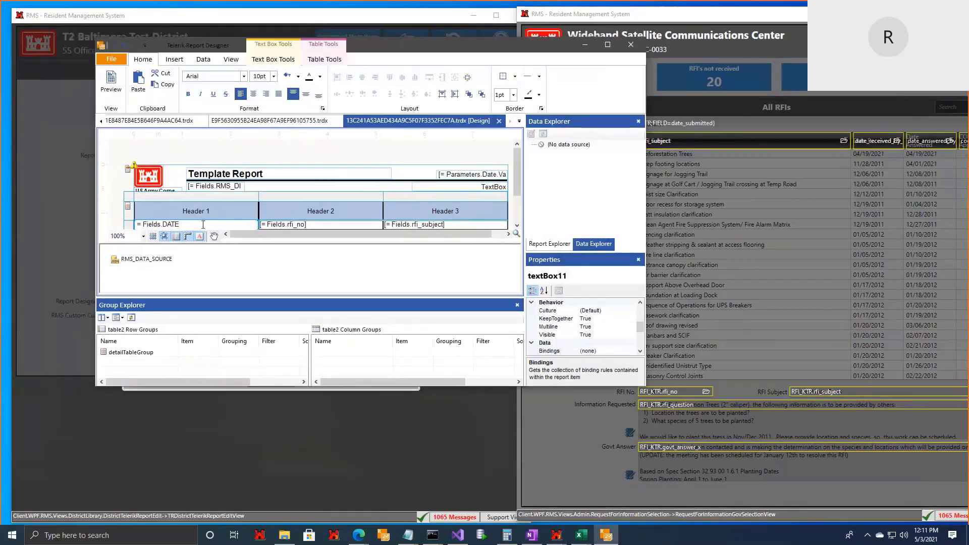
{"action": "type", "text": "_SUBMITTED"}
{"action": "left_click", "coordinate": [107, 86]}
{"action": "left_click", "coordinate": [608, 44]}
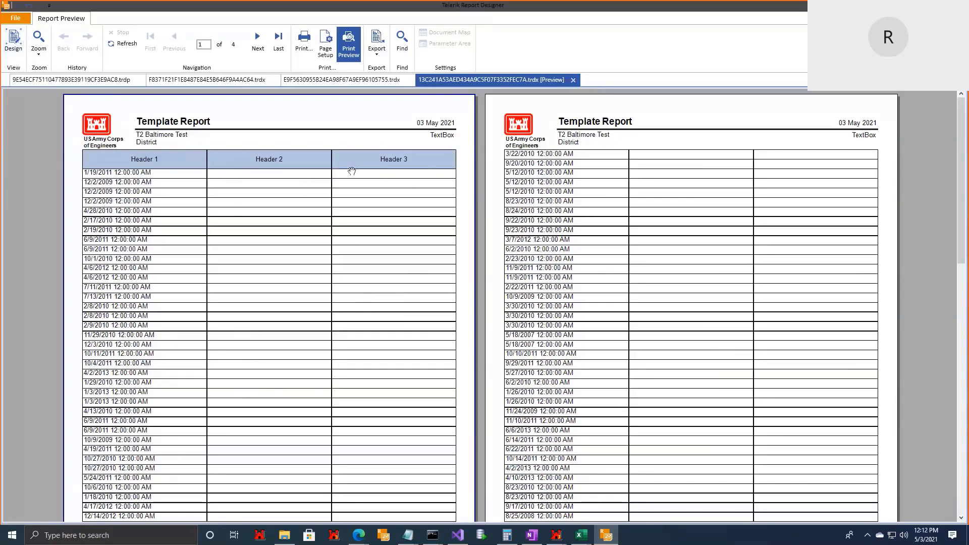
{"action": "key", "text": "F6"}
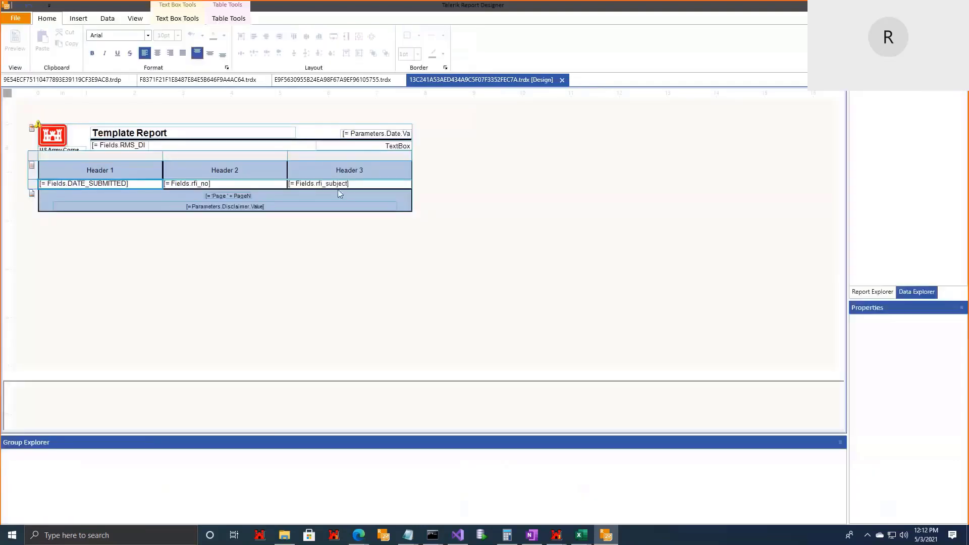
- Change the table's second detail cell expression to = Fields.RFI_NO
{"action": "double_click", "coordinate": [215, 186]}
{"action": "left_click", "coordinate": [220, 185]}
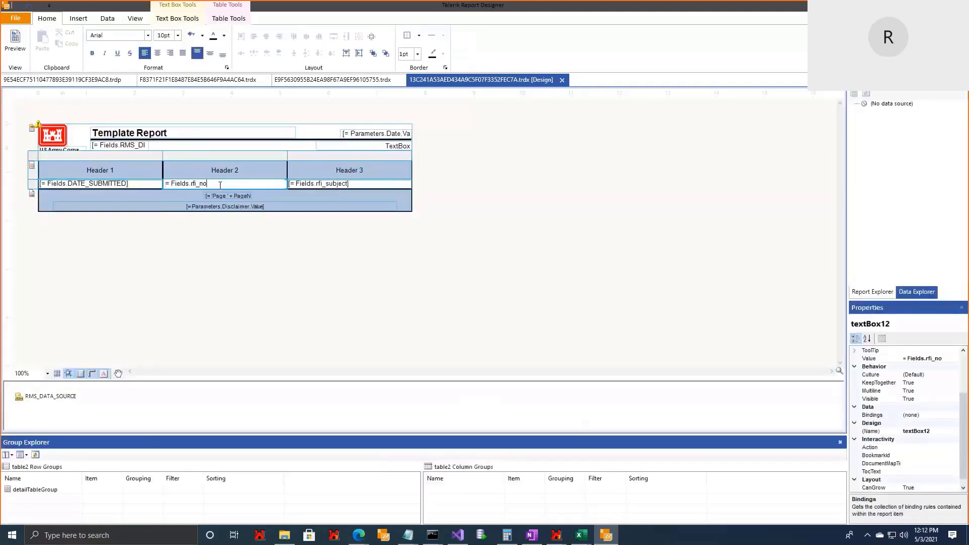
{"action": "key", "text": "BackSpace"}
{"action": "key", "text": "BackSpace"}
{"action": "key", "text": "BackSpace"}
{"action": "key", "text": "BackSpace"}
{"action": "key", "text": "BackSpace"}
{"action": "type", "text": "RFI_NO"}
- Change the table's third detail cell expression to = Fields.RFI_SUBJECT
{"action": "left_click", "coordinate": [374, 187]}
{"action": "double_click", "coordinate": [374, 187]}
{"action": "type", "text": "RFI_SUBJECT"}
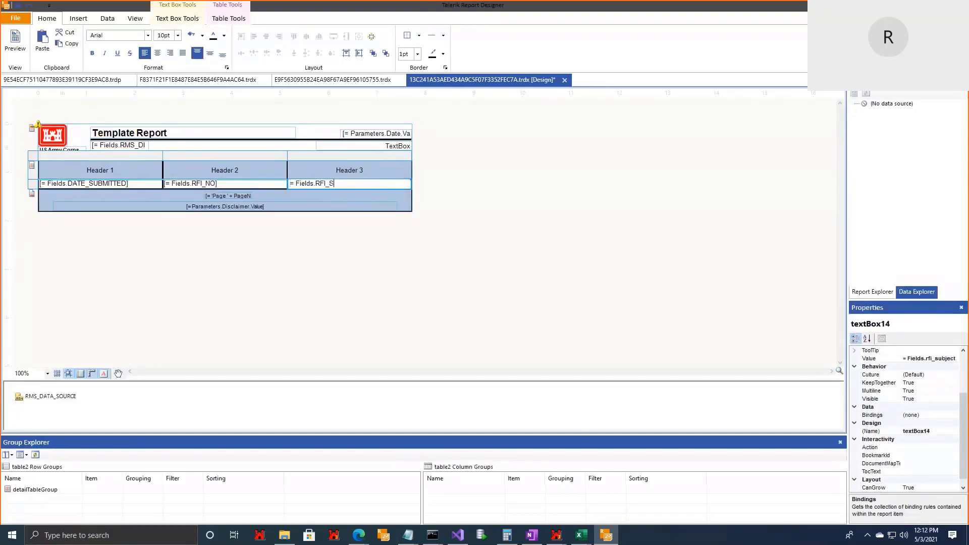
{"action": "left_click", "coordinate": [201, 235]}
- Preview the report, look through the RFI rows on its pages, and go back to the design view
{"action": "left_click", "coordinate": [15, 41]}
{"action": "scroll", "coordinate": [342, 322], "scroll_direction": "down", "scroll_amount": 7}
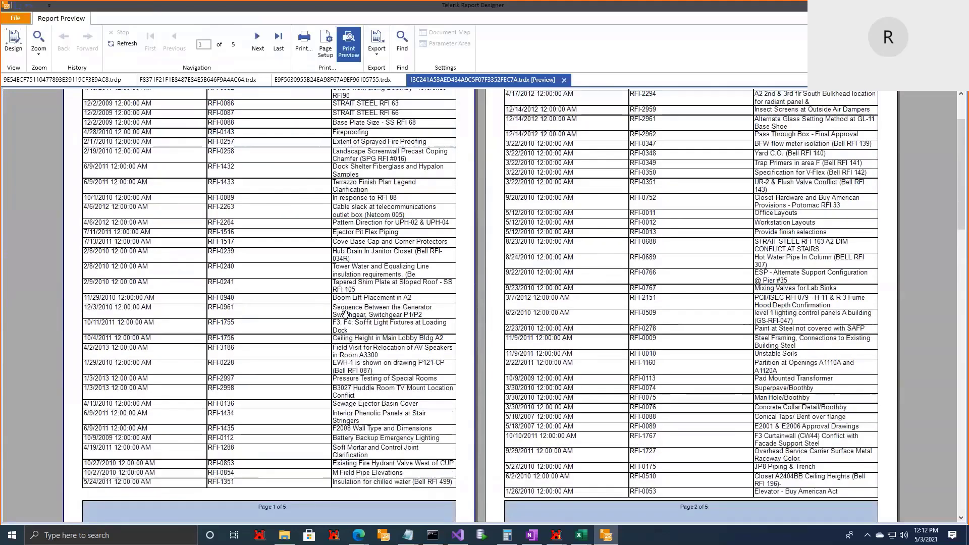
{"action": "scroll", "coordinate": [342, 322], "scroll_direction": "down", "scroll_amount": 9}
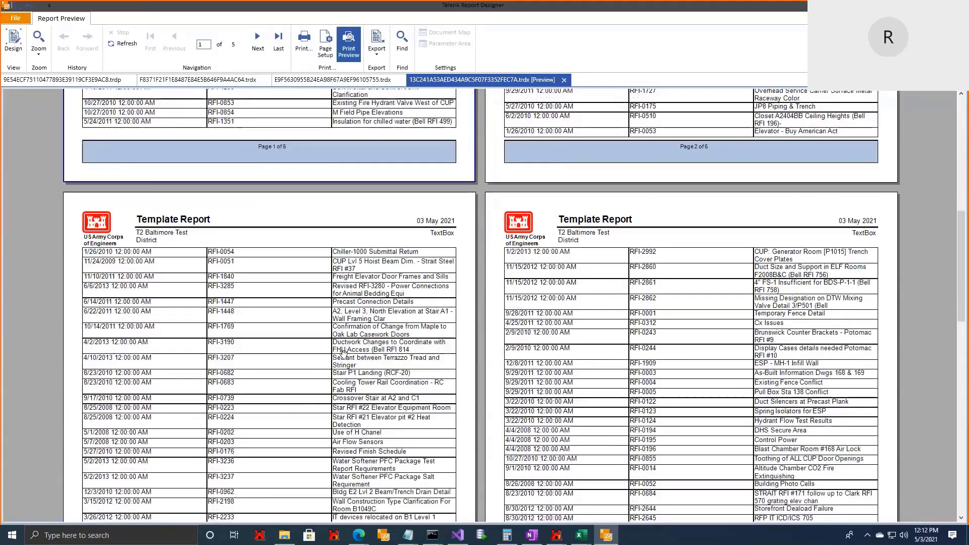
{"action": "scroll", "coordinate": [342, 352], "scroll_direction": "down", "scroll_amount": 1}
{"action": "scroll", "coordinate": [354, 348], "scroll_direction": "up", "scroll_amount": 5}
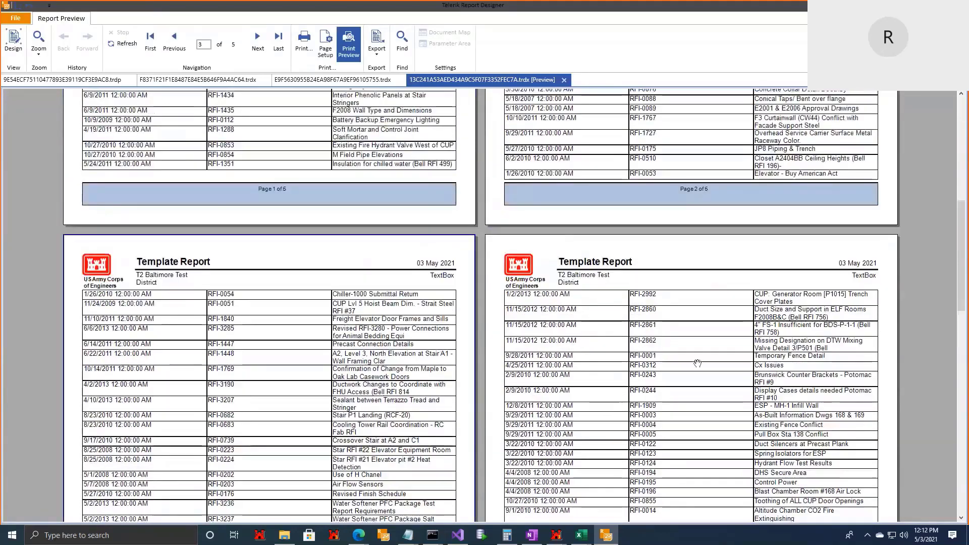
{"action": "scroll", "coordinate": [373, 348], "scroll_direction": "up", "scroll_amount": 8}
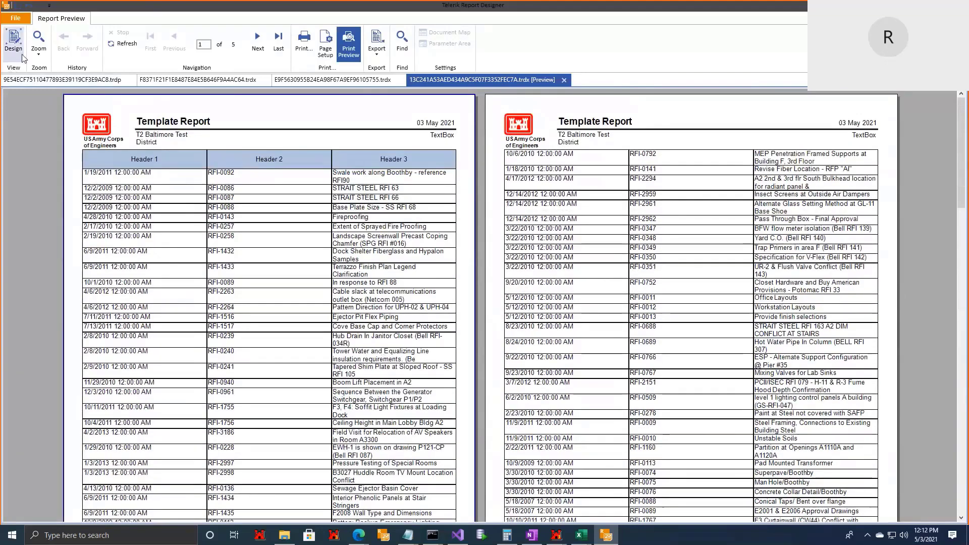
{"action": "left_click", "coordinate": [22, 57]}
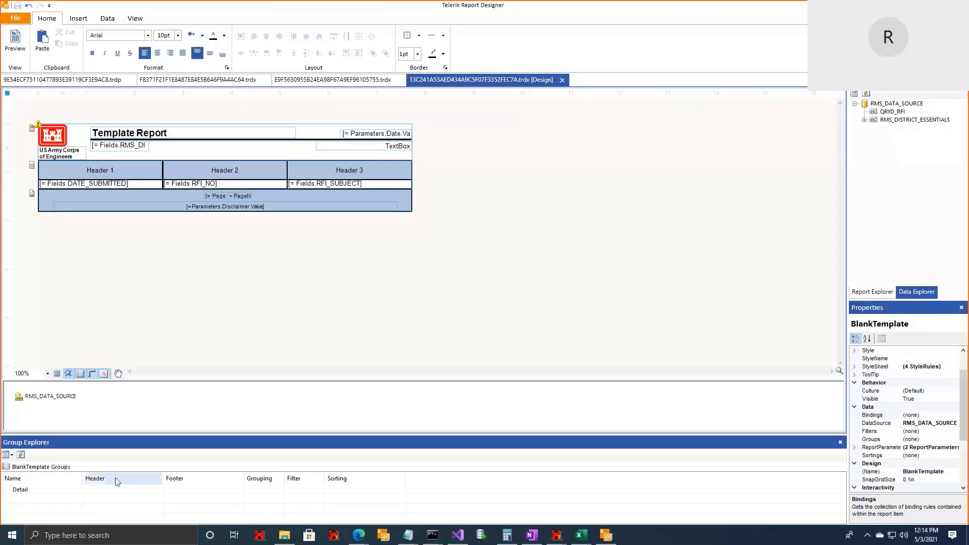
- Examine the report's parameter collection, including the Date parameter's properties, and close it without changes
{"action": "left_click", "coordinate": [69, 184]}
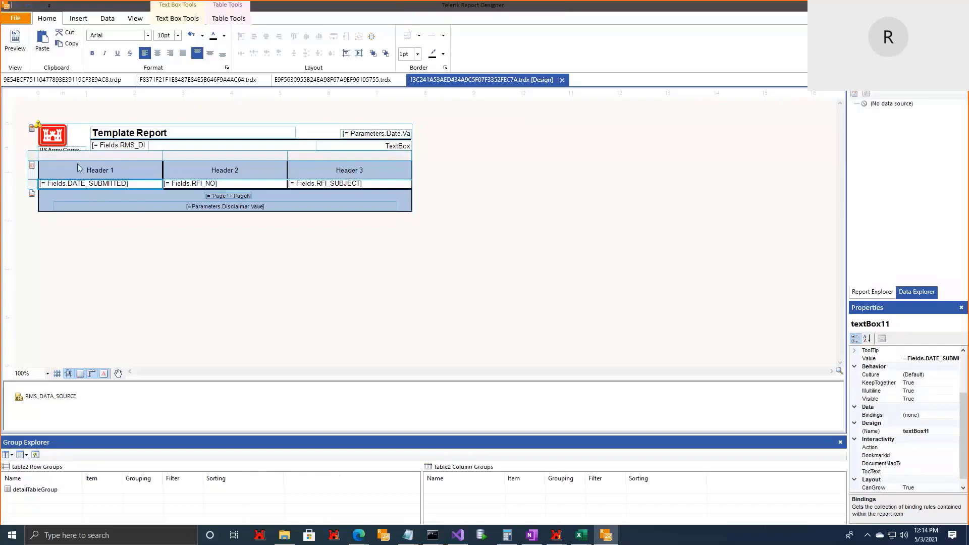
{"action": "left_click", "coordinate": [31, 160]}
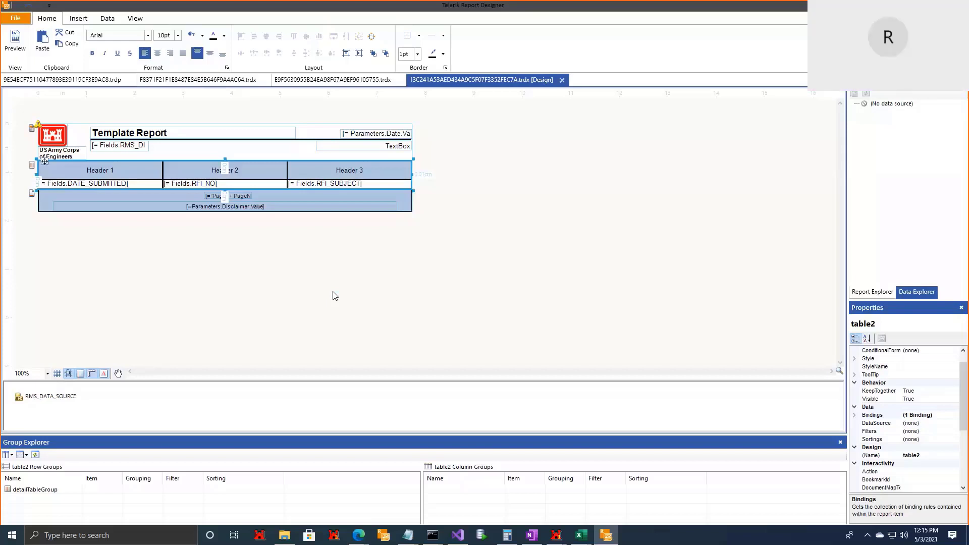
{"action": "right_click", "coordinate": [480, 183]}
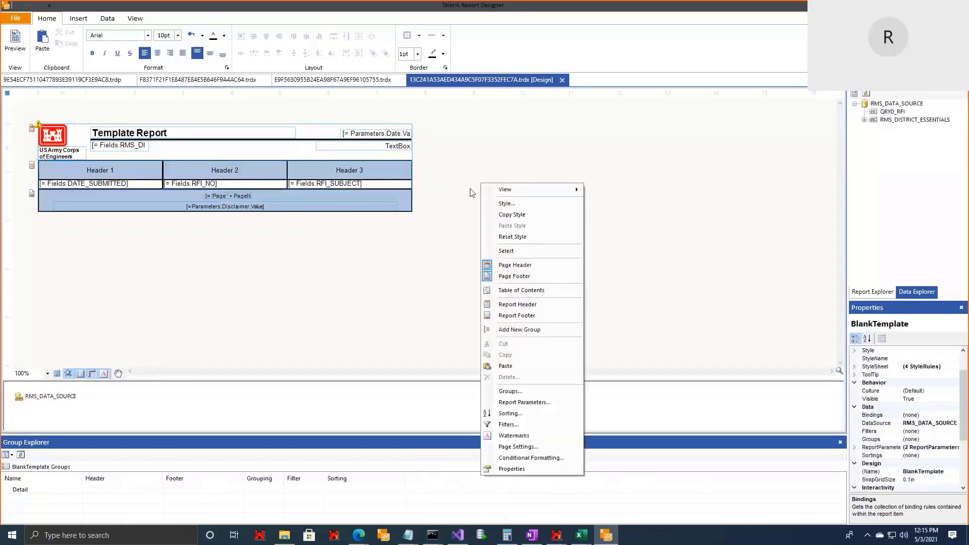
{"action": "left_click", "coordinate": [535, 402]}
{"action": "left_click_drag", "start_coordinate": [435, 175], "coordinate": [462, 158]}
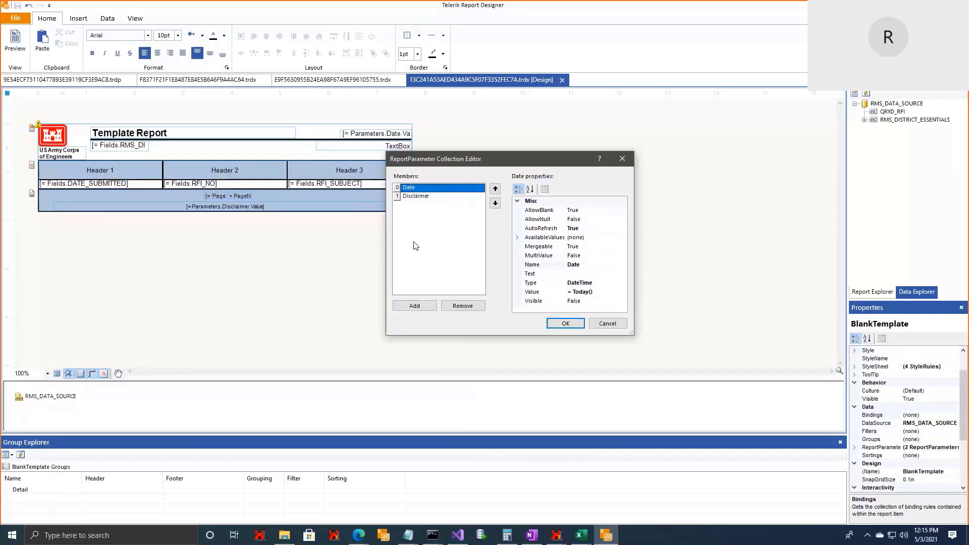
{"action": "left_click", "coordinate": [623, 159]}
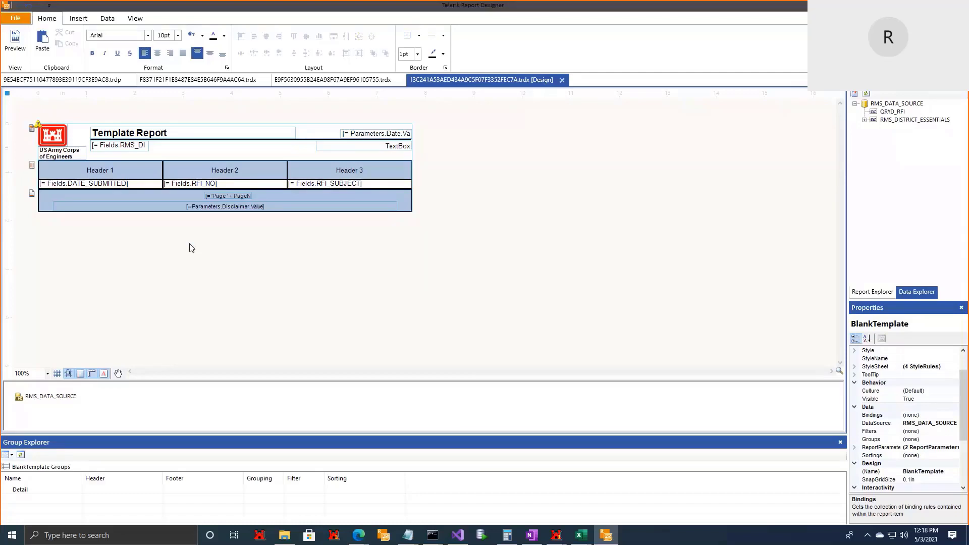
- Close the report designer, choosing to reopen the same documents next time, and dismiss the designer-open notice in RMS
{"action": "left_click", "coordinate": [957, 5]}
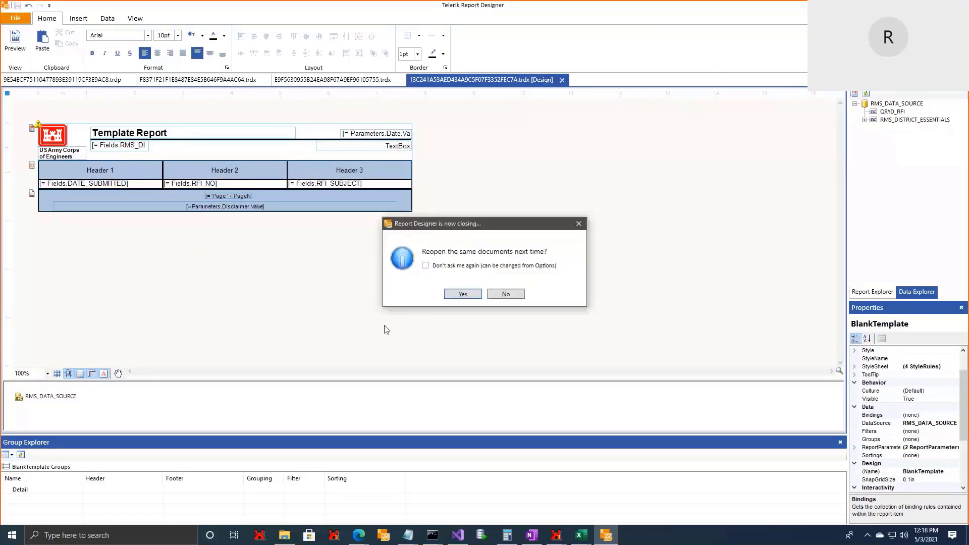
{"action": "left_click", "coordinate": [457, 294]}
{"action": "left_click", "coordinate": [279, 382]}
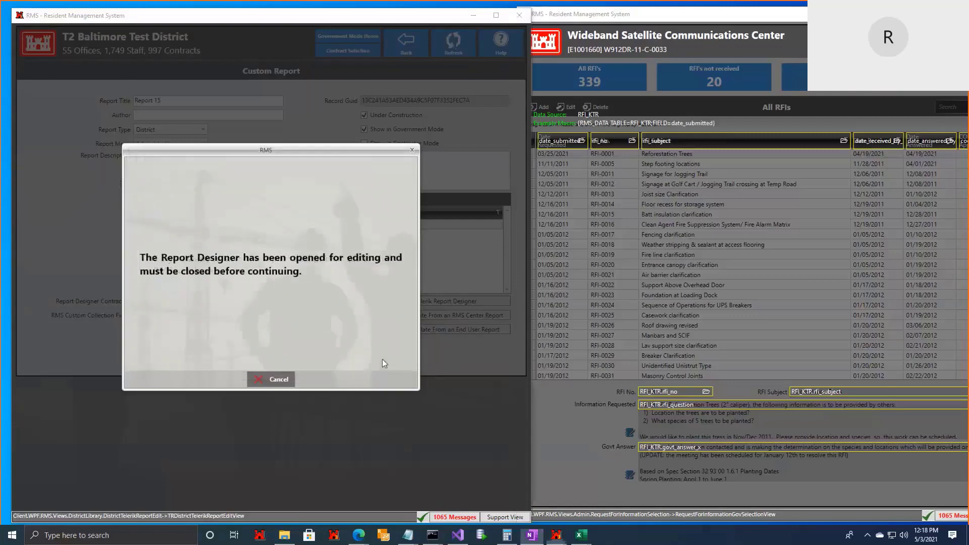
{"action": "left_click", "coordinate": [277, 375]}
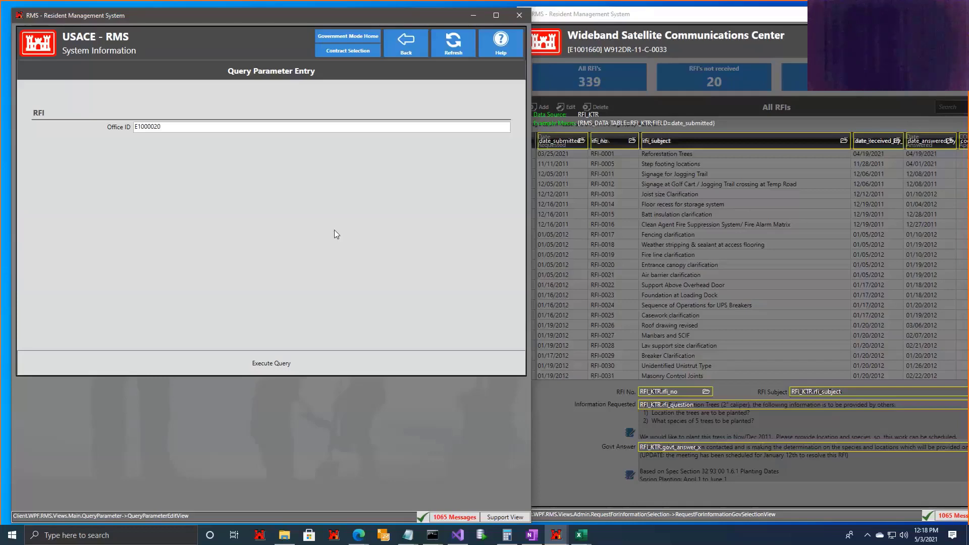
- Back out of the query parameter entry, decline to overwrite the template file, and cancel the designer launch
{"action": "left_click", "coordinate": [401, 51]}
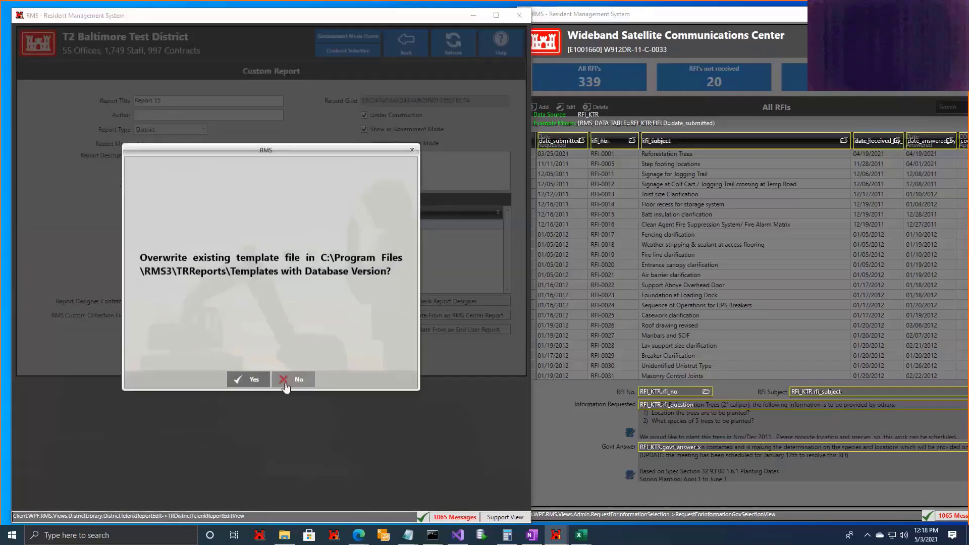
{"action": "left_click", "coordinate": [285, 380]}
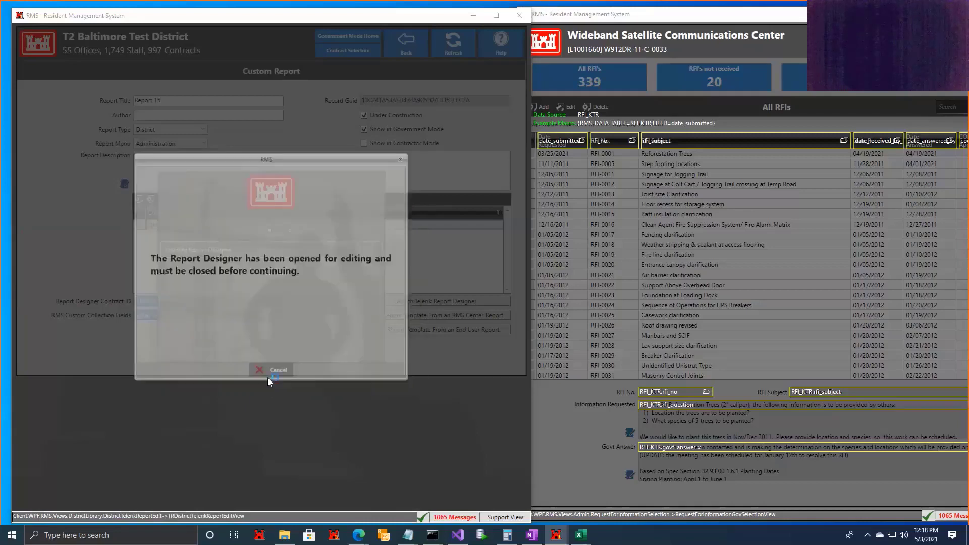
{"action": "left_click", "coordinate": [272, 371]}
{"action": "left_click", "coordinate": [249, 376]}
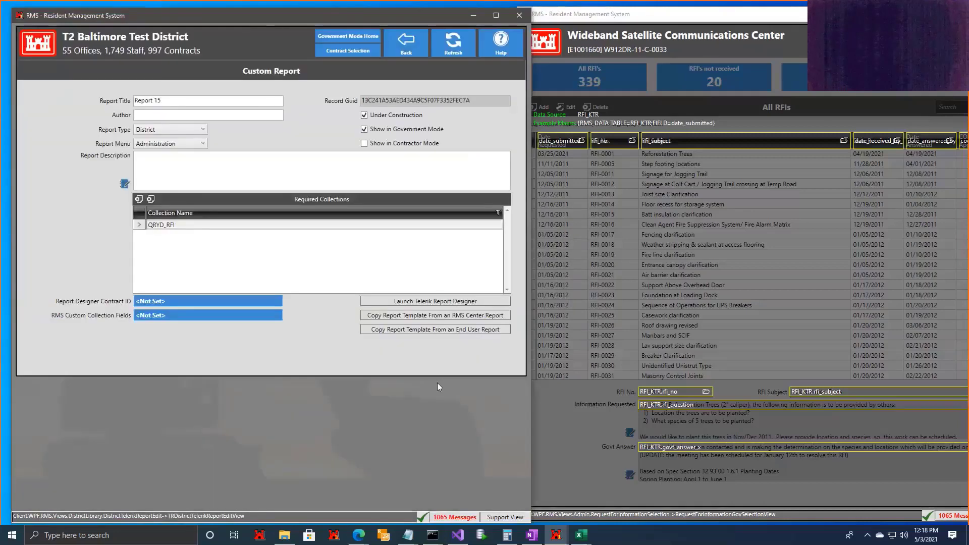
- Switch Report 15's type to Contract, examine its available collections without adding any, and return to the custom reports list
{"action": "left_click", "coordinate": [149, 142]}
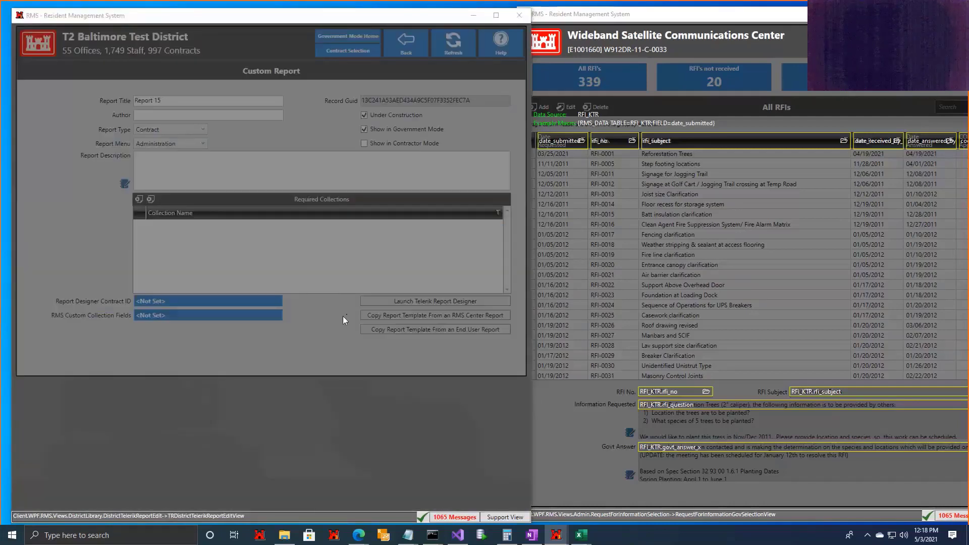
{"action": "scroll", "coordinate": [342, 315], "scroll_direction": "down", "scroll_amount": 8}
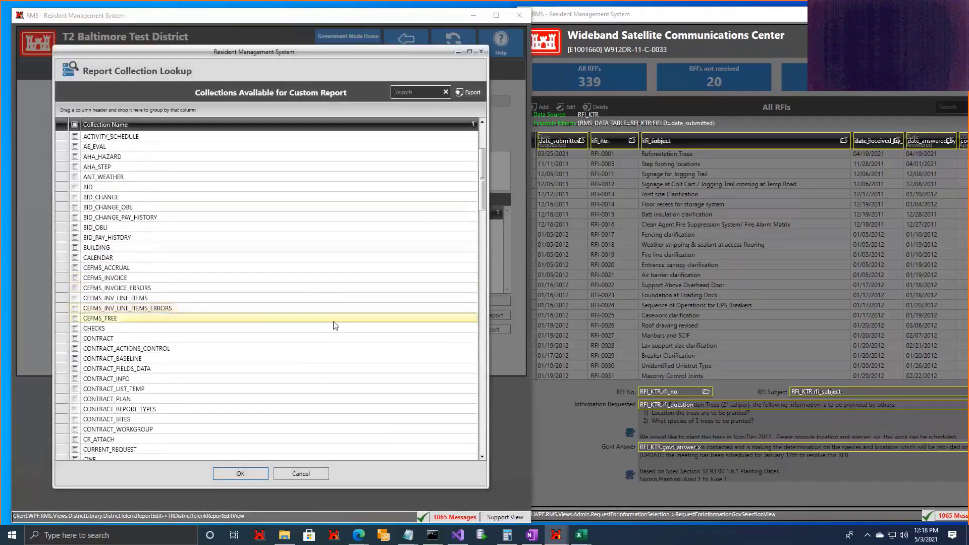
{"action": "scroll", "coordinate": [199, 278], "scroll_direction": "down", "scroll_amount": 2}
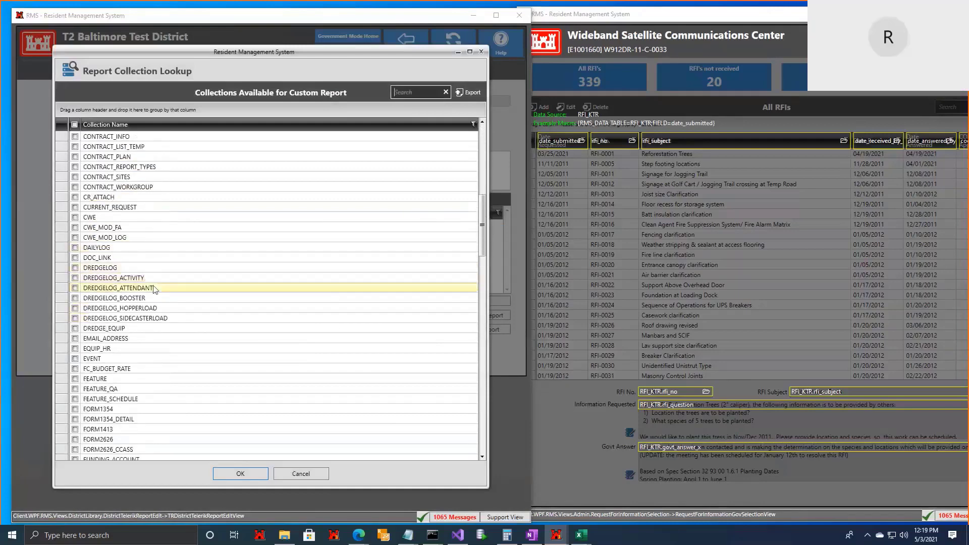
{"action": "scroll", "coordinate": [150, 283], "scroll_direction": "down", "scroll_amount": 6}
{"action": "scroll", "coordinate": [151, 285], "scroll_direction": "down", "scroll_amount": 4}
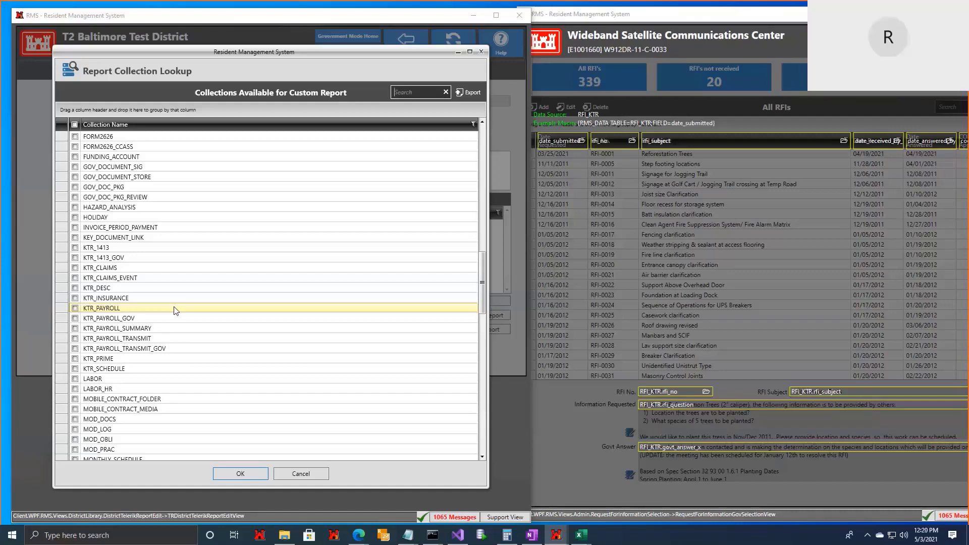
{"action": "scroll", "coordinate": [192, 323], "scroll_direction": "up", "scroll_amount": 10}
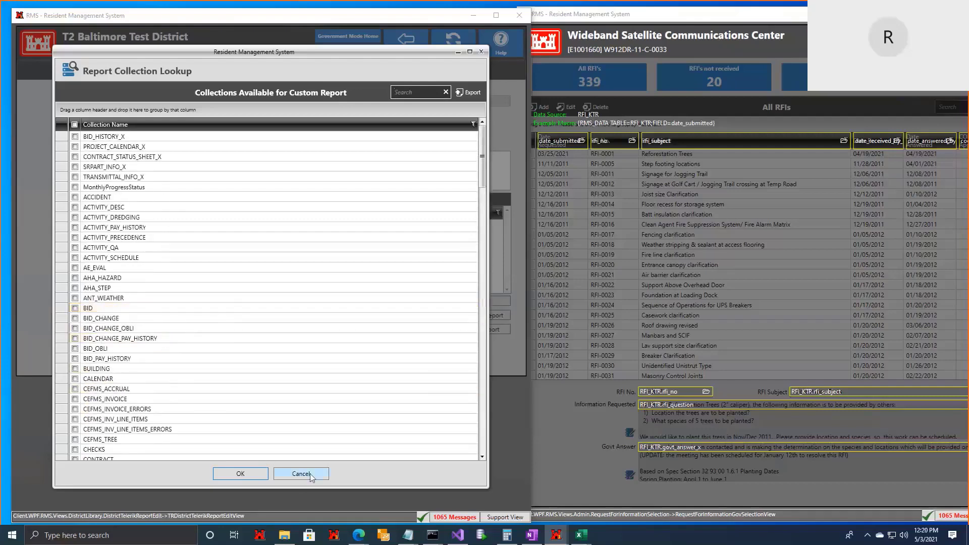
{"action": "left_click", "coordinate": [310, 473]}
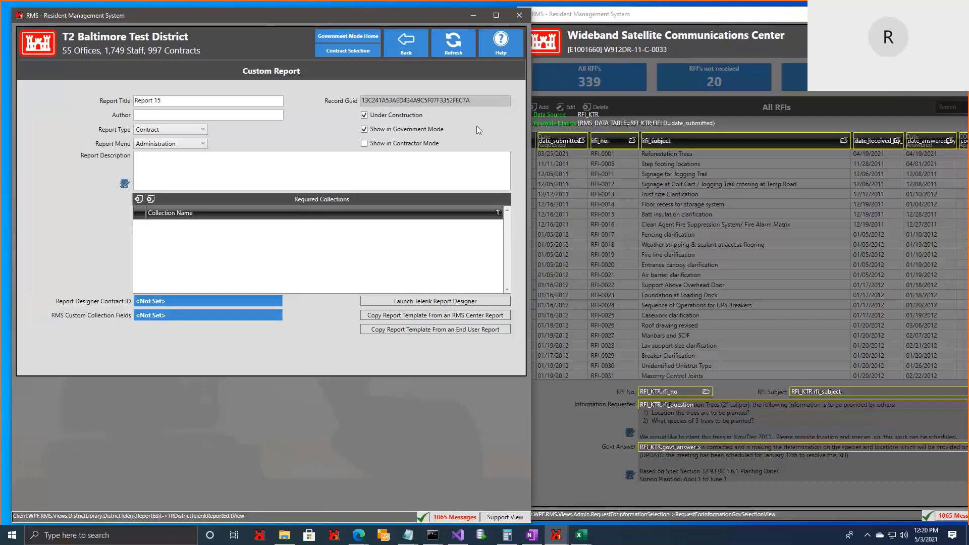
{"action": "left_click", "coordinate": [405, 43]}
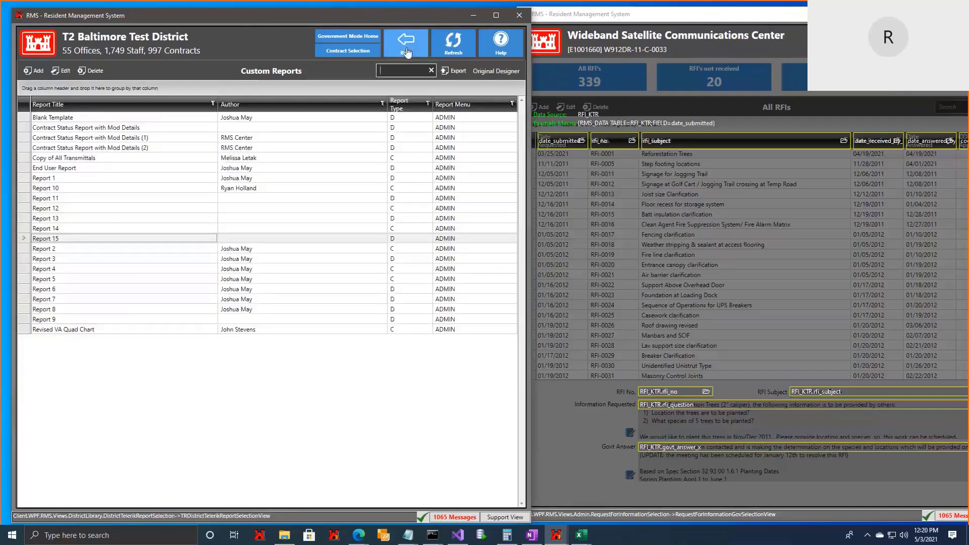
- Leave the district's custom reports and open the RMS Asset Store in the System Library
{"action": "left_click", "coordinate": [396, 53]}
{"action": "left_click", "coordinate": [396, 53]}
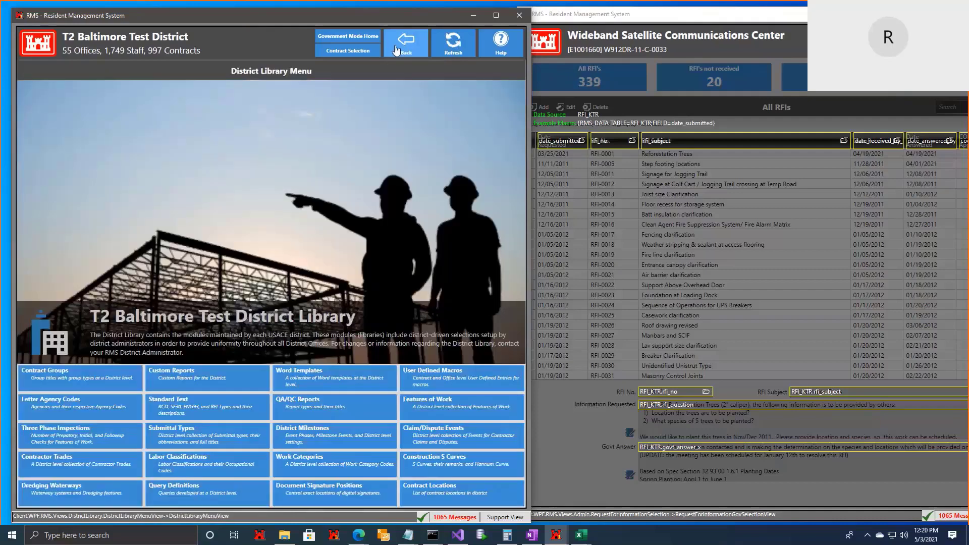
{"action": "left_click", "coordinate": [208, 72]}
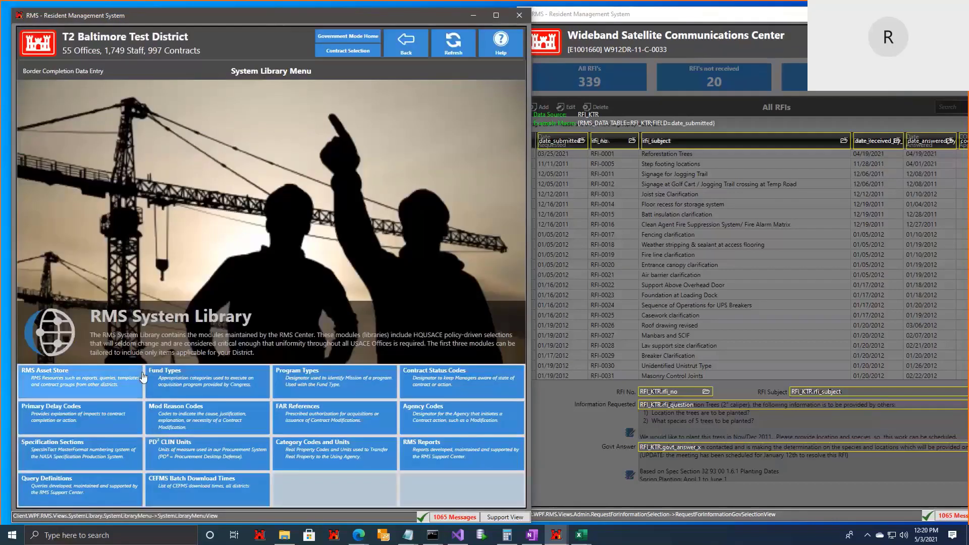
{"action": "left_click", "coordinate": [95, 380]}
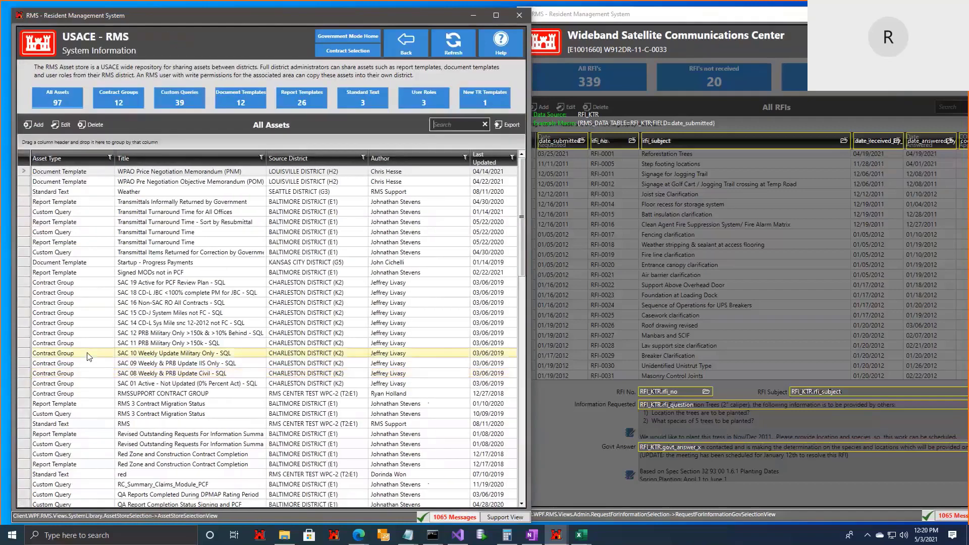
- Search the assets for "stat", open Contract Status Report with Mod Details, and copy that asset into the RMS district
{"action": "left_click", "coordinate": [443, 124]}
{"action": "type", "text": "stat"}
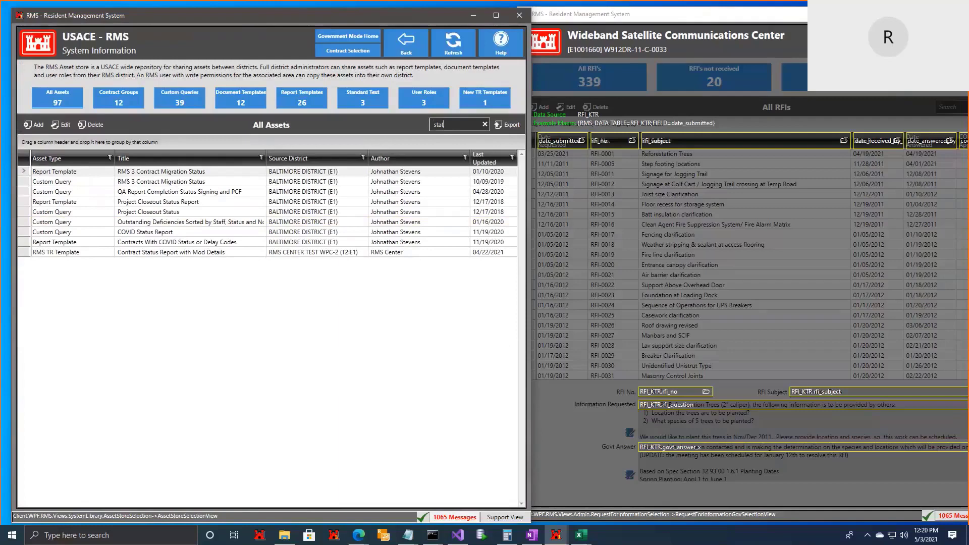
{"action": "double_click", "coordinate": [223, 254]}
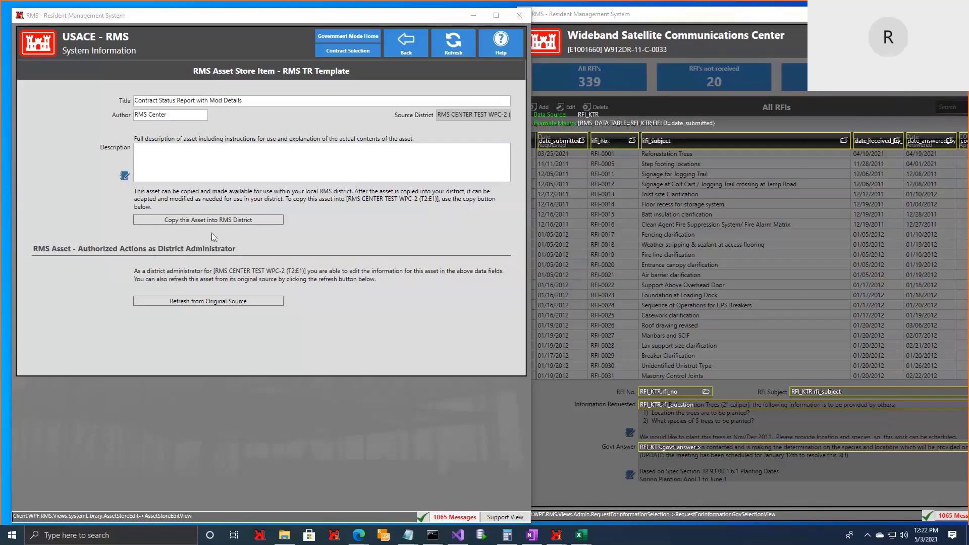
{"action": "left_click", "coordinate": [221, 222]}
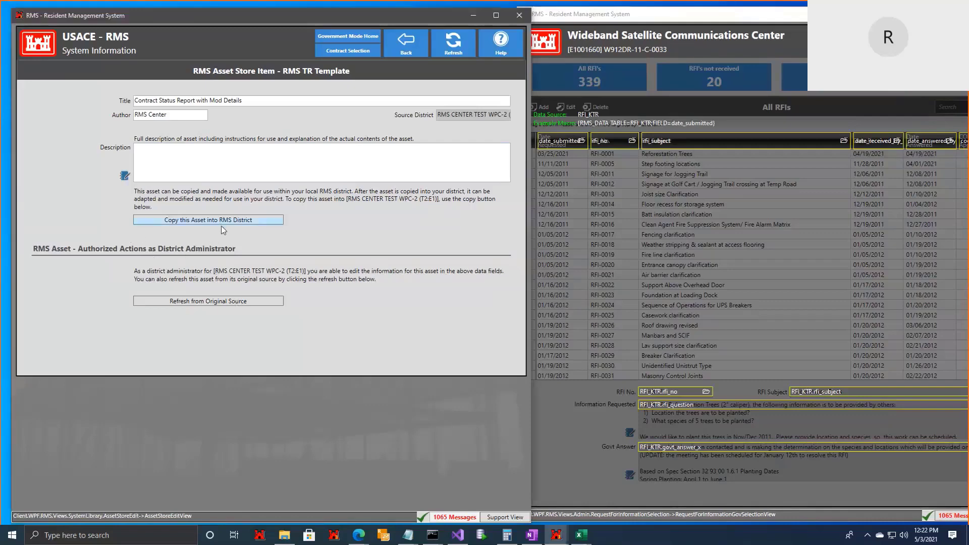
{"action": "left_click", "coordinate": [558, 305]}
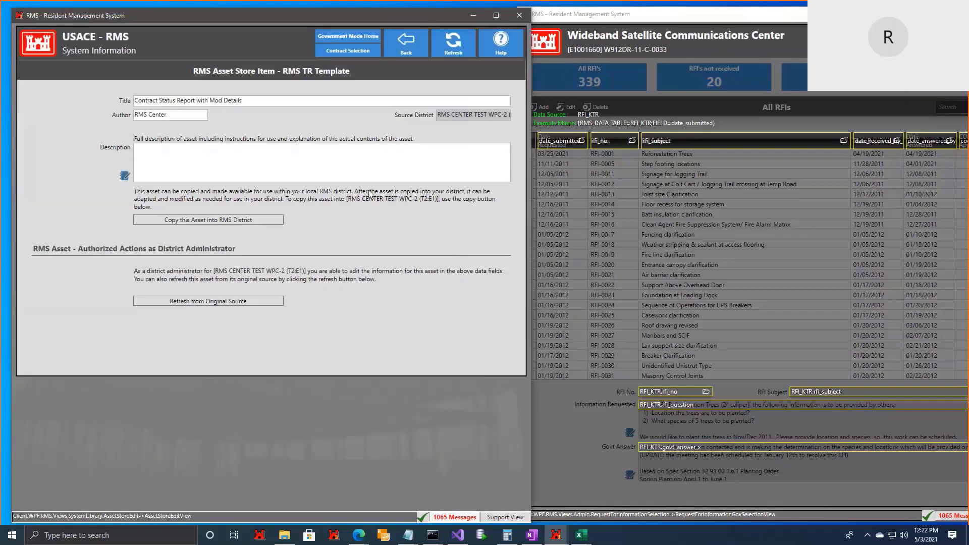
- Return to the District Library's Custom Reports and switch to the UAT Designer report list, accepting the UAT tester notice
{"action": "left_click", "coordinate": [406, 50]}
{"action": "left_click", "coordinate": [405, 50]}
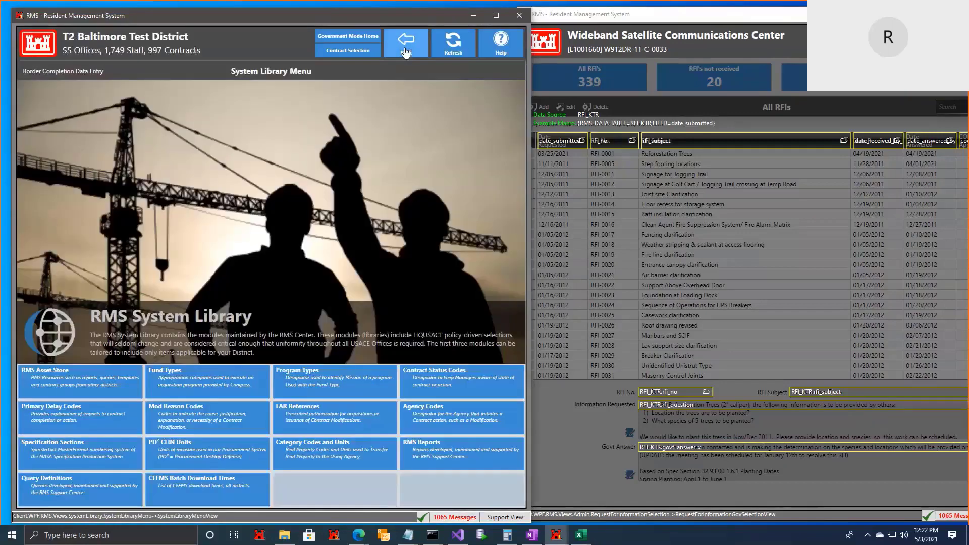
{"action": "left_click", "coordinate": [401, 55]}
{"action": "left_click", "coordinate": [158, 71]}
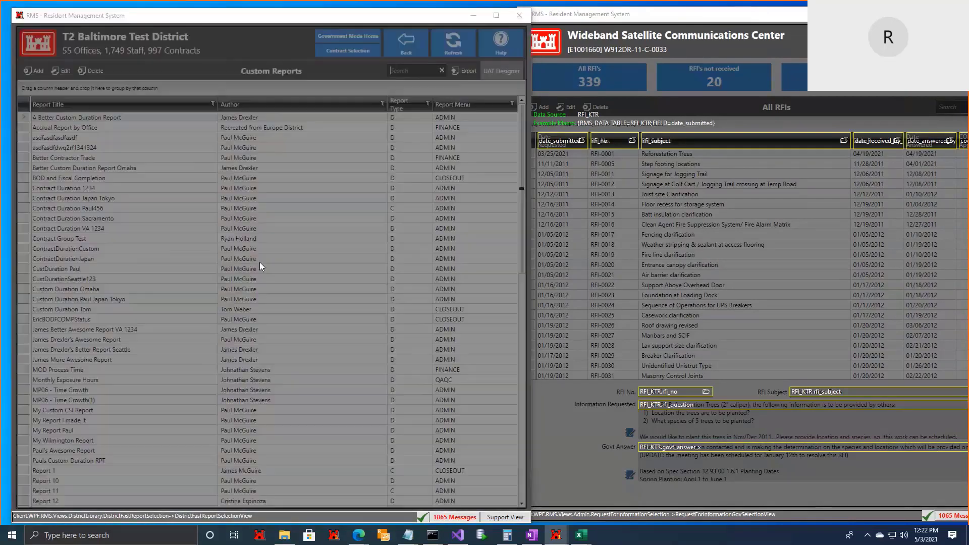
{"action": "left_click", "coordinate": [242, 380]}
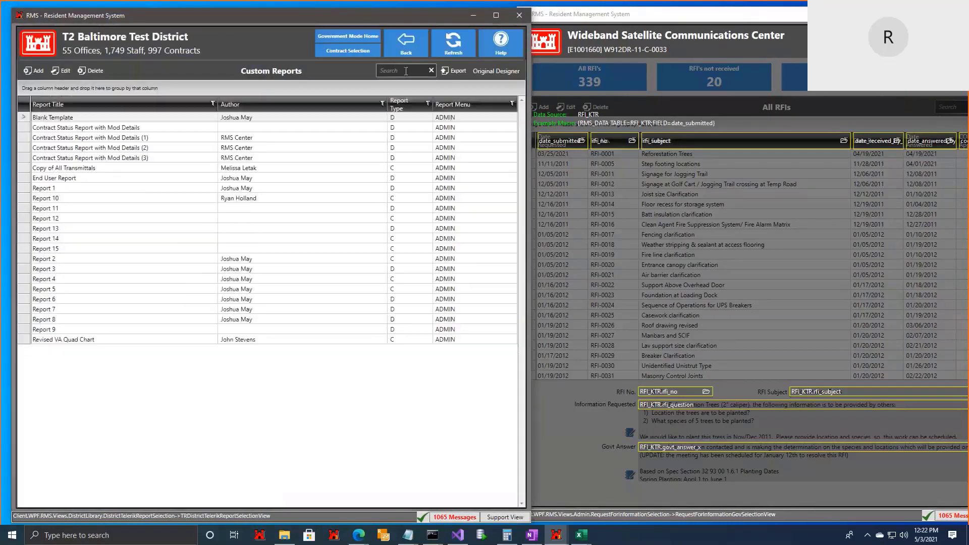
- Search the custom reports for "stat" and open the copied report Contract Status Report with Mod Details (3)
{"action": "left_click", "coordinate": [410, 70]}
{"action": "type", "text": "stat"}
{"action": "double_click", "coordinate": [158, 148]}
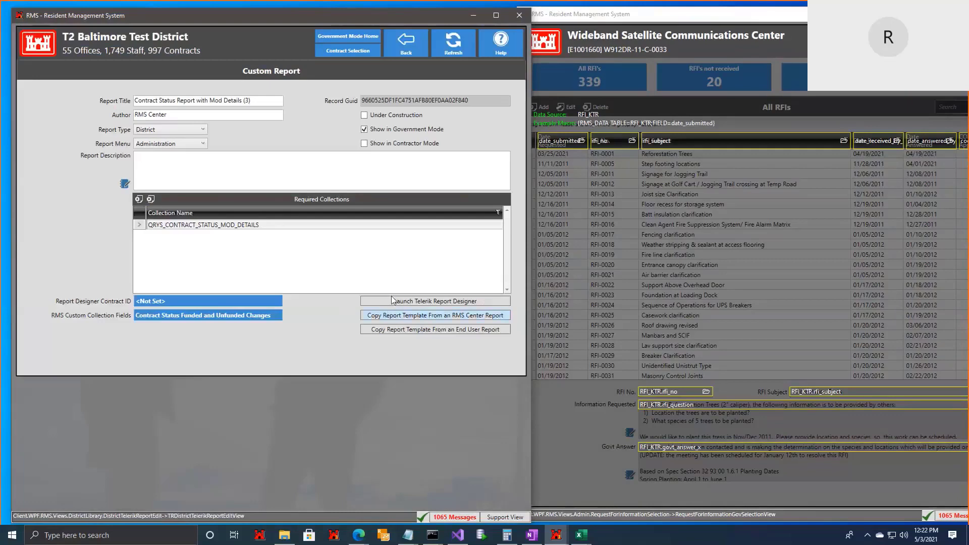
- Launch the Telerik Report Designer for the copied report and paste the Office ID as its query parameter
{"action": "left_click", "coordinate": [149, 314]}
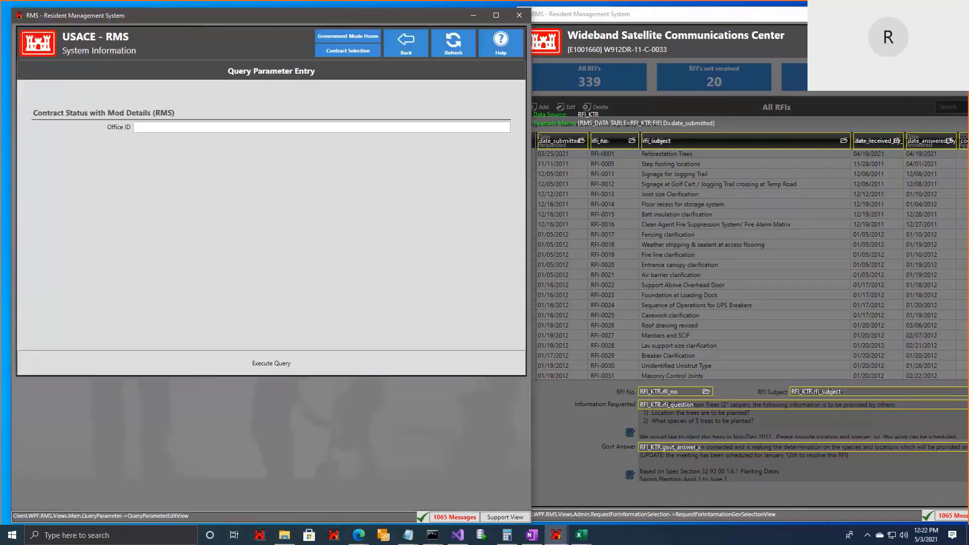
{"action": "key", "text": "alt+Tab"}
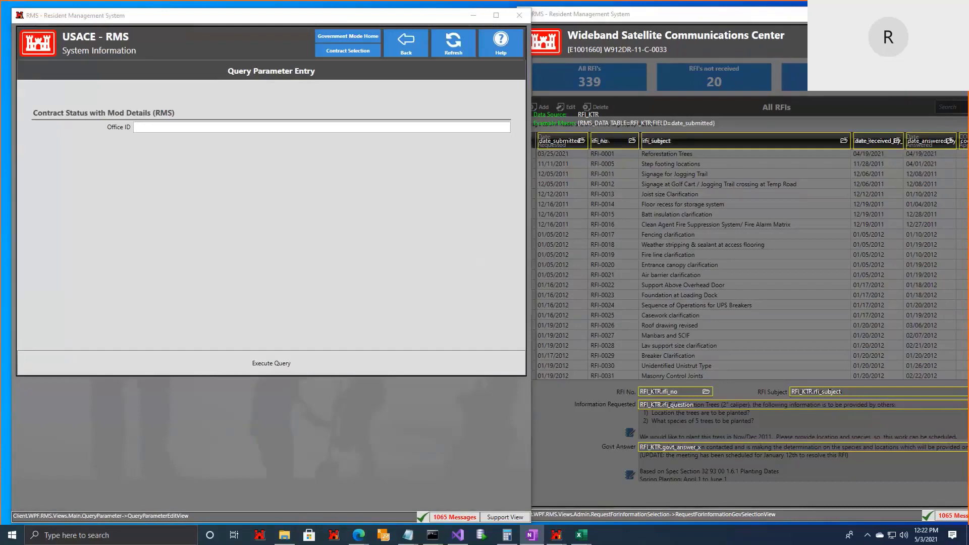
{"action": "left_click", "coordinate": [307, 130]}
{"action": "key", "text": "ctrl+v"}
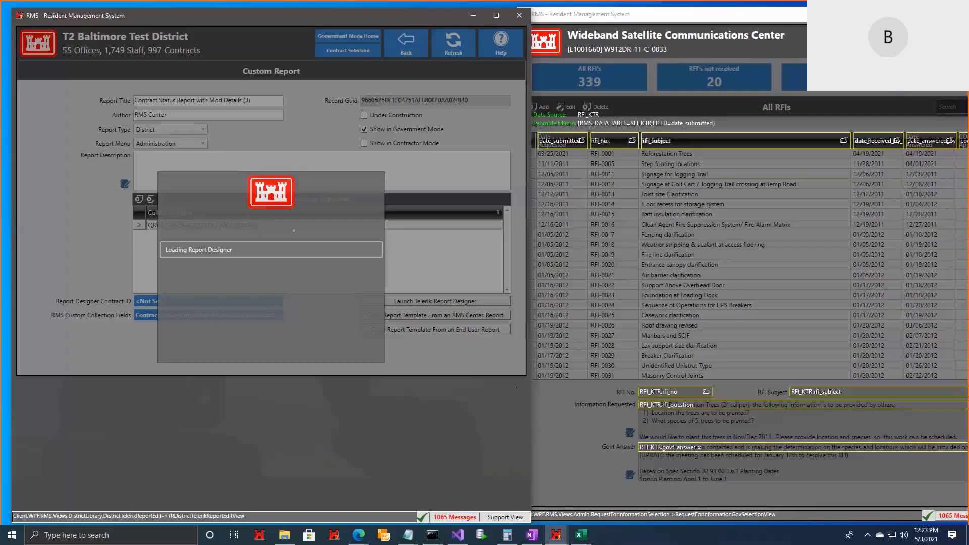
- Bring the second RMS window with the Wideband Satellite Communications Center RFIs to the front
{"action": "key", "text": "alt+Tab"}
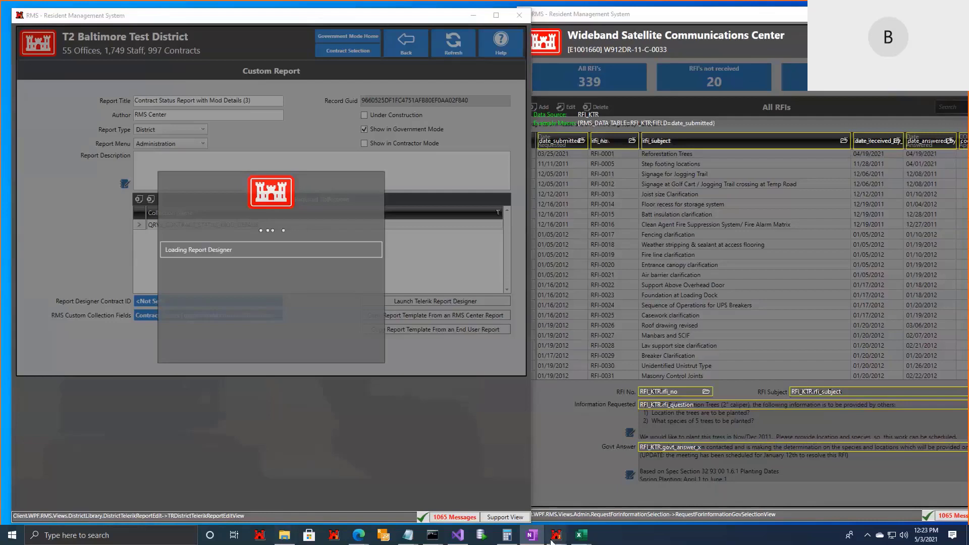
{"action": "mouse_move", "coordinate": [555, 534]}
{"action": "left_click", "coordinate": [543, 510]}
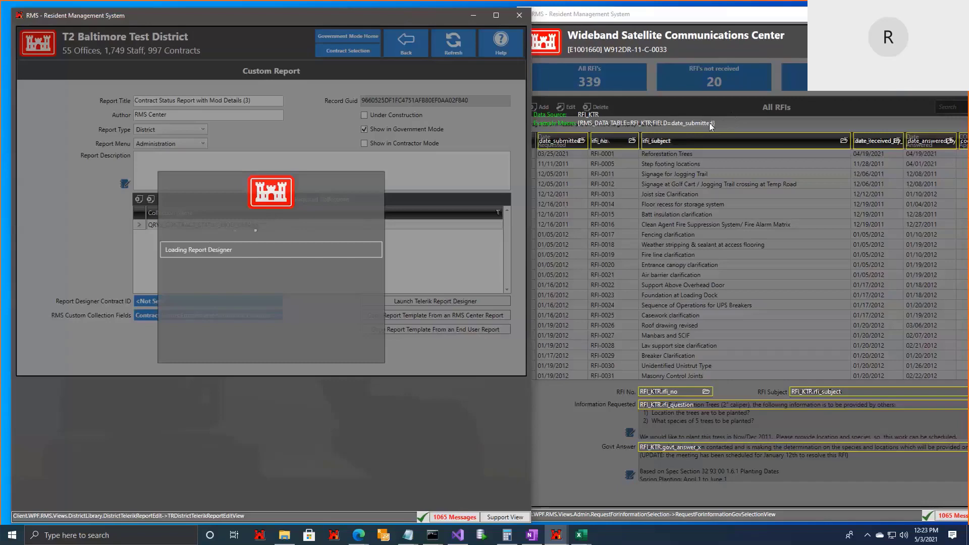
{"action": "left_click", "coordinate": [554, 535]}
{"action": "left_click", "coordinate": [677, 409]}
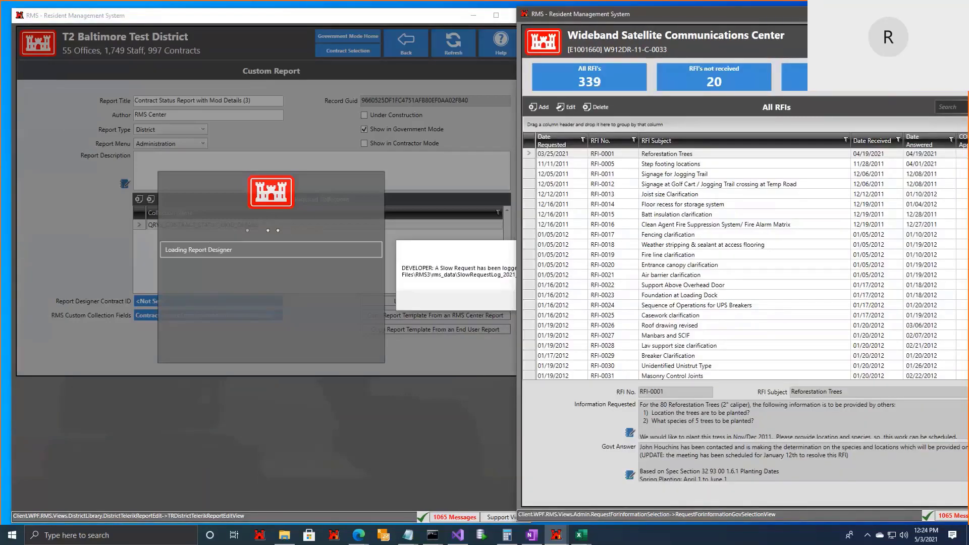
- Go from the RFI list back to the district's contract selection and open the District Library's UAT Designer custom reports
{"action": "left_click", "coordinate": [910, 42]}
{"action": "left_click", "coordinate": [549, 299]}
{"action": "left_click", "coordinate": [911, 42]}
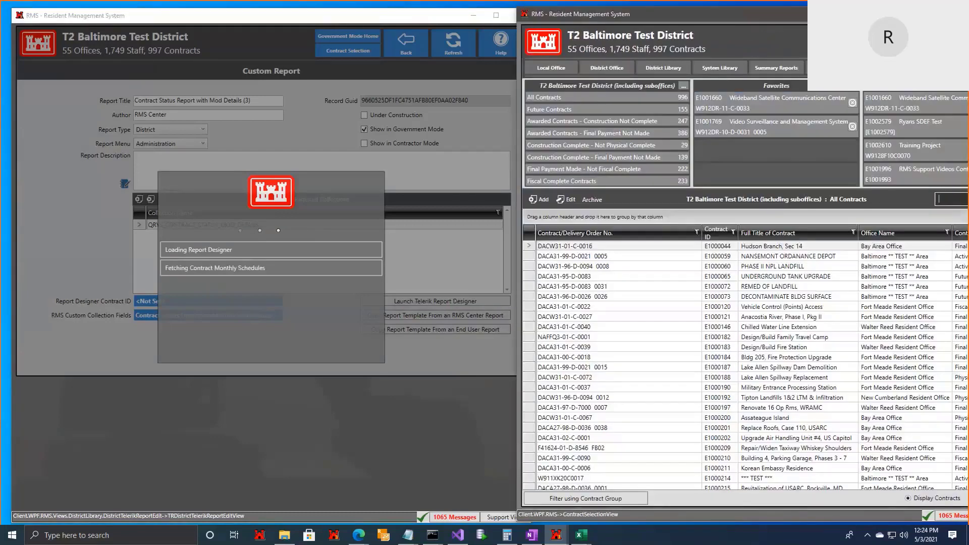
{"action": "left_click", "coordinate": [663, 67]}
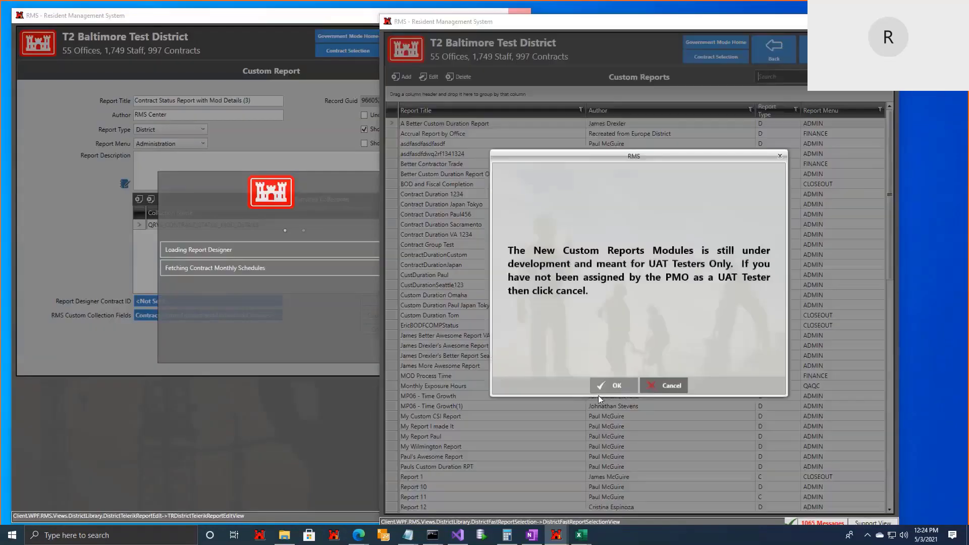
{"action": "left_click", "coordinate": [598, 393]}
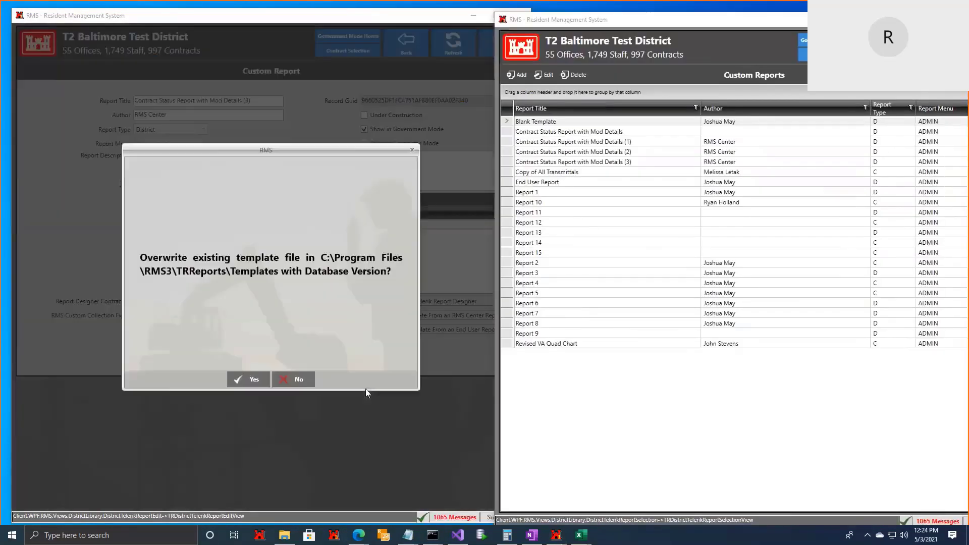
- Overwrite the existing template file with the database version and examine the Contract Status report layout, including the Progress section's picture box
{"action": "left_click", "coordinate": [247, 372]}
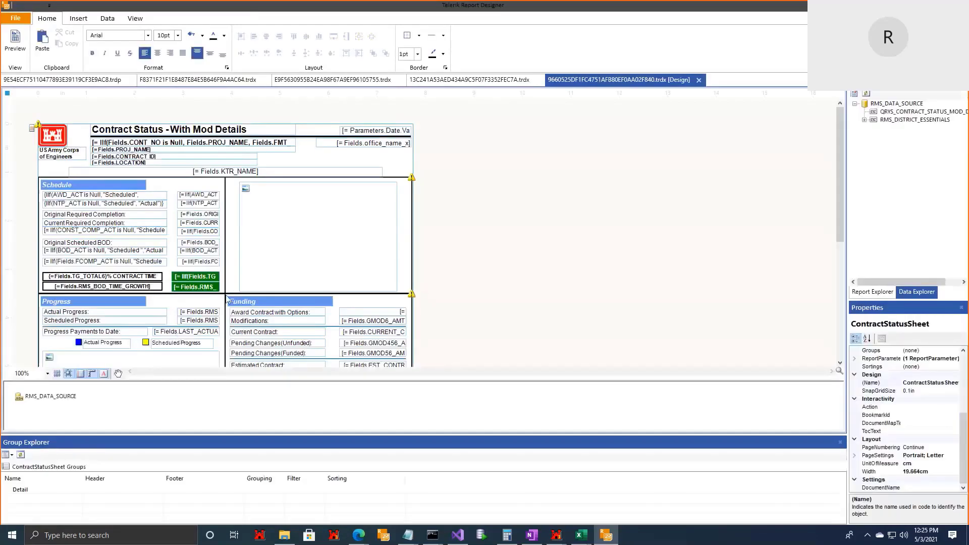
{"action": "scroll", "coordinate": [226, 299], "scroll_direction": "up", "scroll_amount": 3}
{"action": "scroll", "coordinate": [461, 249], "scroll_direction": "down", "scroll_amount": 1}
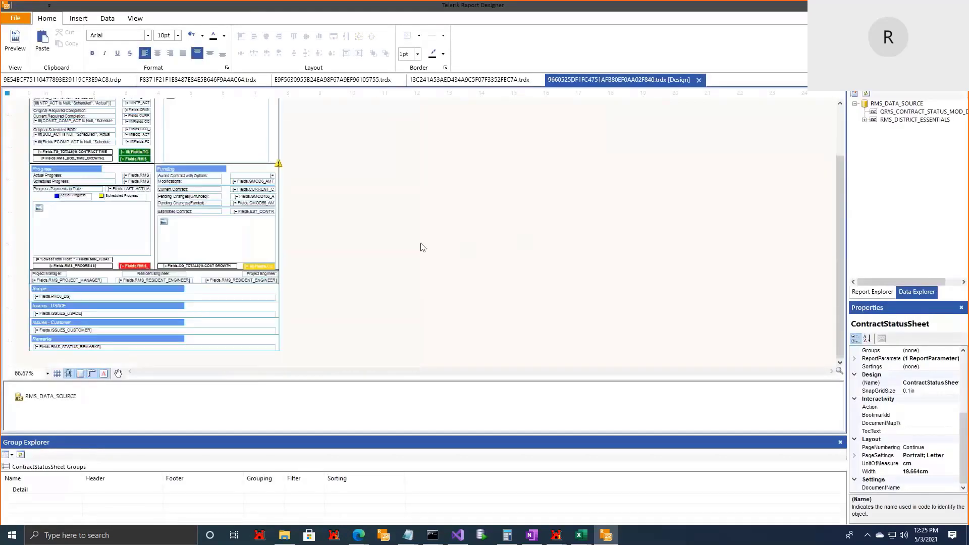
{"action": "scroll", "coordinate": [300, 291], "scroll_direction": "up", "scroll_amount": 3}
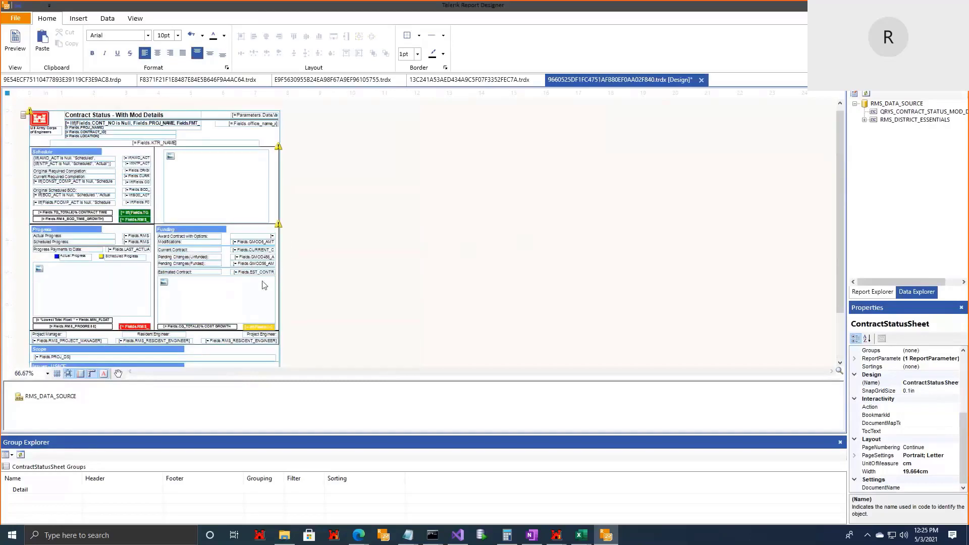
{"action": "left_click", "coordinate": [59, 297]}
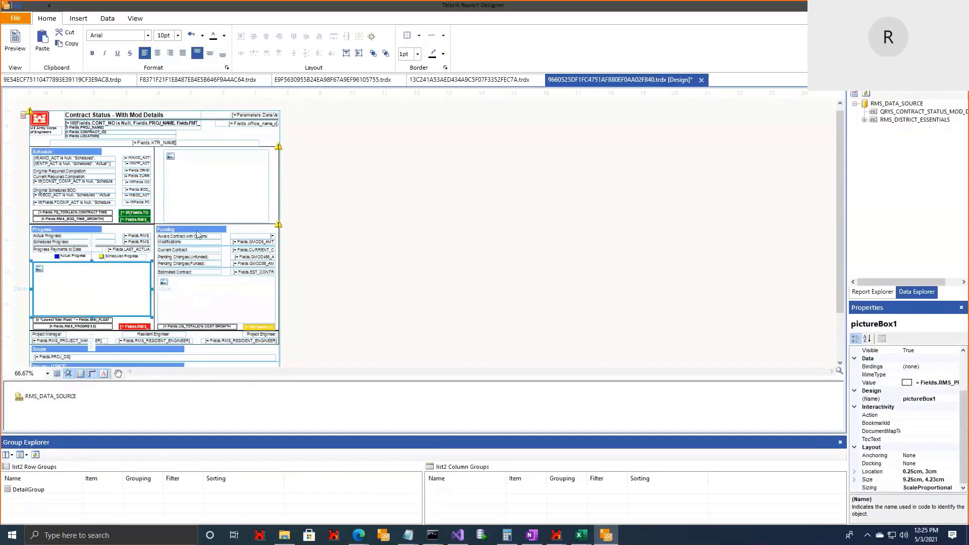
{"action": "scroll", "coordinate": [236, 231], "scroll_direction": "down", "scroll_amount": 3}
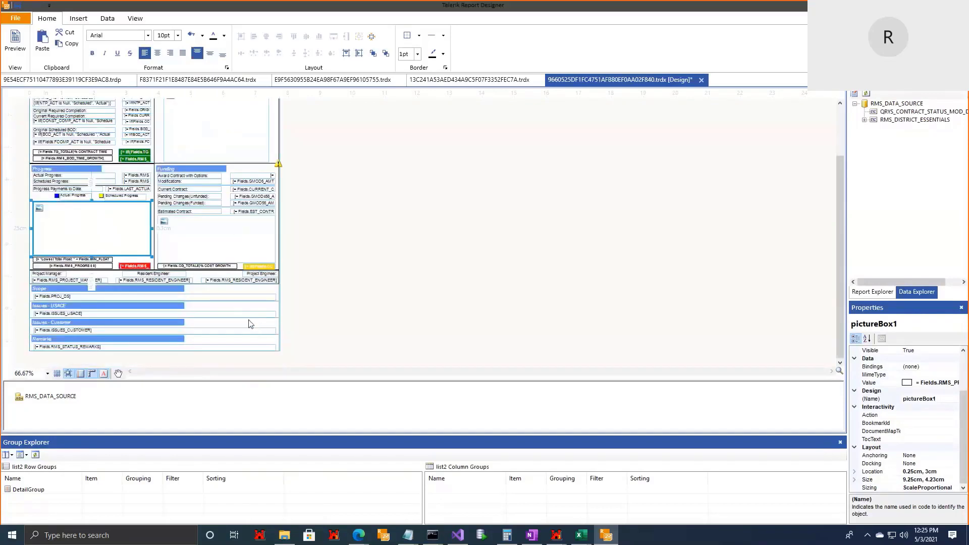
{"action": "scroll", "coordinate": [353, 252], "scroll_direction": "up", "scroll_amount": 3}
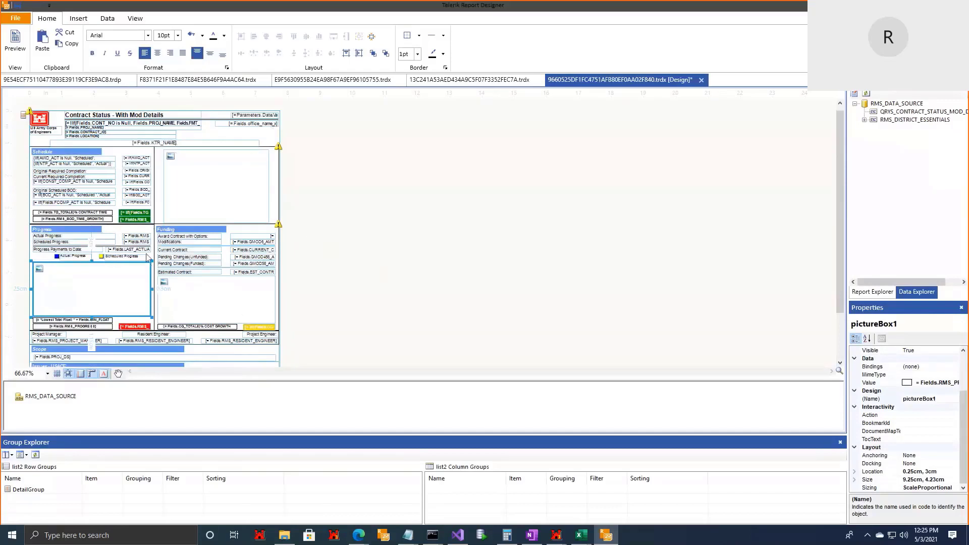
{"action": "scroll", "coordinate": [204, 245], "scroll_direction": "down", "scroll_amount": 3}
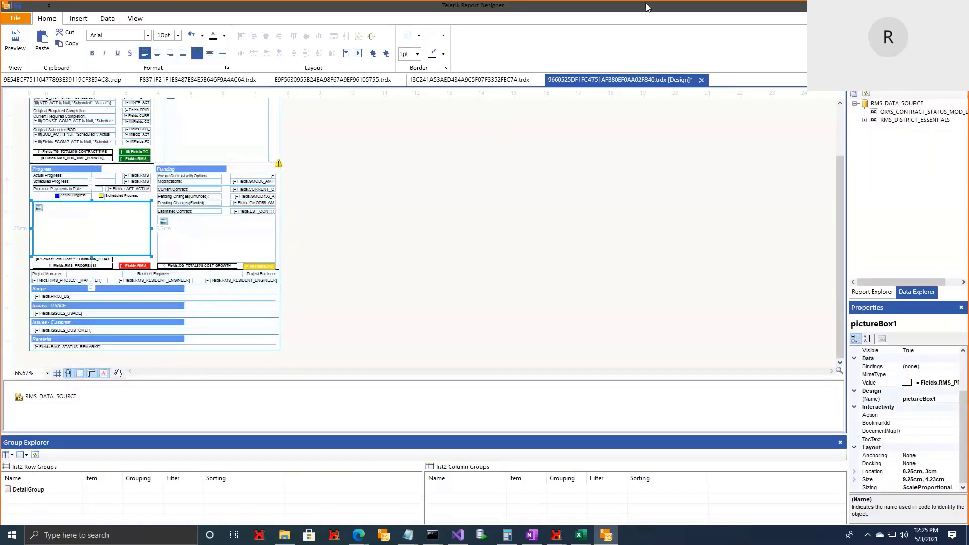
- Move the report designer window aside and bring the second RMS window with the Custom Reports list forward
{"action": "left_click_drag", "start_coordinate": [645, 12], "coordinate": [492, 63]}
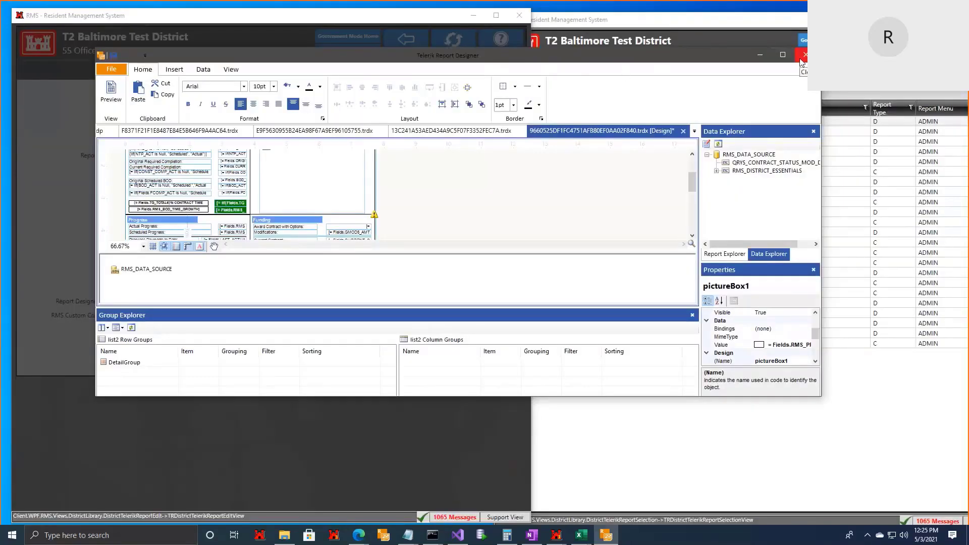
{"action": "left_click_drag", "start_coordinate": [721, 60], "coordinate": [620, 48]}
{"action": "left_click_drag", "start_coordinate": [786, 21], "coordinate": [679, 11]}
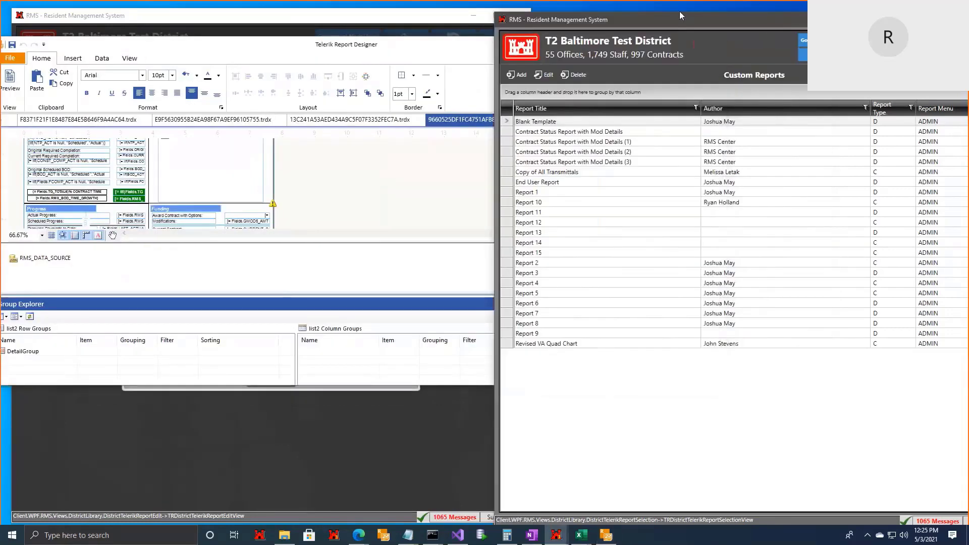
- Return from Custom Reports to the district's contract selection and open the System Library's RMS Asset Store
{"action": "left_click", "coordinate": [794, 43]}
{"action": "left_click", "coordinate": [796, 45]}
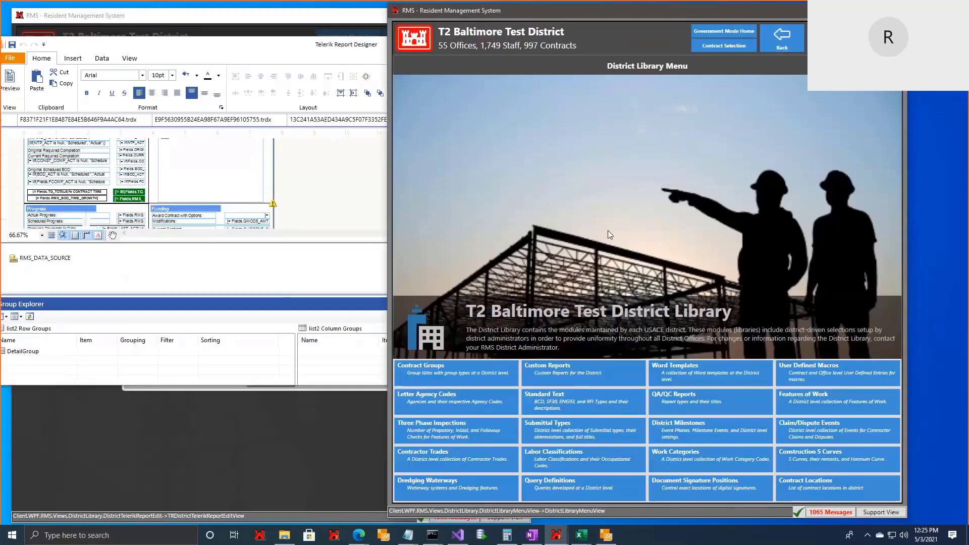
{"action": "left_click", "coordinate": [783, 50]}
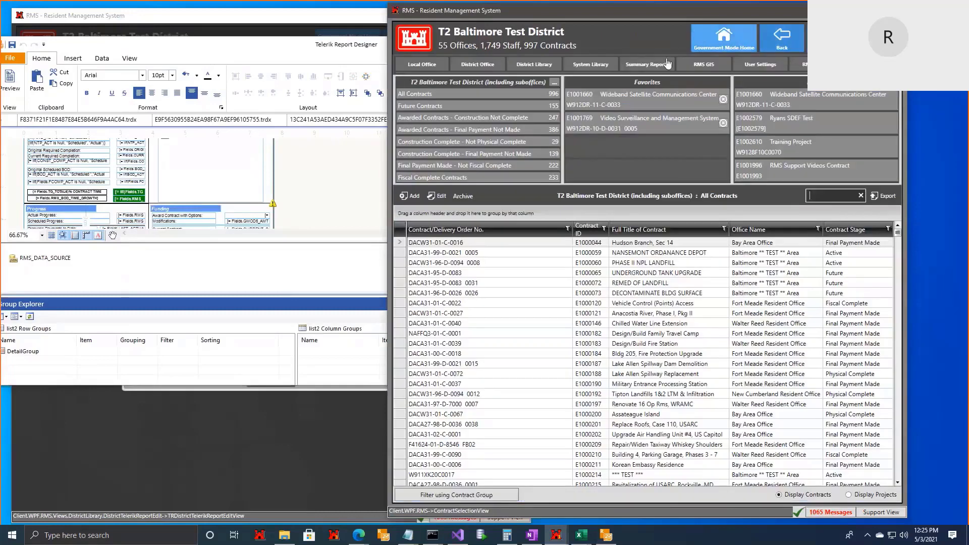
{"action": "left_click", "coordinate": [598, 62]}
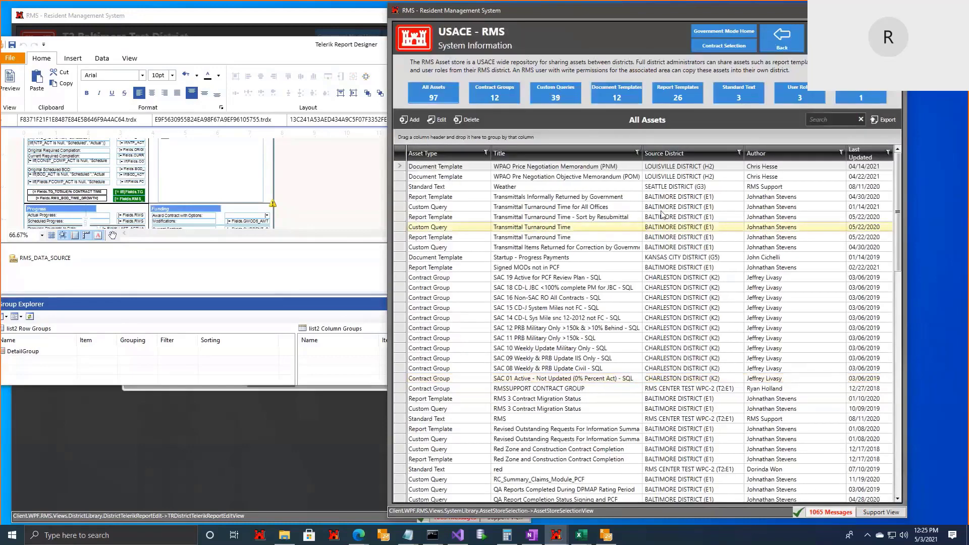
- Search the asset store for "contract stat" and open the Contract Status Report with Mod Details asset
{"action": "type", "text": "on"}
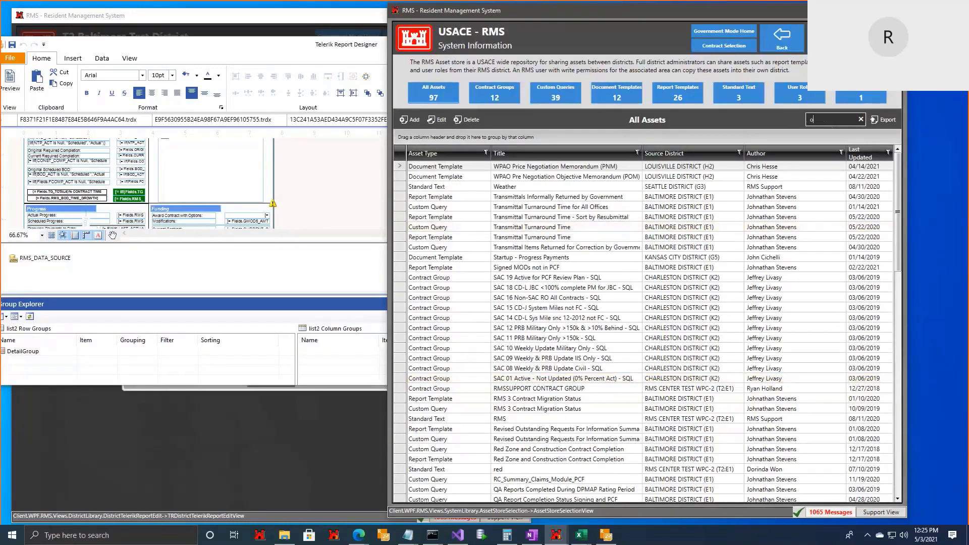
{"action": "type", "text": "tract stat"}
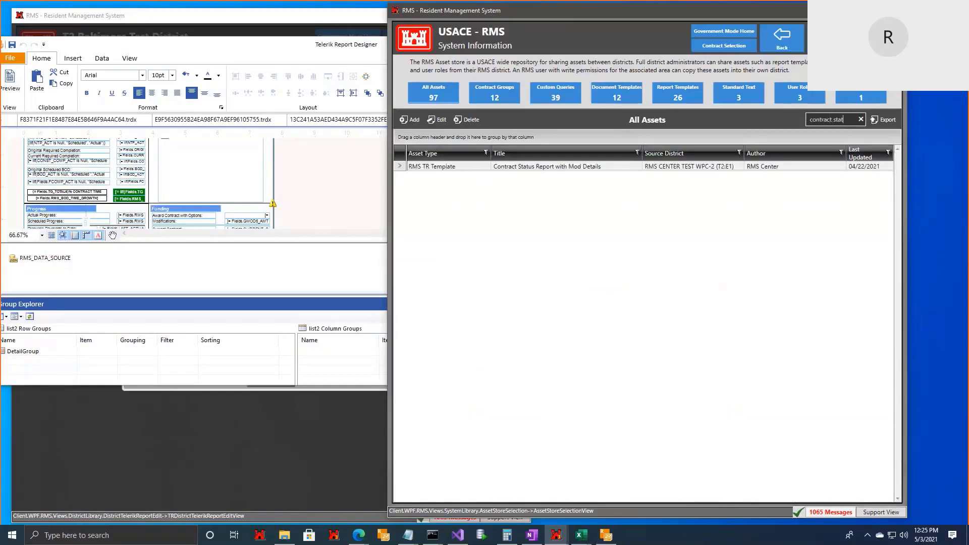
{"action": "left_click", "coordinate": [443, 169]}
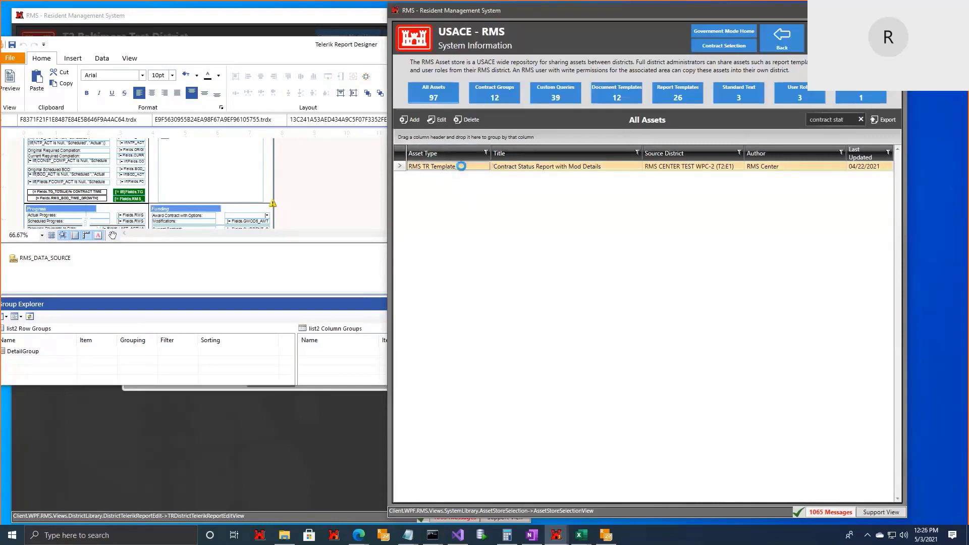
- Copy the Contract Status Report with Mod Details asset into the RMS district and acknowledge the confirmation
{"action": "double_click", "coordinate": [456, 169]}
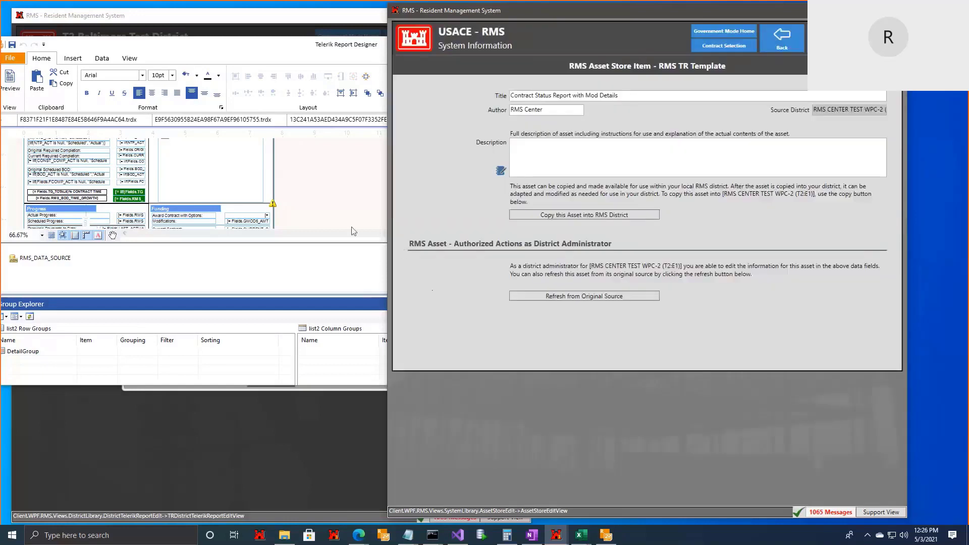
{"action": "left_click", "coordinate": [538, 217]}
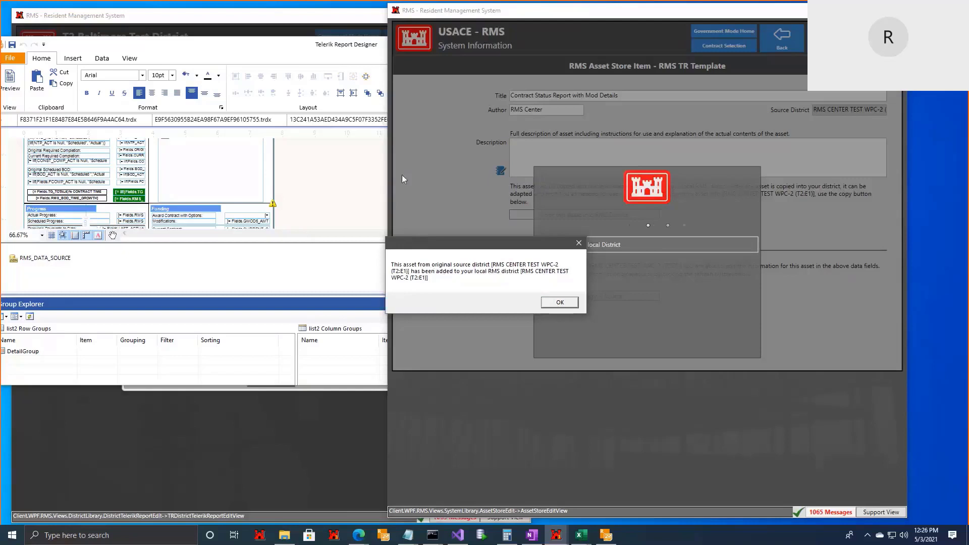
{"action": "left_click", "coordinate": [560, 302]}
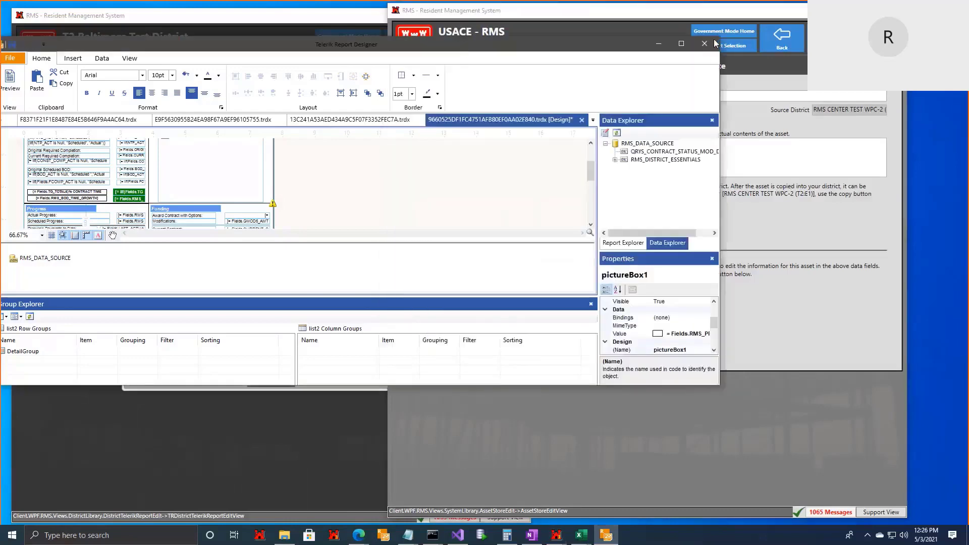
- Close the report designer without saving the template file or writing the design changes to the RMS database
{"action": "left_click", "coordinate": [714, 43]}
{"action": "left_click", "coordinate": [342, 246]}
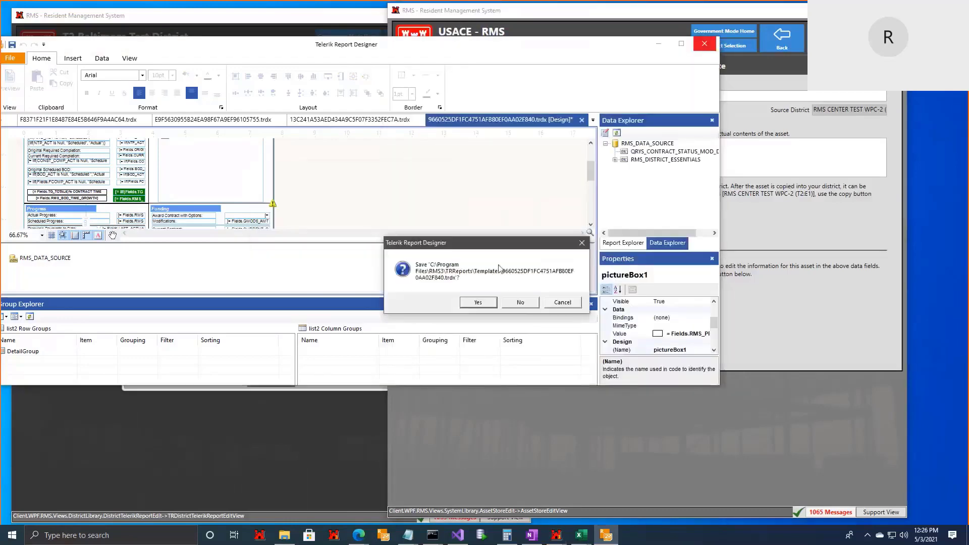
{"action": "left_click", "coordinate": [537, 305]}
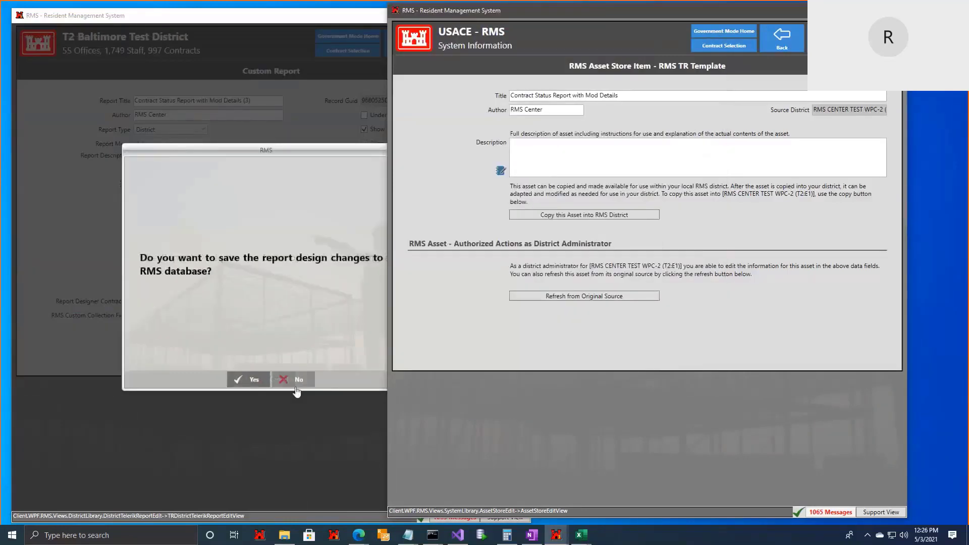
{"action": "left_click", "coordinate": [297, 391]}
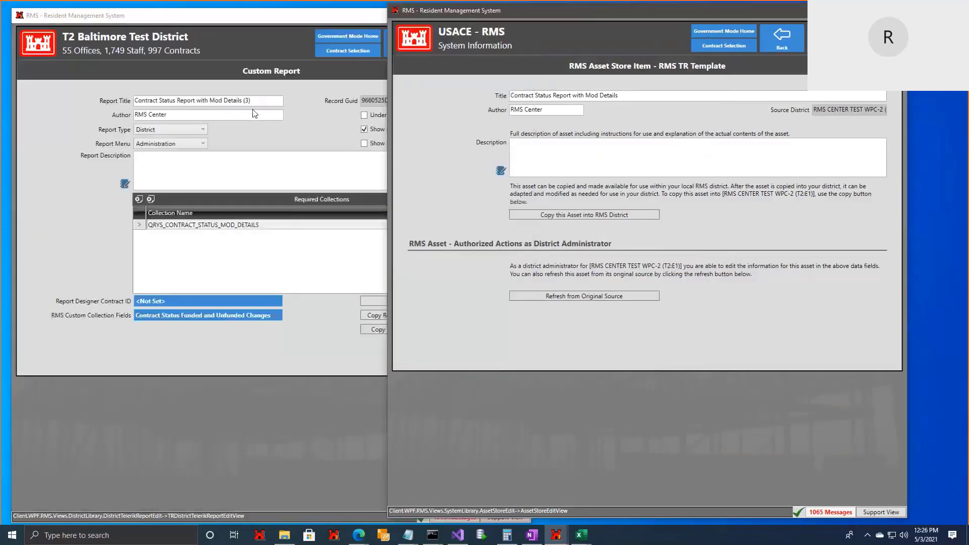
- Return to the Custom Reports list and open the Contract Status Report with Mod Details (7) copy
{"action": "triple_click", "coordinate": [255, 102]}
{"action": "left_click", "coordinate": [406, 43]}
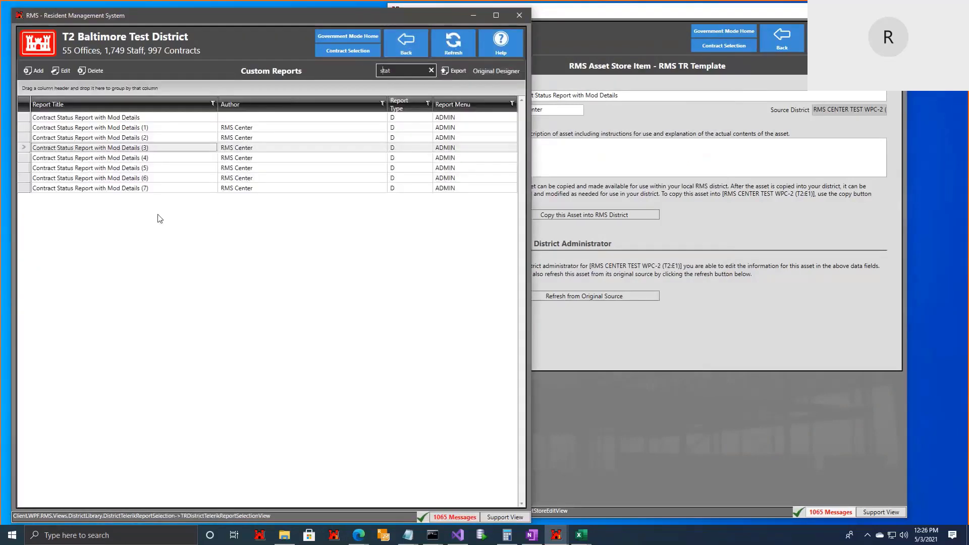
{"action": "left_click", "coordinate": [183, 188]}
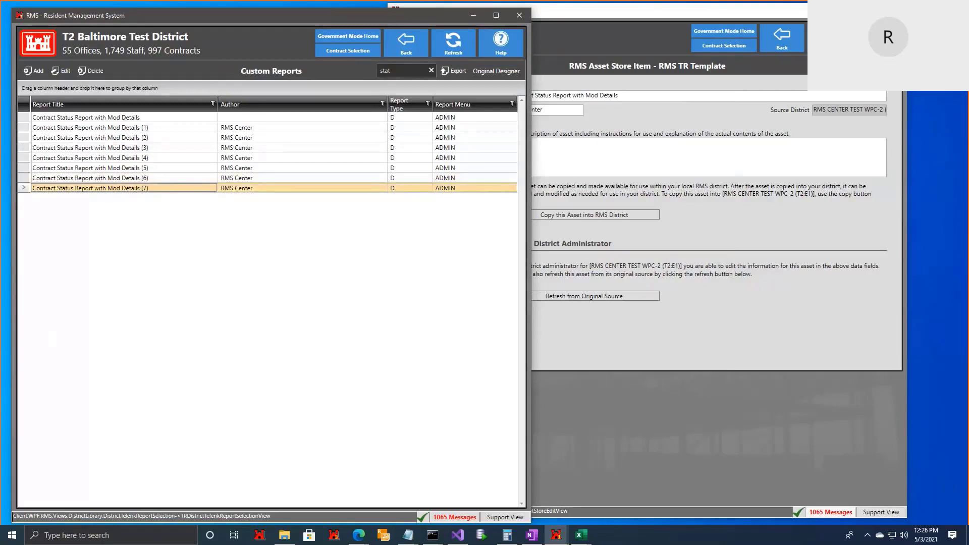
{"action": "left_click", "coordinate": [731, 245]}
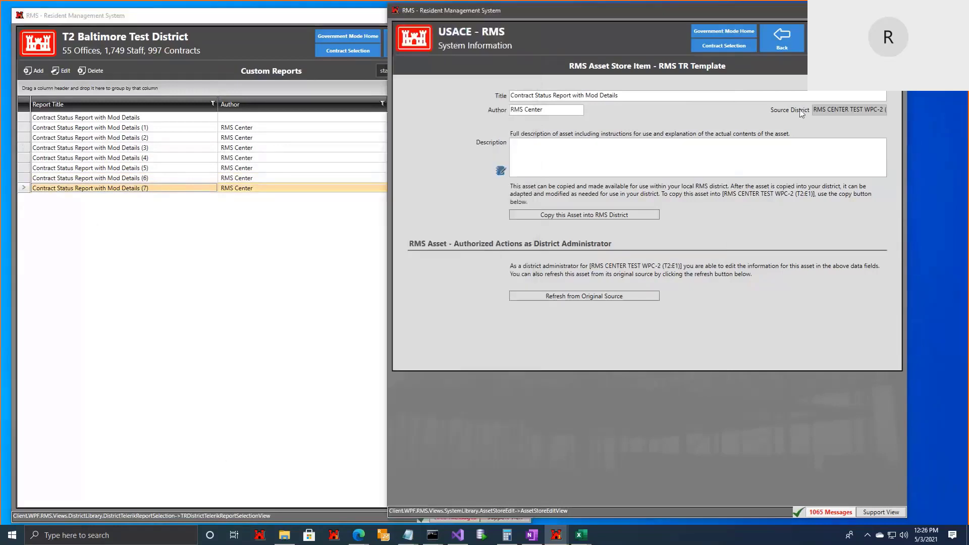
{"action": "double_click", "coordinate": [139, 189]}
{"action": "key", "text": "alt+Tab"}
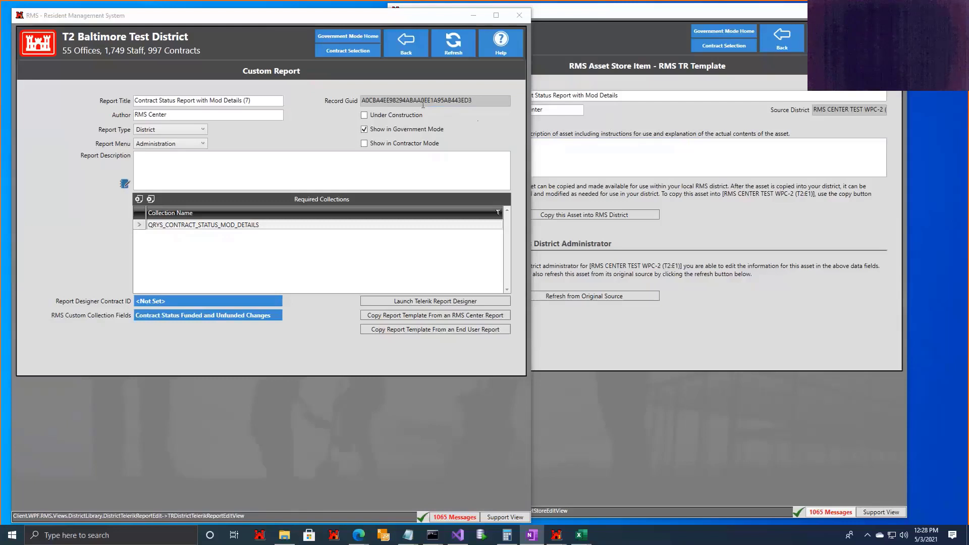
- Leave the report copy, reopen Custom Reports in the UAT Designer version, and open Report 14
{"action": "left_click", "coordinate": [404, 51]}
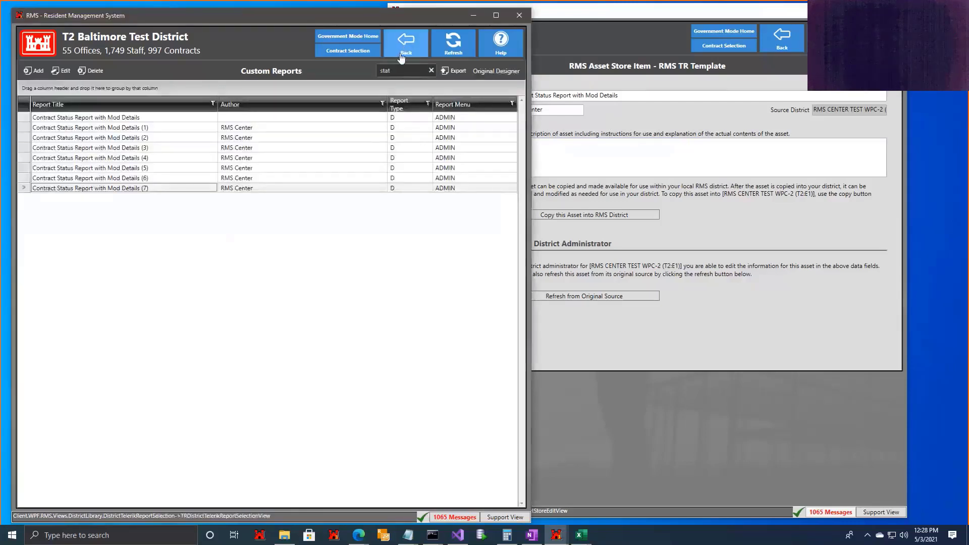
{"action": "left_click", "coordinate": [406, 51]}
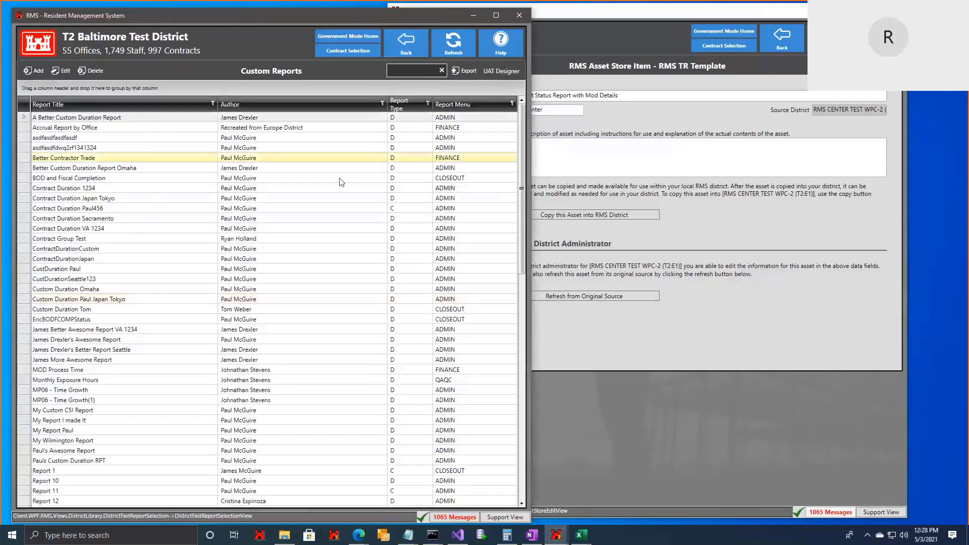
{"action": "left_click", "coordinate": [501, 71]}
{"action": "left_click", "coordinate": [260, 385]}
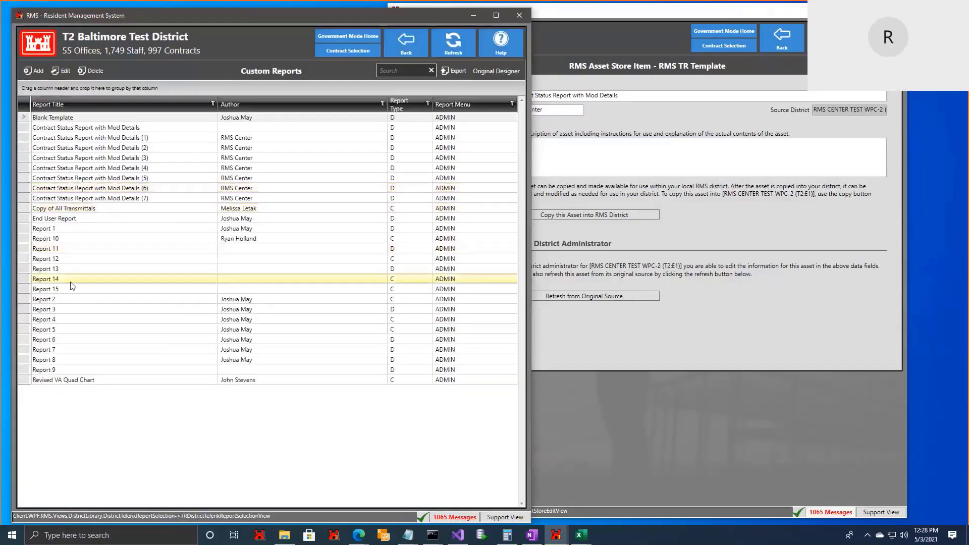
{"action": "double_click", "coordinate": [73, 279]}
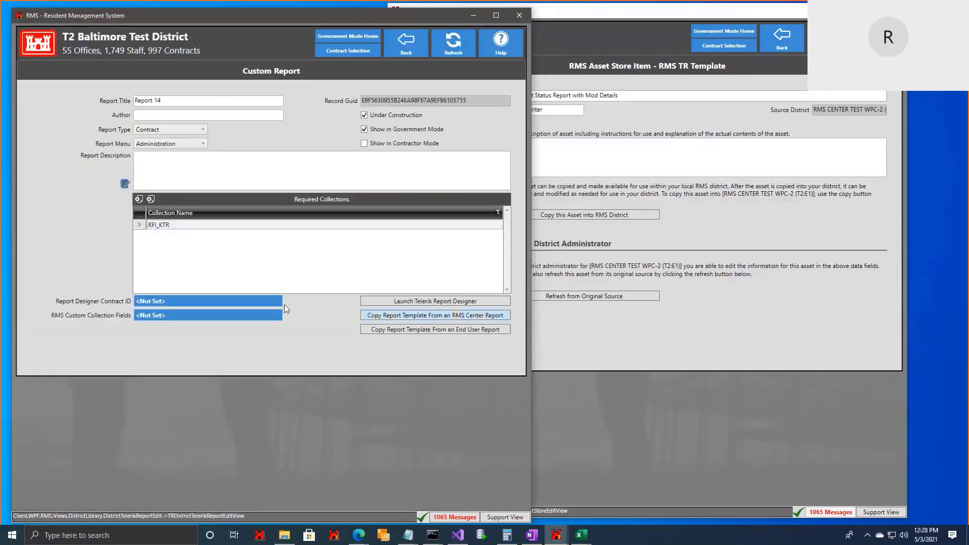
- Look up contract 1660 and set E1001660 as Report 14's Report Designer Contract ID
{"action": "left_click", "coordinate": [254, 304]}
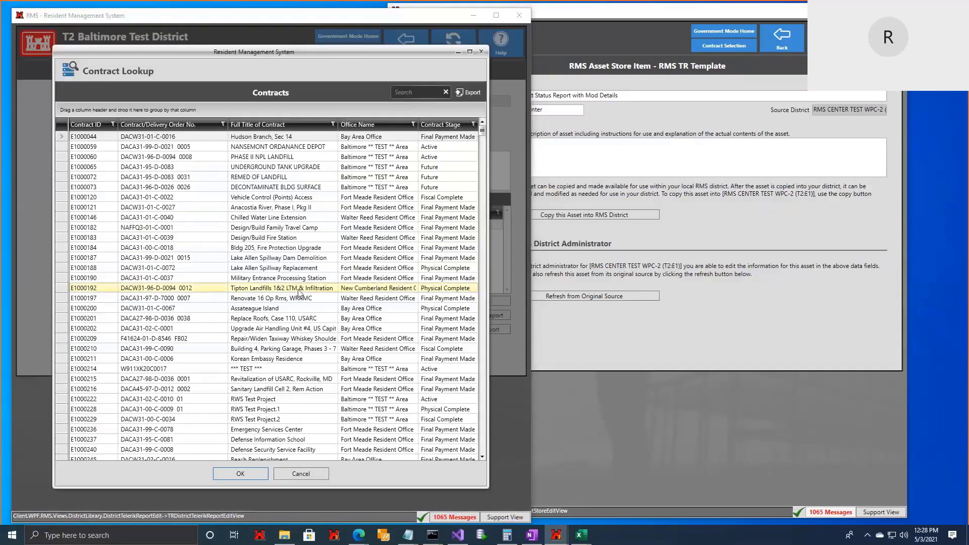
{"action": "type", "text": "1660"}
{"action": "left_click", "coordinate": [141, 141]}
{"action": "double_click", "coordinate": [146, 138]}
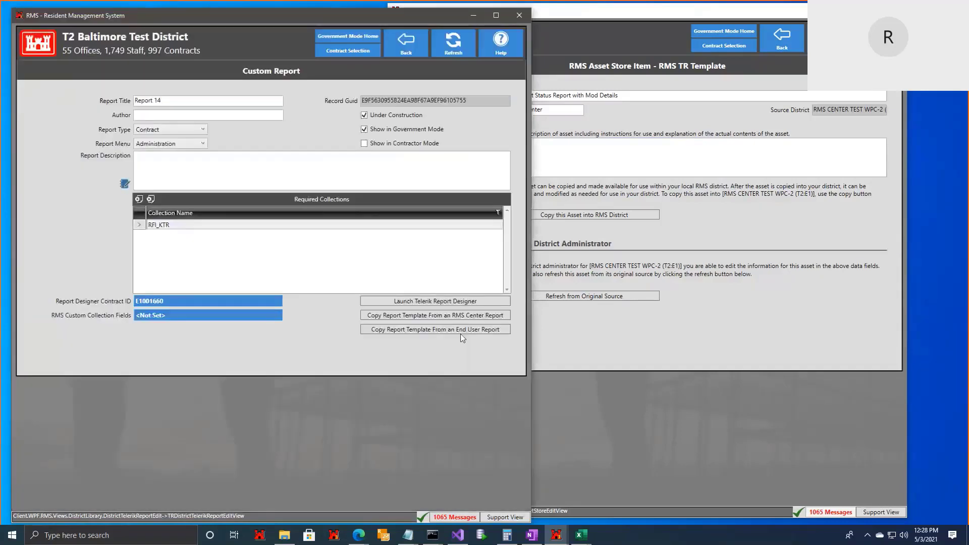
- Launch the Telerik Report Designer for Report 14, overwriting the template file with the database version, and show its design view
{"action": "left_click", "coordinate": [431, 302]}
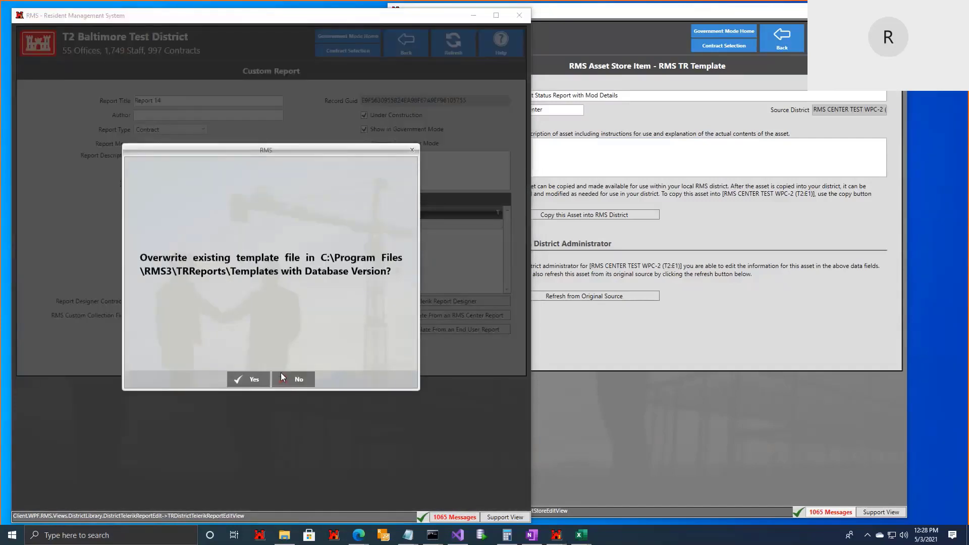
{"action": "left_click", "coordinate": [244, 380]}
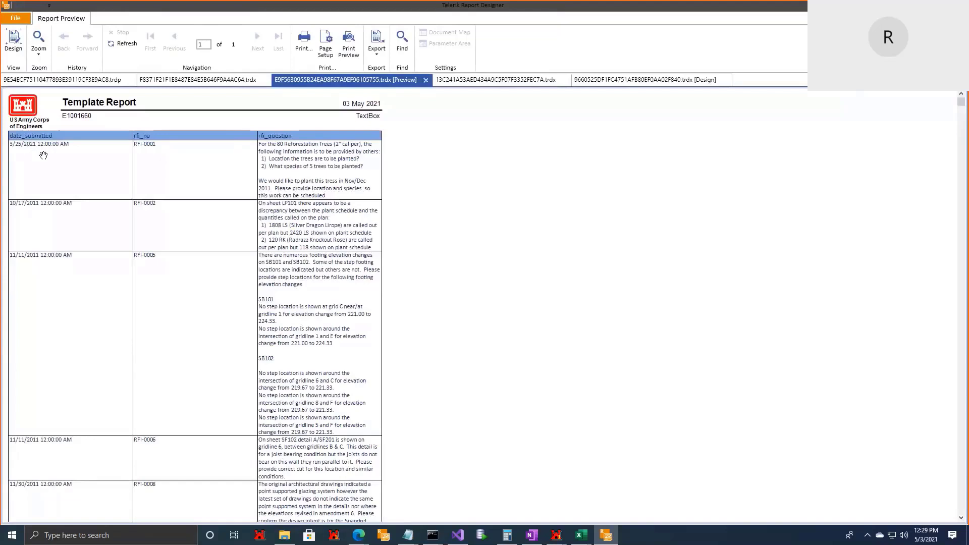
{"action": "left_click", "coordinate": [23, 46]}
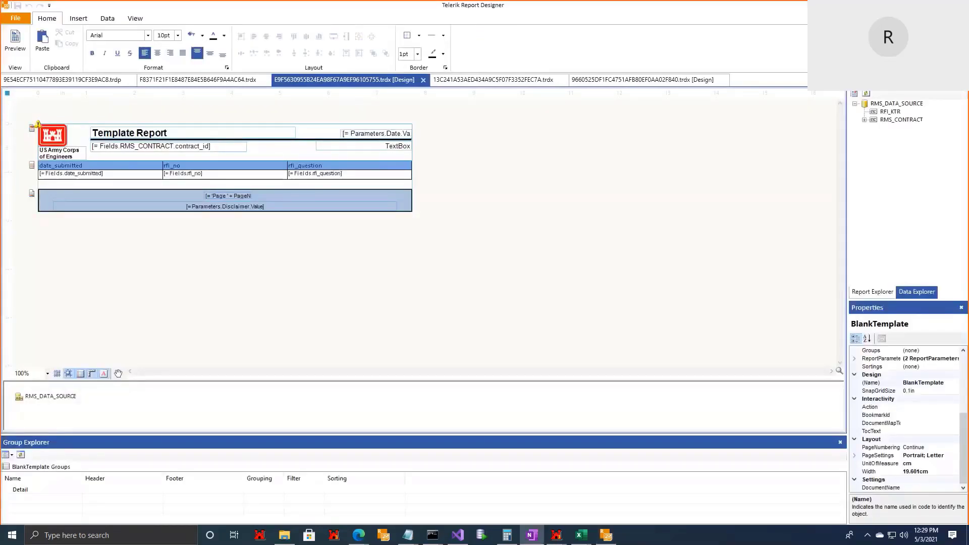
- Add a new binding with the property path Style.BackgroundColor to the table's date_submitted detail cell
{"action": "left_click", "coordinate": [117, 172]}
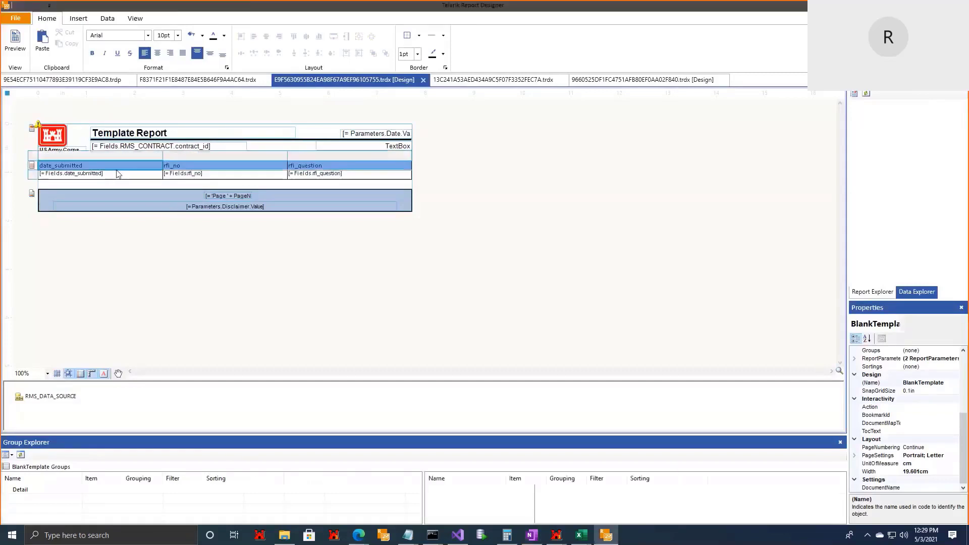
{"action": "left_click", "coordinate": [118, 174]}
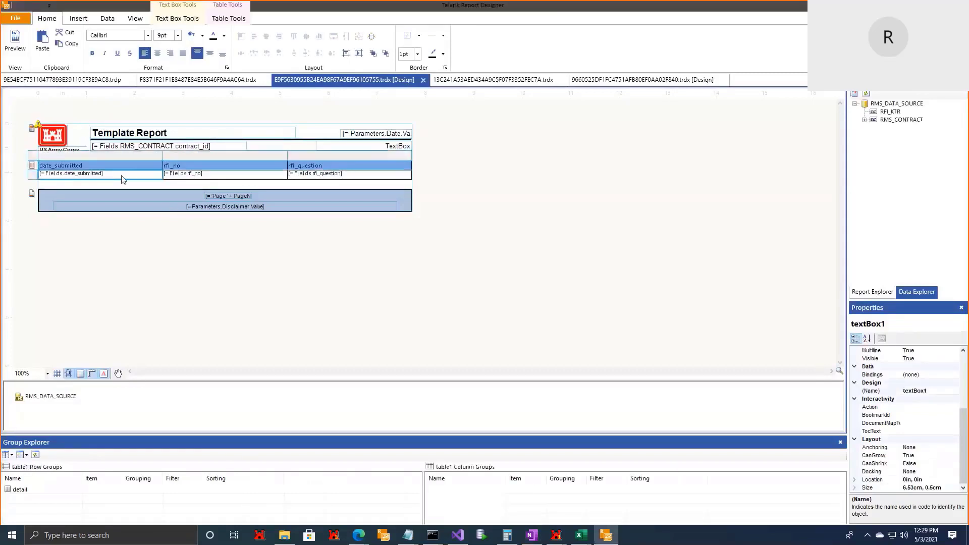
{"action": "scroll", "coordinate": [912, 447], "scroll_direction": "up", "scroll_amount": 3}
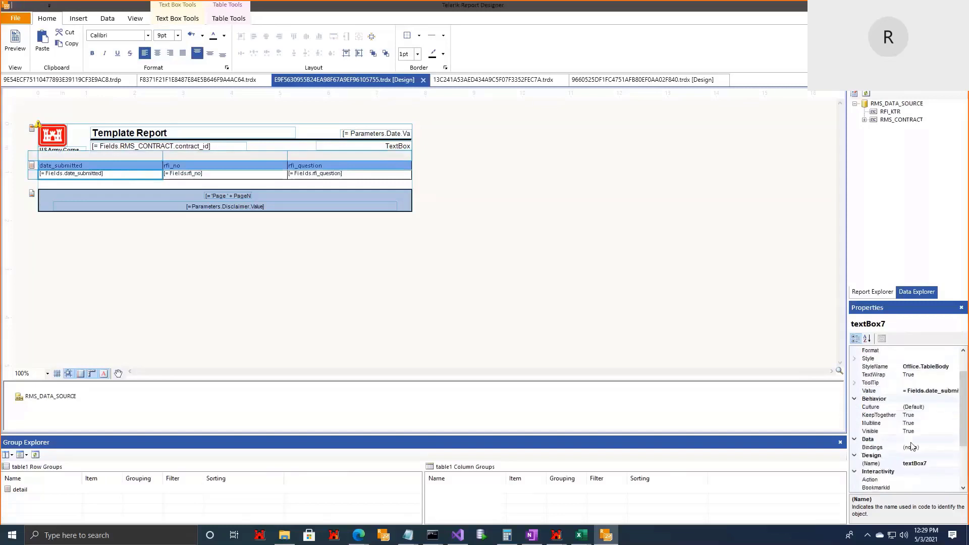
{"action": "scroll", "coordinate": [911, 446], "scroll_direction": "down", "scroll_amount": 1}
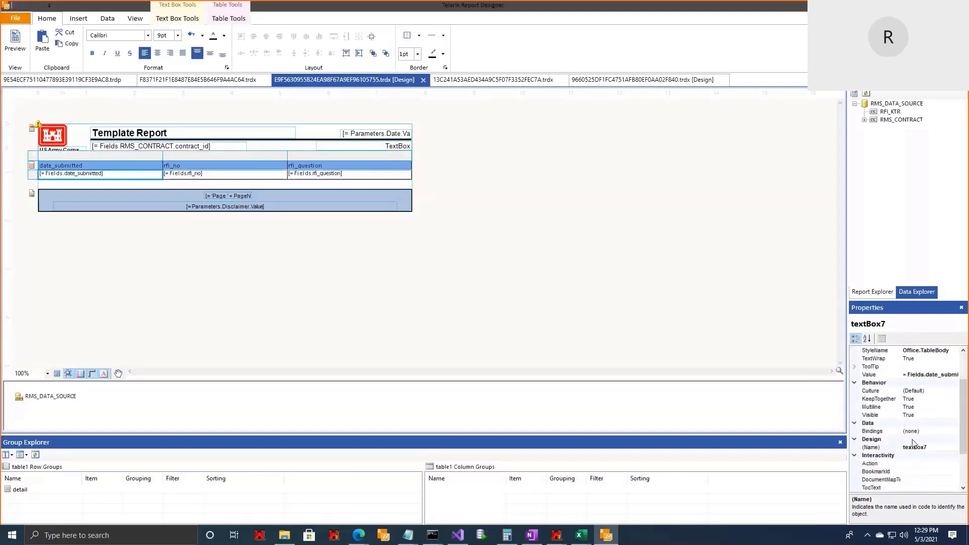
{"action": "left_click", "coordinate": [938, 432]}
{"action": "left_click", "coordinate": [954, 431]}
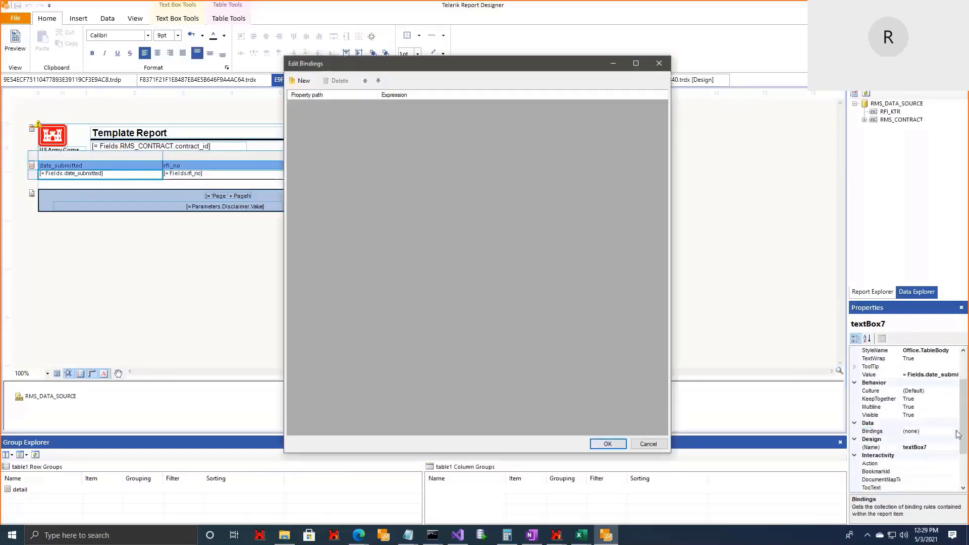
{"action": "left_click", "coordinate": [301, 82]}
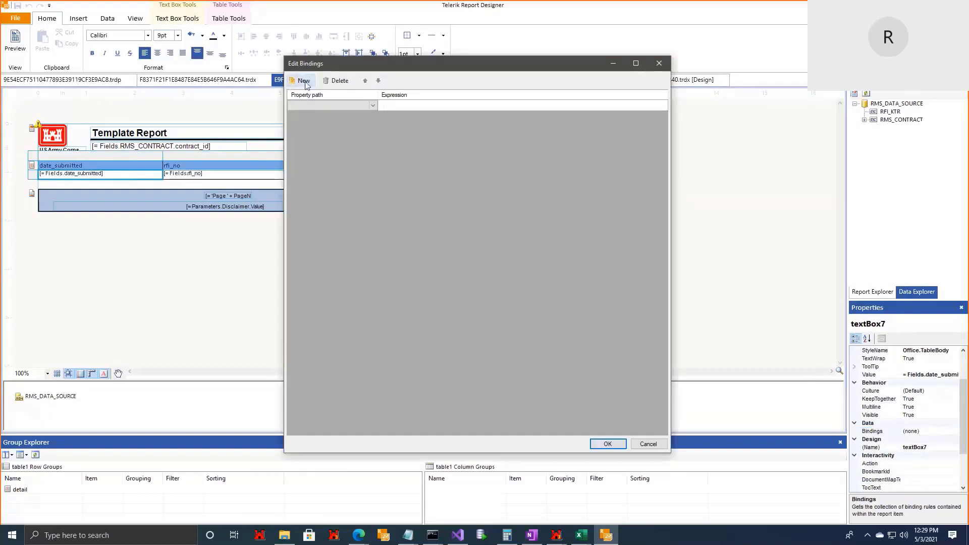
{"action": "left_click", "coordinate": [372, 105]}
{"action": "left_click", "coordinate": [372, 105]}
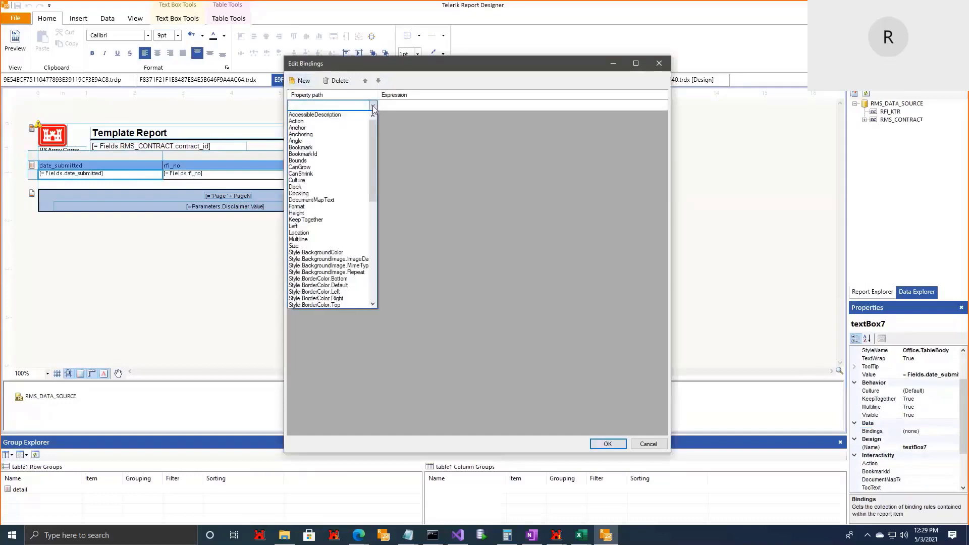
{"action": "left_click", "coordinate": [345, 254]}
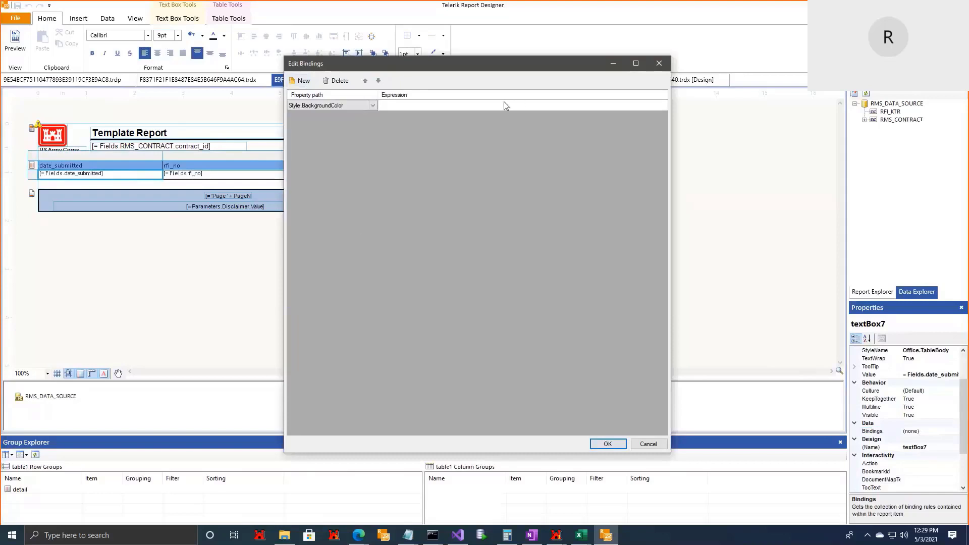
- Set the binding's expression to "= Fields.date_submitted < 3/25/21", apply it, and preview the report
{"action": "left_click", "coordinate": [503, 104]}
{"action": "left_click", "coordinate": [662, 106]}
{"action": "left_click", "coordinate": [497, 113]}
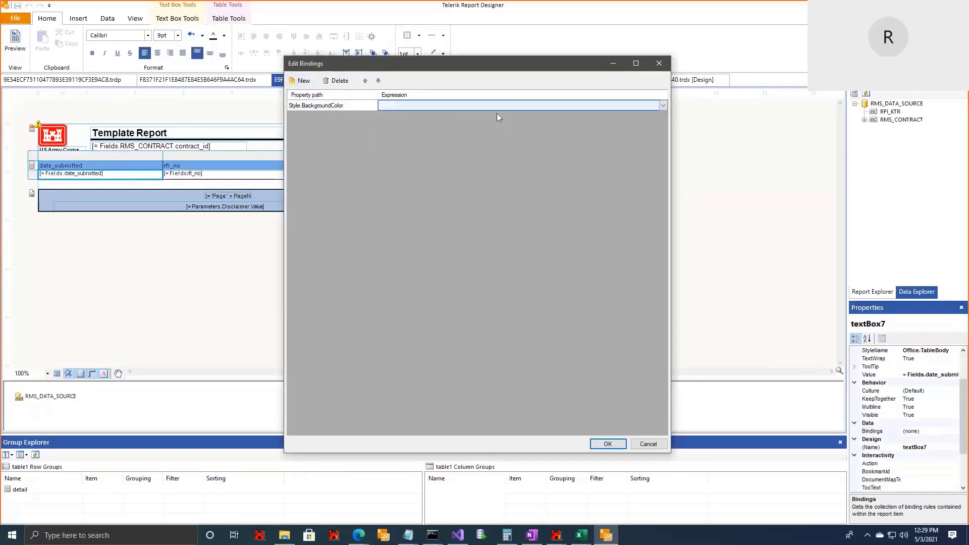
{"action": "left_click", "coordinate": [429, 105]}
{"action": "type", "text": "= Fields."}
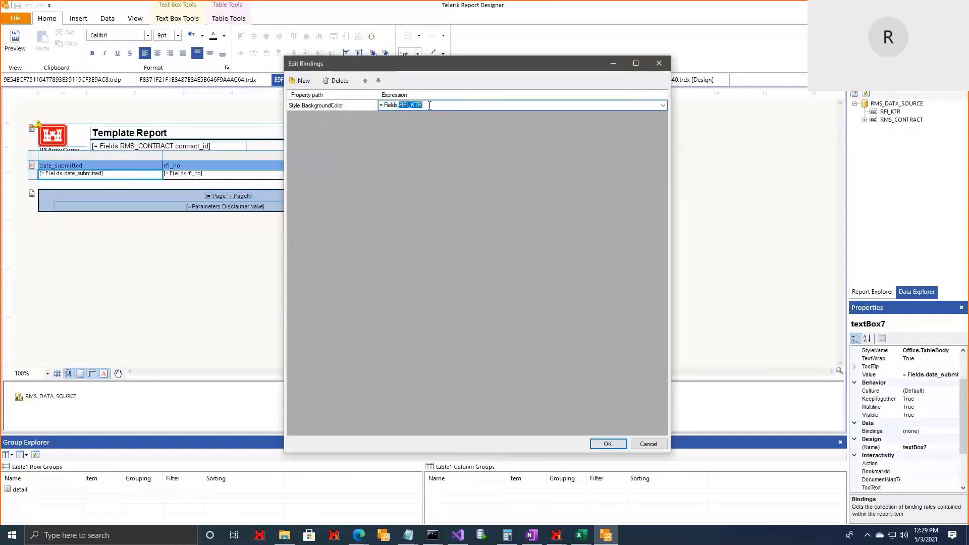
{"action": "type", "text": "date_submitted < 3/25/21"}
{"action": "left_click", "coordinate": [365, 107]}
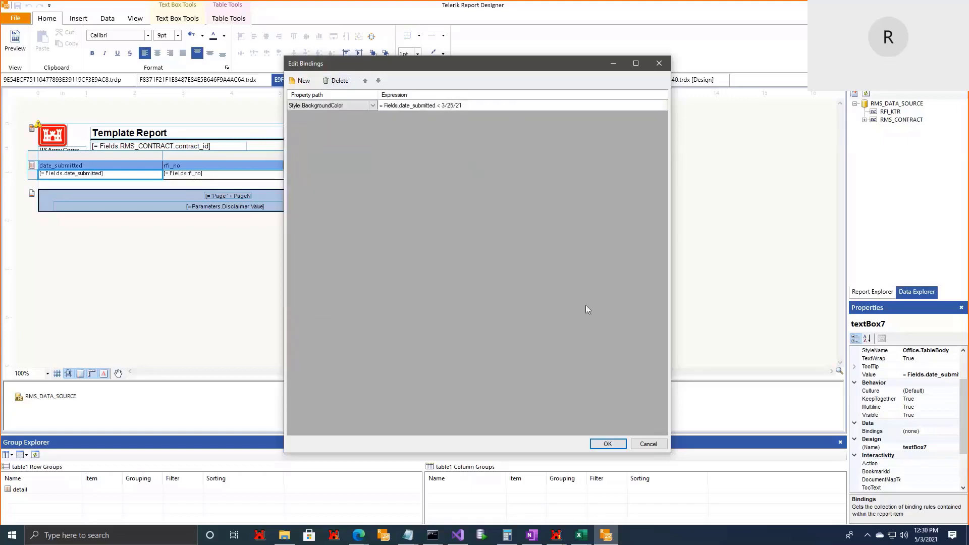
{"action": "left_click", "coordinate": [611, 445]}
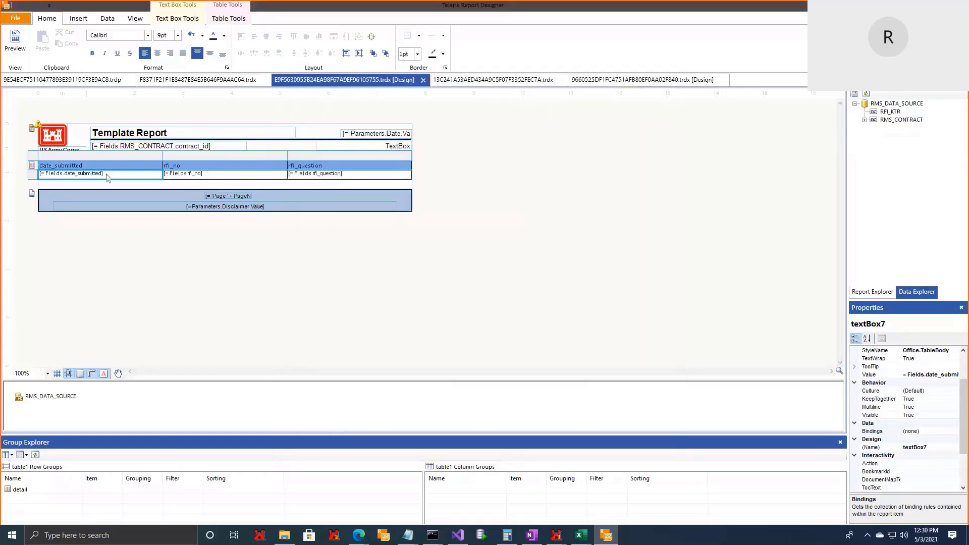
{"action": "left_click", "coordinate": [15, 48]}
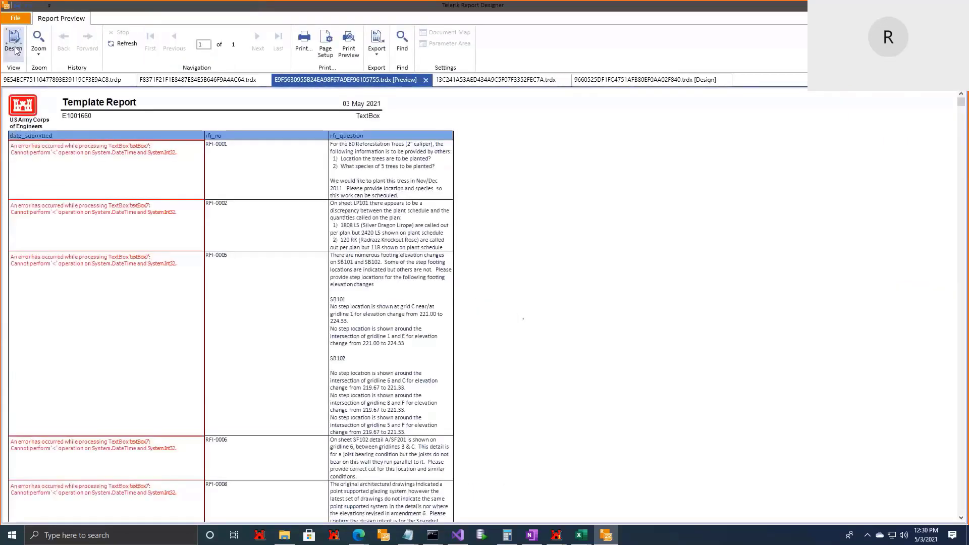
- Return to the design view and examine the date_submitted detail cell's value expression, leaving it without edits
{"action": "left_click", "coordinate": [16, 49]}
{"action": "right_click", "coordinate": [140, 175]}
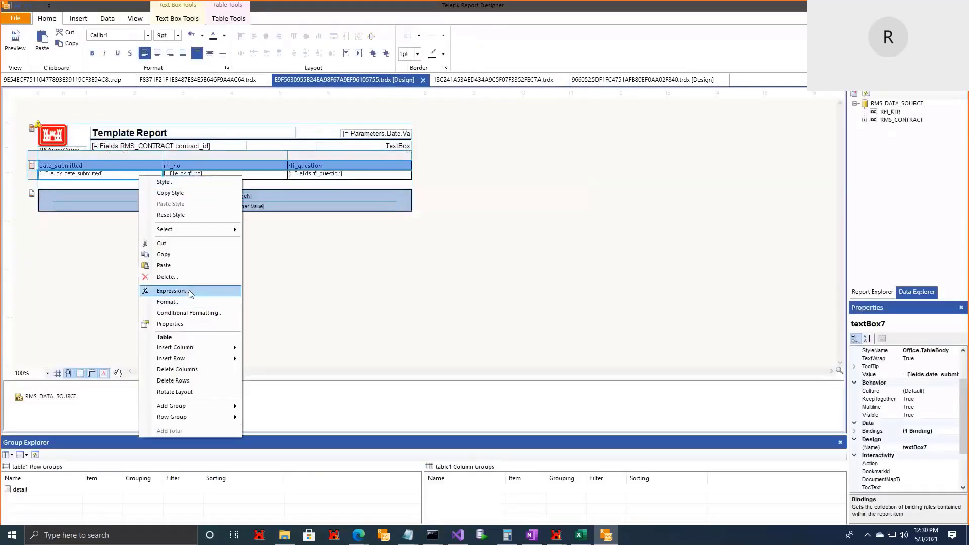
{"action": "left_click", "coordinate": [190, 290]}
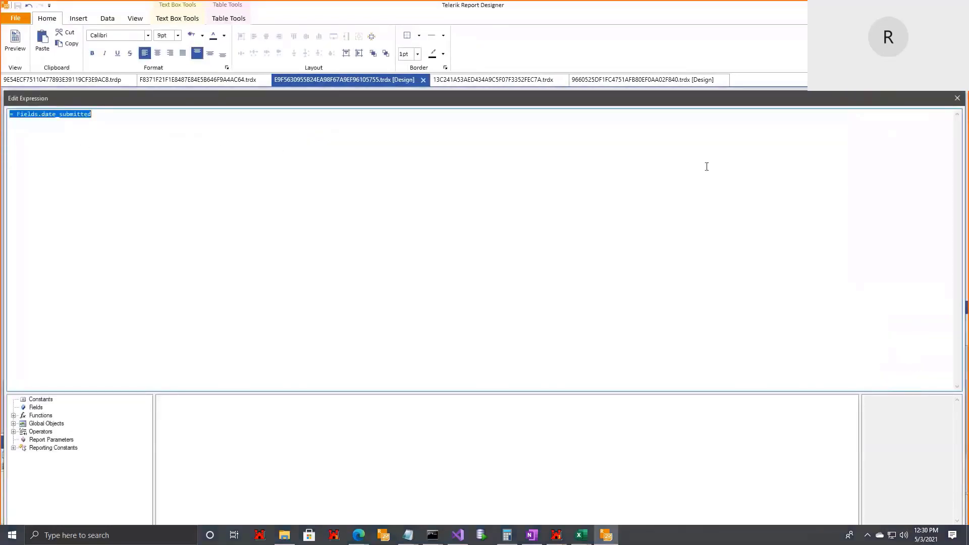
{"action": "left_click", "coordinate": [77, 114]}
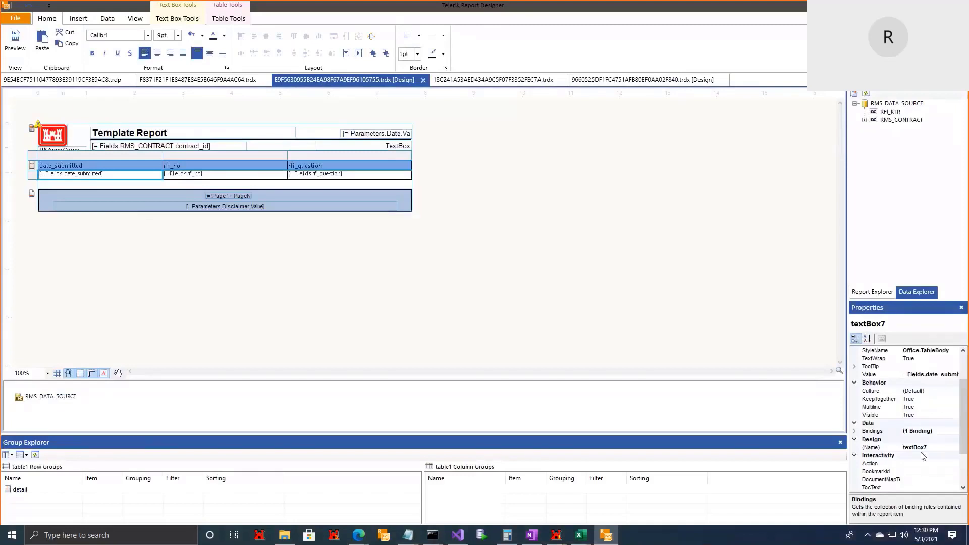
- Review the bindings of the table's date_submitted detail cell and close them without changes
{"action": "left_click", "coordinate": [914, 432]}
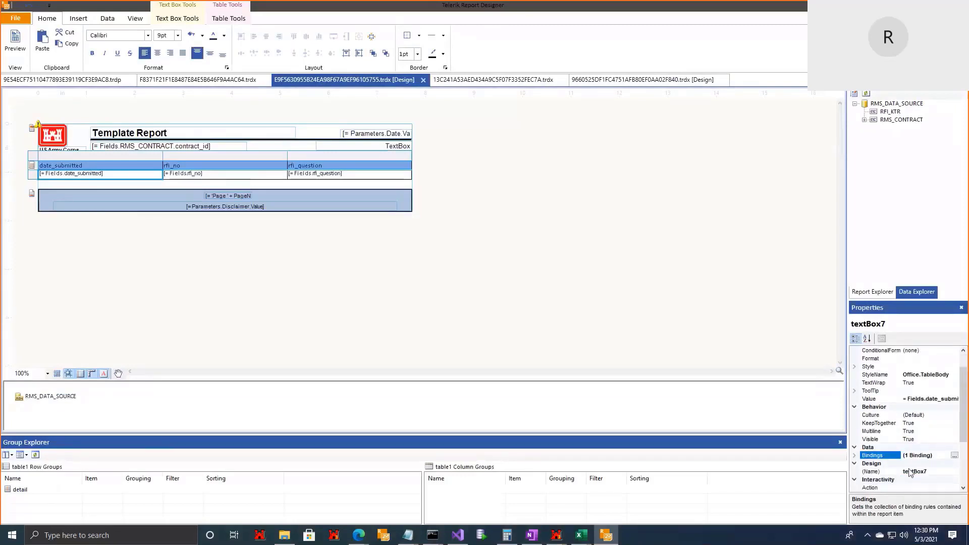
{"action": "scroll", "coordinate": [943, 444], "scroll_direction": "down", "scroll_amount": 1}
{"action": "left_click", "coordinate": [953, 455]}
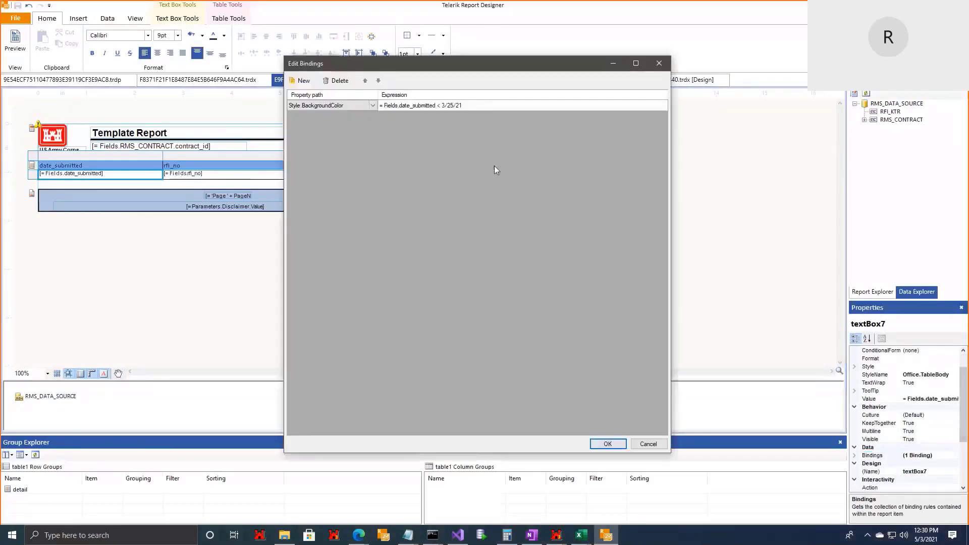
{"action": "left_click", "coordinate": [659, 63]}
{"action": "mouse_move", "coordinate": [556, 535]}
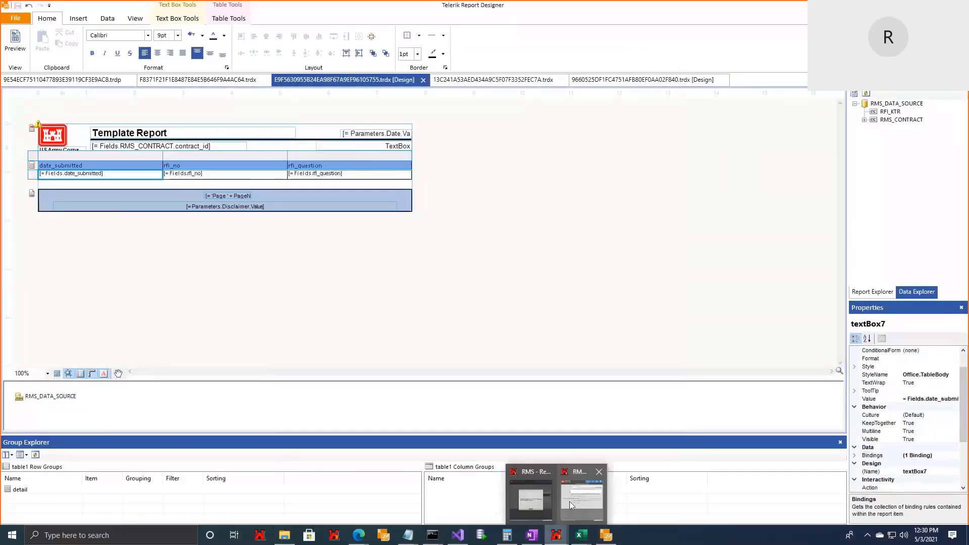
{"action": "left_click", "coordinate": [590, 504]}
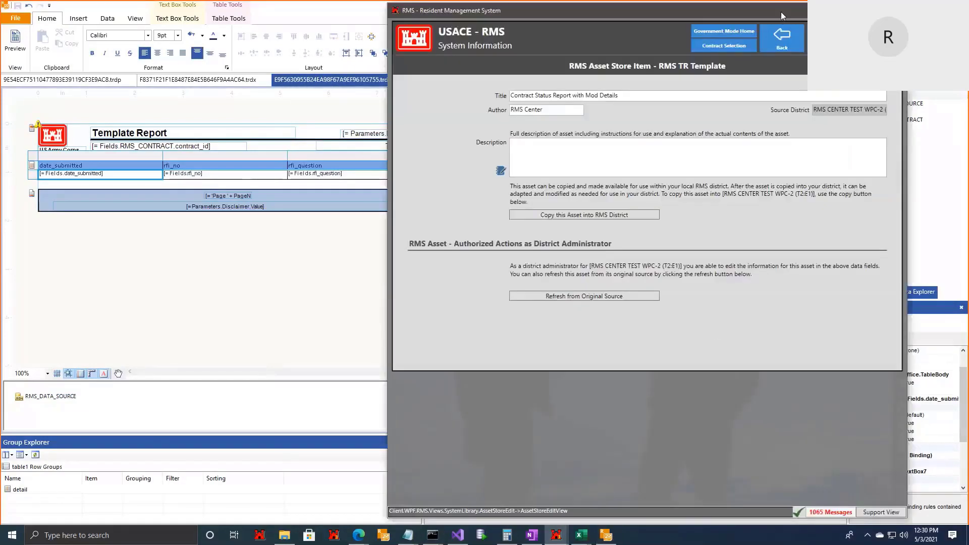
{"action": "left_click", "coordinate": [848, 10]}
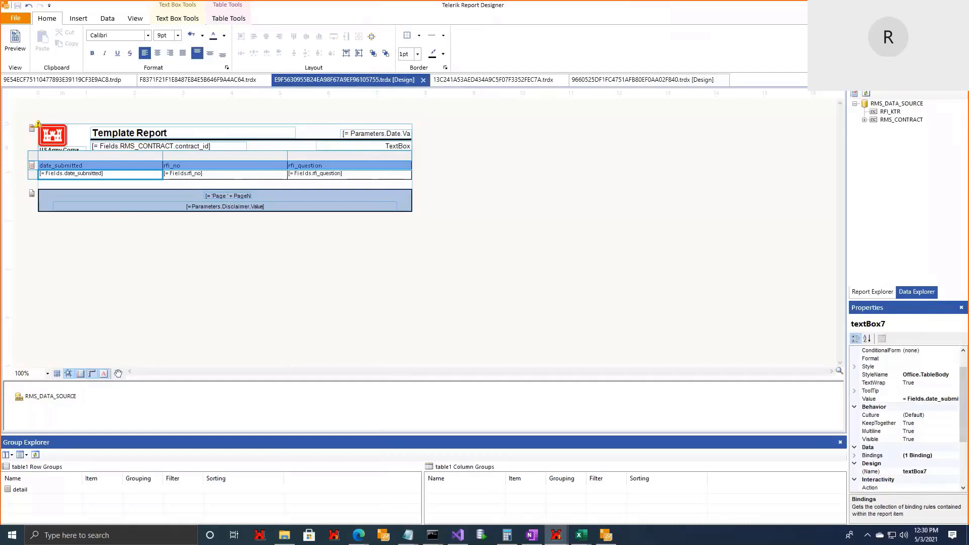
- Close the Telerik Report Designer, choosing to reopen the same documents next time, and save the design changes to the RMS database
{"action": "left_click", "coordinate": [956, 5]}
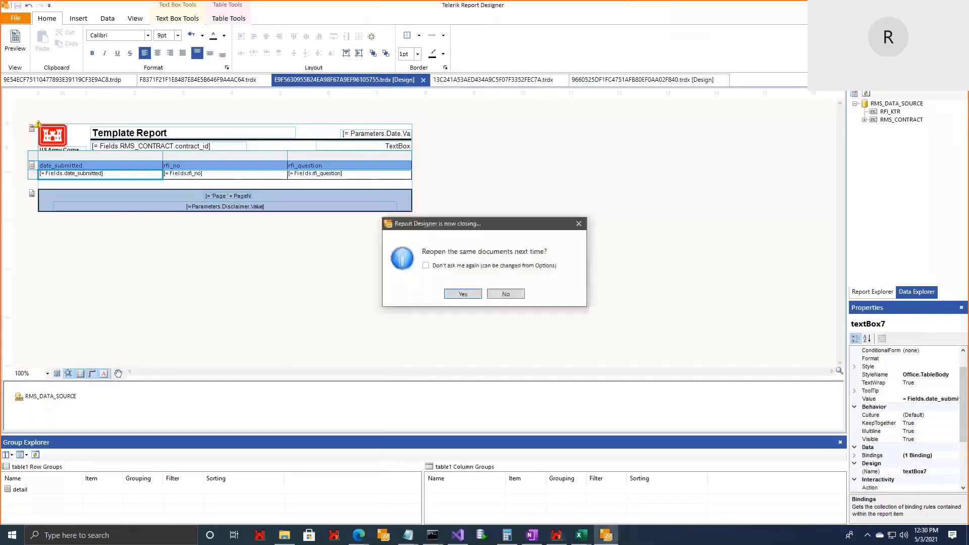
{"action": "left_click", "coordinate": [473, 297]}
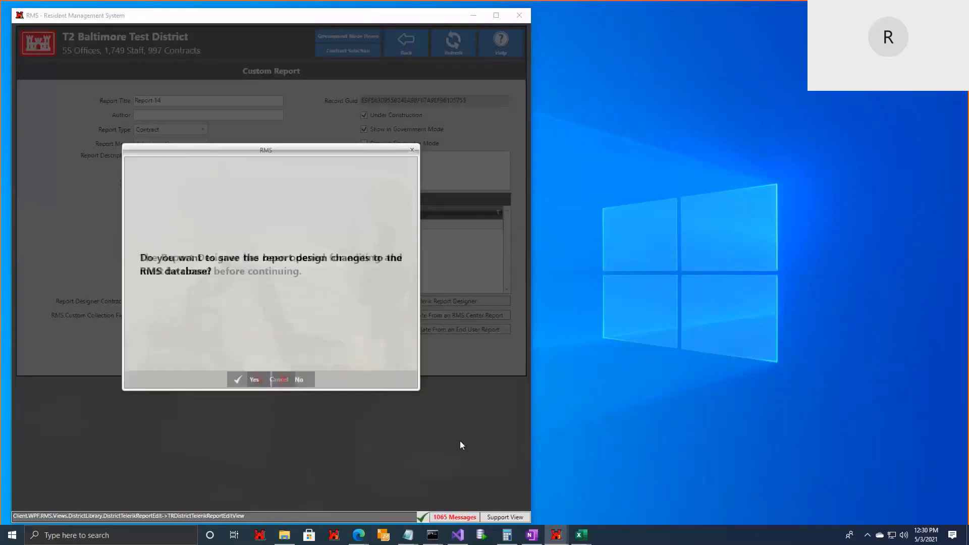
{"action": "left_click", "coordinate": [234, 370]}
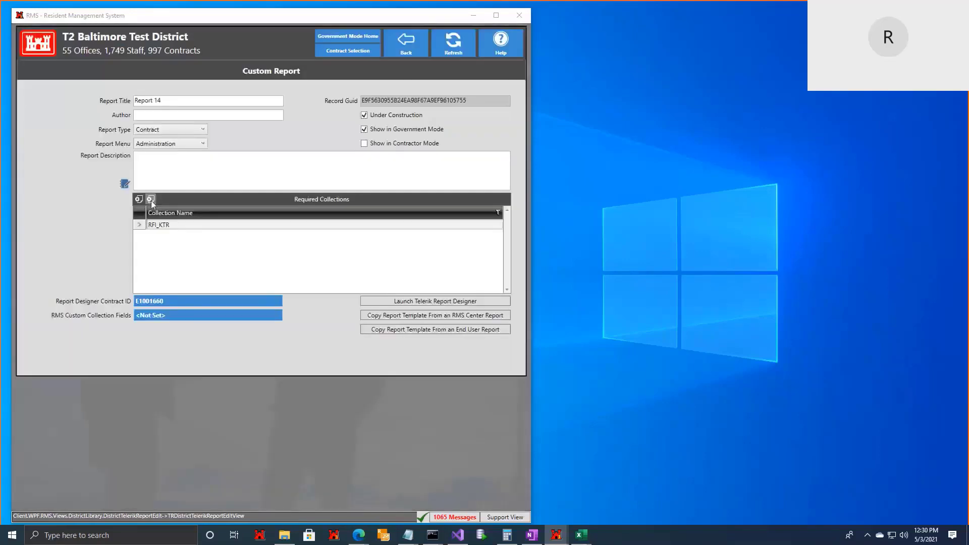
- Replace Report 14's required collection RFI_KTR with KTR_DESC and launch the Telerik Report Designer, overwriting the template file with the database version
{"action": "left_click", "coordinate": [150, 199]}
{"action": "left_click", "coordinate": [248, 305]}
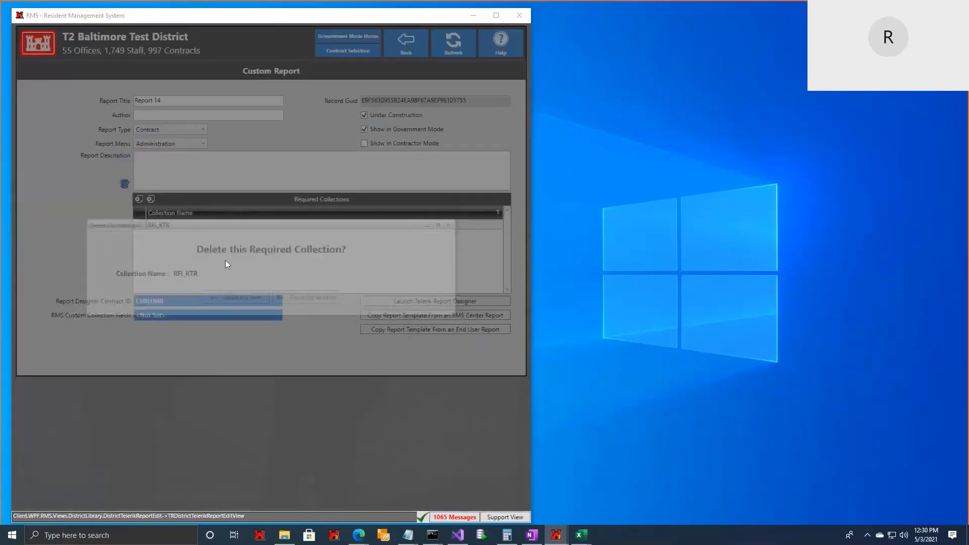
{"action": "left_click", "coordinate": [140, 198]}
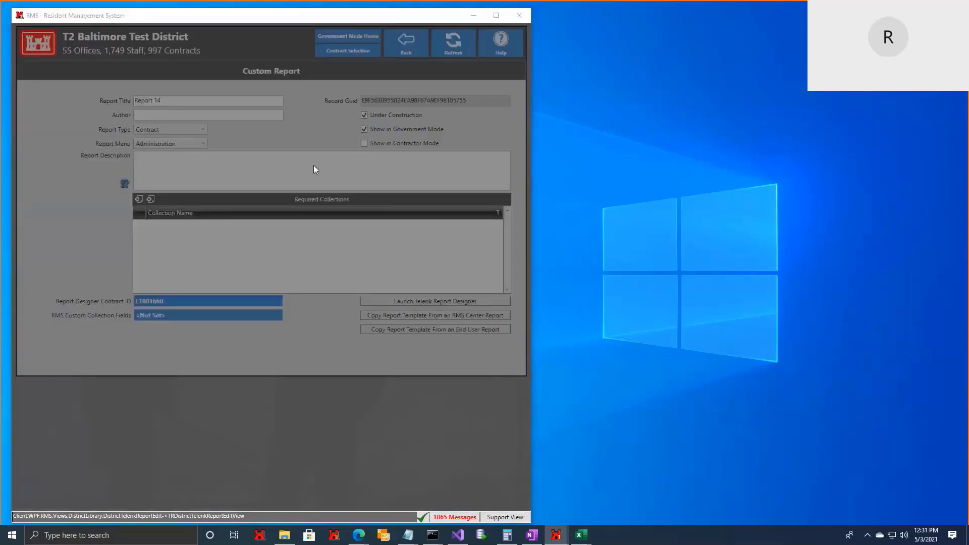
{"action": "type", "text": "ktr_desc"}
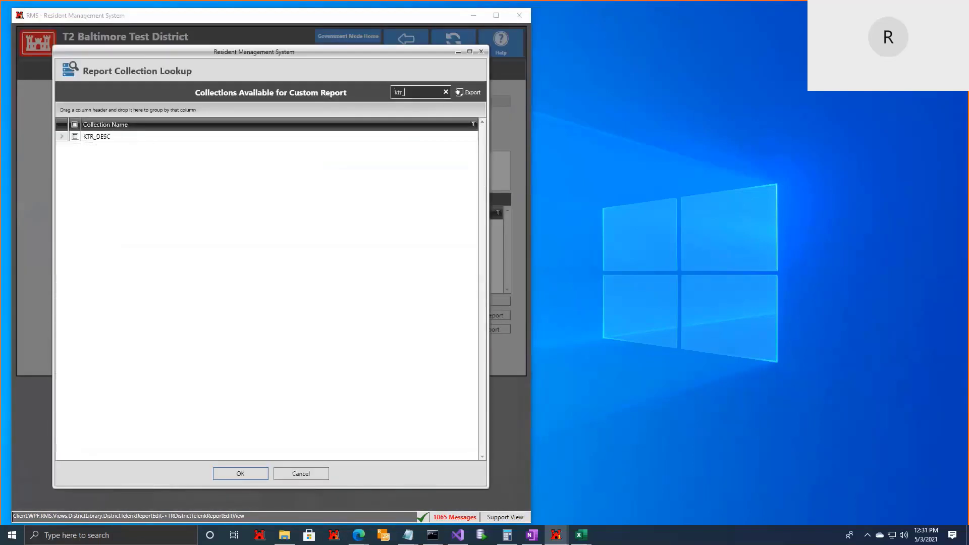
{"action": "left_click", "coordinate": [137, 137]}
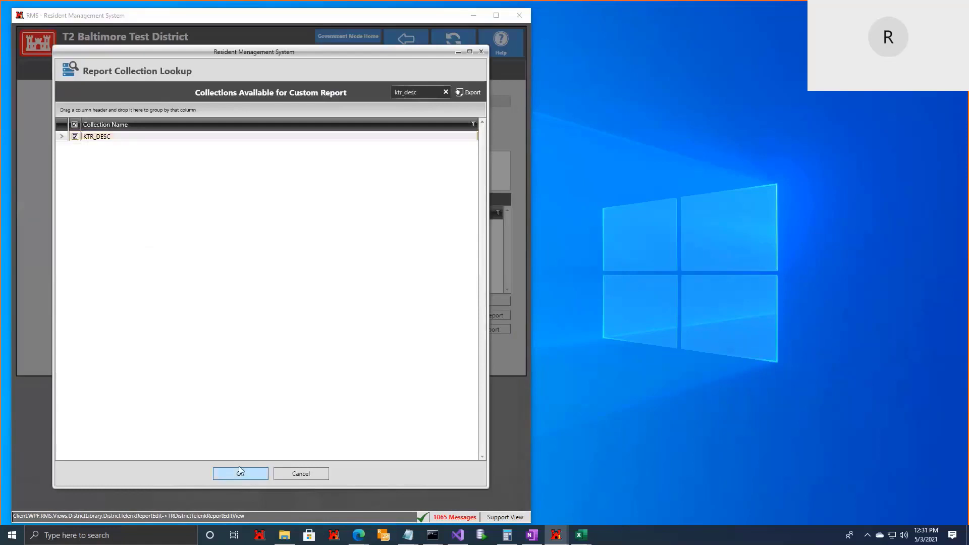
{"action": "left_click", "coordinate": [240, 474]}
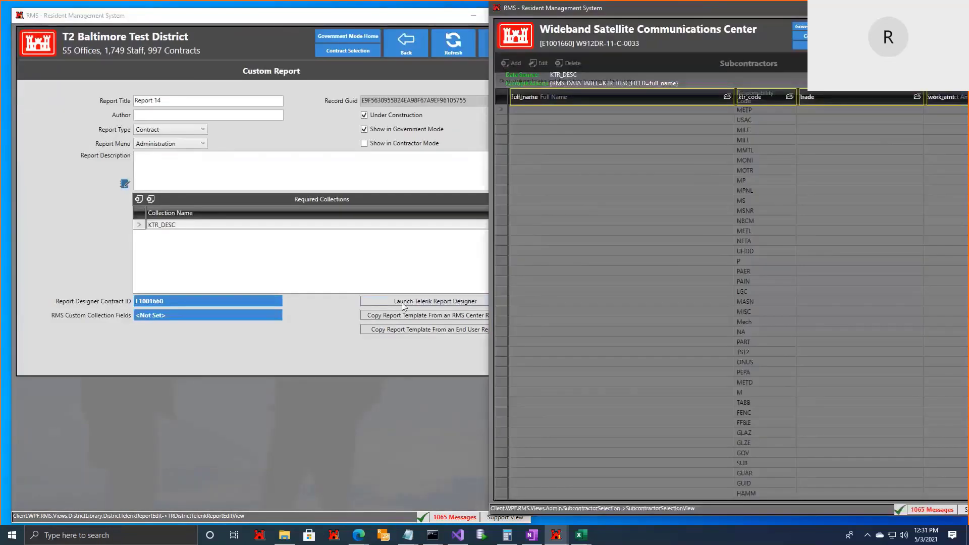
{"action": "left_click", "coordinate": [403, 304]}
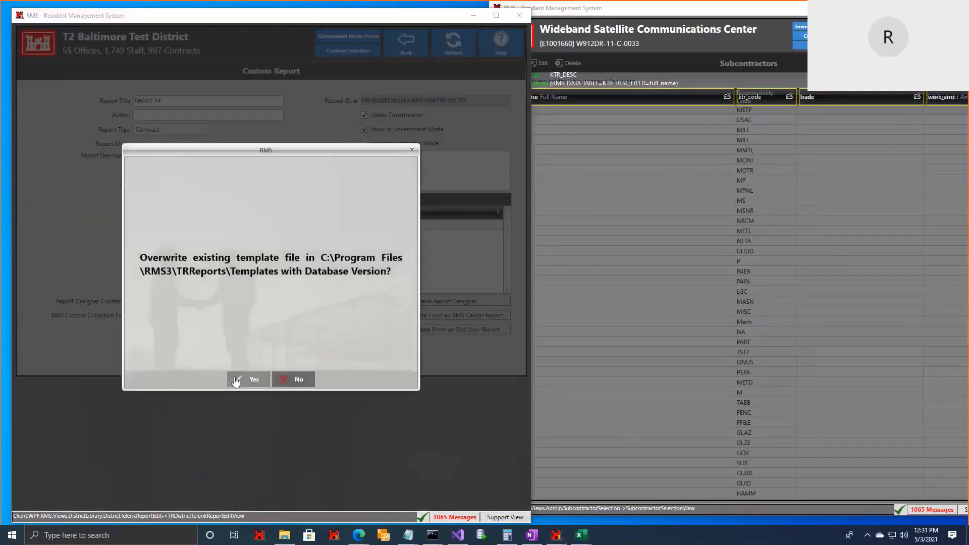
{"action": "left_click", "coordinate": [234, 380]}
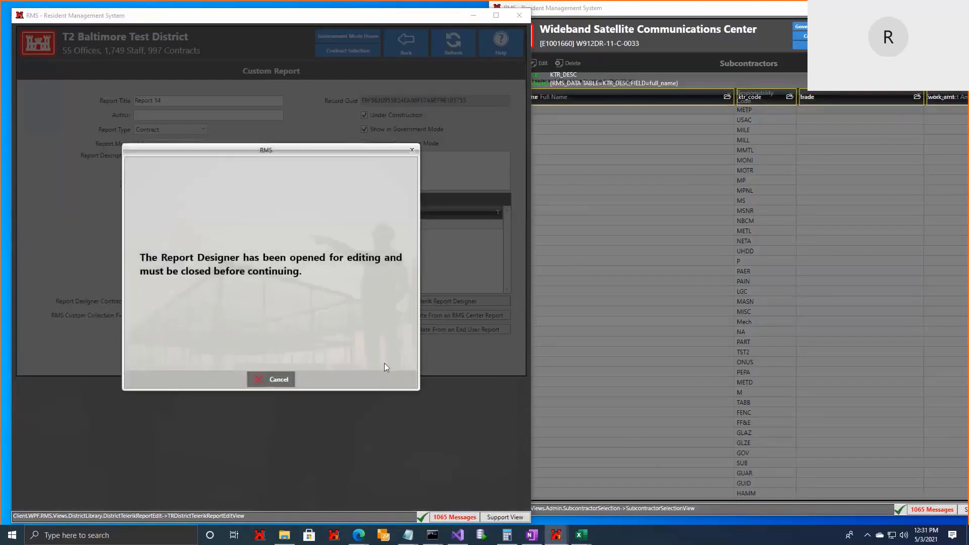
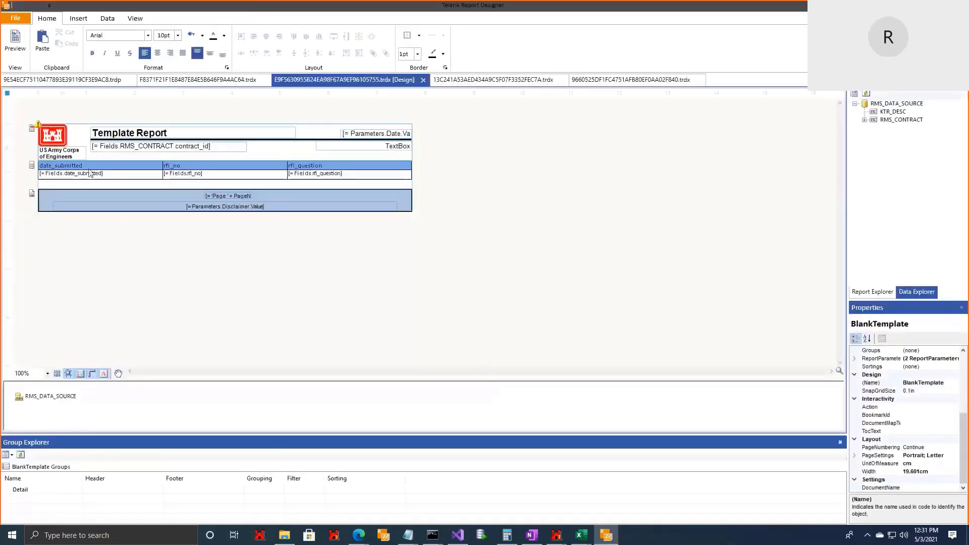
- Change the table's DataSource binding expression to "= Fields.KTR_DESC" and apply it
{"action": "left_click", "coordinate": [44, 168]}
{"action": "left_click", "coordinate": [38, 160]}
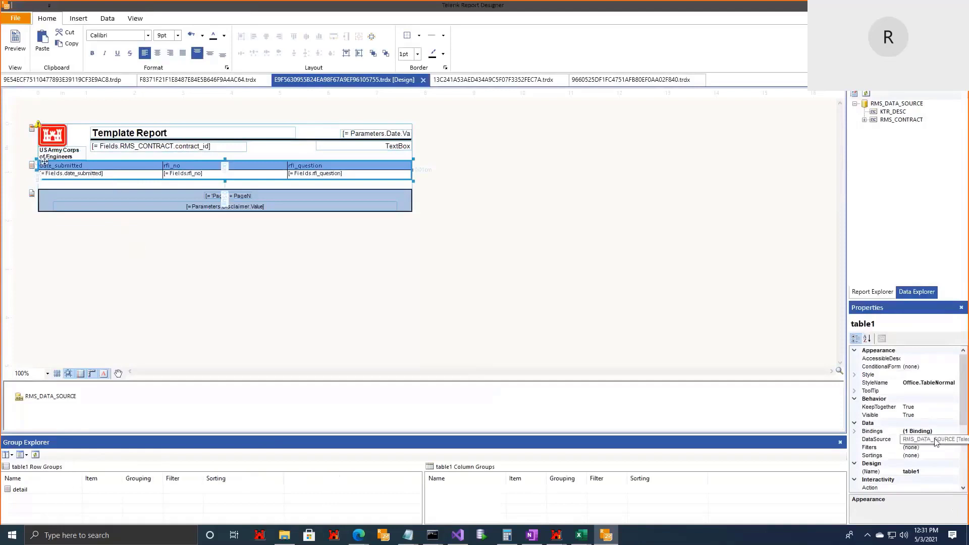
{"action": "left_click", "coordinate": [948, 433]}
{"action": "left_click", "coordinate": [957, 431]}
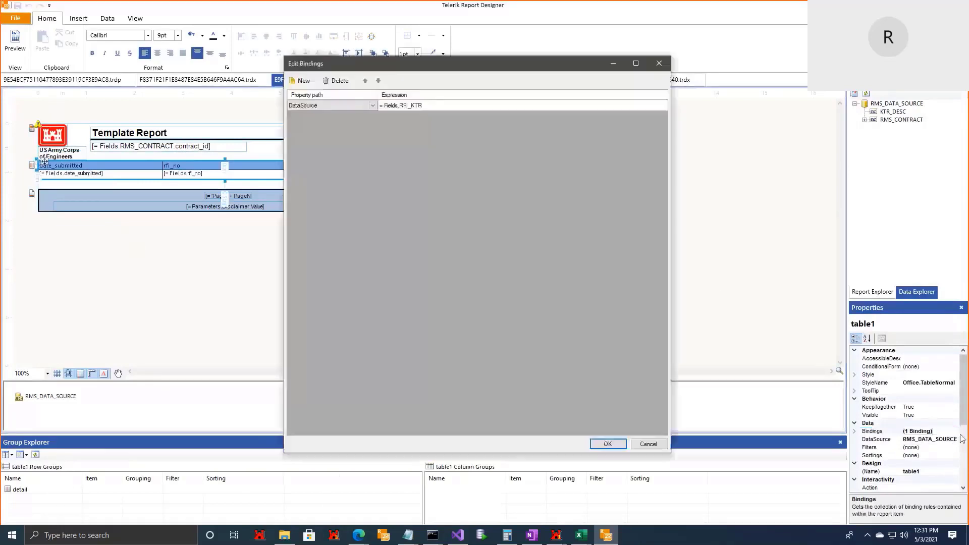
{"action": "left_click", "coordinate": [512, 104]}
{"action": "left_click", "coordinate": [664, 108]}
{"action": "left_click", "coordinate": [663, 106]}
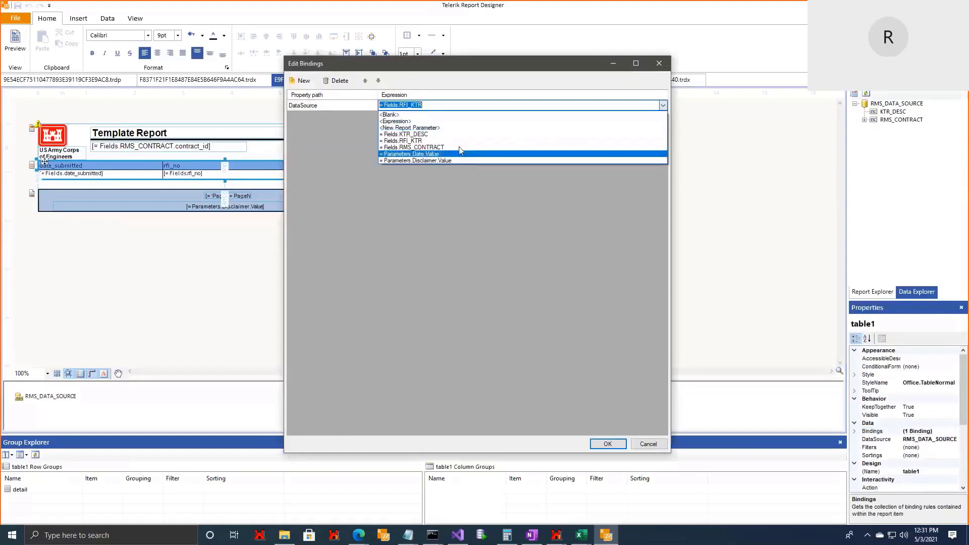
{"action": "left_click", "coordinate": [465, 135]}
{"action": "left_click", "coordinate": [607, 444]}
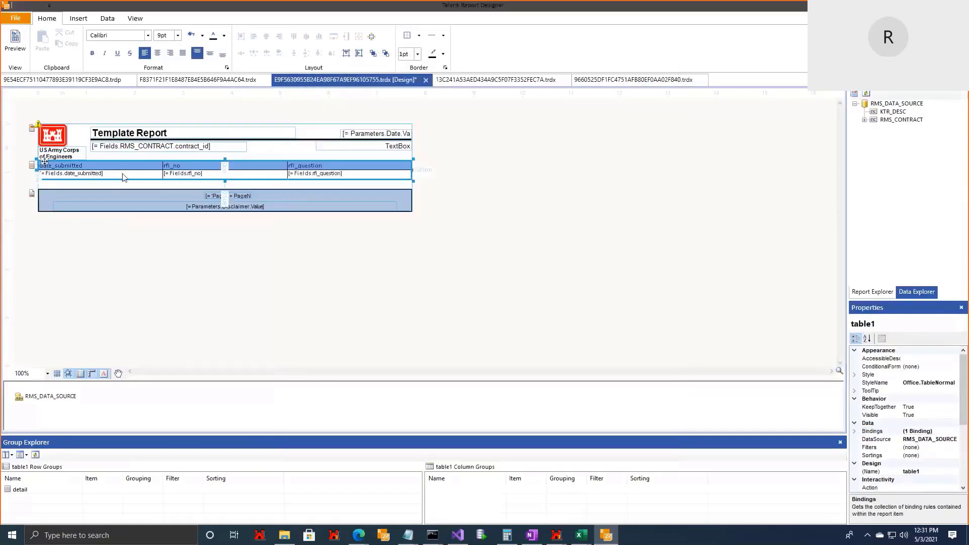
- Restore the designer to a smaller window and place it beside the RMS Subcontractors window showing the field names
{"action": "left_click", "coordinate": [123, 177]}
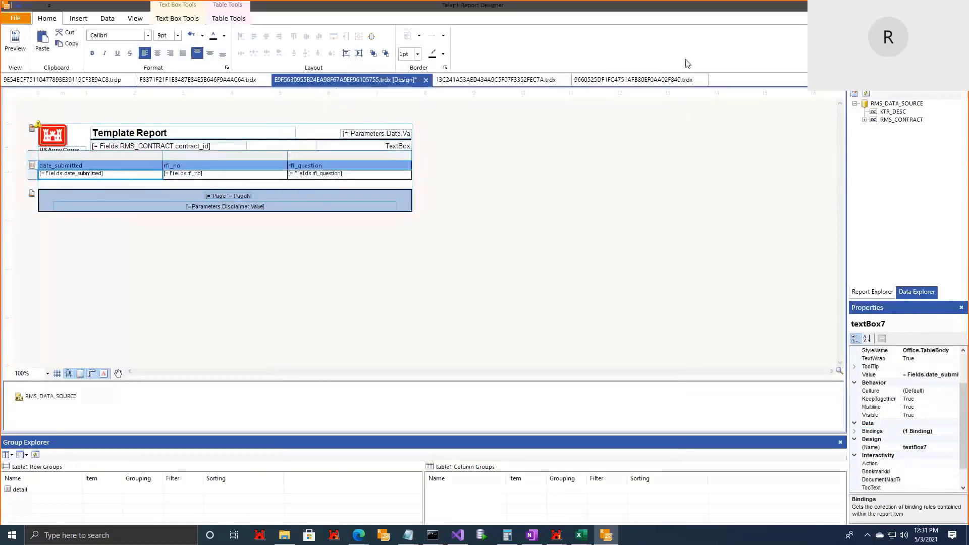
{"action": "key", "text": "super+Down"}
{"action": "left_click_drag", "start_coordinate": [805, 223], "coordinate": [483, 232]}
{"action": "left_click", "coordinate": [557, 230]}
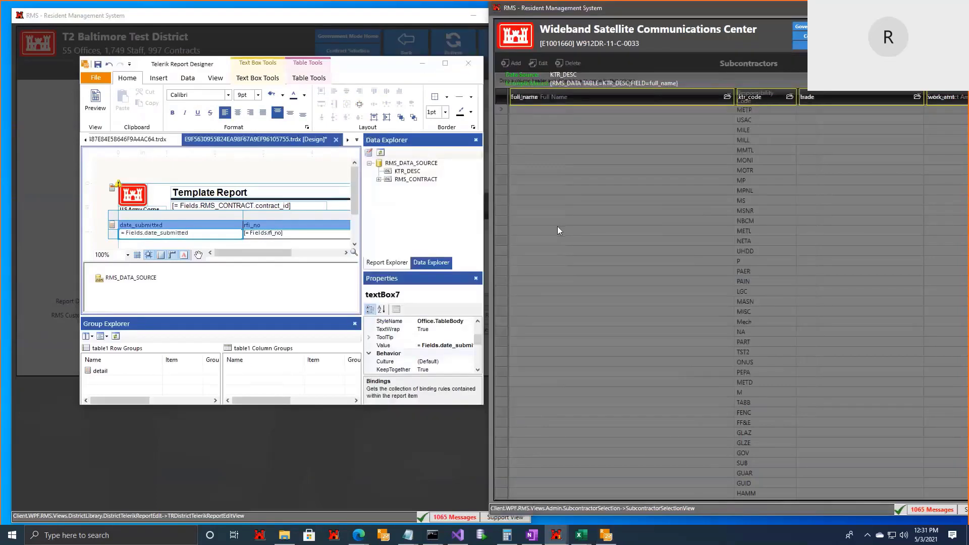
- Change the detail cell under the date_submitted header to "= Fields.full_name"
{"action": "double_click", "coordinate": [207, 232]}
{"action": "left_click", "coordinate": [207, 232]}
{"action": "key", "text": "BackSpace"}
{"action": "key", "text": "BackSpace"}
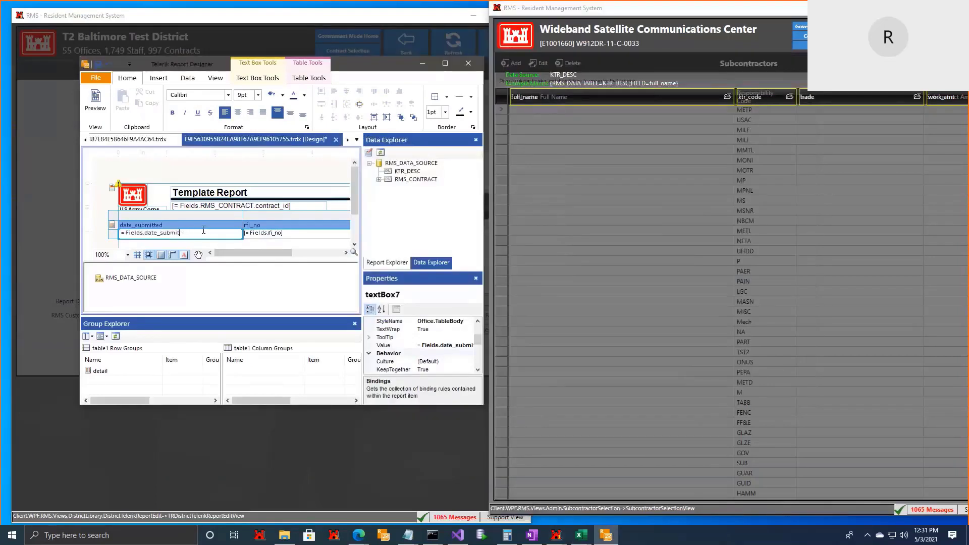
{"action": "key", "text": "BackSpace"}
{"action": "key", "text": "BackSpace"}
{"action": "key", "text": "BackSpace"}
{"action": "key", "text": "BackSpace"}
{"action": "key", "text": "BackSpace"}
{"action": "key", "text": "BackSpace"}
{"action": "key", "text": "BackSpace"}
{"action": "key", "text": "BackSpace"}
{"action": "key", "text": "BackSpace"}
- Change the detail cell under the rfi_no header to "= Fields.work_amt"
{"action": "left_click_drag", "start_coordinate": [275, 252], "coordinate": [293, 253]}
{"action": "double_click", "coordinate": [265, 231]}
{"action": "left_click", "coordinate": [263, 233]}
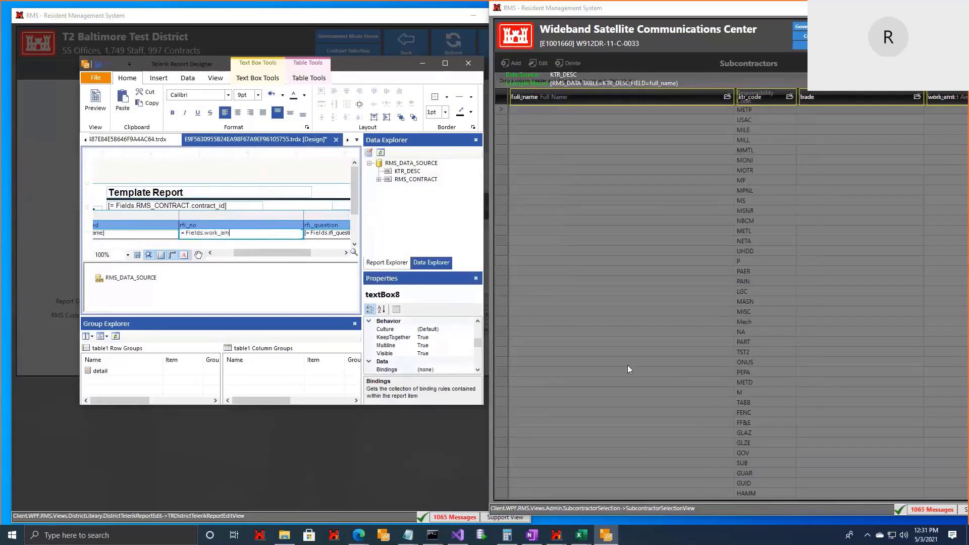
- Clear the rfi_question header and its detail cell, and maximize the designer window
{"action": "left_click", "coordinate": [323, 231]}
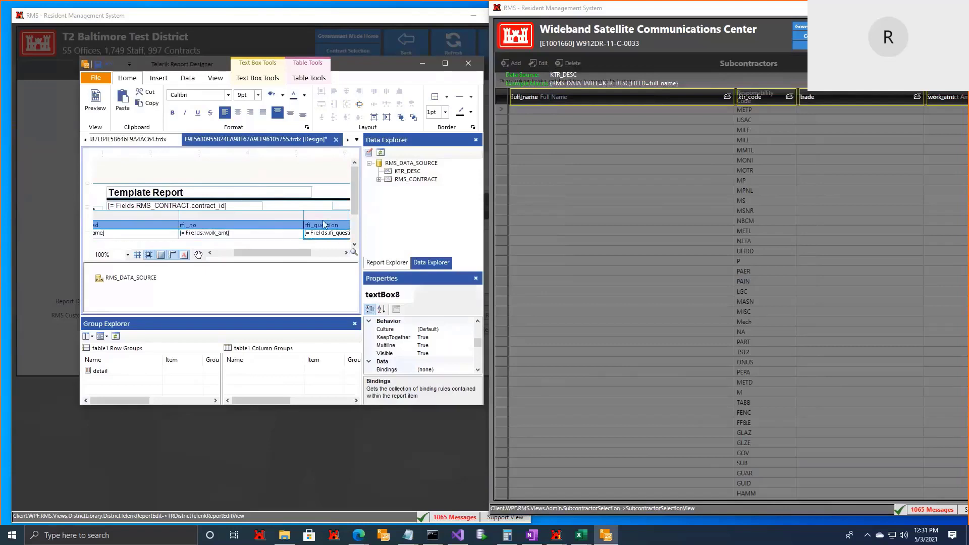
{"action": "left_click", "coordinate": [323, 225]}
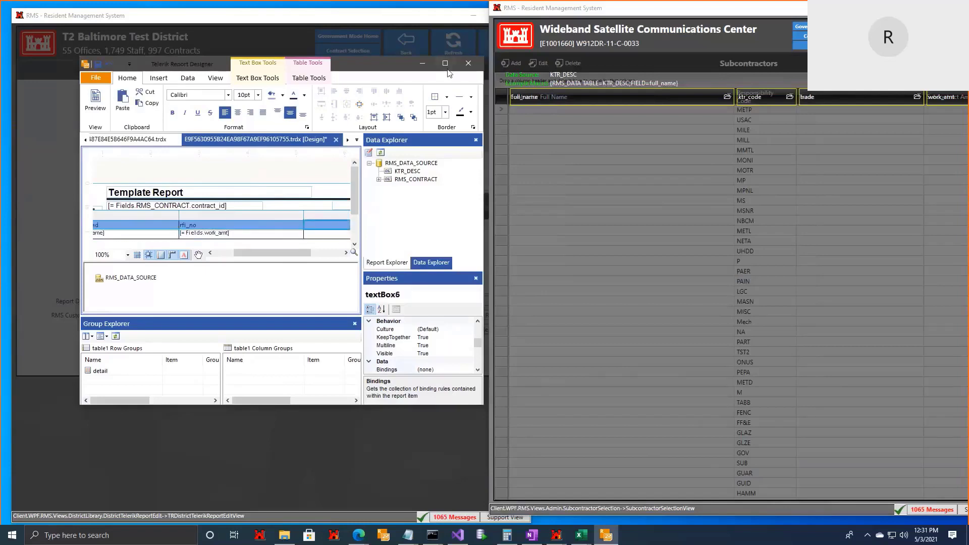
{"action": "left_click", "coordinate": [445, 64]}
- Add a new binding with the property path Style.BackgroundColor to the table's work_amt detail cell
{"action": "left_click", "coordinate": [229, 176]}
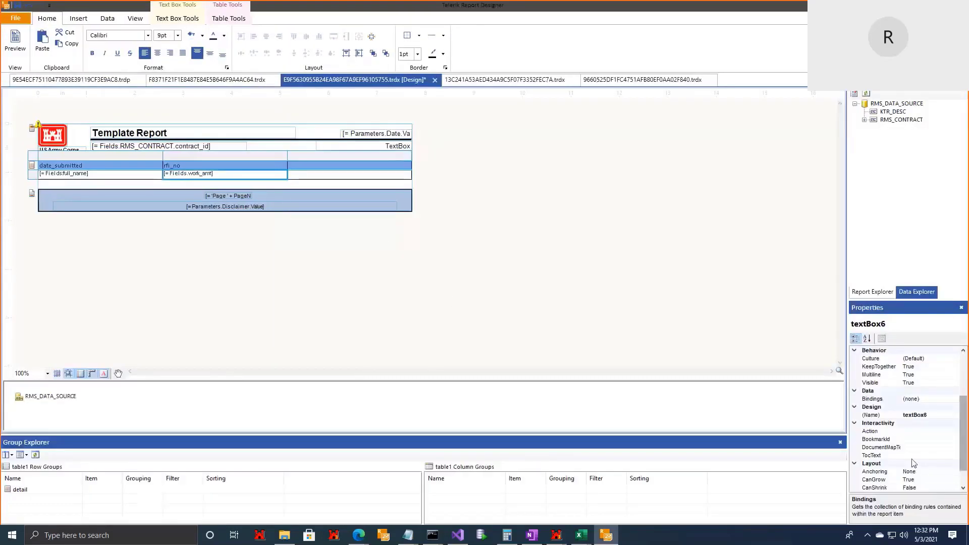
{"action": "scroll", "coordinate": [921, 449], "scroll_direction": "up", "scroll_amount": 1}
{"action": "left_click", "coordinate": [935, 424]}
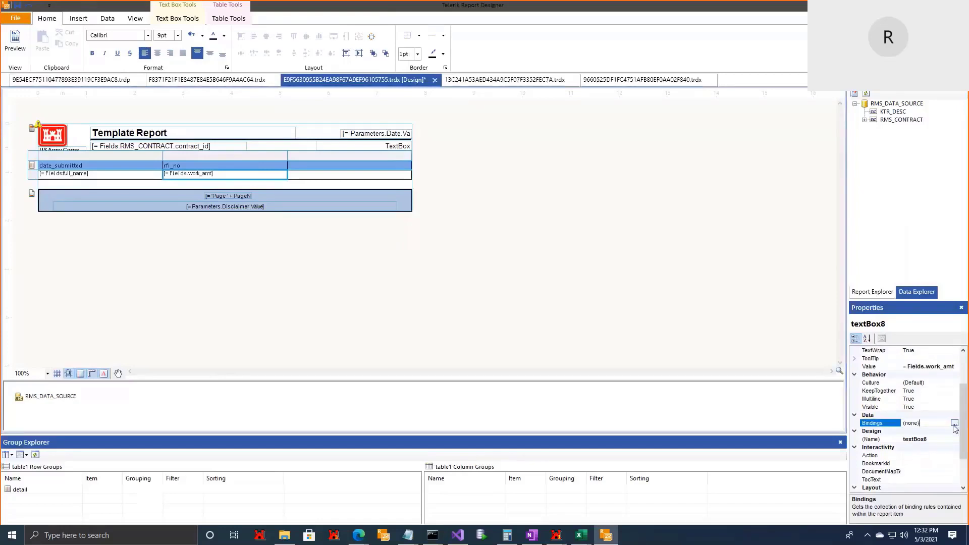
{"action": "left_click", "coordinate": [955, 423]}
{"action": "left_click", "coordinate": [302, 80]}
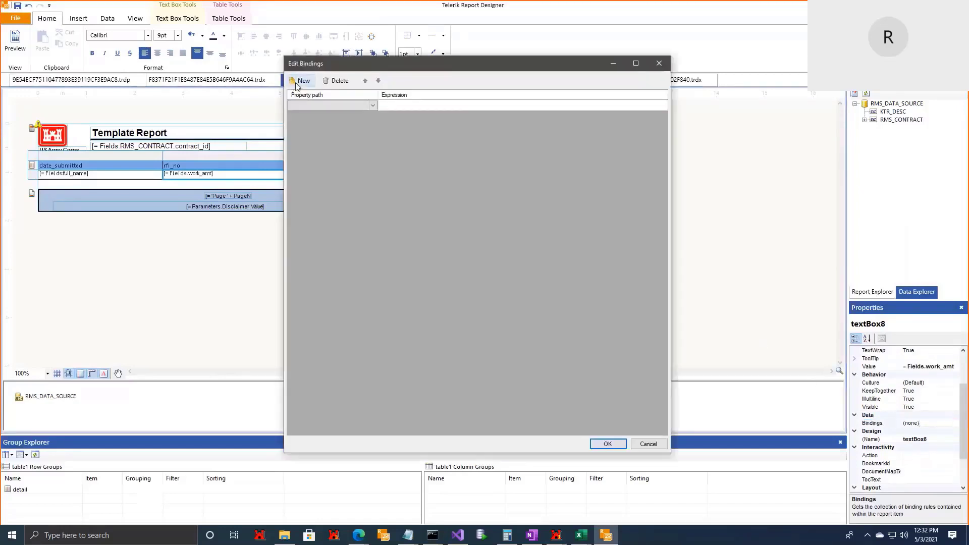
{"action": "left_click", "coordinate": [373, 105]}
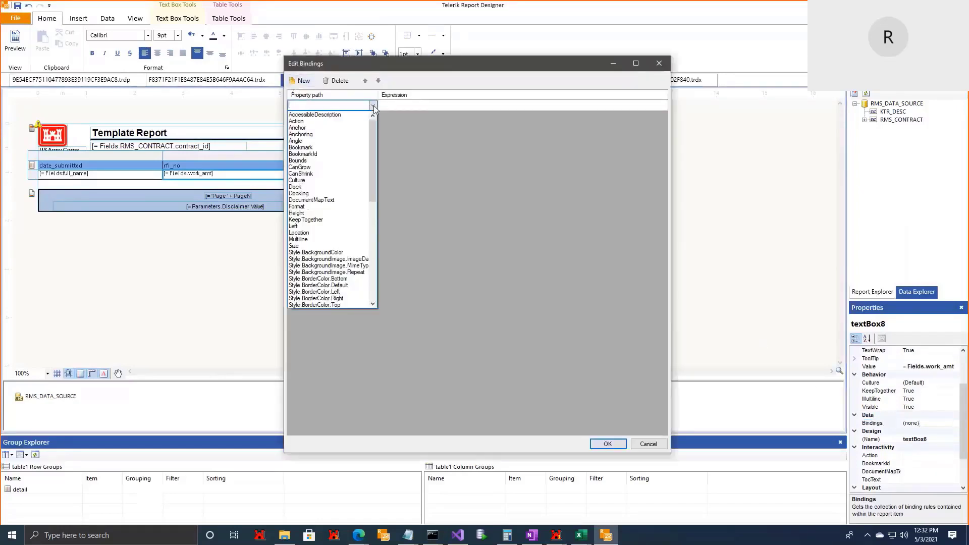
{"action": "left_click", "coordinate": [354, 257]}
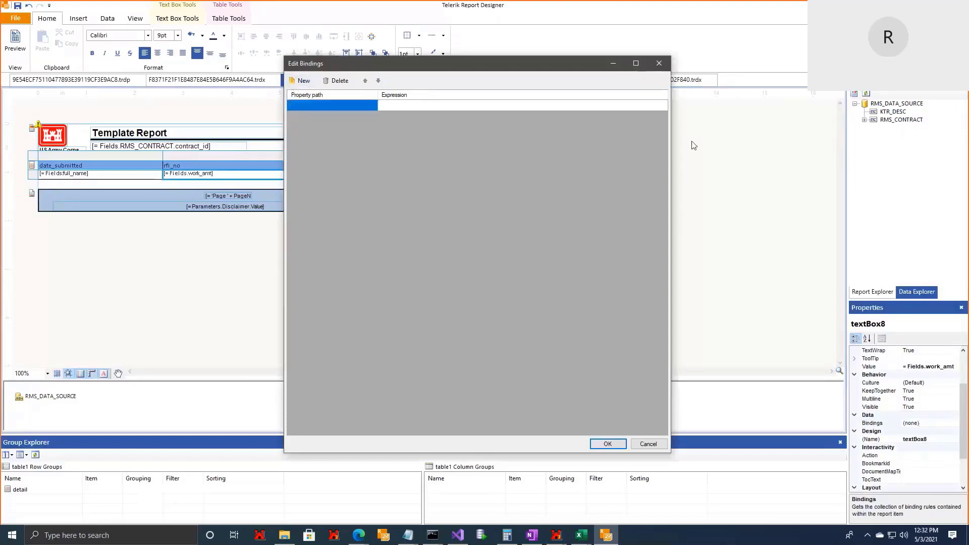
- Create a new expression for the Style.BackgroundColor binding, starting with the logical IIf function
{"action": "left_click", "coordinate": [662, 106]}
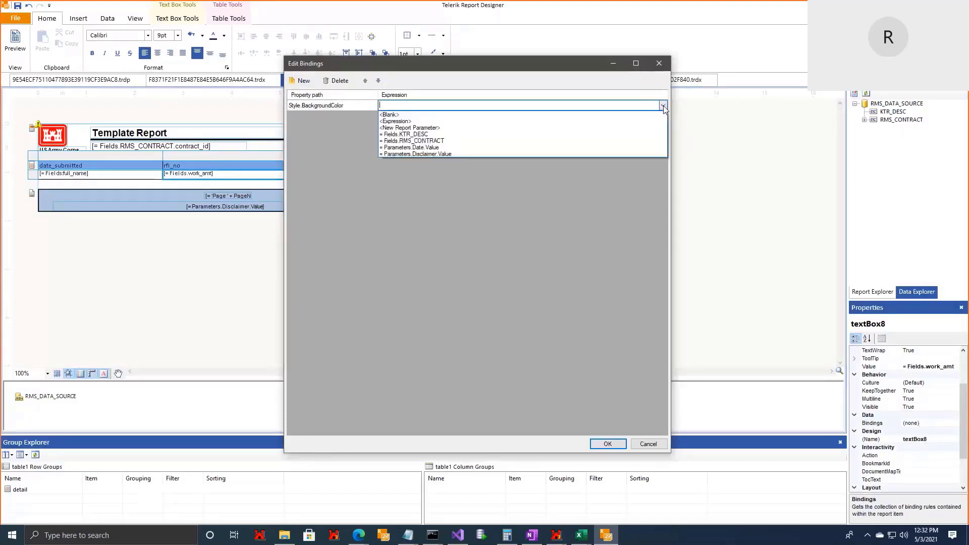
{"action": "left_click", "coordinate": [580, 121]}
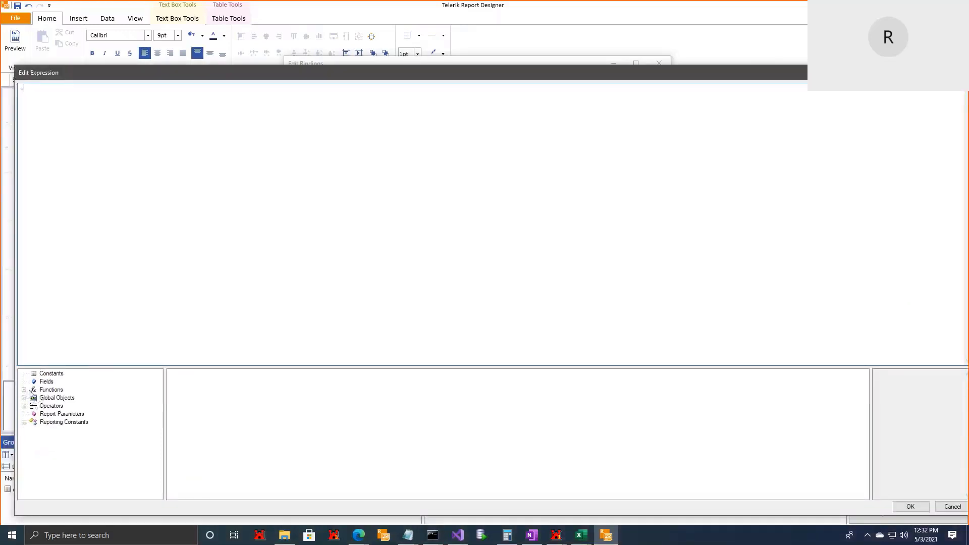
{"action": "left_click", "coordinate": [24, 390]}
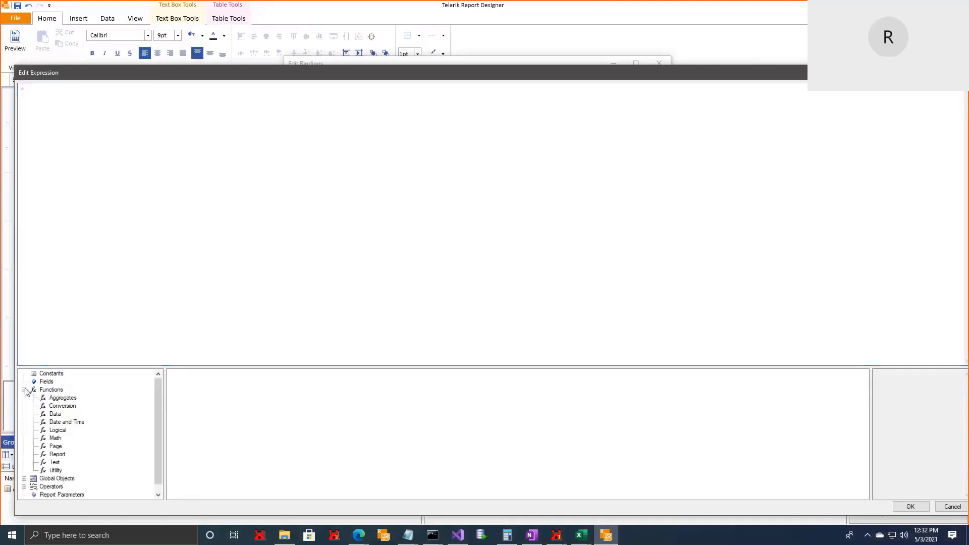
{"action": "left_click", "coordinate": [55, 463]}
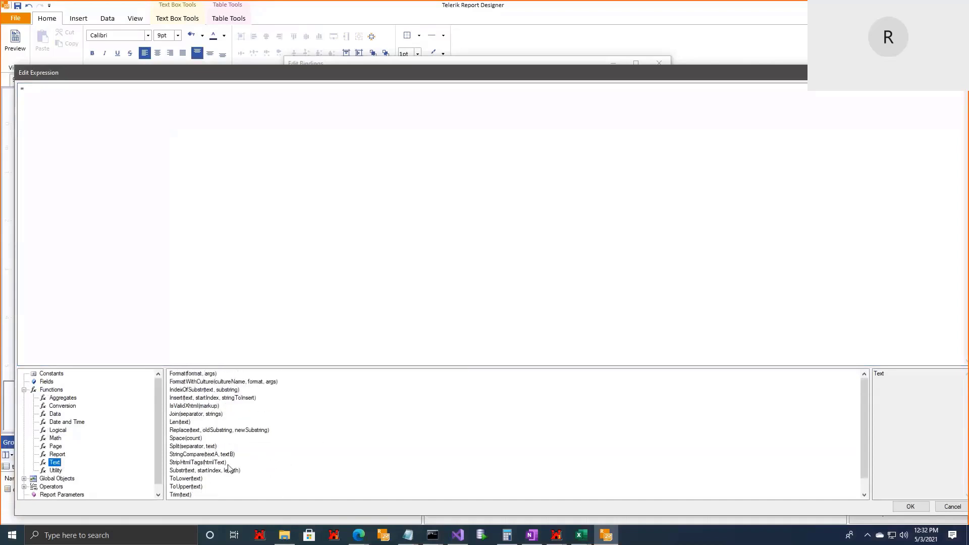
{"action": "left_click", "coordinate": [57, 455]}
{"action": "left_click", "coordinate": [58, 430]}
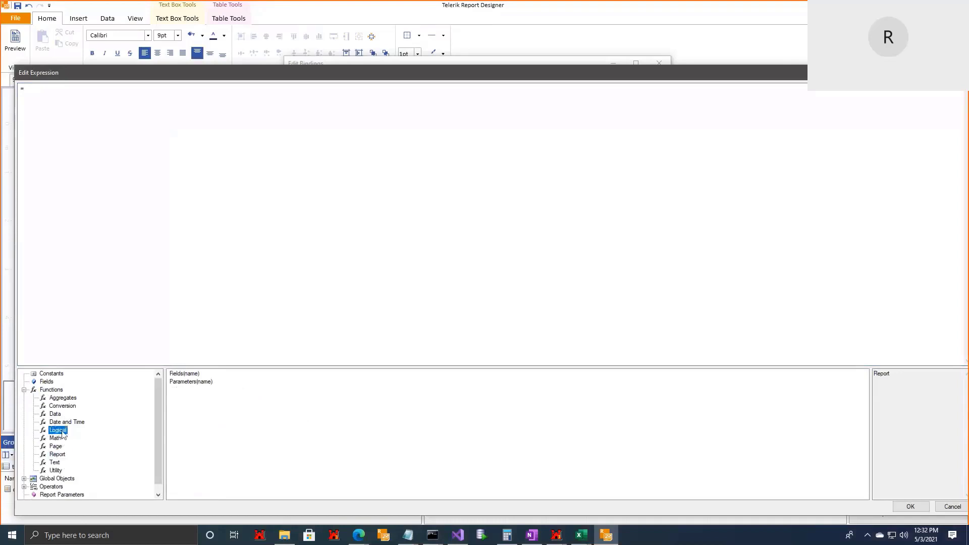
{"action": "double_click", "coordinate": [201, 374]}
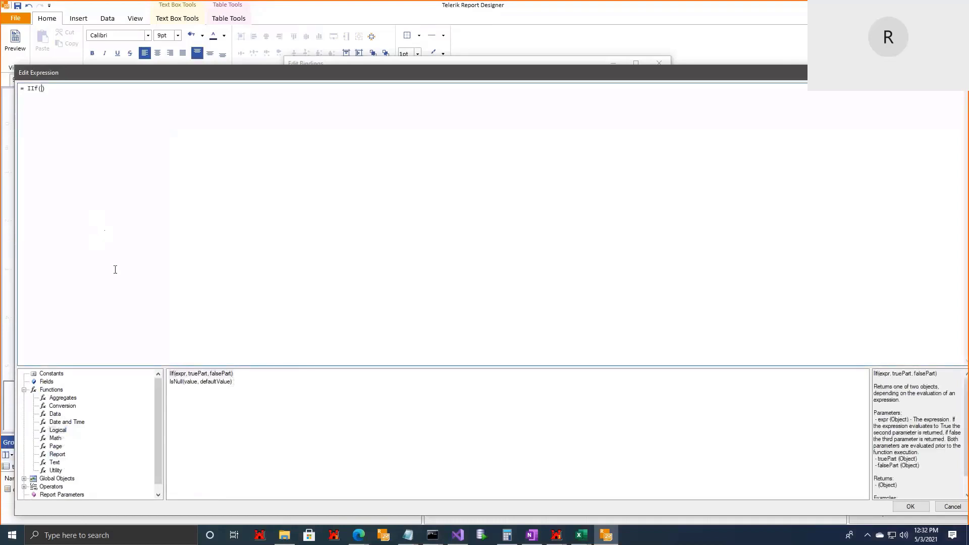
- Fill in the IIf arguments as Fields.work_amt < 0, "Green", "Red" and apply the expression and binding
{"action": "left_click", "coordinate": [25, 390]}
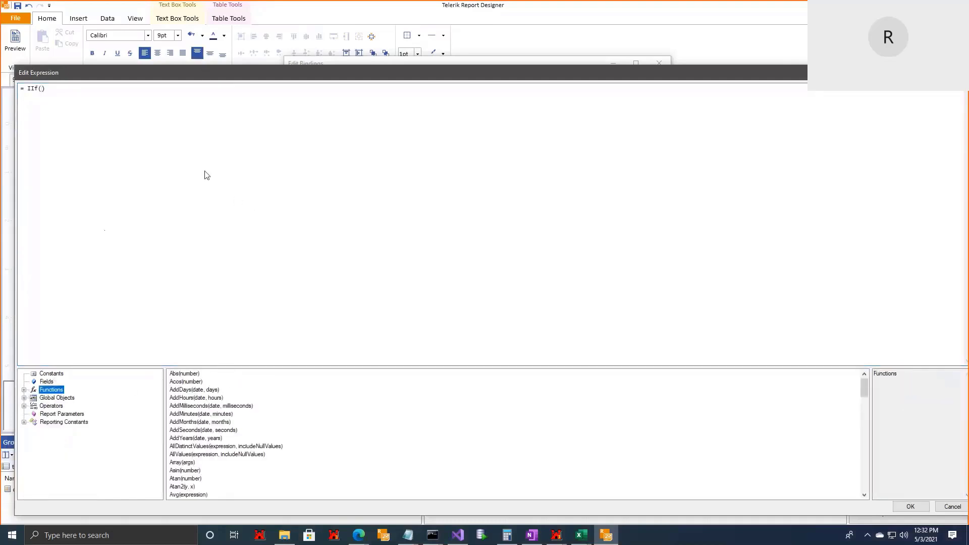
{"action": "left_click_drag", "start_coordinate": [146, 72], "coordinate": [148, 171]}
{"action": "left_click", "coordinate": [44, 187]}
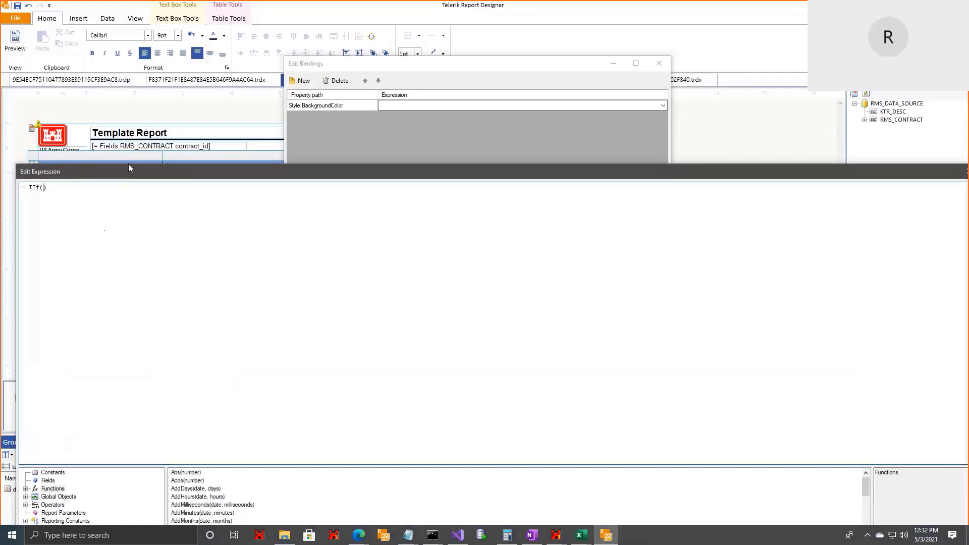
{"action": "left_click_drag", "start_coordinate": [202, 172], "coordinate": [221, 106]}
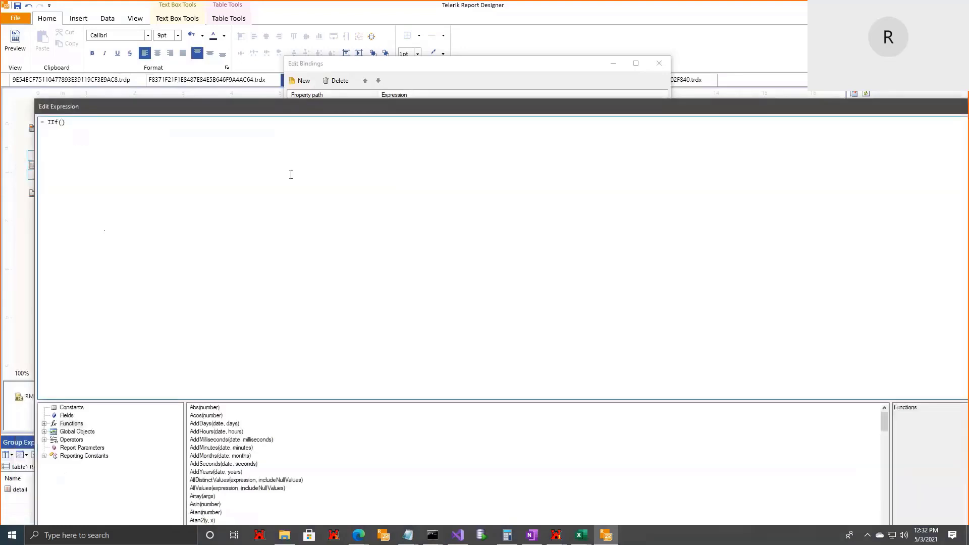
{"action": "type", "text": "Fields.work_amt < 0, gree"}
{"action": "key", "text": "BackSpace"}
{"action": "key", "text": "BackSpace"}
{"action": "key", "text": "BackSpace"}
{"action": "key", "text": "BackSpace"}
{"action": "type", "text": "\"Green\", \"Red\""}
{"action": "left_click_drag", "start_coordinate": [415, 107], "coordinate": [295, 50]}
{"action": "left_click", "coordinate": [813, 487]}
{"action": "left_click", "coordinate": [608, 444]}
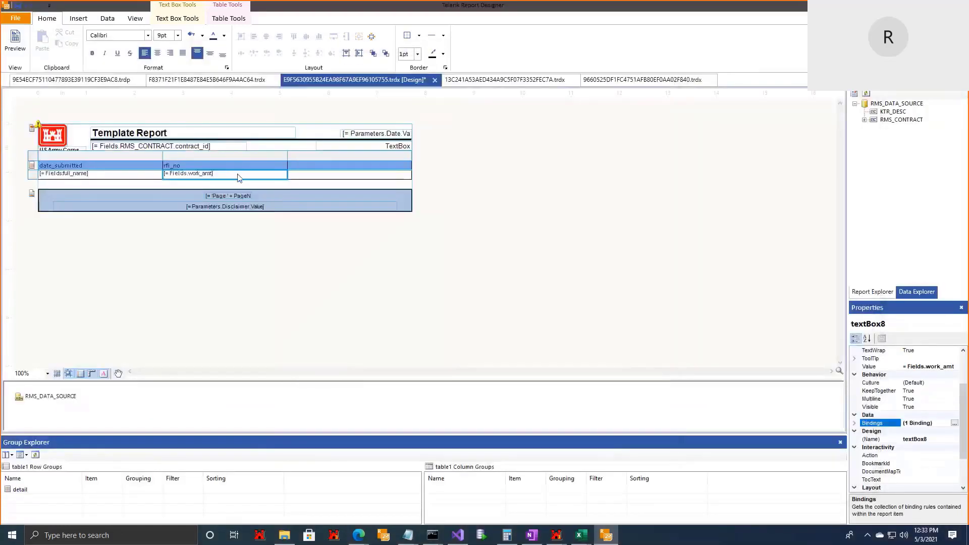
- Preview the report and examine the background colours down the work_amt column
{"action": "left_click", "coordinate": [10, 49]}
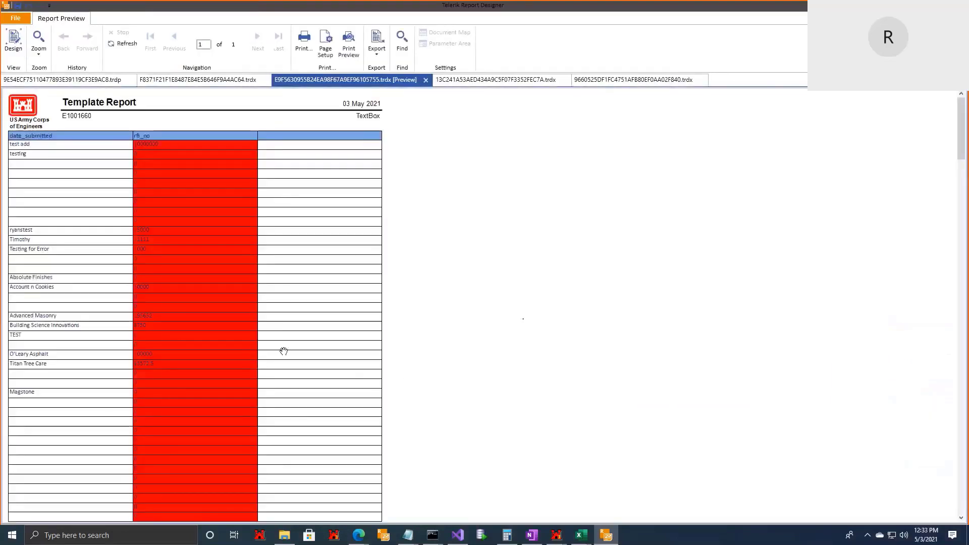
{"action": "scroll", "coordinate": [283, 351], "scroll_direction": "down", "scroll_amount": 1}
{"action": "scroll", "coordinate": [284, 351], "scroll_direction": "down", "scroll_amount": 15}
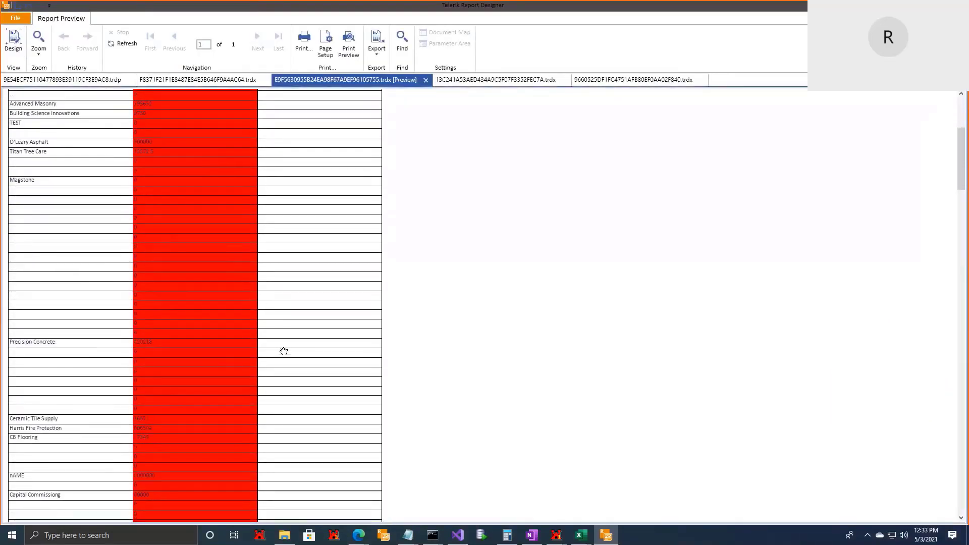
{"action": "scroll", "coordinate": [283, 352], "scroll_direction": "down", "scroll_amount": 6}
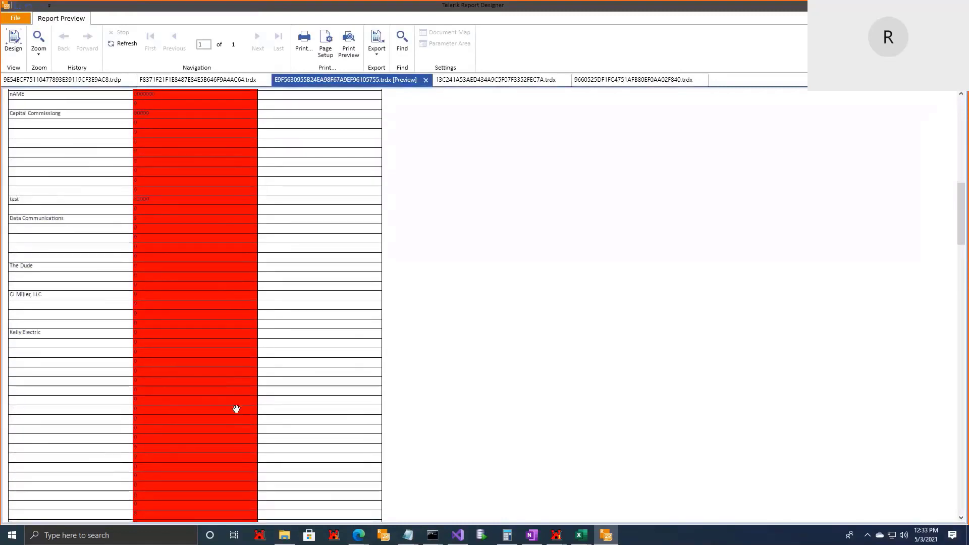
{"action": "scroll", "coordinate": [233, 342], "scroll_direction": "up", "scroll_amount": 20}
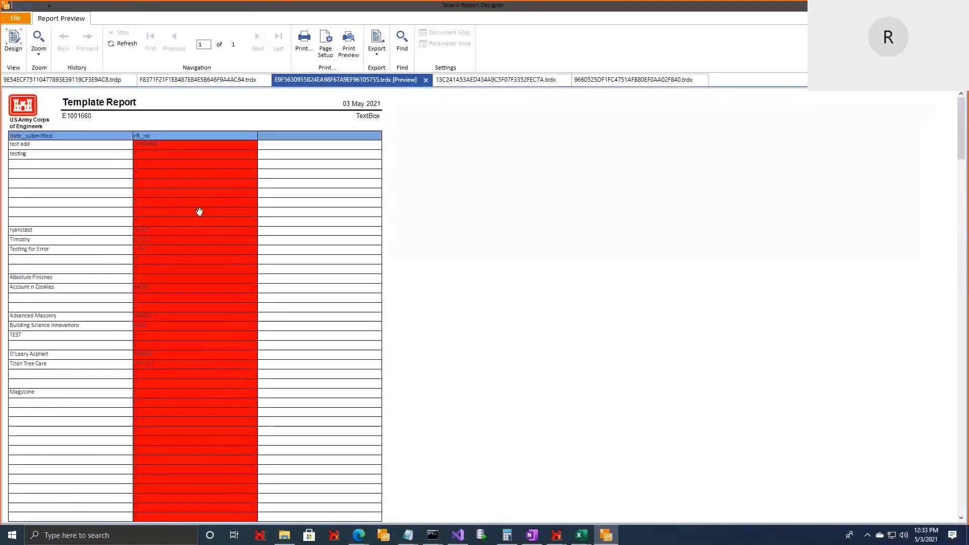
- Return to the design and raise the threshold in the work_amt cell's background colour binding to 500
{"action": "left_click", "coordinate": [13, 40]}
{"action": "right_click", "coordinate": [207, 175]}
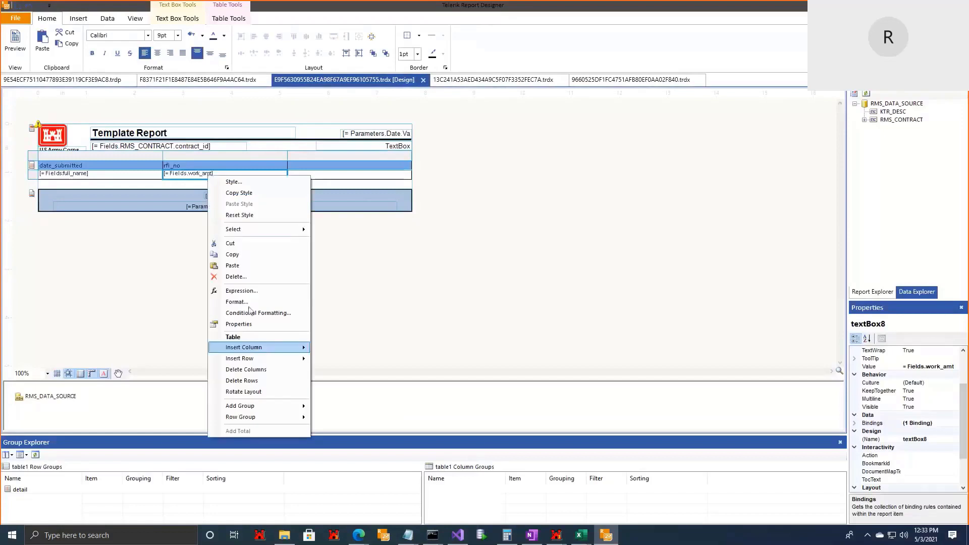
{"action": "left_click", "coordinate": [931, 423]}
{"action": "left_click", "coordinate": [957, 423]}
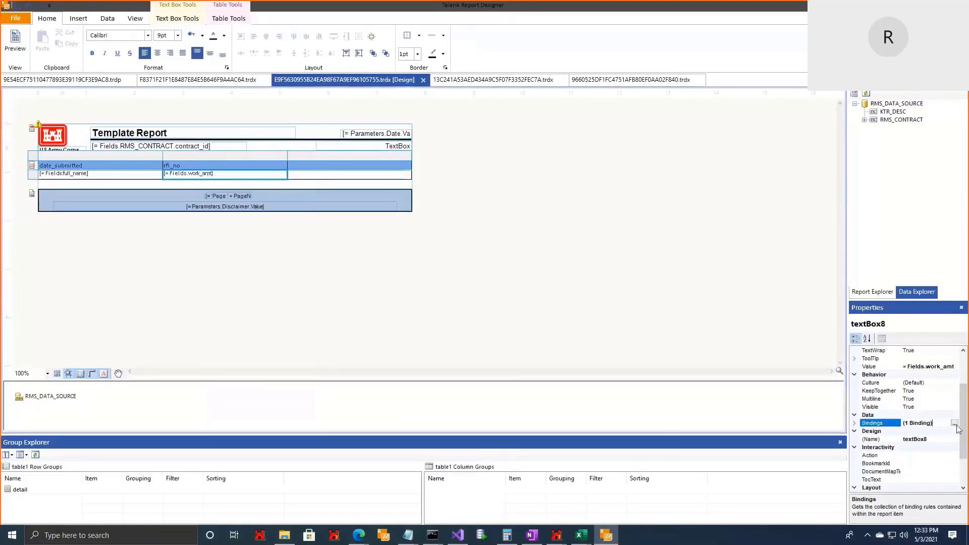
{"action": "left_click", "coordinate": [461, 106]}
{"action": "double_click", "coordinate": [437, 105]}
{"action": "double_click", "coordinate": [436, 106]}
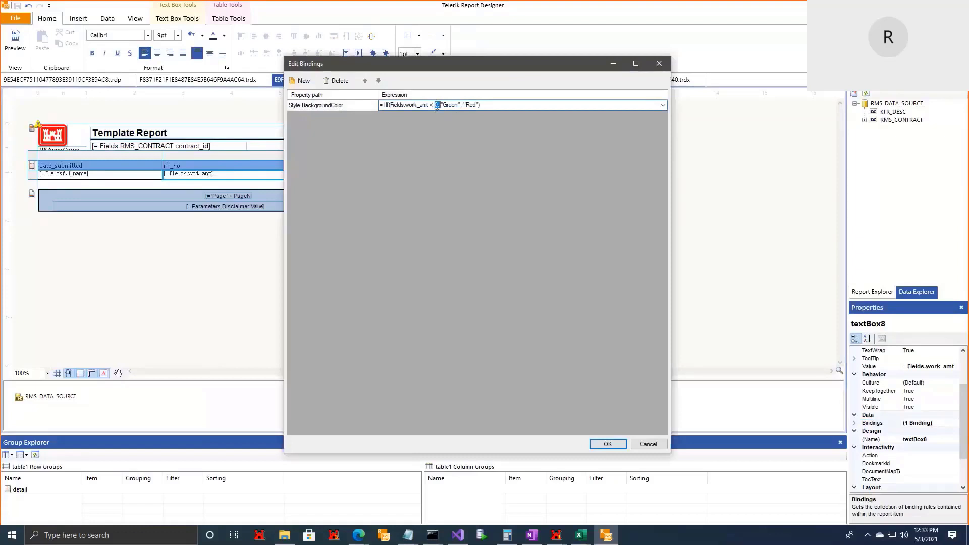
{"action": "left_click", "coordinate": [677, 167]}
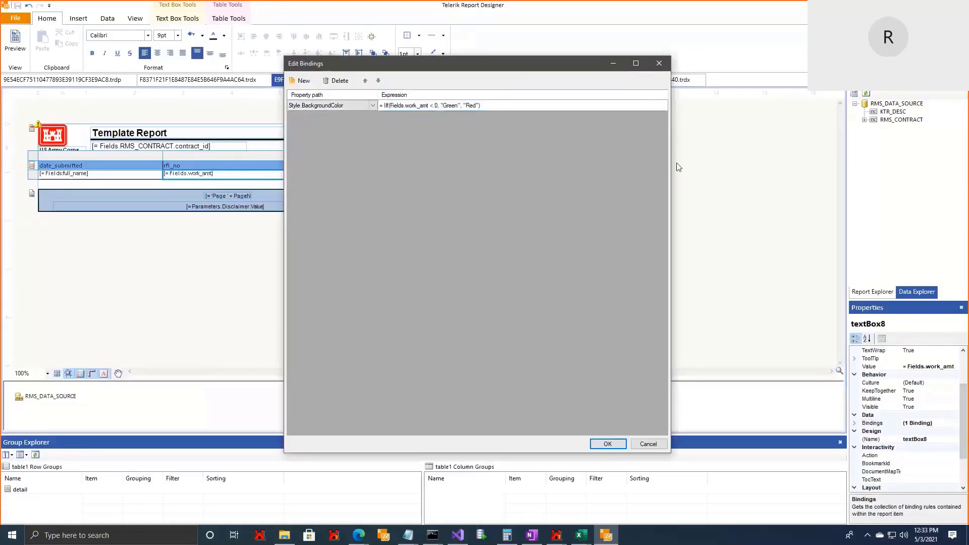
{"action": "left_click", "coordinate": [436, 105]}
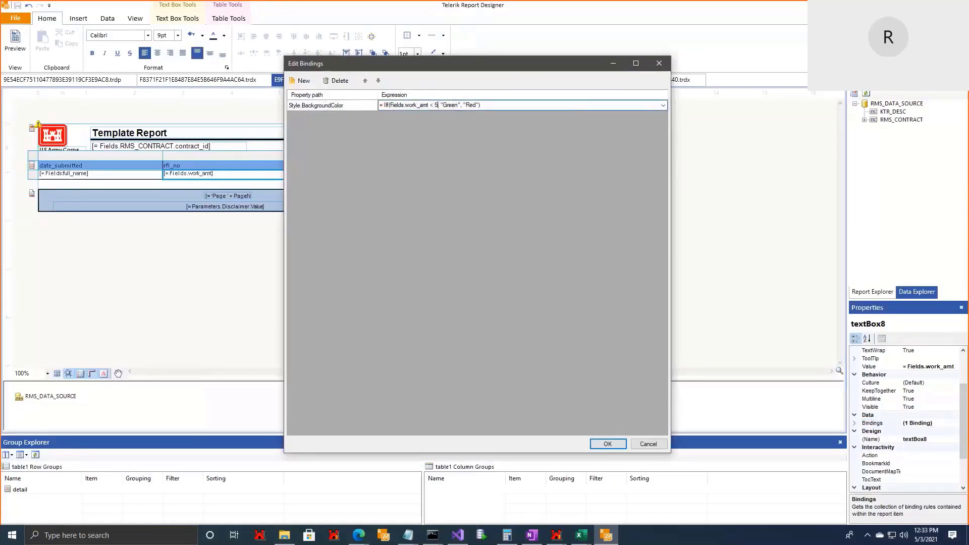
{"action": "type", "text": "500"}
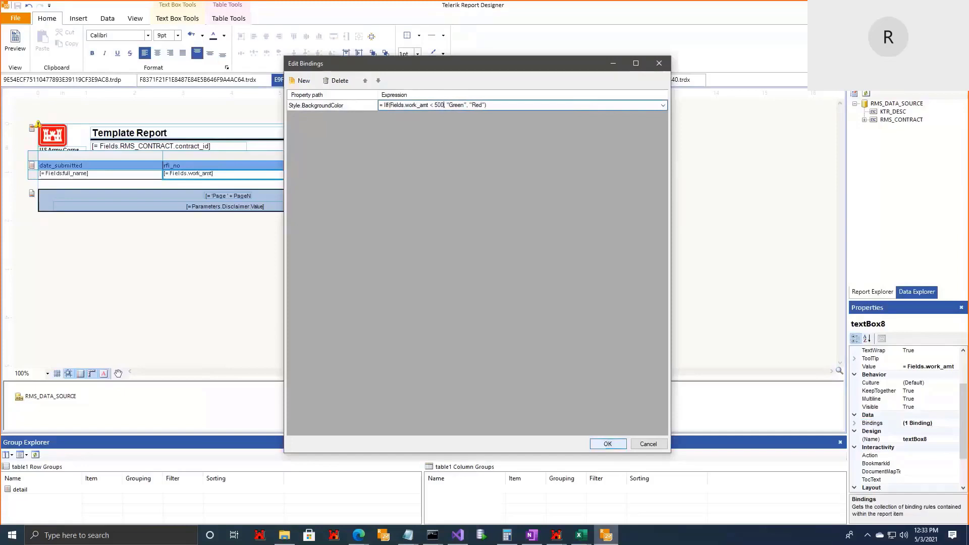
{"action": "left_click", "coordinate": [608, 444]}
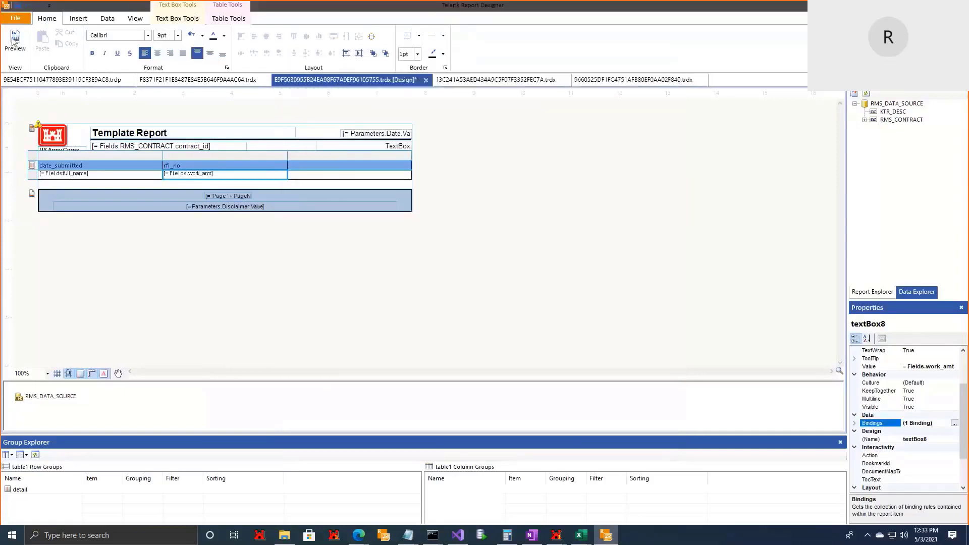
- Preview the report again and check the red and green cells against the work_amt values
{"action": "left_click", "coordinate": [21, 47]}
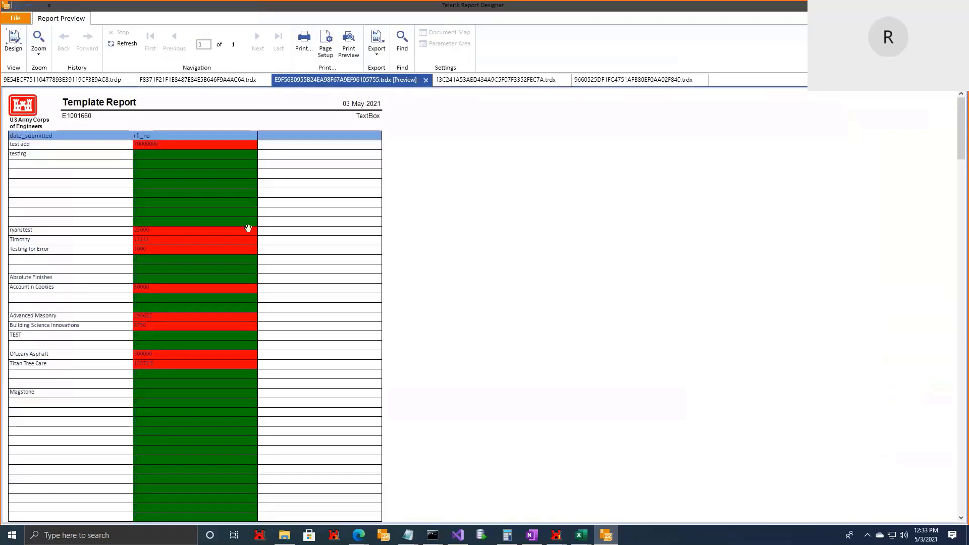
{"action": "scroll", "coordinate": [237, 228], "scroll_direction": "down", "scroll_amount": 2}
{"action": "scroll", "coordinate": [228, 262], "scroll_direction": "down", "scroll_amount": 1}
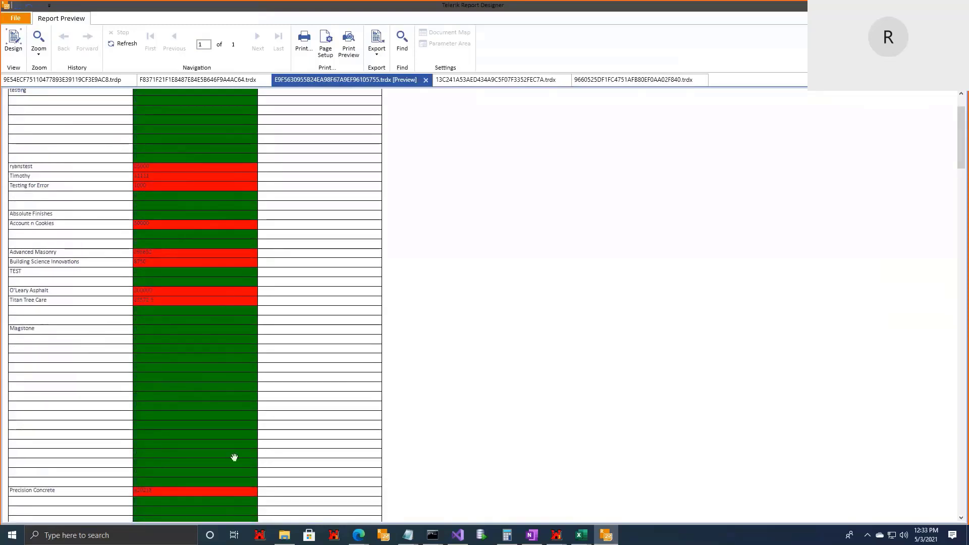
{"action": "scroll", "coordinate": [171, 122], "scroll_direction": "up", "scroll_amount": 3}
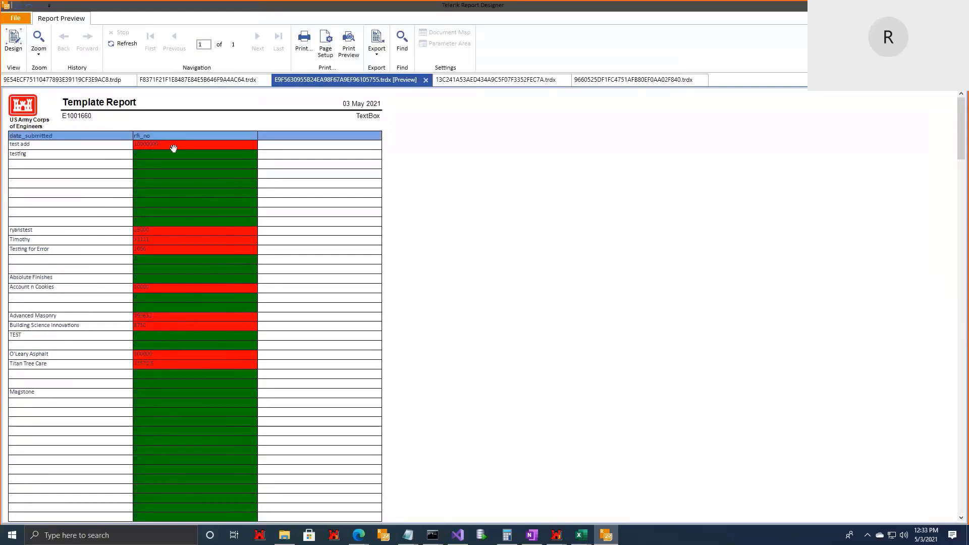
- Go back to the design, inspect the full_name detail cell's existing bindings, and close them without changes
{"action": "left_click", "coordinate": [18, 60]}
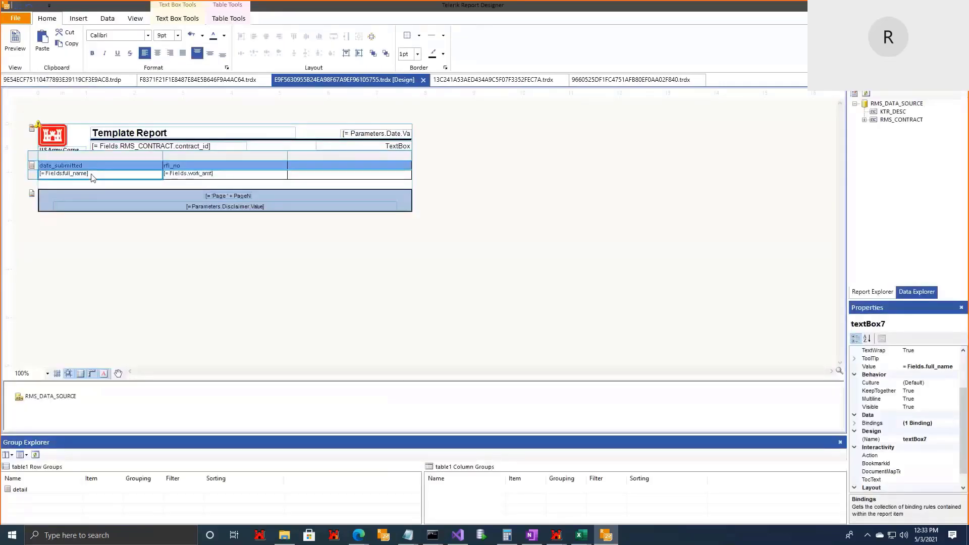
{"action": "right_click", "coordinate": [93, 177]}
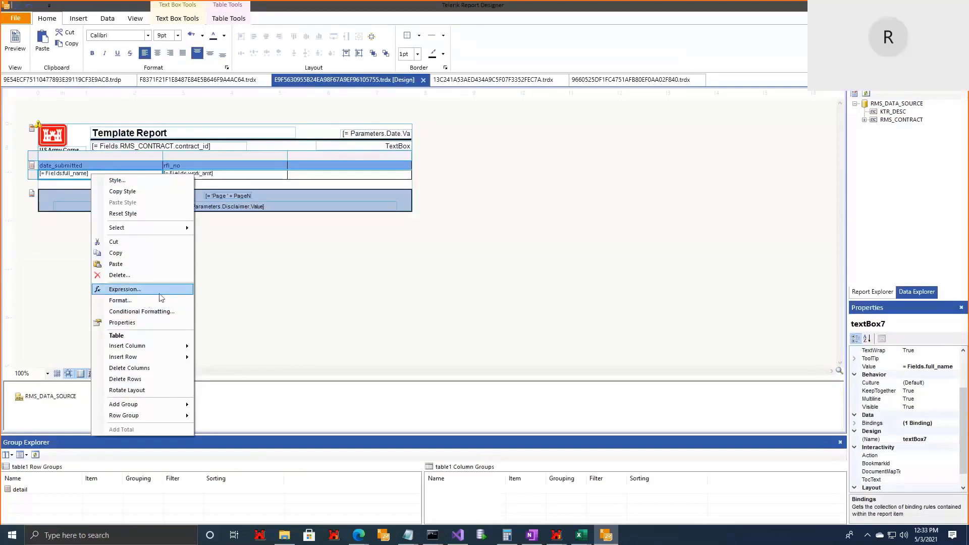
{"action": "left_click", "coordinate": [928, 423]}
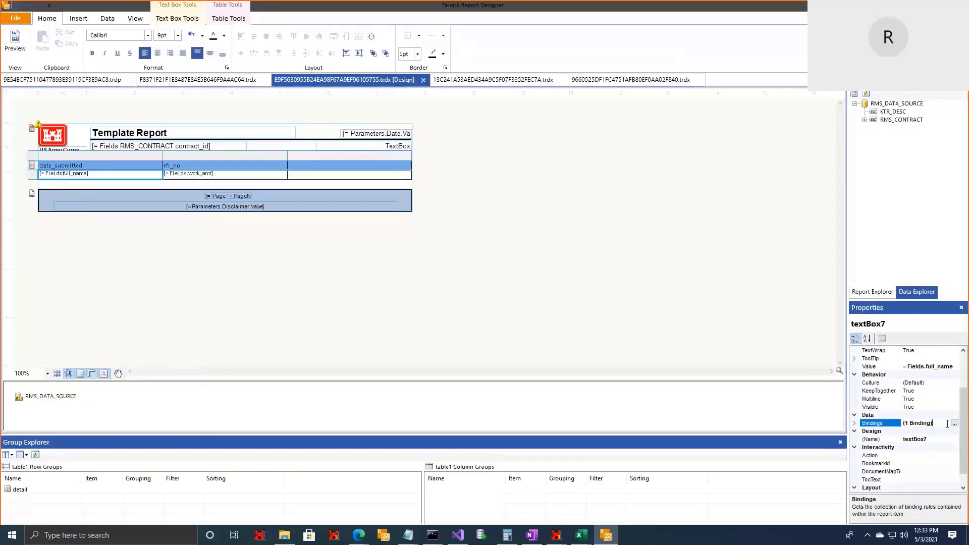
{"action": "left_click", "coordinate": [955, 423]}
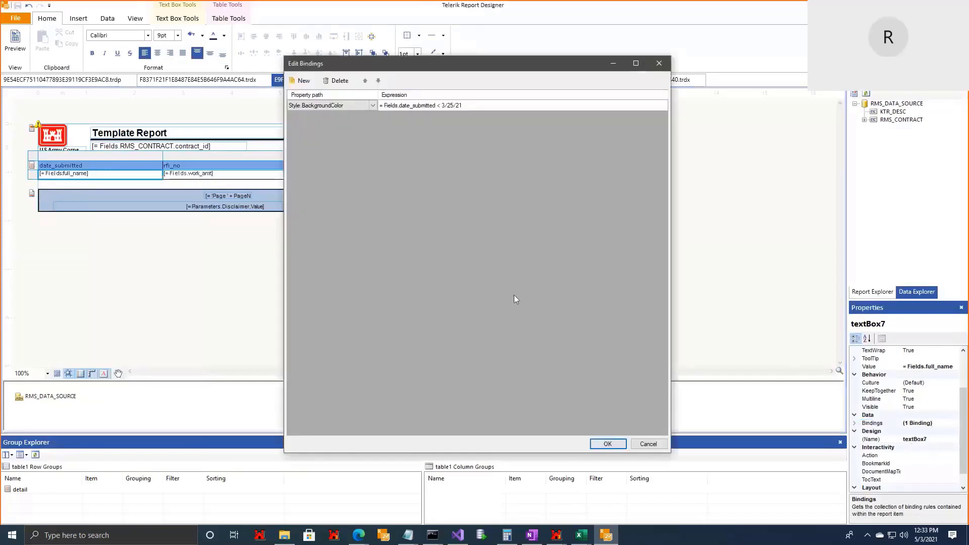
{"action": "left_click", "coordinate": [658, 63]}
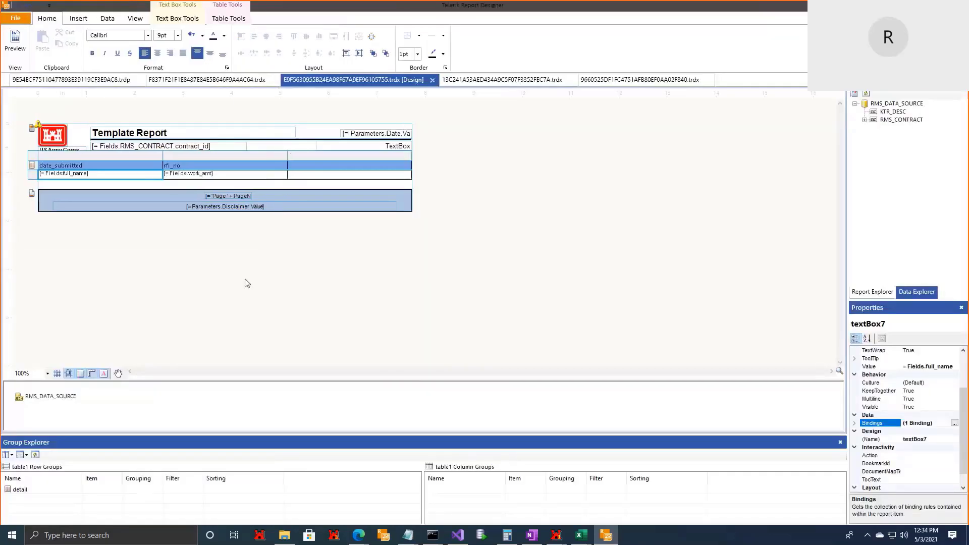
{"action": "right_click", "coordinate": [100, 176]}
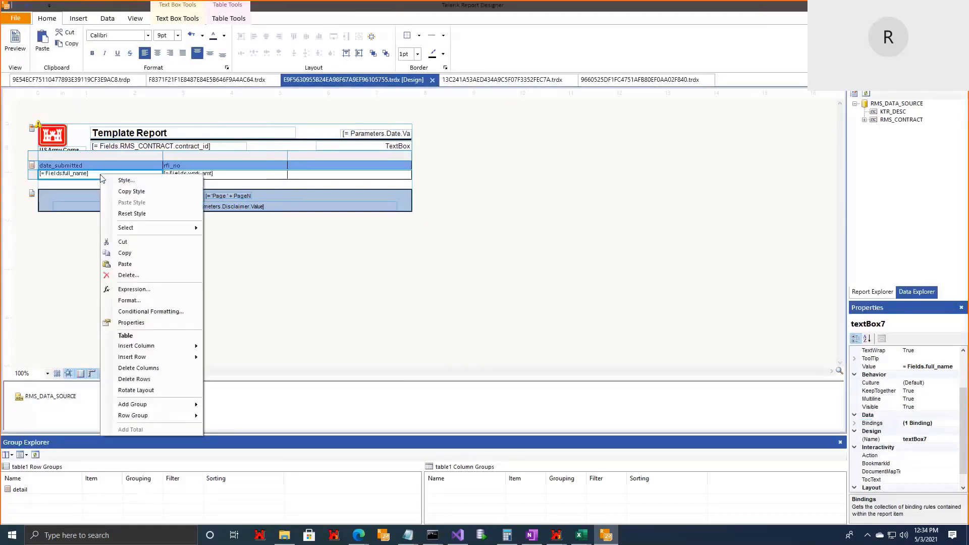
{"action": "left_click", "coordinate": [73, 177]}
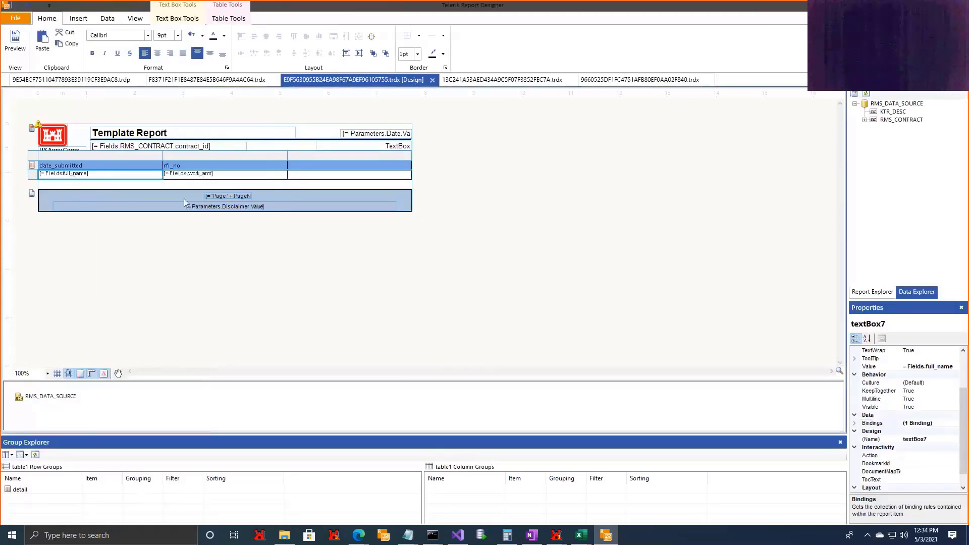
{"action": "left_click", "coordinate": [228, 177]}
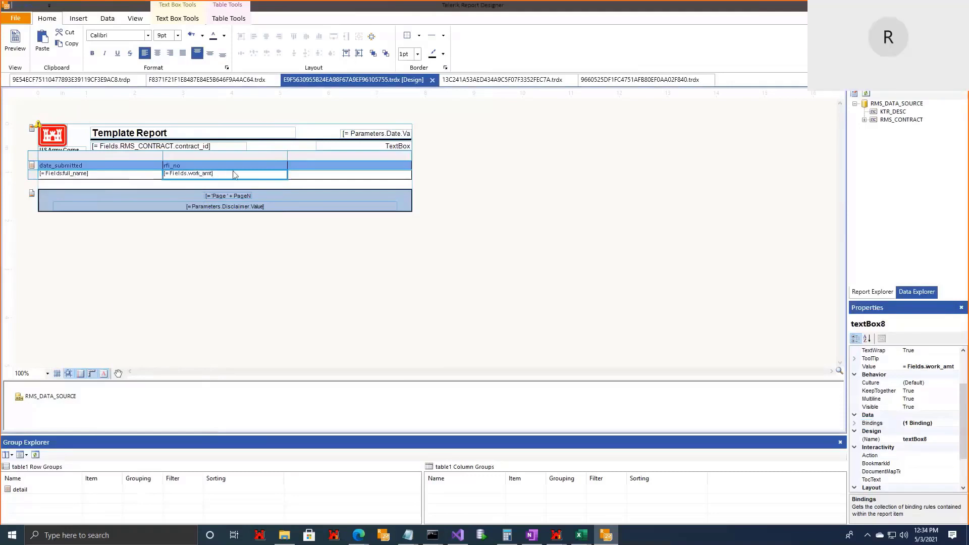
{"action": "right_click", "coordinate": [124, 174]}
- Inspect the full_name detail cell's background colour binding and its available expression choices, closing the bindings without changes
{"action": "right_click", "coordinate": [89, 176]}
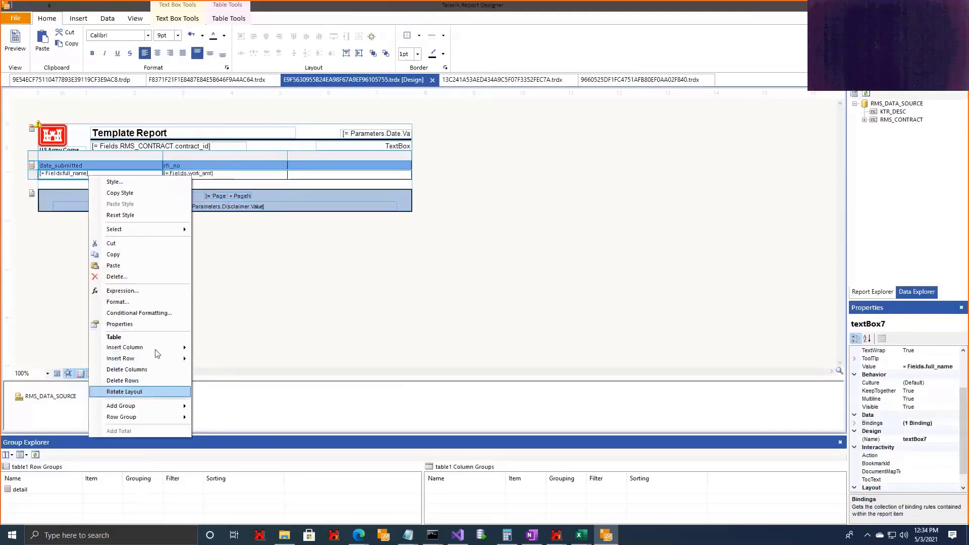
{"action": "left_click", "coordinate": [952, 424]}
{"action": "left_click", "coordinate": [955, 422]}
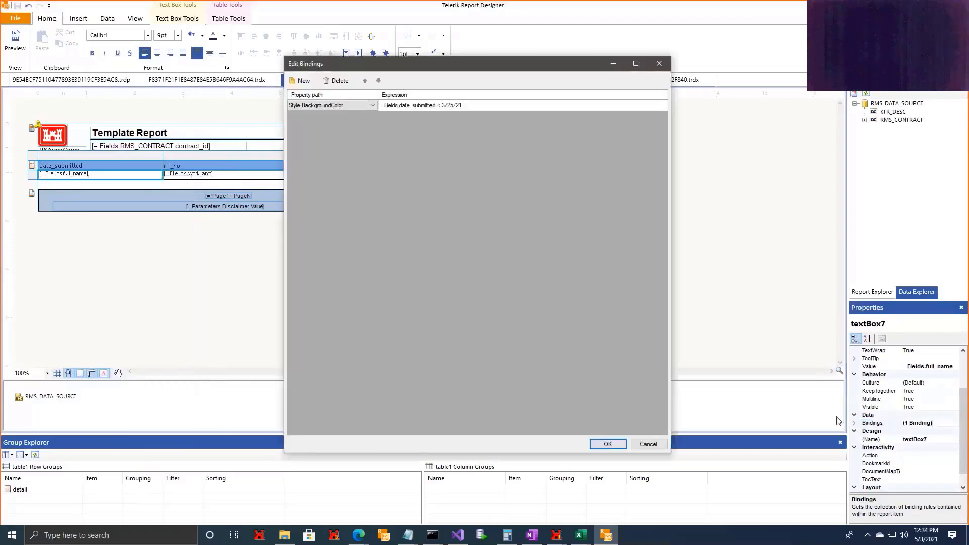
{"action": "left_click", "coordinate": [634, 109]}
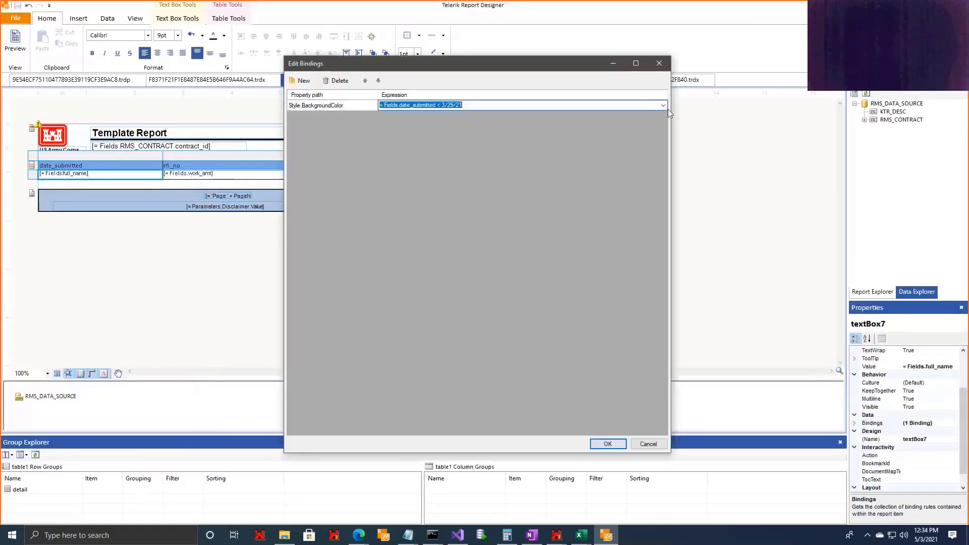
{"action": "left_click", "coordinate": [663, 106]}
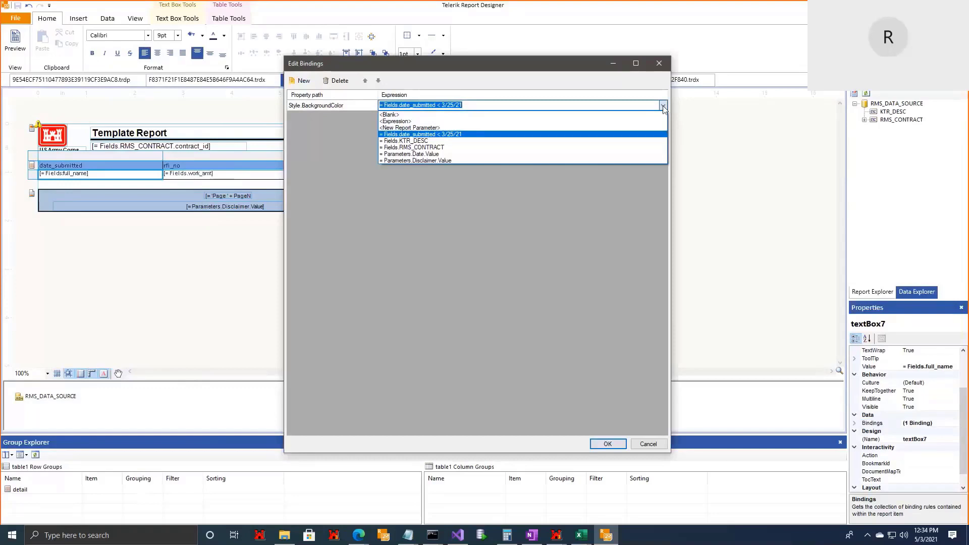
{"action": "left_click", "coordinate": [538, 73]}
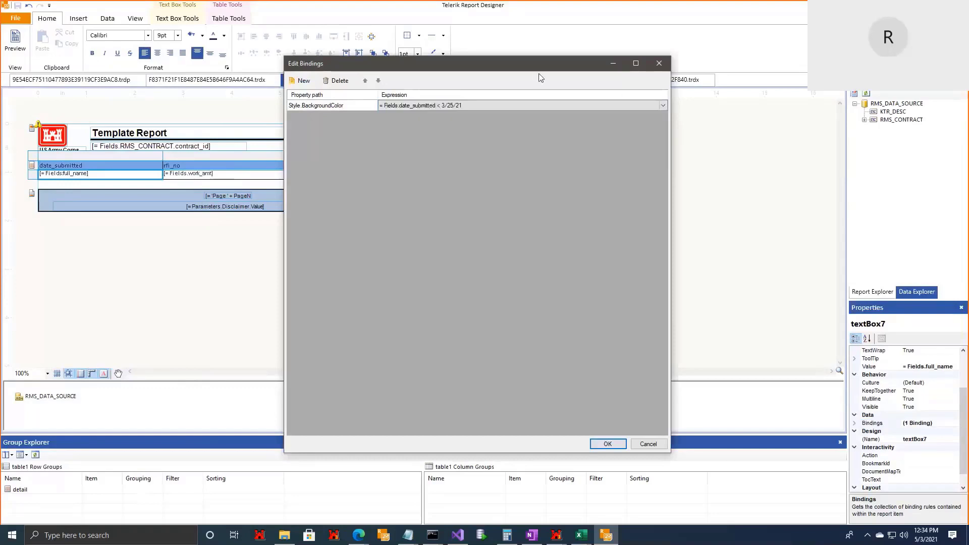
{"action": "left_click", "coordinate": [655, 68]}
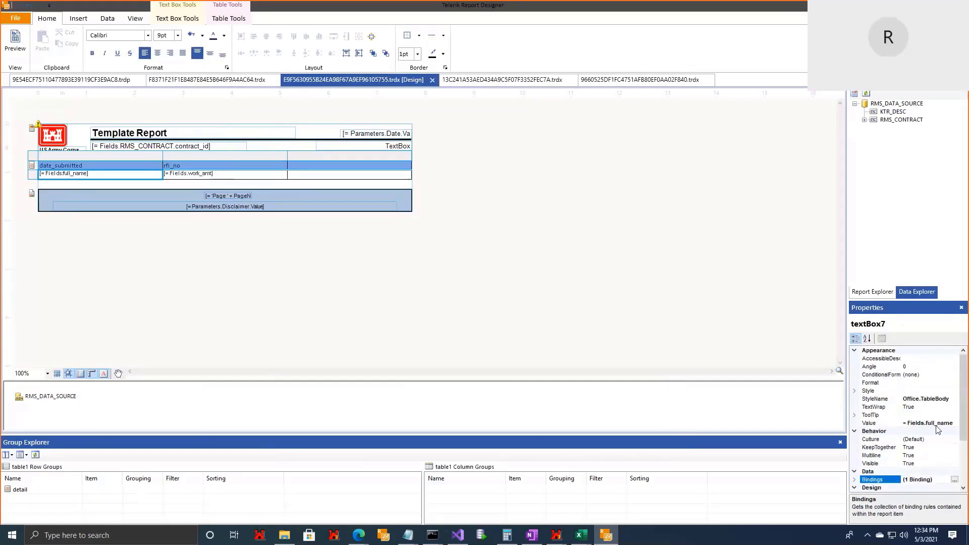
- Look at the format categories available for the full_name detail cell and close them without changes
{"action": "right_click", "coordinate": [197, 183]}
{"action": "right_click", "coordinate": [130, 185]}
{"action": "right_click", "coordinate": [134, 174]}
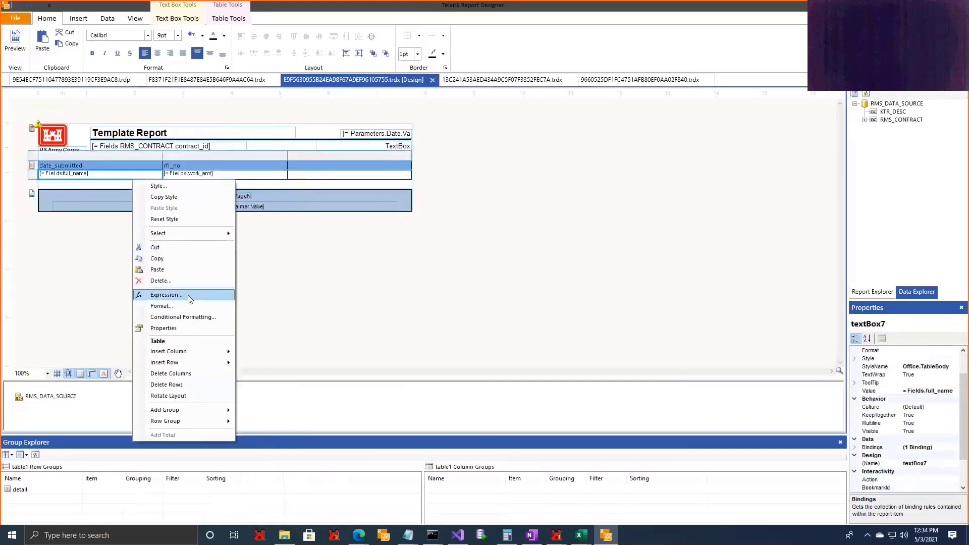
{"action": "left_click", "coordinate": [183, 308]}
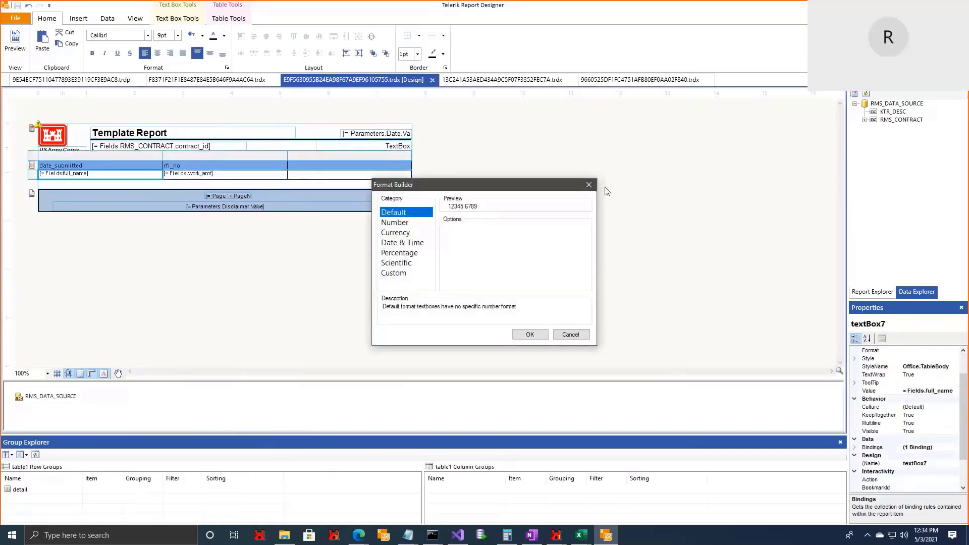
{"action": "left_click", "coordinate": [588, 185]}
- Look up the CDate conversion function in the full_name cell's expression editor and close it without changes
{"action": "right_click", "coordinate": [117, 168]}
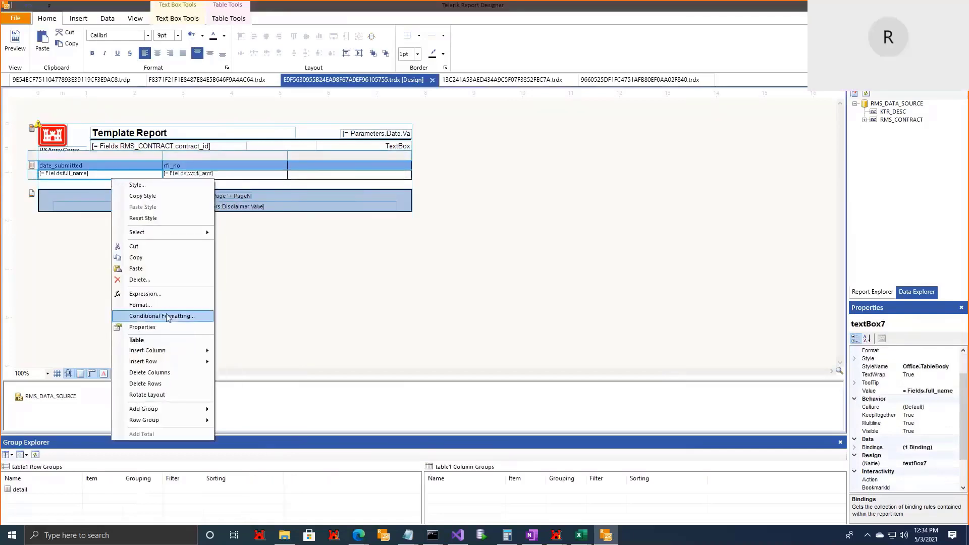
{"action": "left_click", "coordinate": [168, 288]}
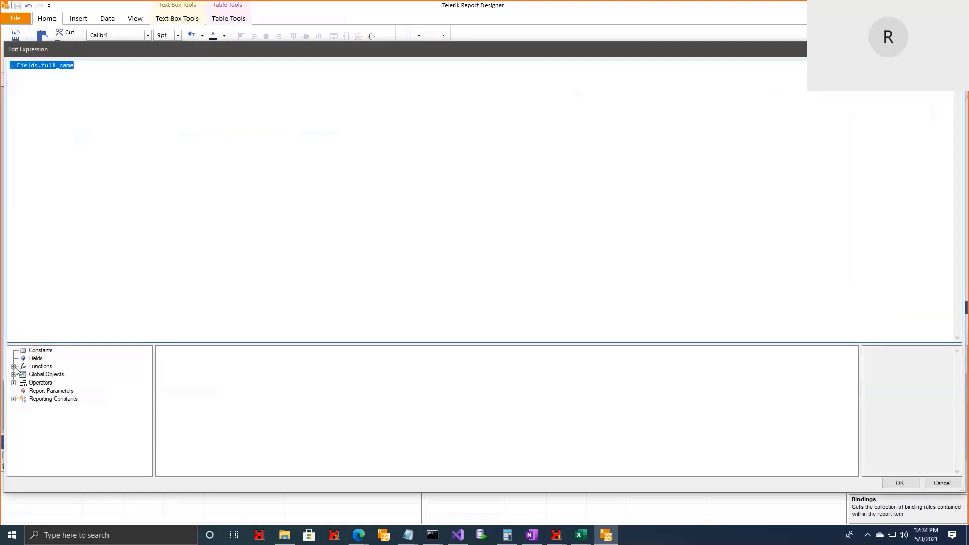
{"action": "left_click", "coordinate": [14, 366]}
{"action": "left_click", "coordinate": [51, 383]}
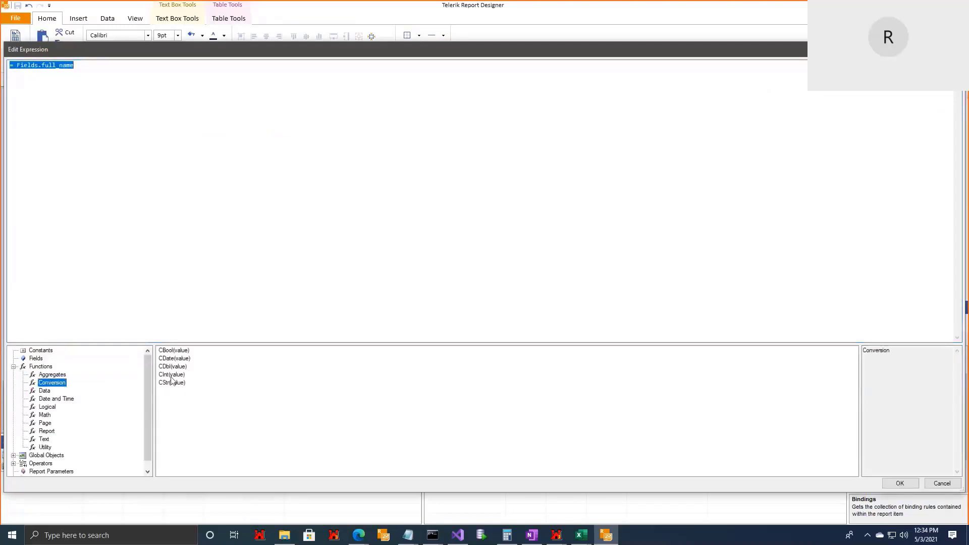
{"action": "left_click", "coordinate": [178, 359]}
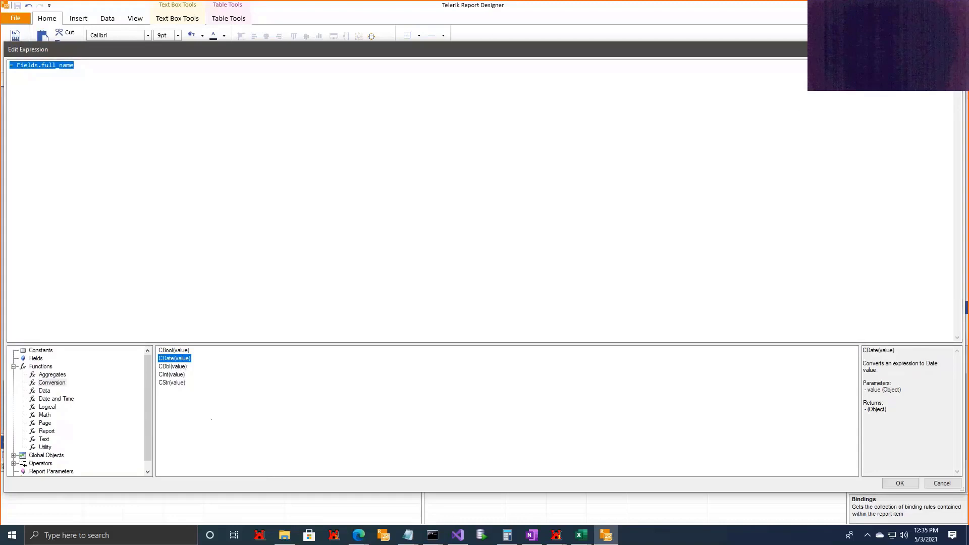
{"action": "left_click", "coordinate": [953, 49]}
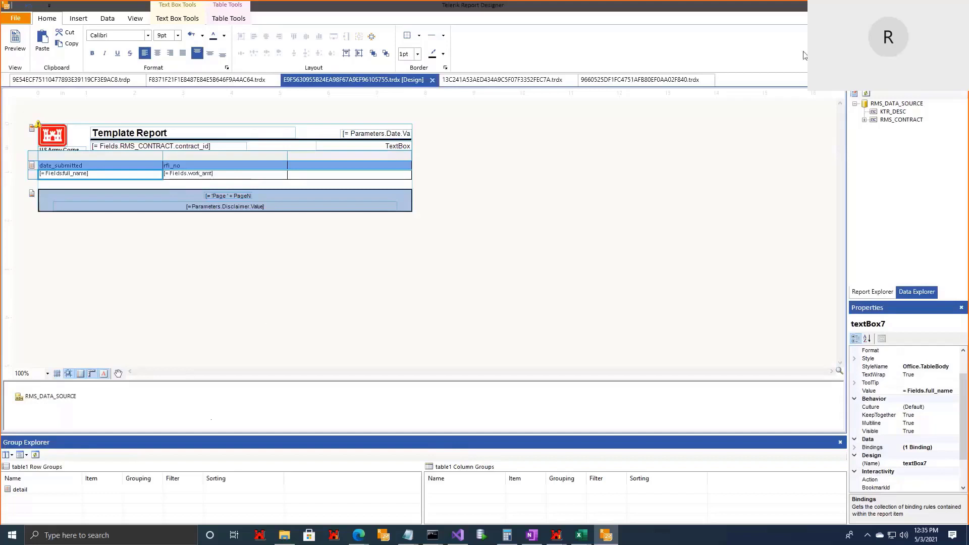
- Close the report designer with the same documents set to reopen next time, and return to the RMS contract selection view
{"action": "left_click", "coordinate": [957, 5]}
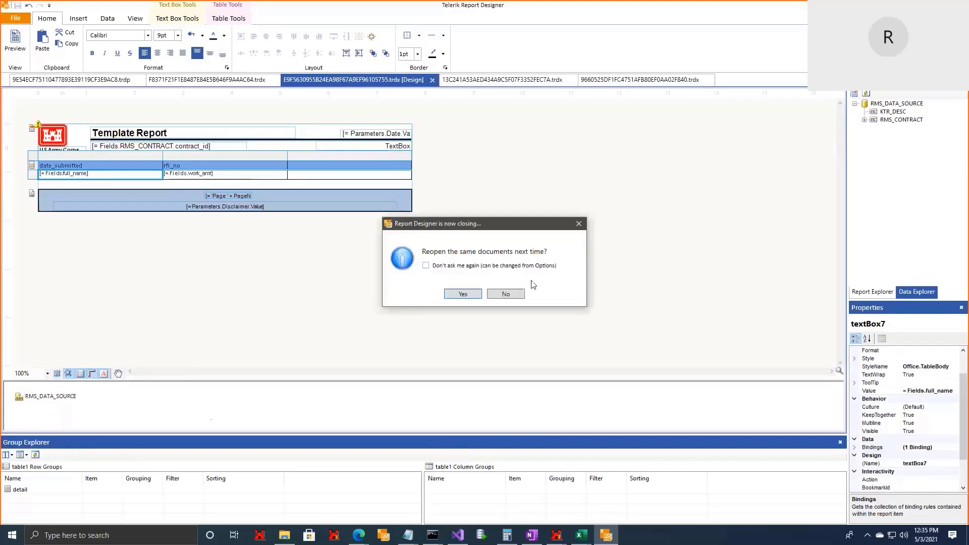
{"action": "left_click", "coordinate": [464, 296]}
{"action": "left_click", "coordinate": [241, 381]}
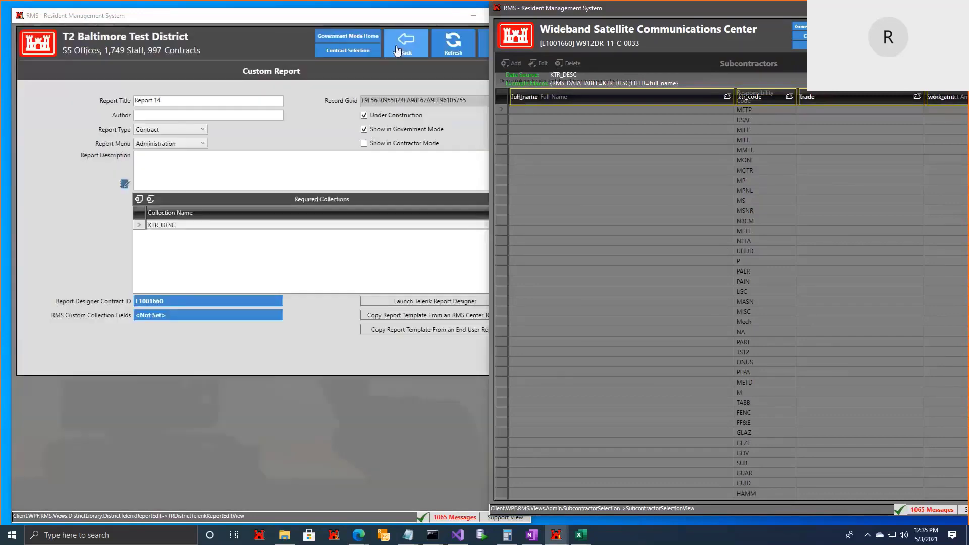
{"action": "left_click", "coordinate": [405, 48]}
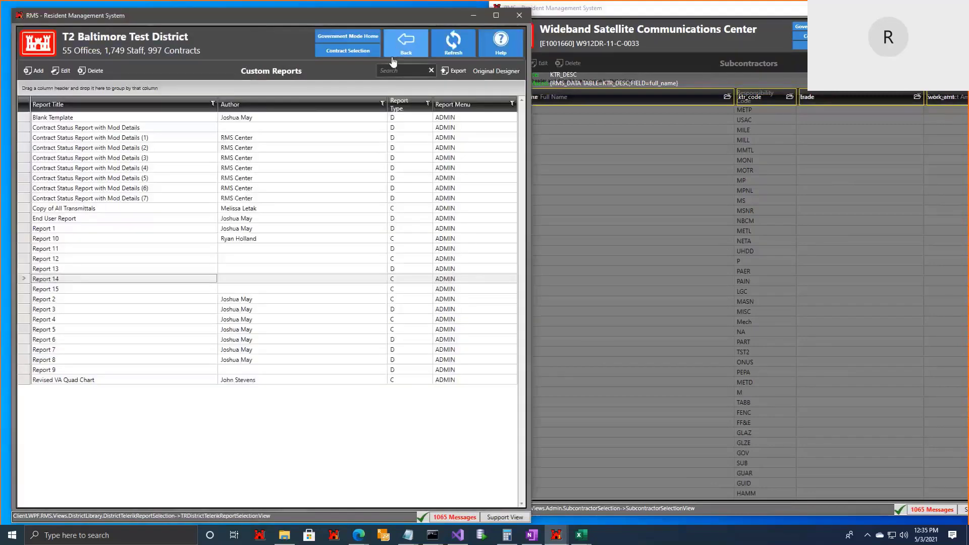
{"action": "left_click", "coordinate": [406, 51]}
{"action": "left_click", "coordinate": [406, 50]}
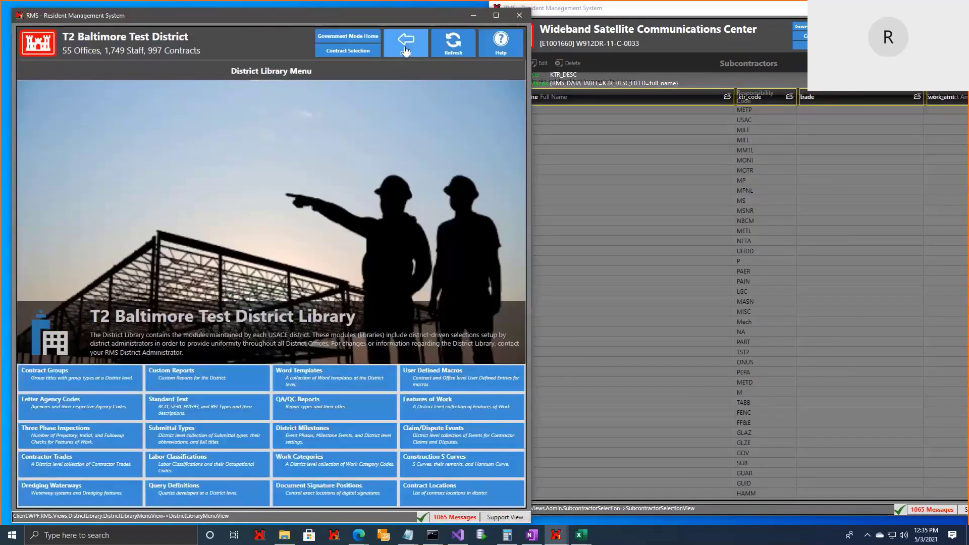
{"action": "left_click", "coordinate": [406, 51]}
- Search the summary reports for "data", preview the RMS Data Dictionary for all tables, and close the preview
{"action": "left_click", "coordinate": [277, 75]}
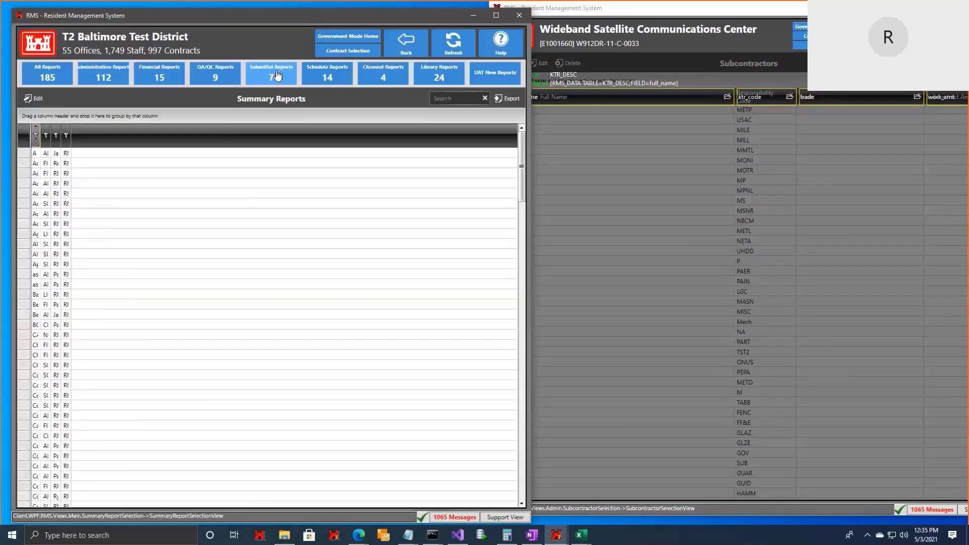
{"action": "type", "text": "data"}
{"action": "left_click", "coordinate": [134, 144]}
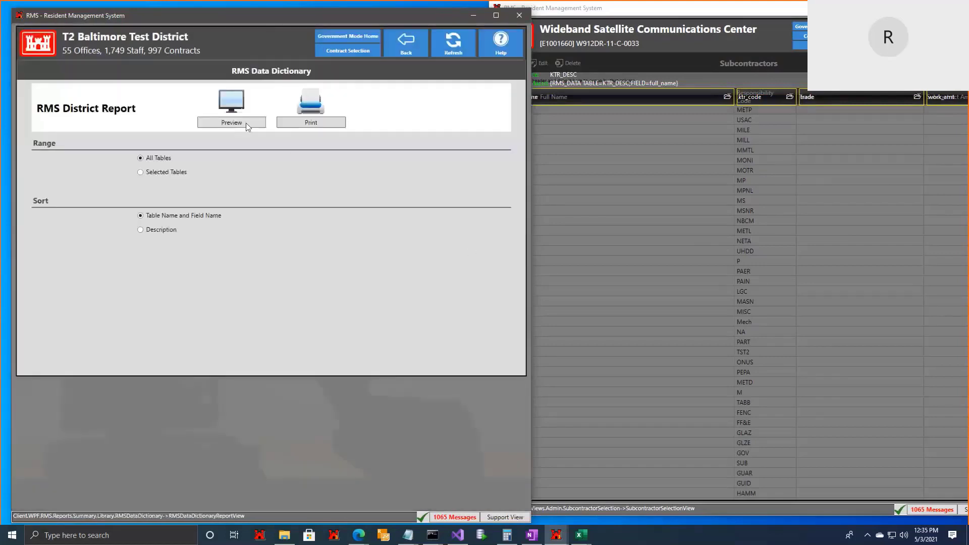
{"action": "left_click", "coordinate": [231, 121]}
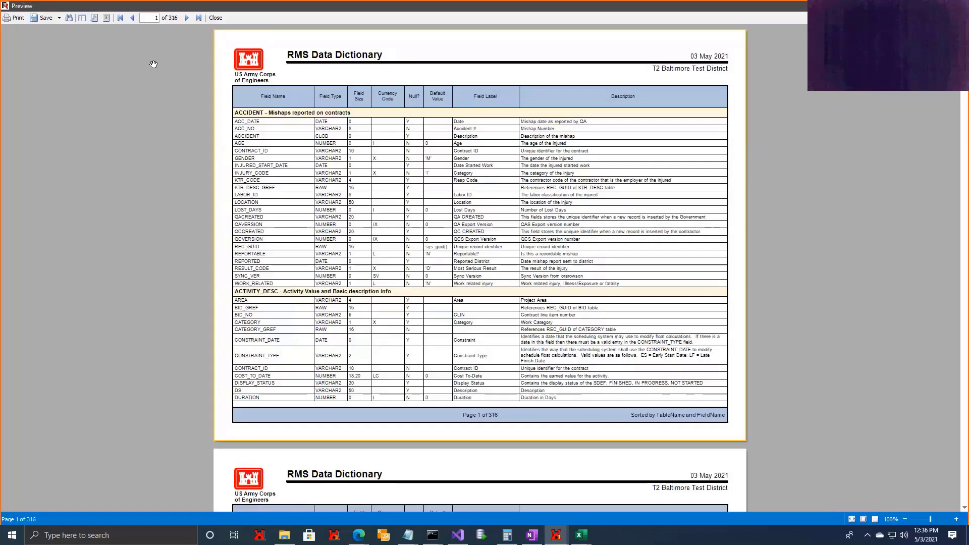
{"action": "left_click", "coordinate": [216, 21]}
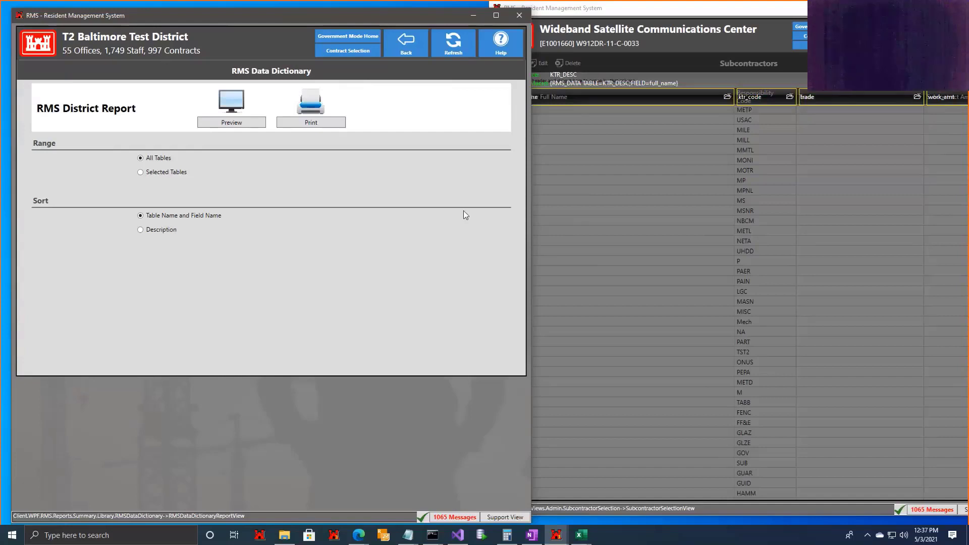
- Return to the District Library's custom reports and switch the list to the UAT Designer reports
{"action": "left_click", "coordinate": [406, 45]}
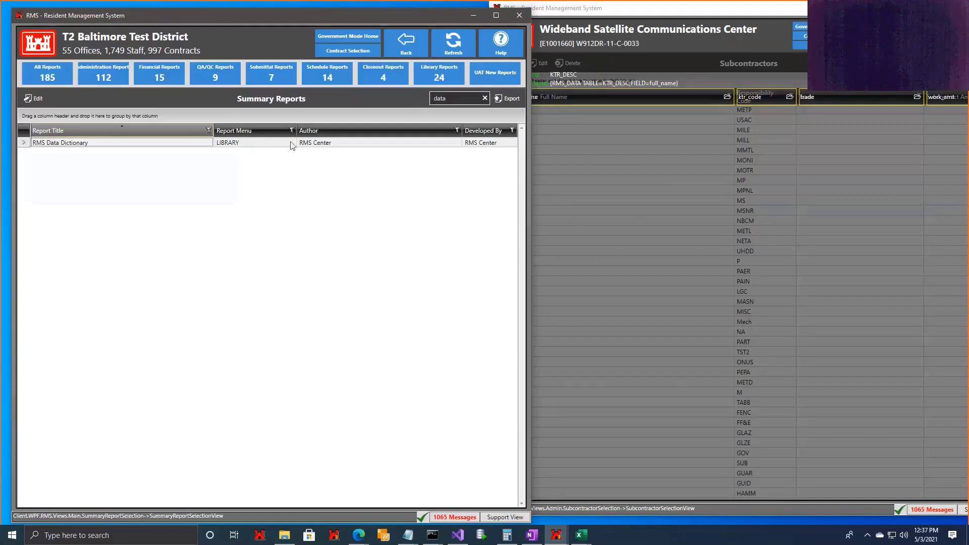
{"action": "left_click", "coordinate": [407, 44]}
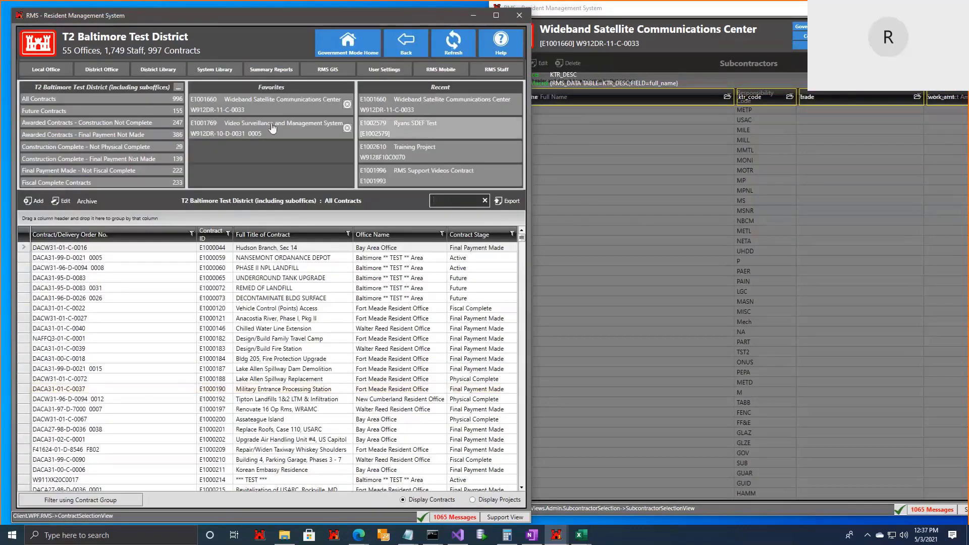
{"action": "left_click", "coordinate": [158, 70]}
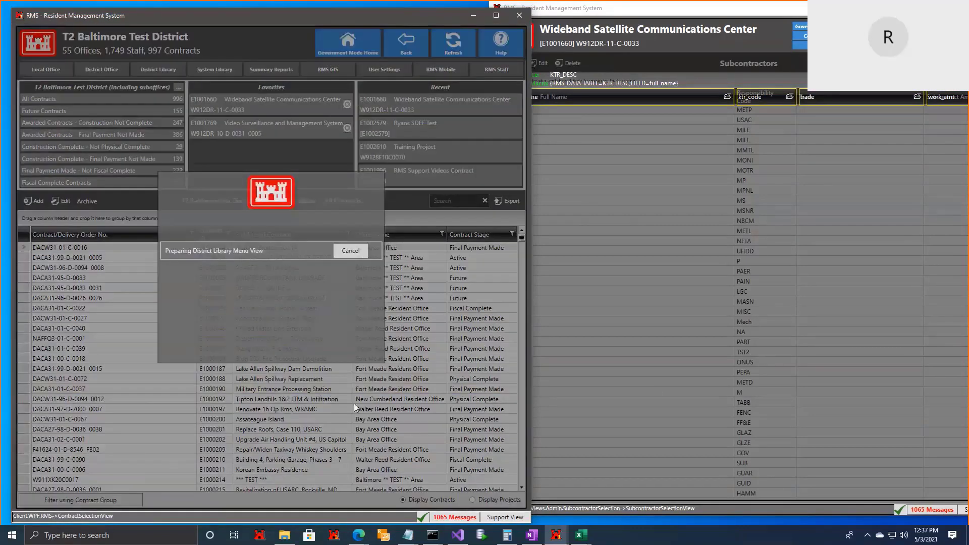
{"action": "left_click", "coordinate": [199, 385]}
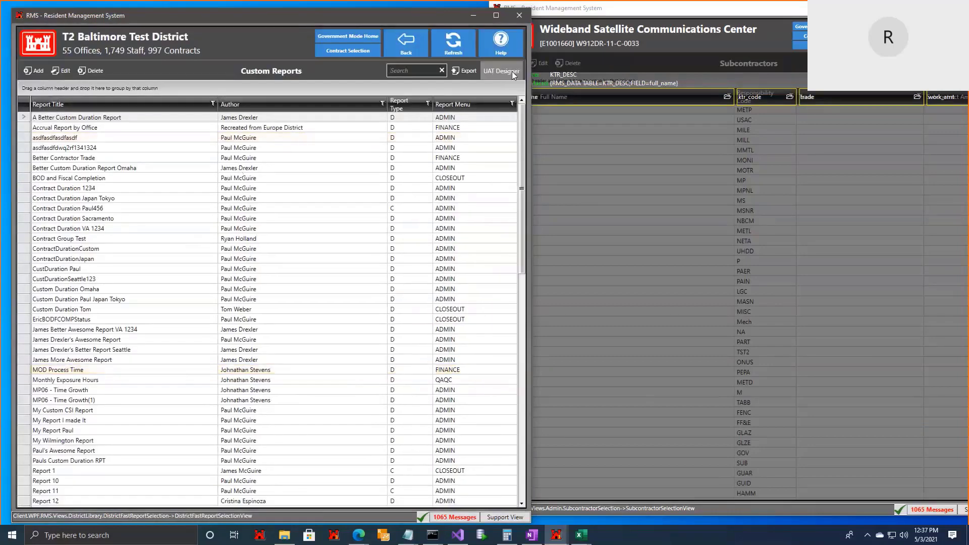
{"action": "left_click", "coordinate": [513, 75]}
{"action": "left_click", "coordinate": [246, 379]}
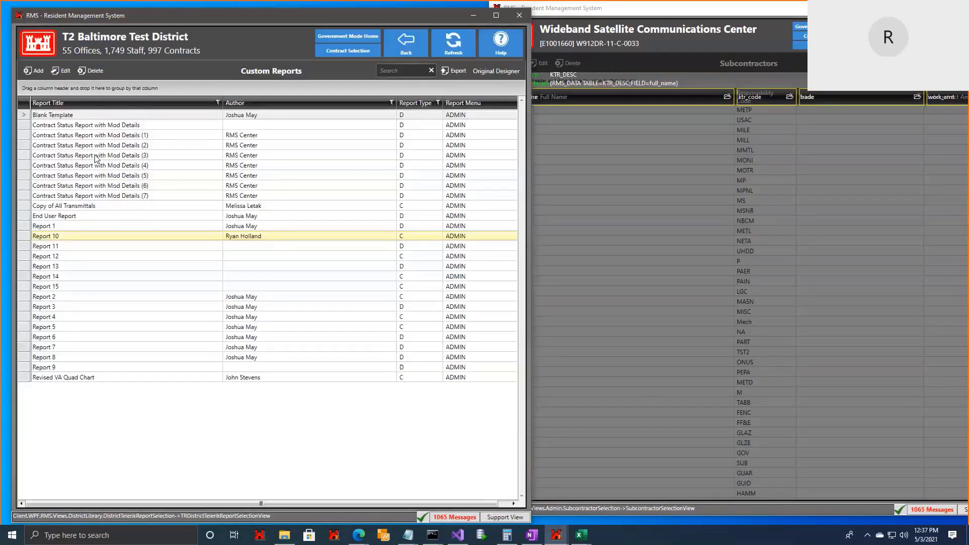
- Open Report 15 and set its Report Designer Contract ID to E1001660, searching the contract lookup for 1660
{"action": "left_click", "coordinate": [101, 287]}
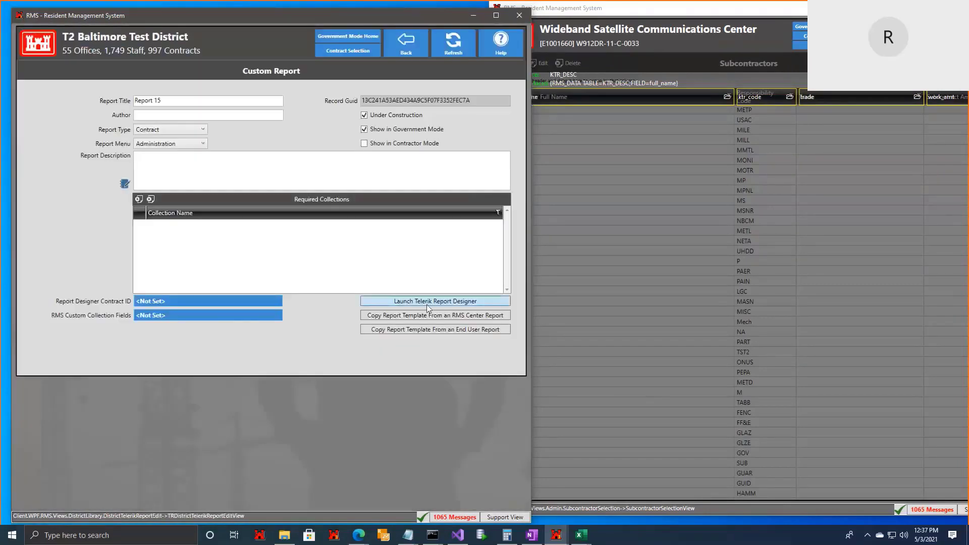
{"action": "left_click", "coordinate": [426, 304]}
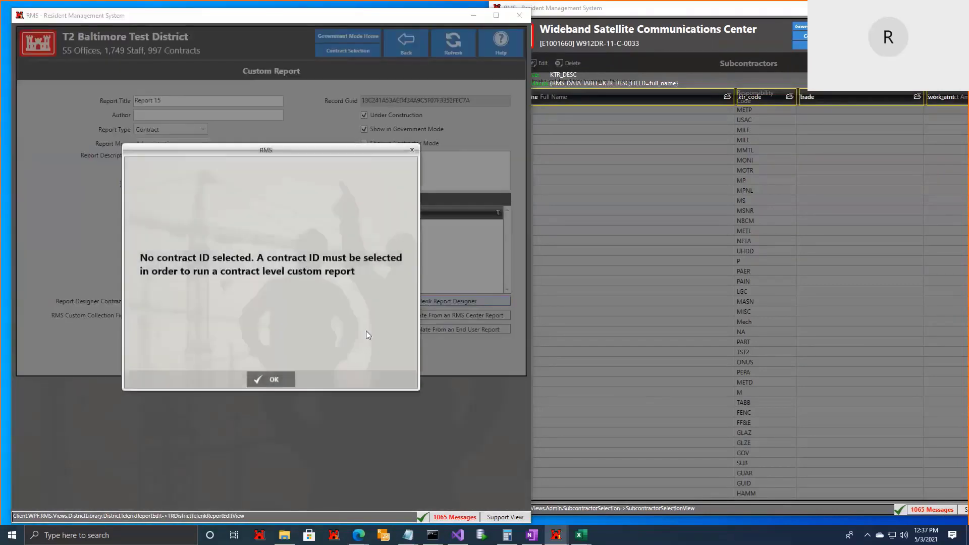
{"action": "left_click", "coordinate": [271, 381]}
{"action": "left_click", "coordinate": [183, 303]}
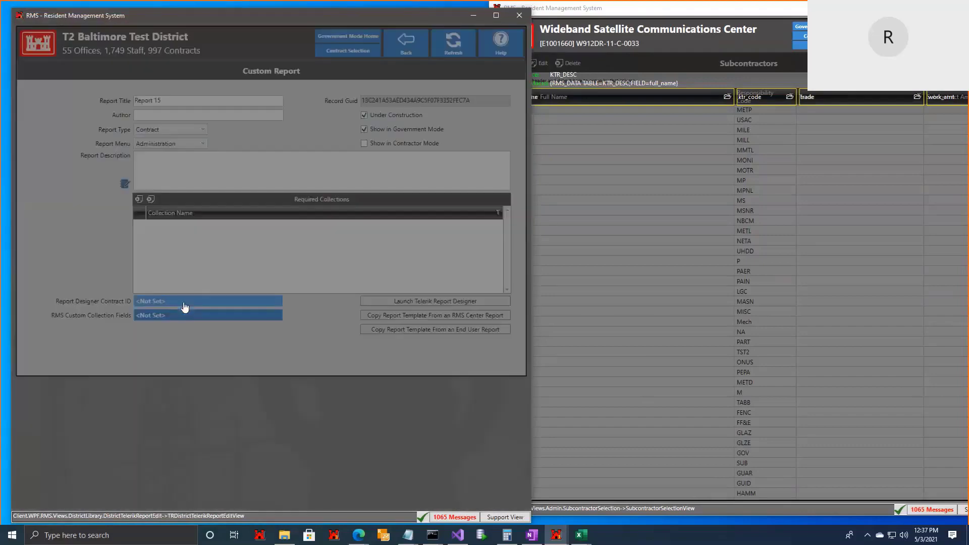
{"action": "type", "text": "1660"}
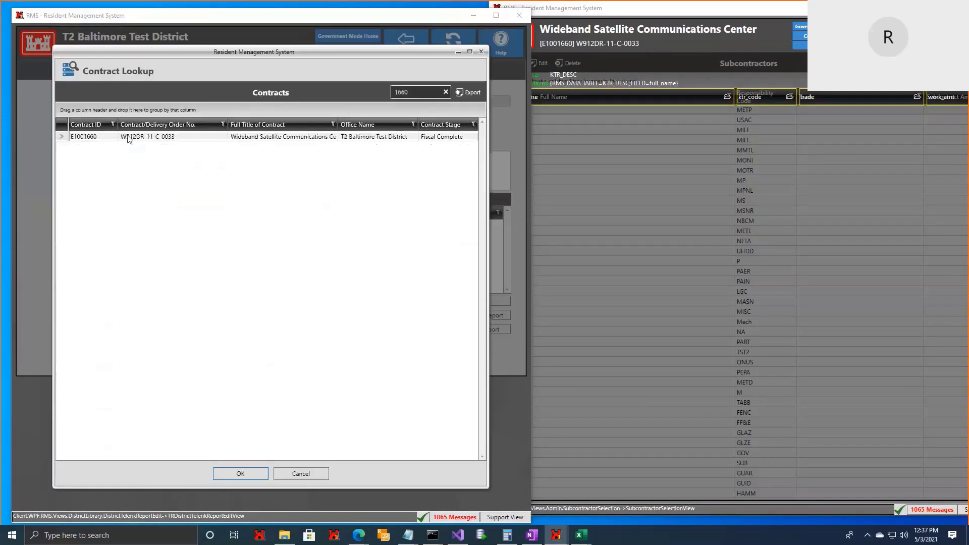
{"action": "left_click", "coordinate": [128, 137]}
{"action": "double_click", "coordinate": [128, 138]}
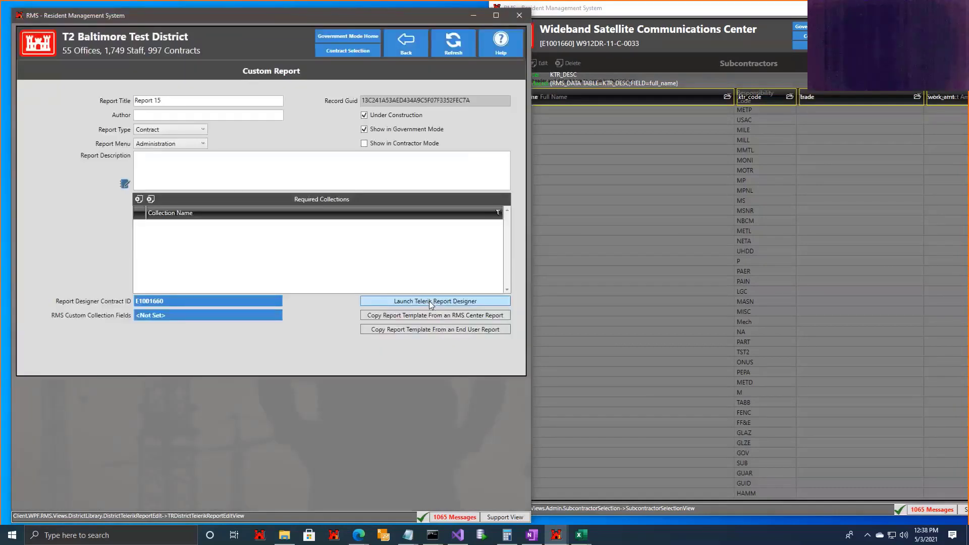
- Launch the Telerik Report Designer for Report 15 without overwriting the existing template file, and show the insertable report items with the header panel selected
{"action": "left_click", "coordinate": [428, 301]}
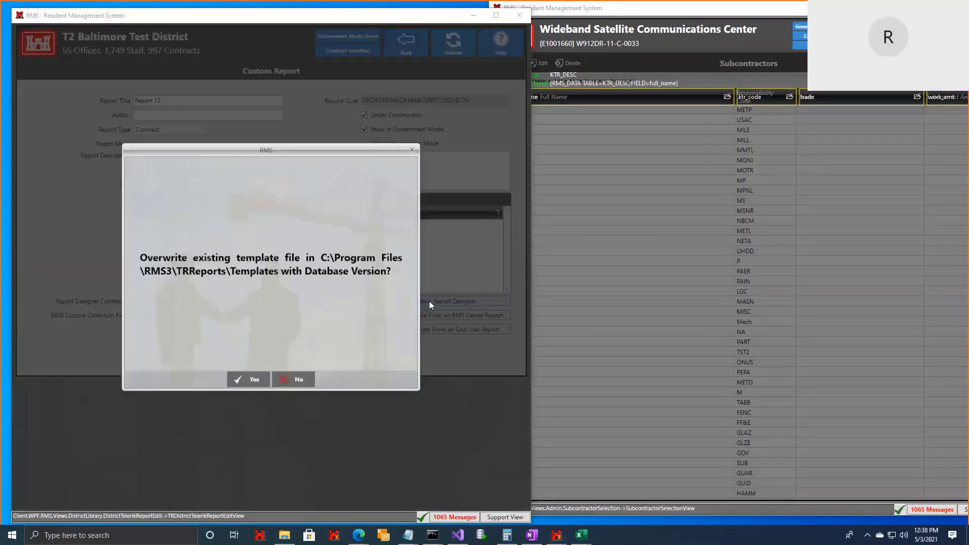
{"action": "left_click", "coordinate": [290, 379]}
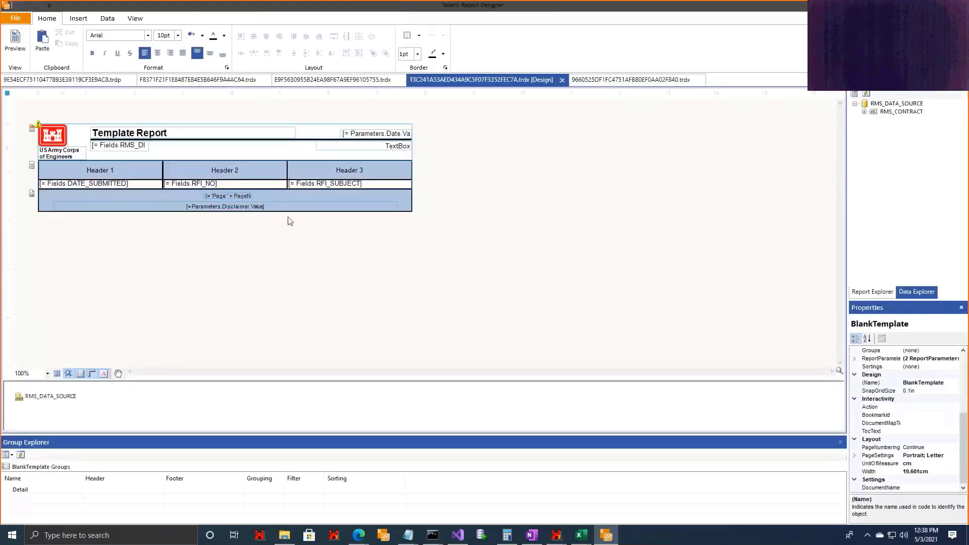
{"action": "left_click", "coordinate": [215, 157]}
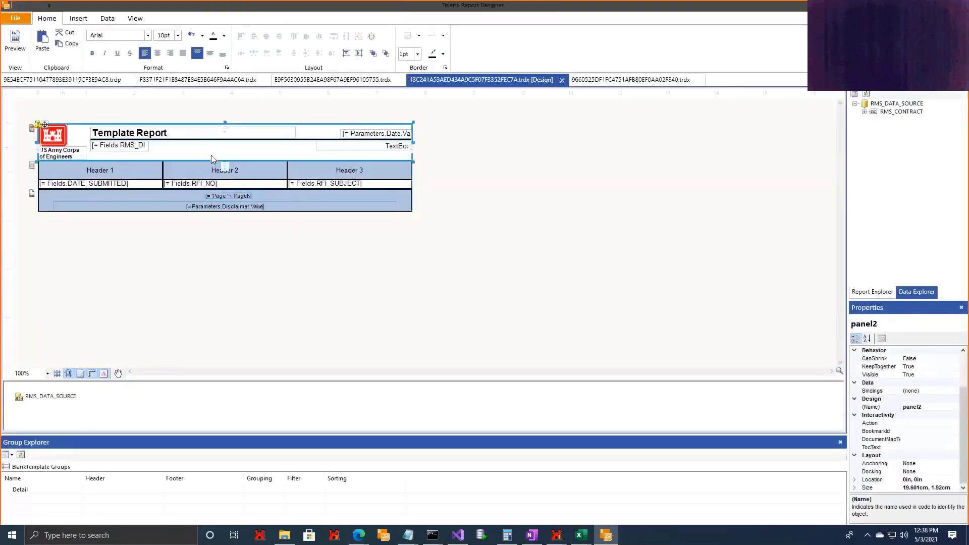
{"action": "left_click", "coordinate": [79, 18]}
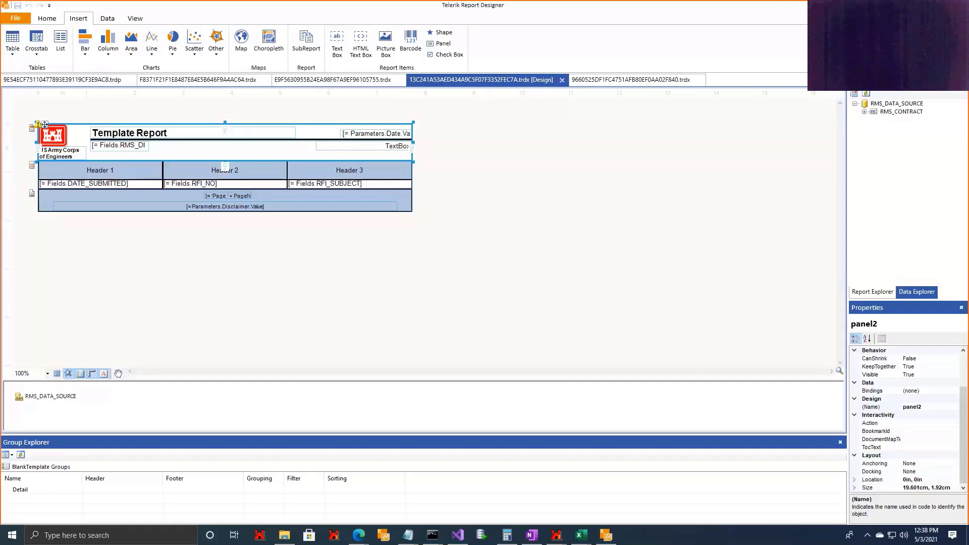
- Select the whole report instead of the header panel and set its style background color to Black
{"action": "left_click", "coordinate": [79, 251]}
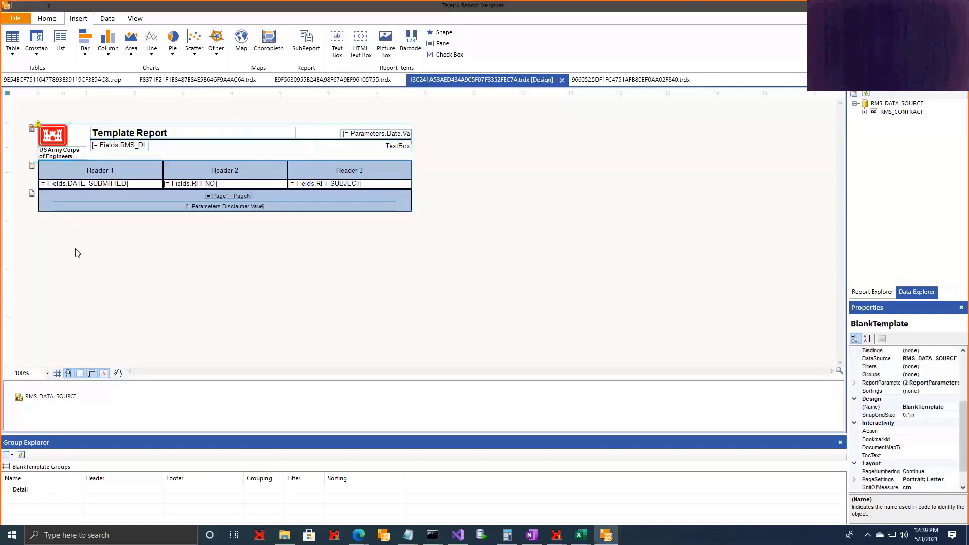
{"action": "right_click", "coordinate": [502, 194]}
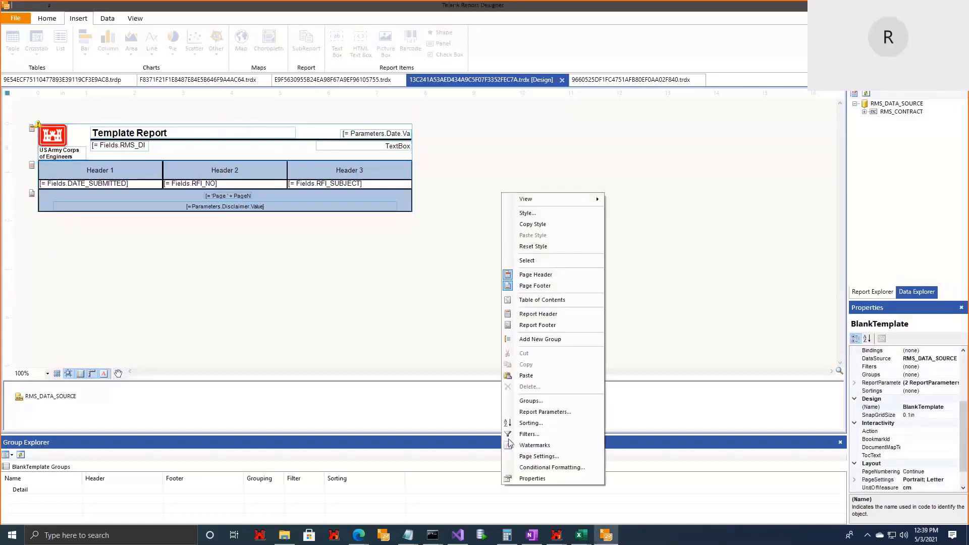
{"action": "left_click", "coordinate": [377, 295]}
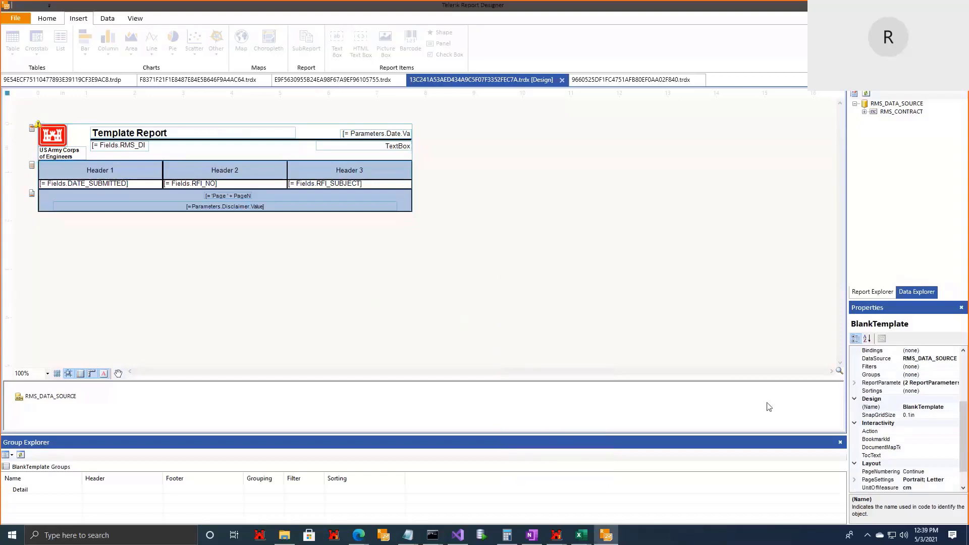
{"action": "scroll", "coordinate": [908, 464], "scroll_direction": "up", "scroll_amount": 3}
{"action": "scroll", "coordinate": [911, 468], "scroll_direction": "up", "scroll_amount": 1}
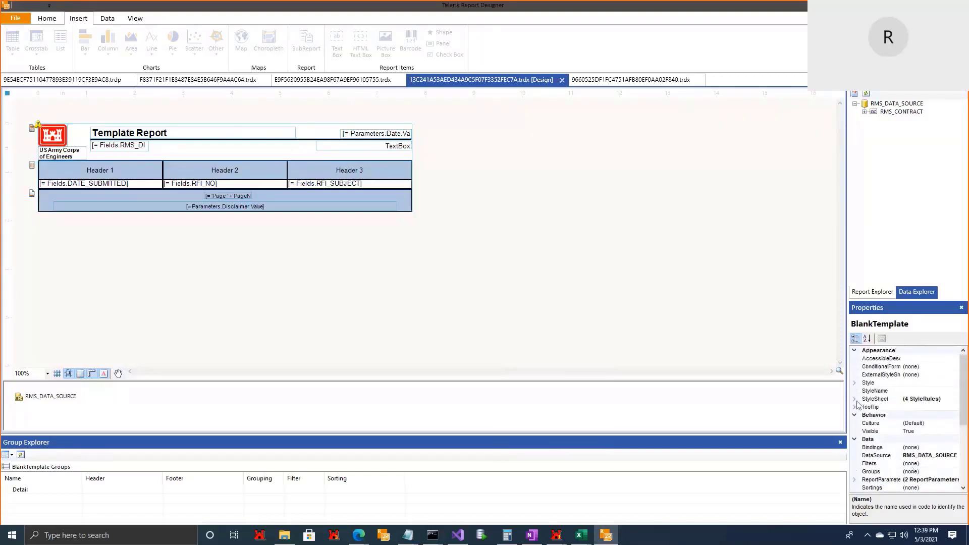
{"action": "left_click", "coordinate": [854, 382]}
{"action": "left_click", "coordinate": [937, 391]}
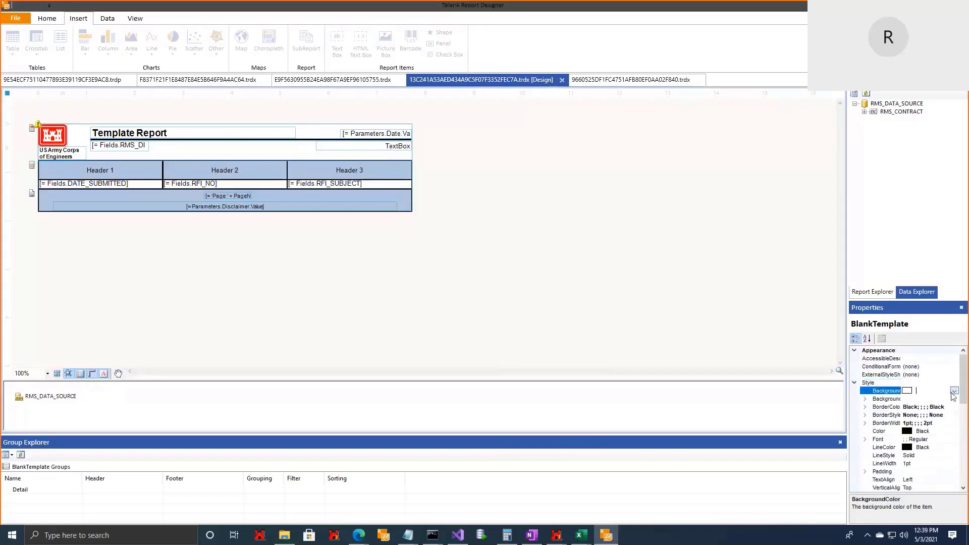
{"action": "left_click", "coordinate": [953, 391]}
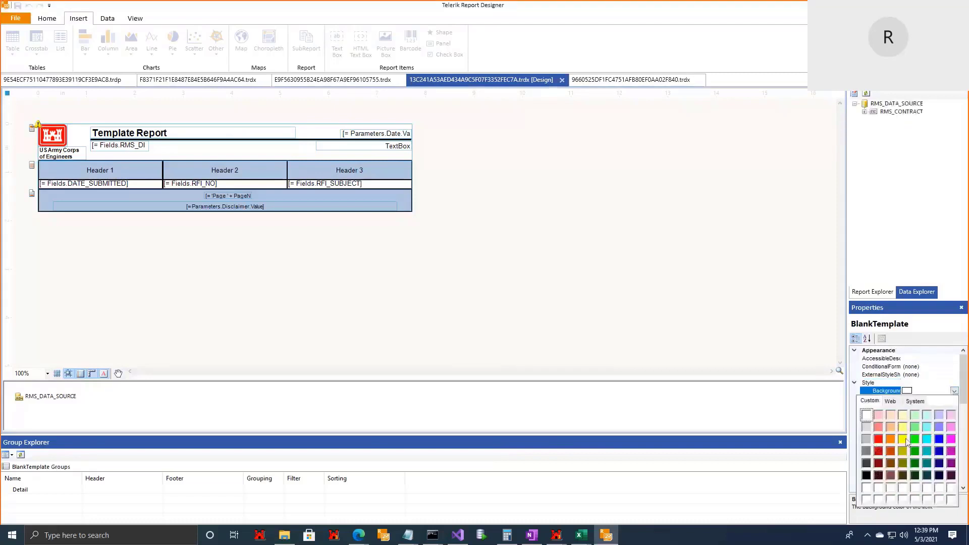
{"action": "left_click", "coordinate": [869, 477]}
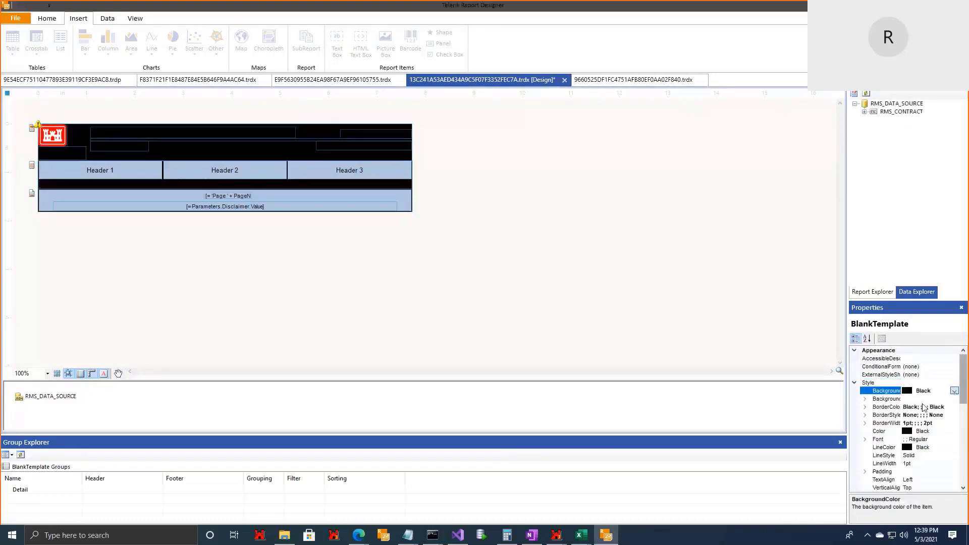
- Set the report's style background color back to Transparent
{"action": "left_click", "coordinate": [953, 391]}
{"action": "left_click", "coordinate": [868, 411]}
{"action": "left_click", "coordinate": [949, 399]}
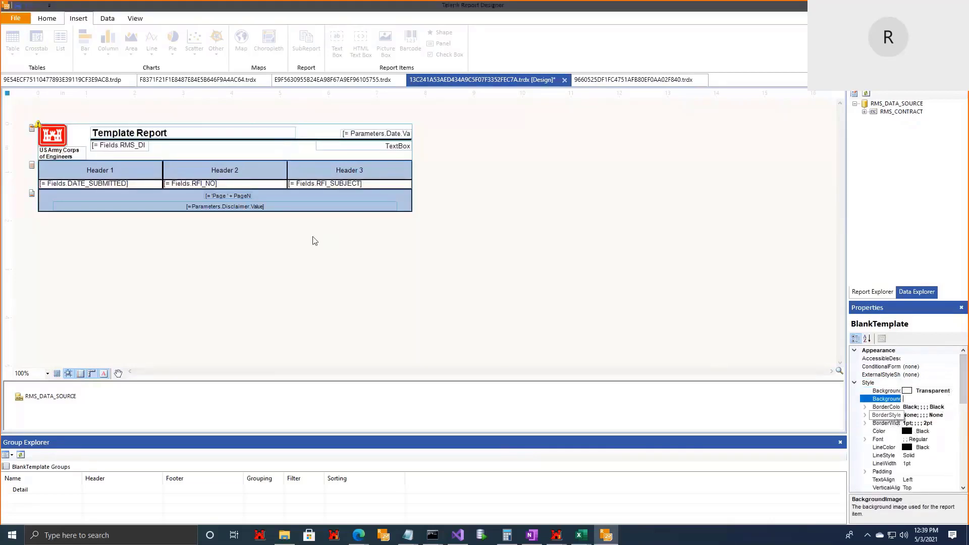
{"action": "left_click", "coordinate": [529, 208]}
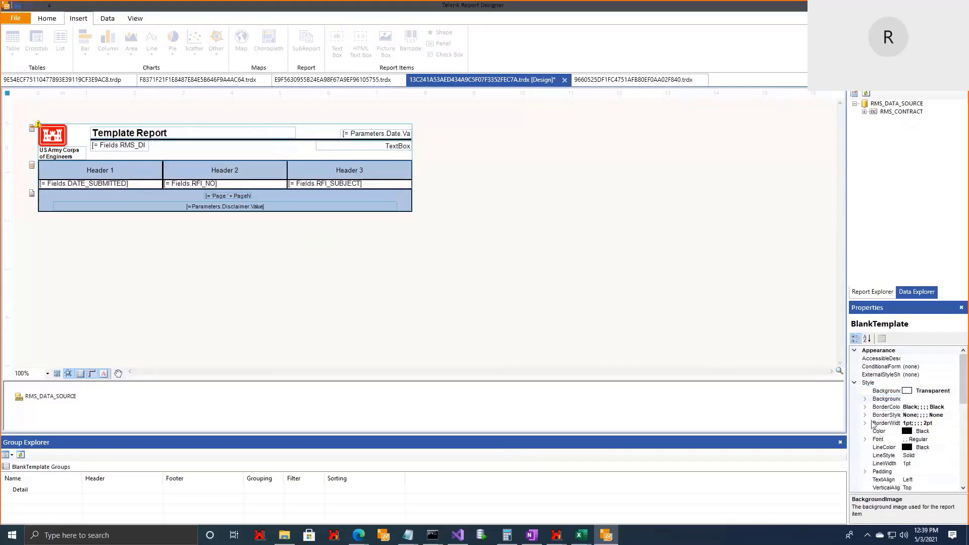
- Set the default border style of the whole report to Solid
{"action": "left_click", "coordinate": [865, 407]}
{"action": "left_click", "coordinate": [867, 408]}
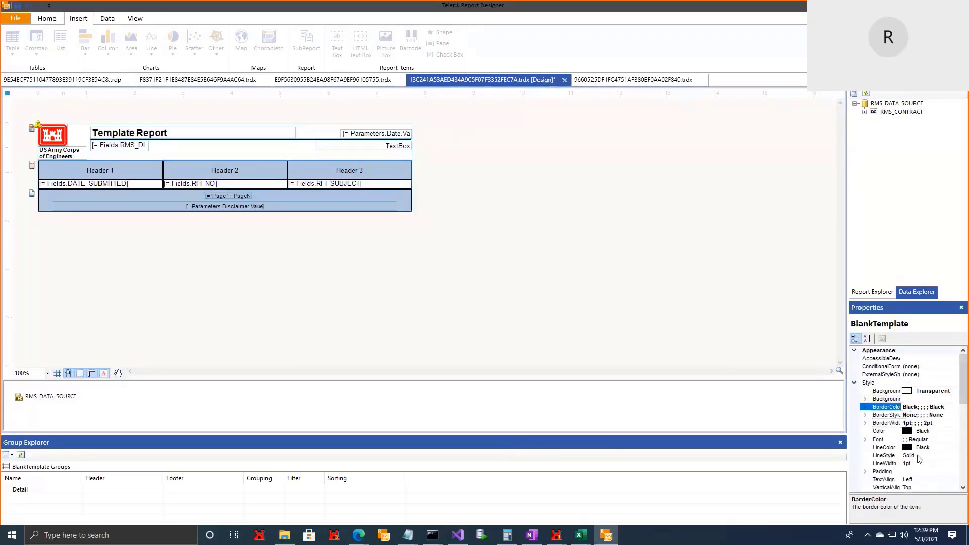
{"action": "scroll", "coordinate": [918, 459], "scroll_direction": "down", "scroll_amount": 2}
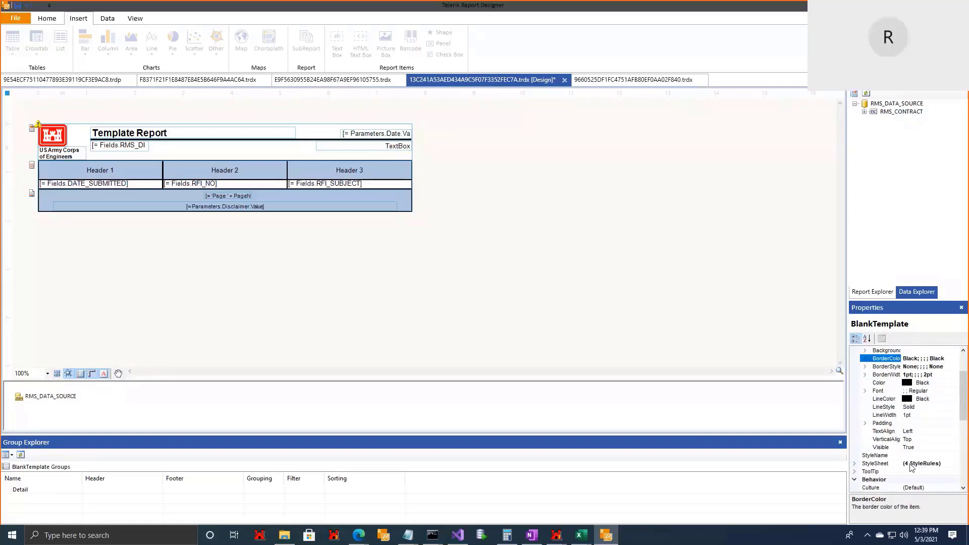
{"action": "scroll", "coordinate": [947, 473], "scroll_direction": "up", "scroll_amount": 2}
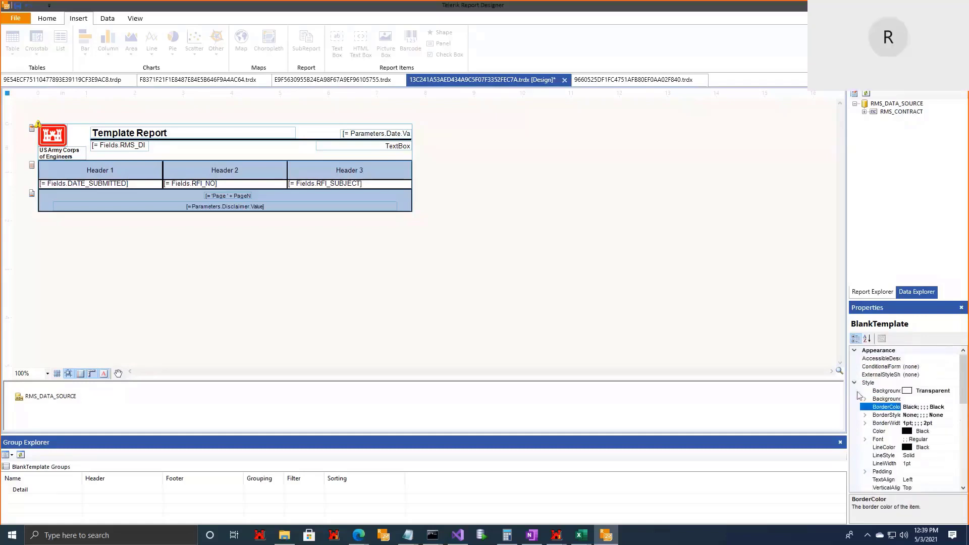
{"action": "double_click", "coordinate": [866, 416]}
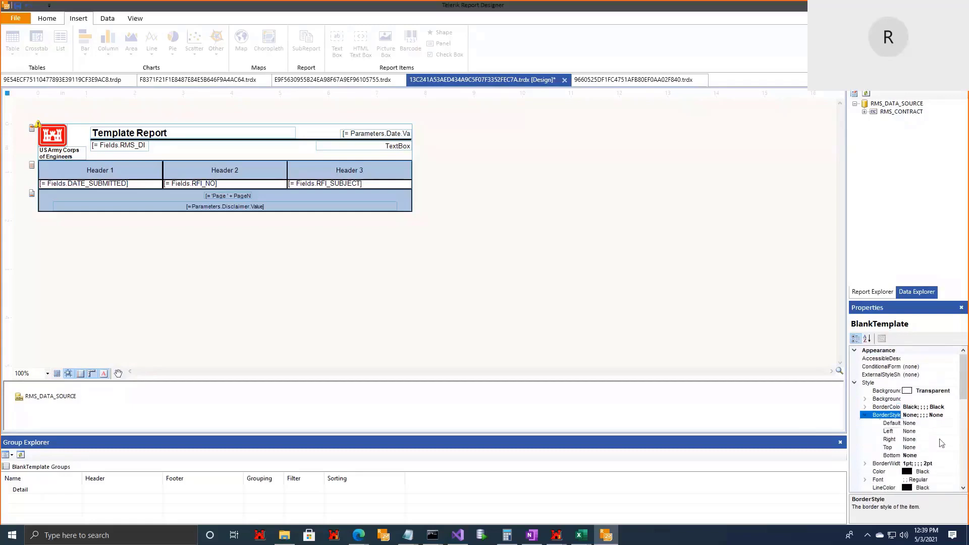
{"action": "left_click", "coordinate": [938, 425]}
{"action": "left_click", "coordinate": [954, 424]}
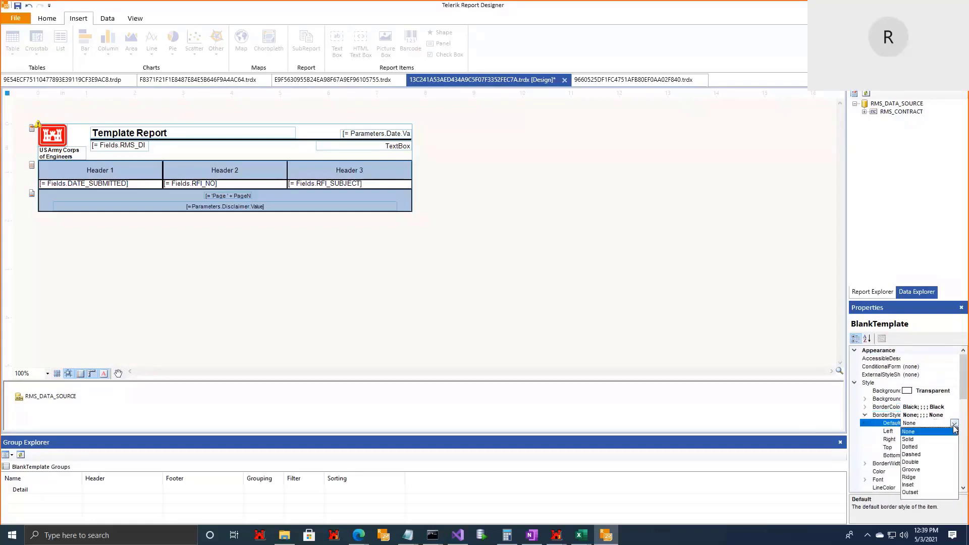
{"action": "left_click", "coordinate": [925, 439]}
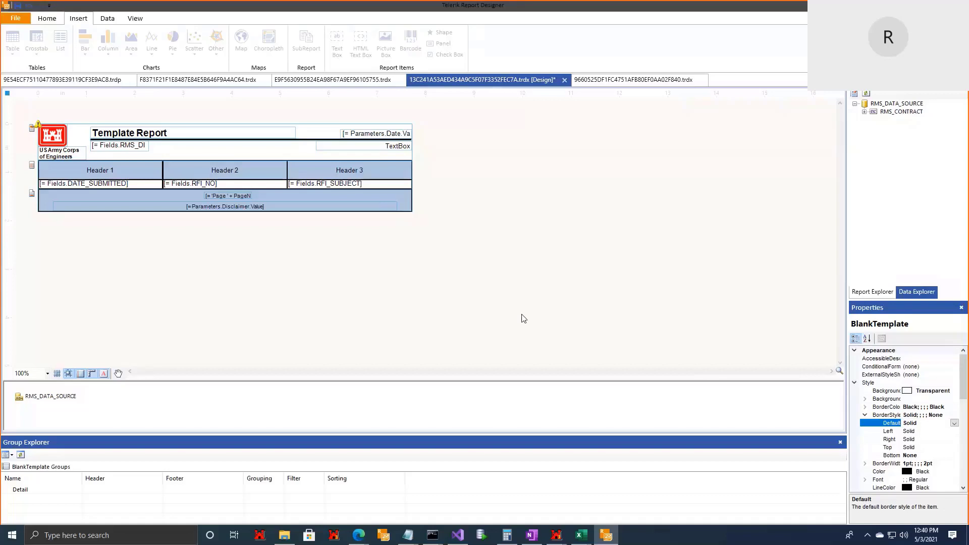
- Add a new report group with one grouping expression based on the RMS contract field
{"action": "right_click", "coordinate": [499, 226]}
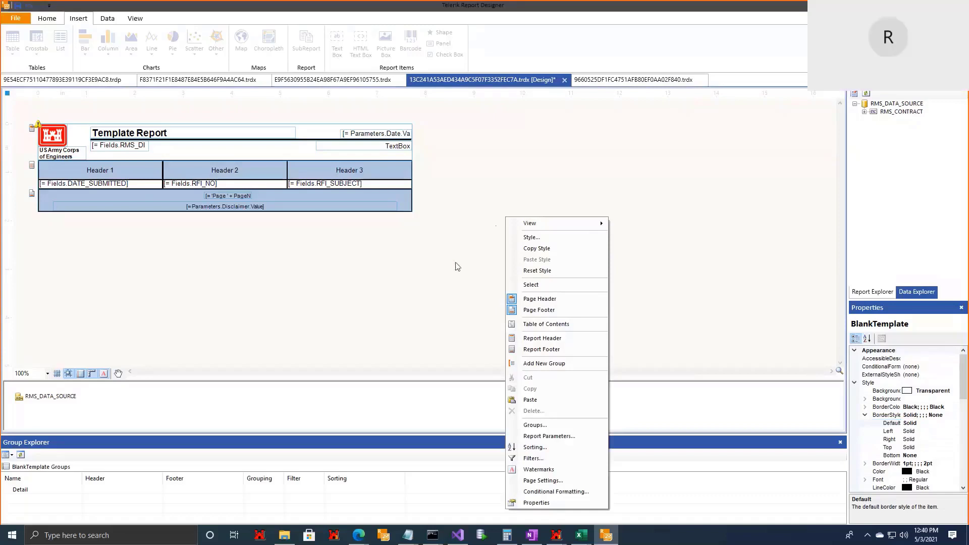
{"action": "left_click", "coordinate": [562, 365]}
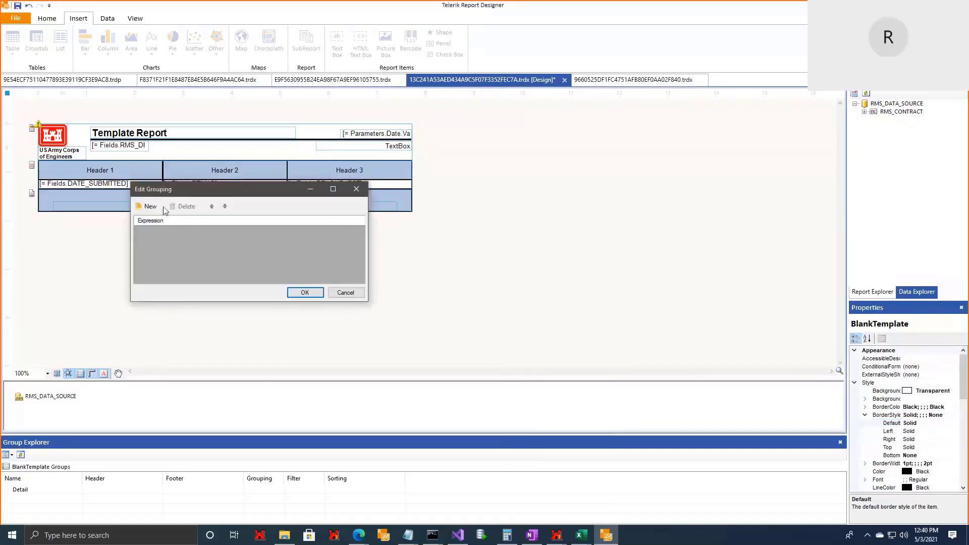
{"action": "left_click", "coordinate": [151, 206]}
{"action": "left_click", "coordinate": [360, 233]}
{"action": "left_click", "coordinate": [291, 244]}
{"action": "left_click", "coordinate": [304, 292]}
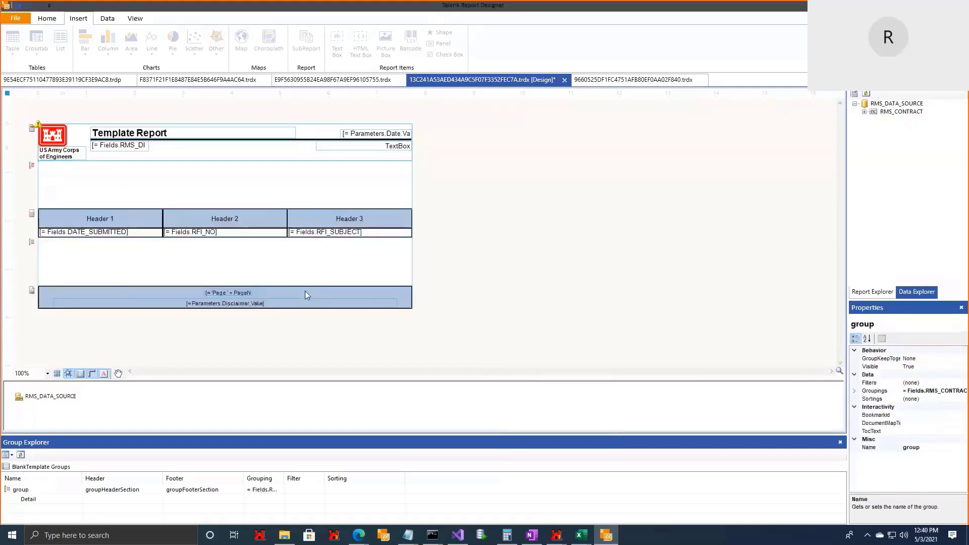
- Add a second report group nested inside the contract group, without any grouping expression
{"action": "right_click", "coordinate": [533, 220]}
{"action": "left_click", "coordinate": [605, 368]}
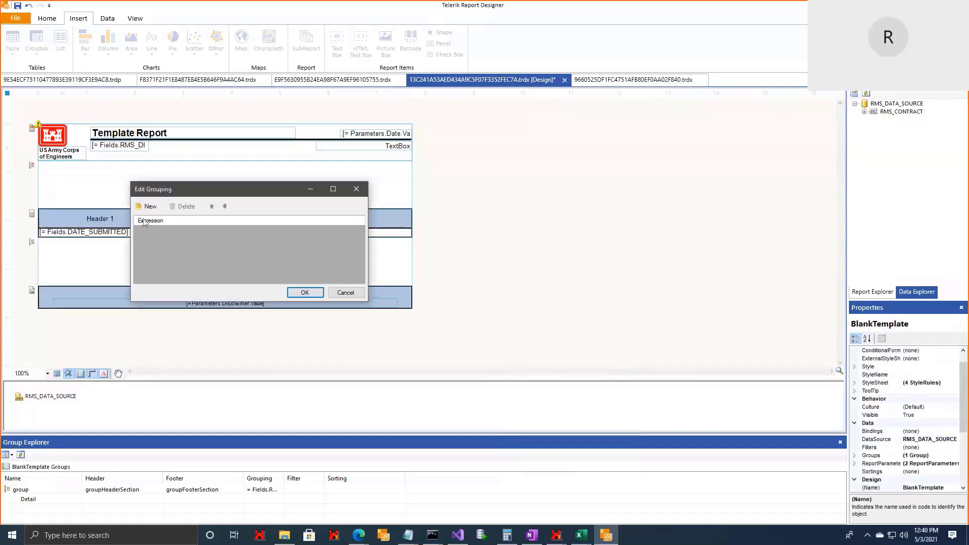
{"action": "left_click", "coordinate": [357, 188]}
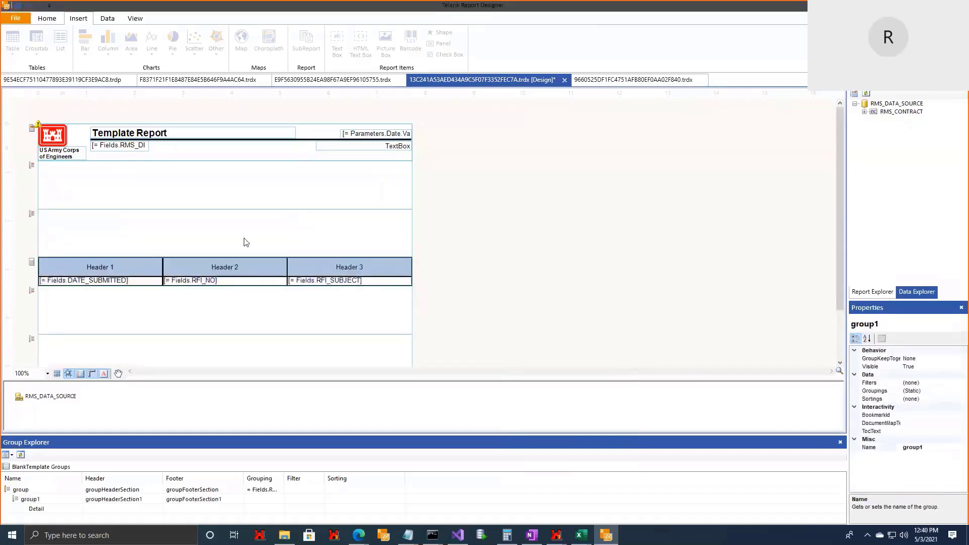
{"action": "scroll", "coordinate": [244, 242], "scroll_direction": "down", "scroll_amount": 3}
{"action": "scroll", "coordinate": [126, 306], "scroll_direction": "up", "scroll_amount": 3}
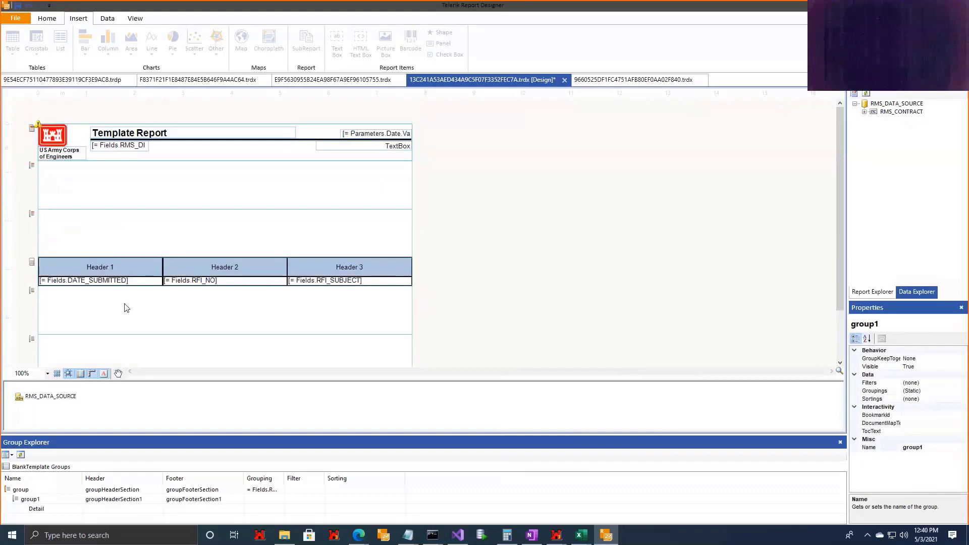
- Move the three-column table from the detail section up into the inner group's header section and shrink that section to the table's height
{"action": "left_click", "coordinate": [81, 272]}
{"action": "left_click", "coordinate": [36, 257]}
{"action": "left_click_drag", "start_coordinate": [47, 258], "coordinate": [42, 209]}
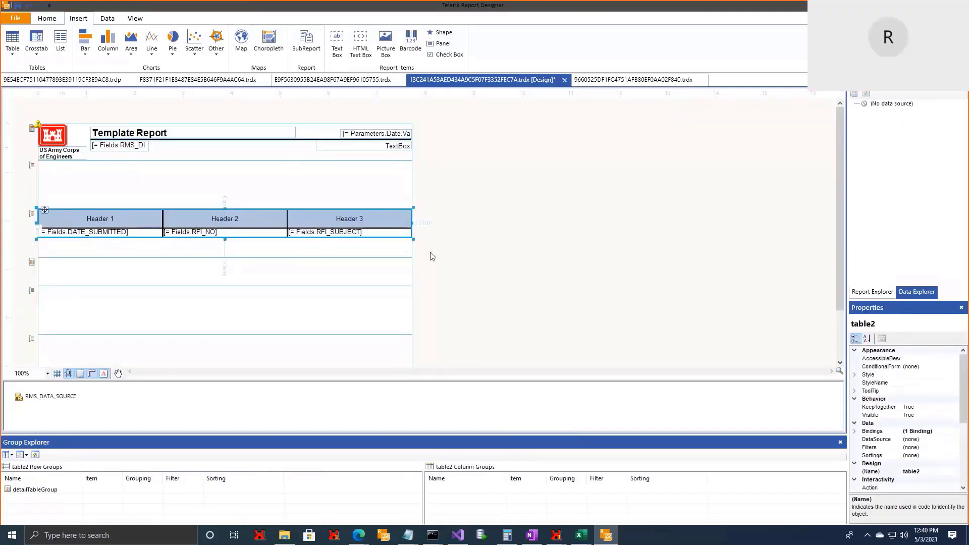
{"action": "left_click", "coordinate": [401, 255]}
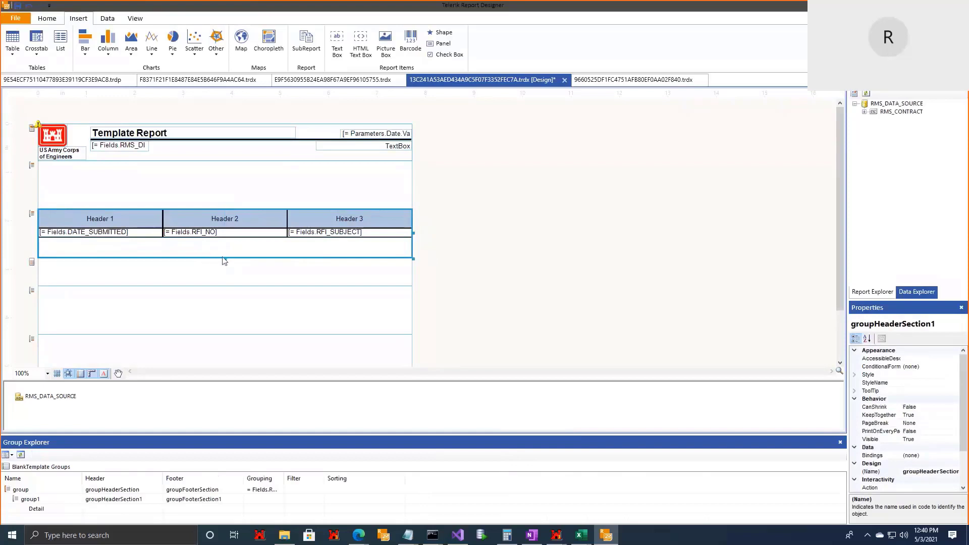
{"action": "left_click_drag", "start_coordinate": [224, 258], "coordinate": [225, 239]}
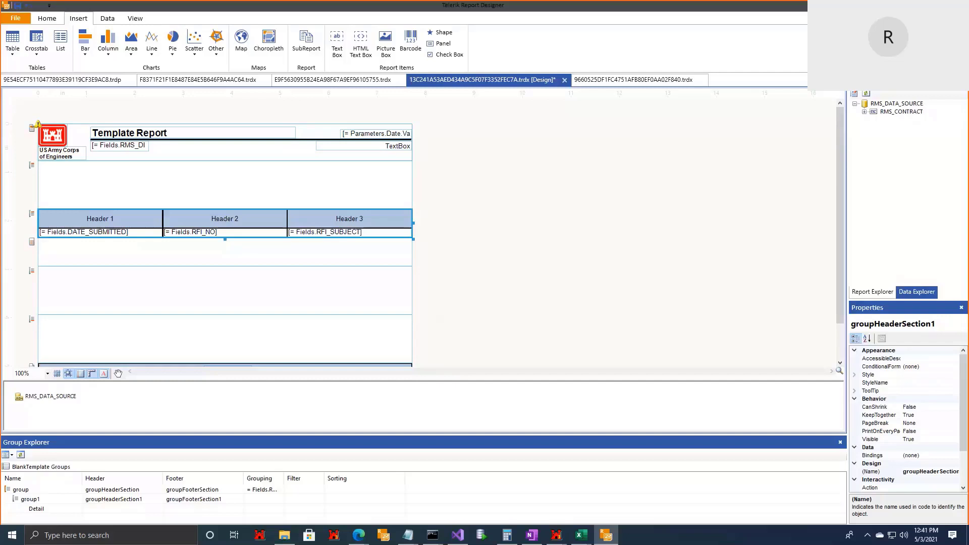
{"action": "left_click", "coordinate": [328, 313]}
{"action": "right_click", "coordinate": [326, 312]}
{"action": "left_click", "coordinate": [538, 267]}
{"action": "right_click", "coordinate": [331, 254]}
{"action": "left_click", "coordinate": [494, 234]}
- Open the DATE_SUBMITTED cell's expression for editing and look through the Text, Aggregates, Conversion and Data function lists
{"action": "left_click", "coordinate": [79, 218]}
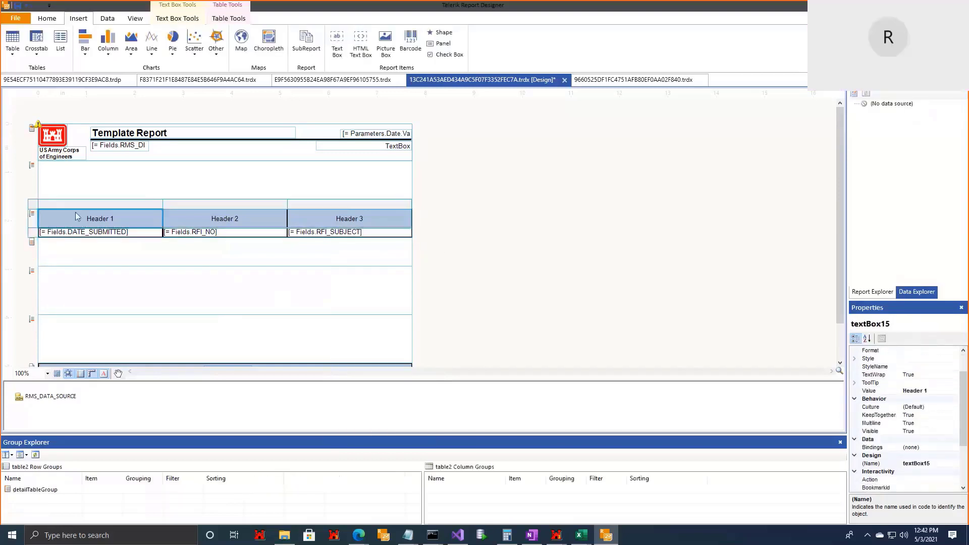
{"action": "right_click", "coordinate": [80, 237]}
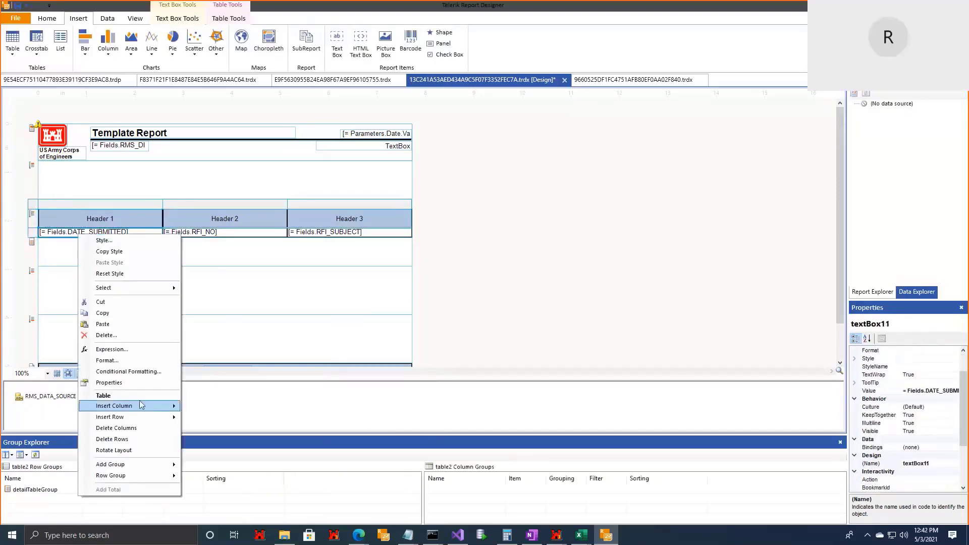
{"action": "left_click", "coordinate": [123, 349]}
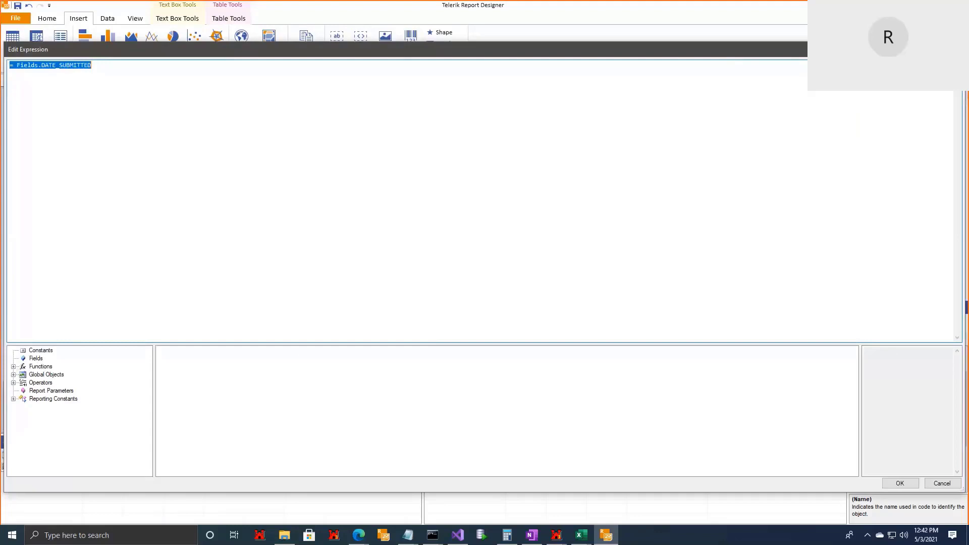
{"action": "key", "text": "Escape"}
{"action": "right_click", "coordinate": [127, 233]}
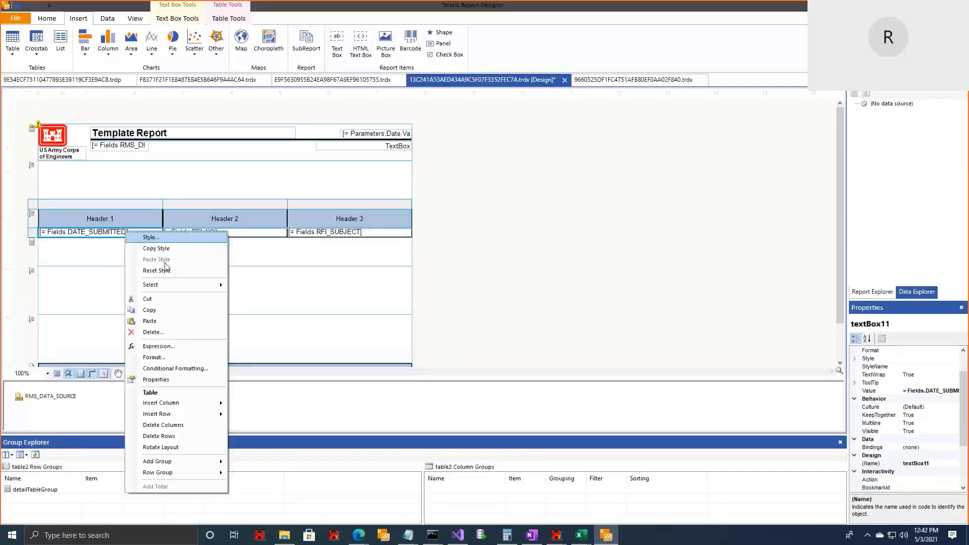
{"action": "left_click", "coordinate": [181, 347]}
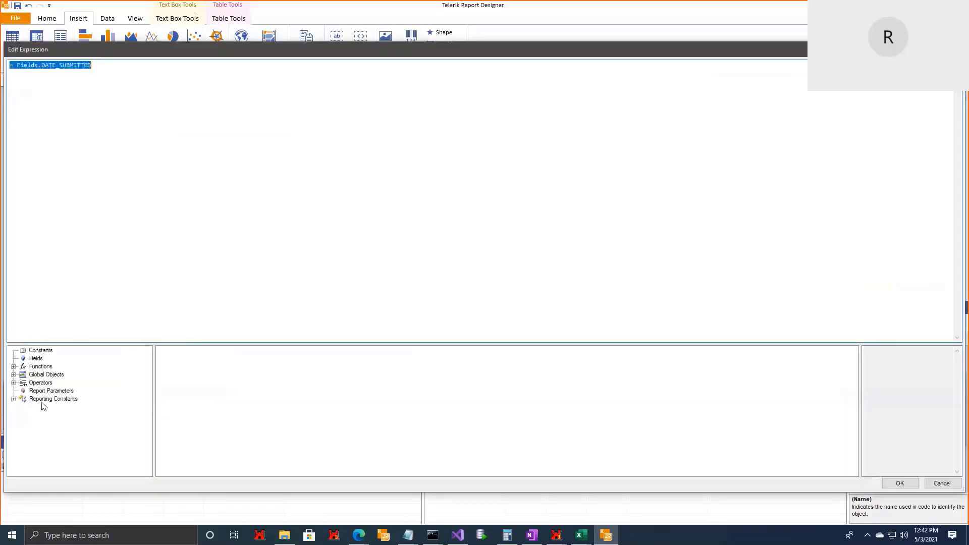
{"action": "left_click", "coordinate": [14, 366]}
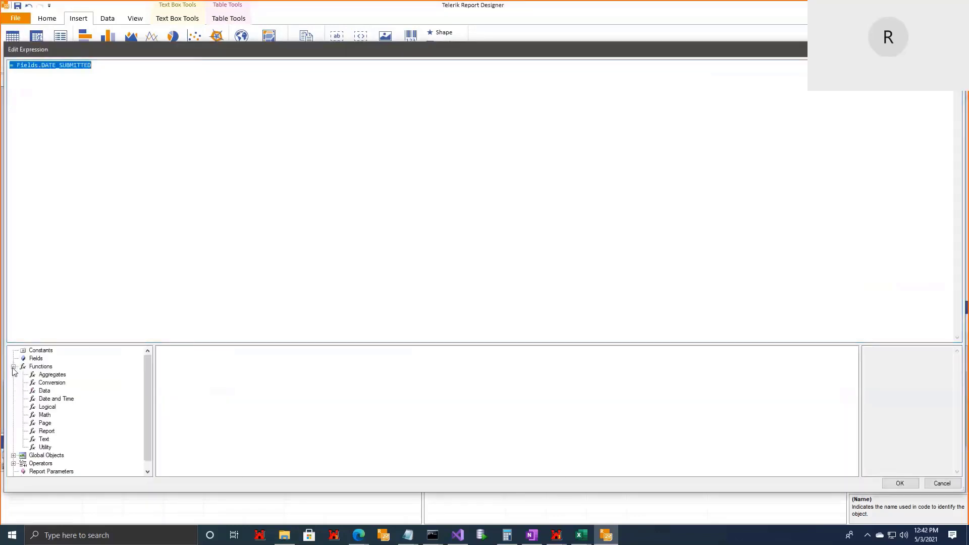
{"action": "left_click", "coordinate": [45, 439]}
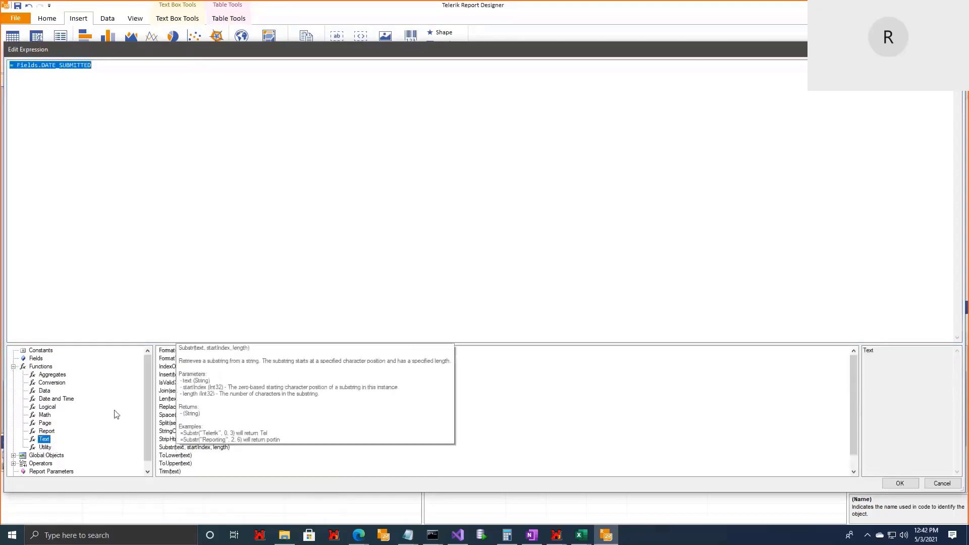
{"action": "left_click", "coordinate": [48, 376]}
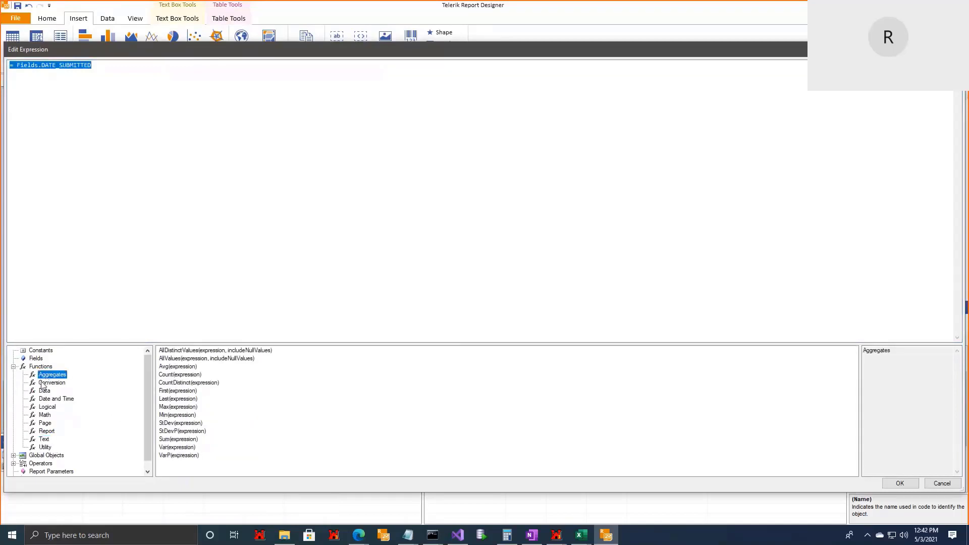
{"action": "left_click", "coordinate": [43, 384]}
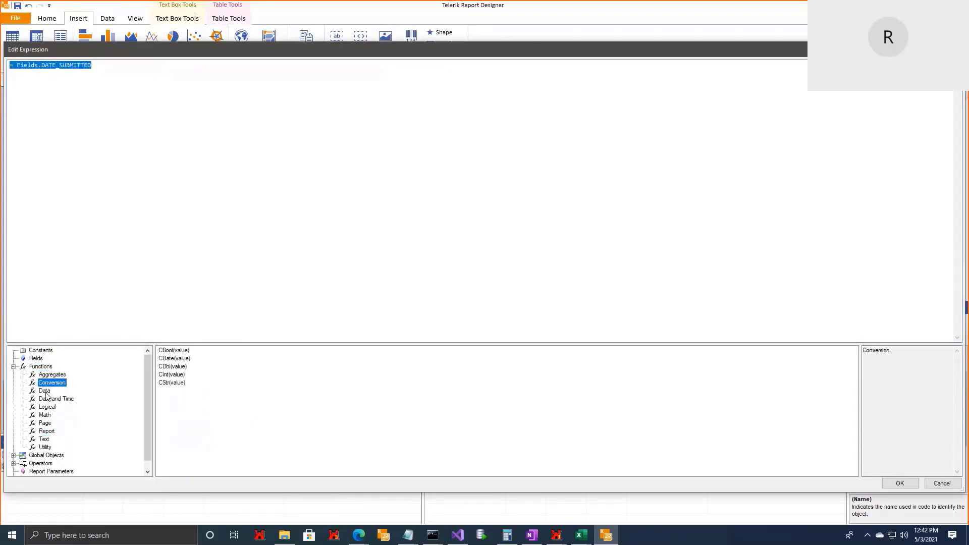
{"action": "left_click", "coordinate": [46, 391]}
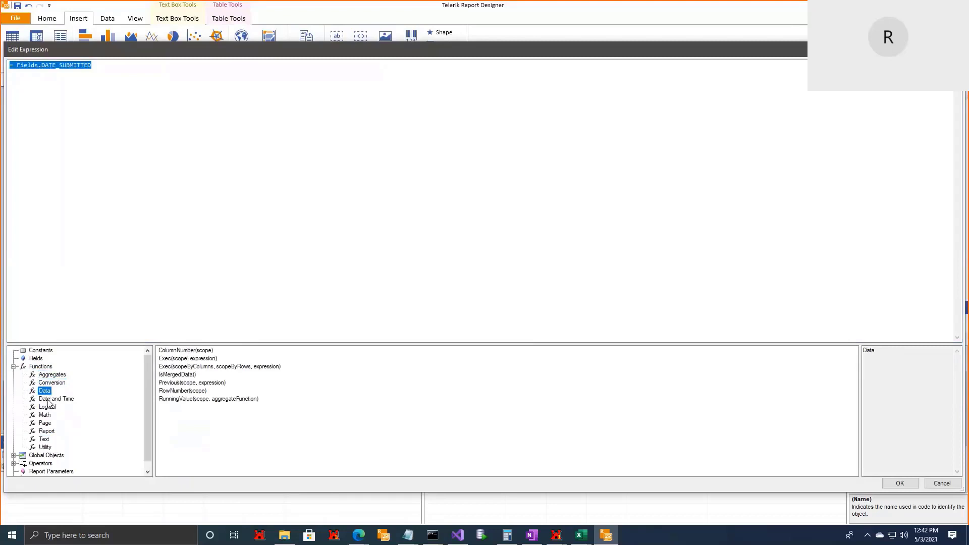
- Look through the Date and Time, Logical and Math function lists, and cancel the expression edit
{"action": "left_click", "coordinate": [48, 400]}
{"action": "left_click", "coordinate": [47, 408]}
{"action": "left_click", "coordinate": [45, 416]}
{"action": "scroll", "coordinate": [216, 429], "scroll_direction": "down", "scroll_amount": 3}
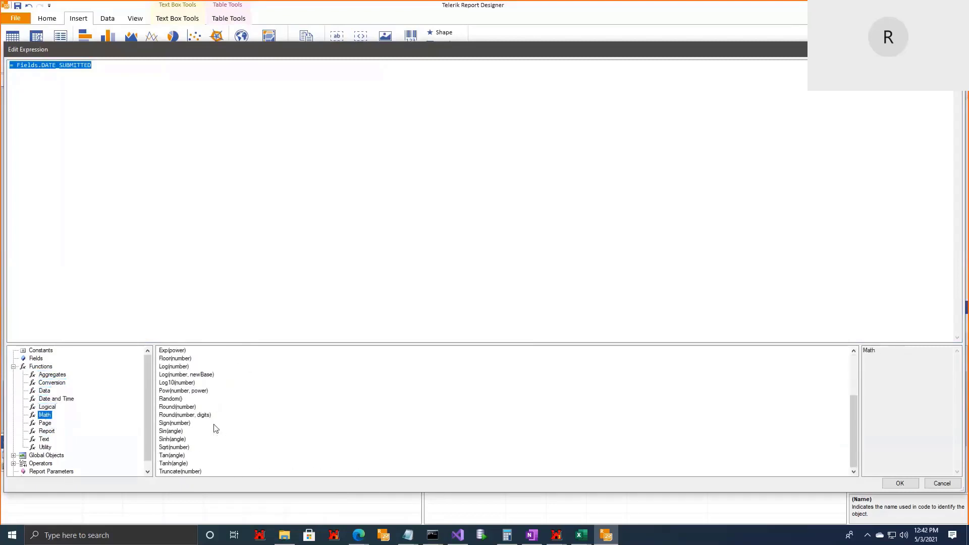
{"action": "scroll", "coordinate": [216, 428], "scroll_direction": "up", "scroll_amount": 3}
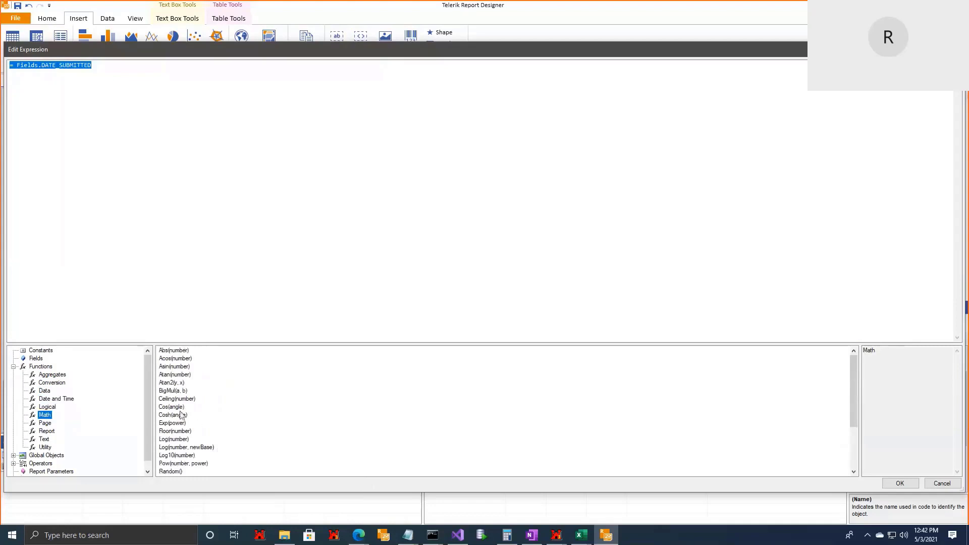
{"action": "scroll", "coordinate": [180, 414], "scroll_direction": "down", "scroll_amount": 3}
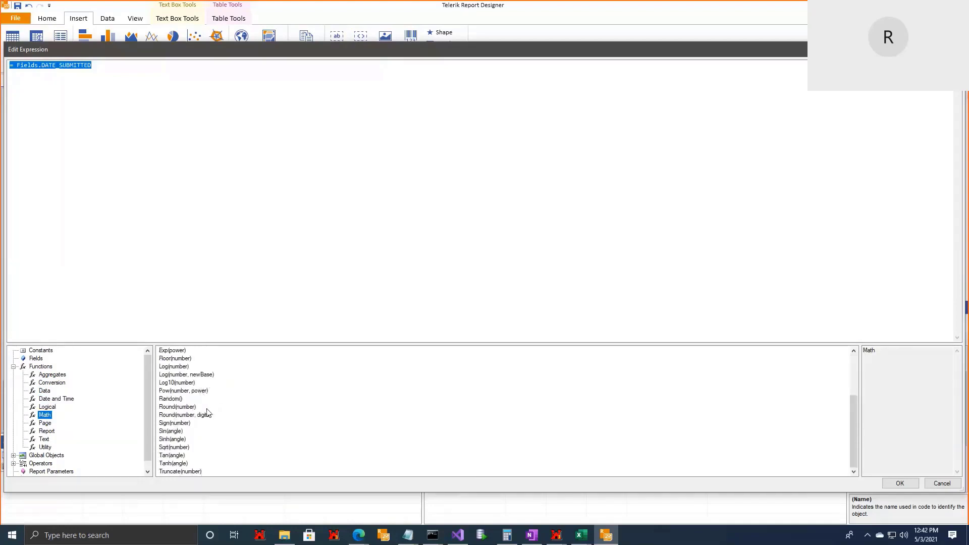
{"action": "scroll", "coordinate": [207, 413], "scroll_direction": "up", "scroll_amount": 1}
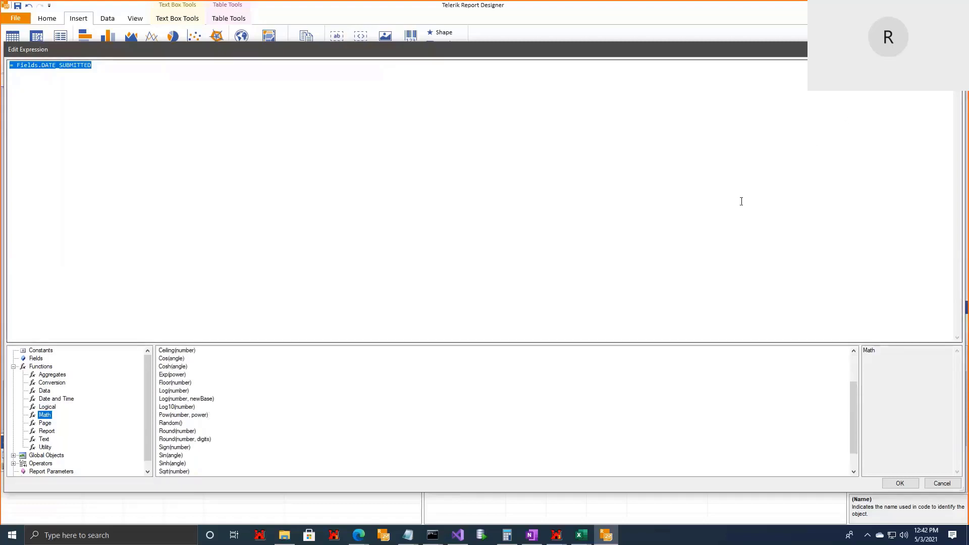
{"action": "scroll", "coordinate": [192, 429], "scroll_direction": "down", "scroll_amount": 1}
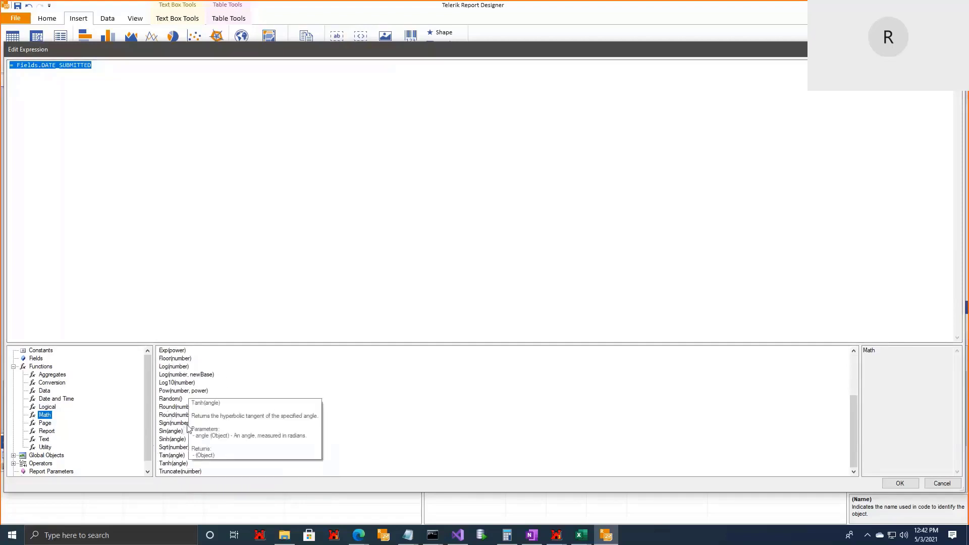
{"action": "scroll", "coordinate": [188, 428], "scroll_direction": "up", "scroll_amount": 3}
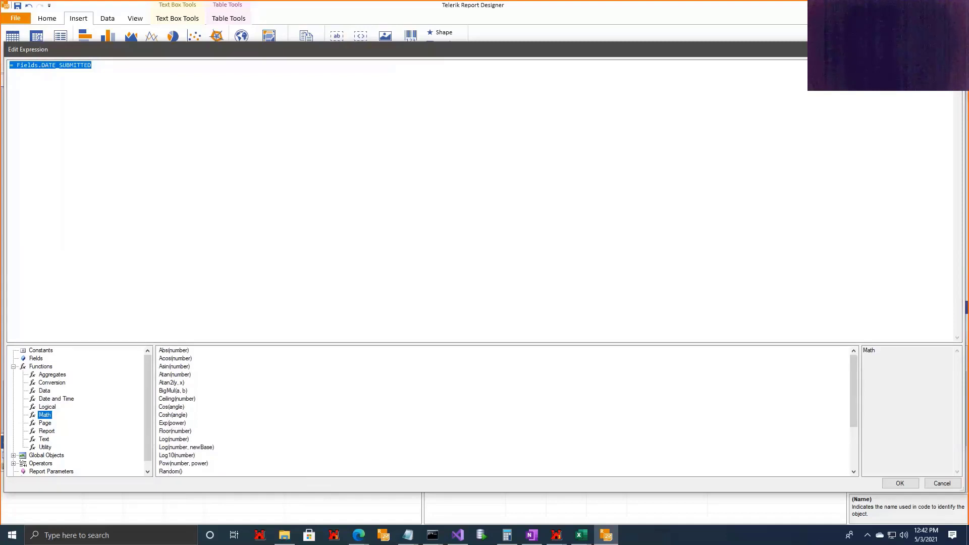
{"action": "key", "text": "Escape"}
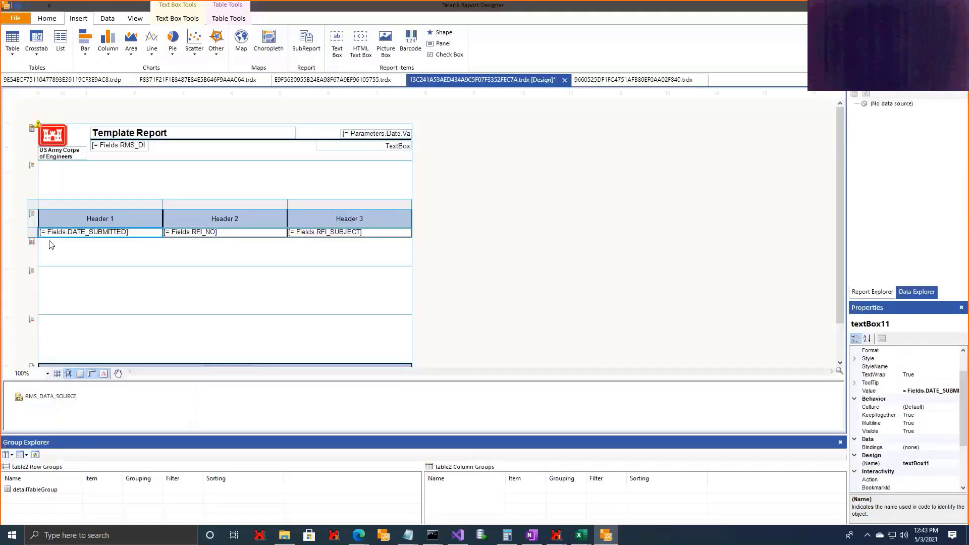
- Move the three-column table up into the contract group's header section and insert a row inside the group below its data row
{"action": "left_click", "coordinate": [34, 207]}
{"action": "left_click_drag", "start_coordinate": [44, 210], "coordinate": [44, 162]}
{"action": "right_click", "coordinate": [85, 185]}
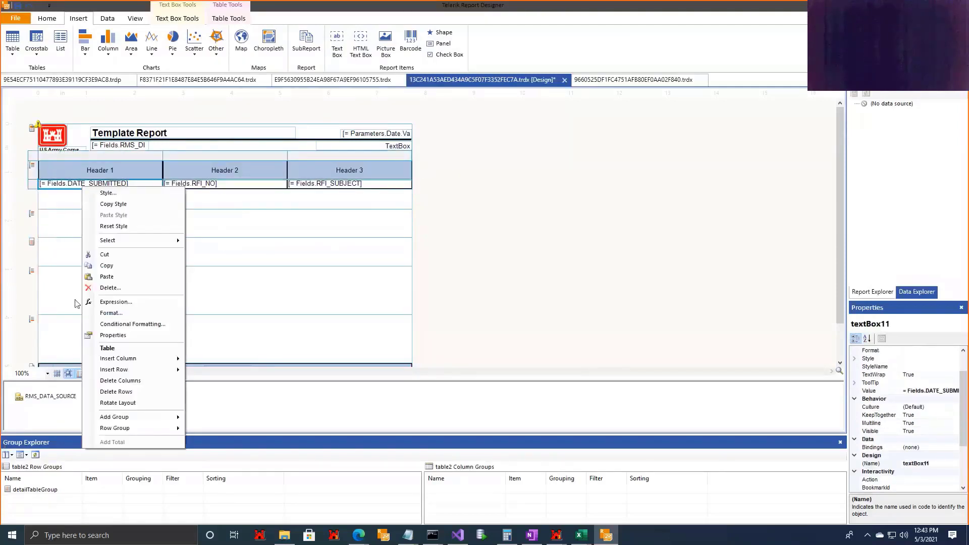
{"action": "mouse_move", "coordinate": [123, 372]}
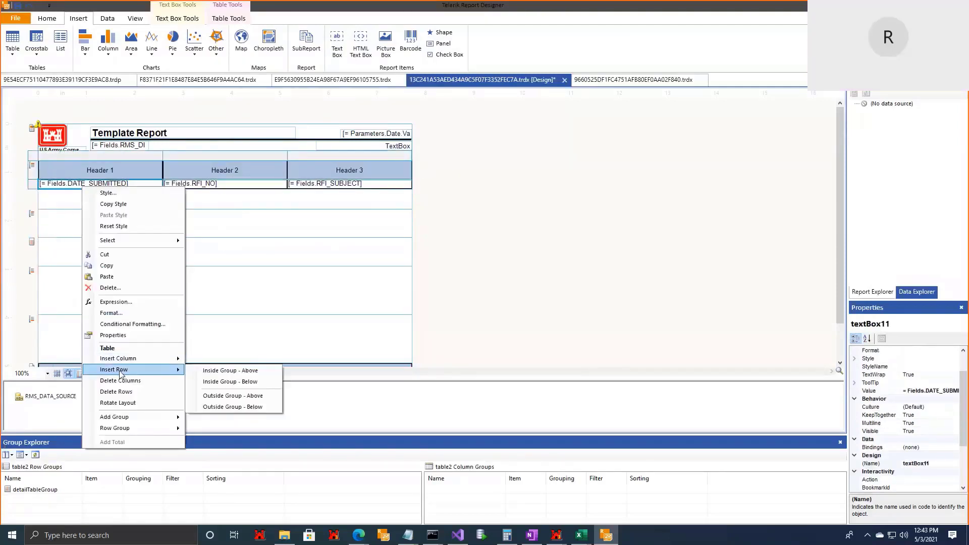
{"action": "left_click", "coordinate": [230, 381]}
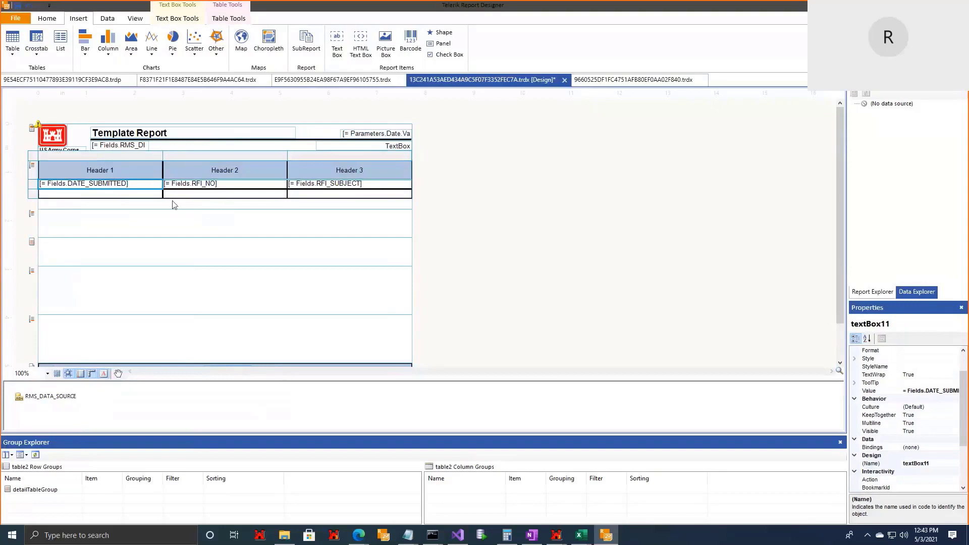
- Select the whole three-column table and check it in the report structure and in the available data fields
{"action": "left_click", "coordinate": [36, 159]}
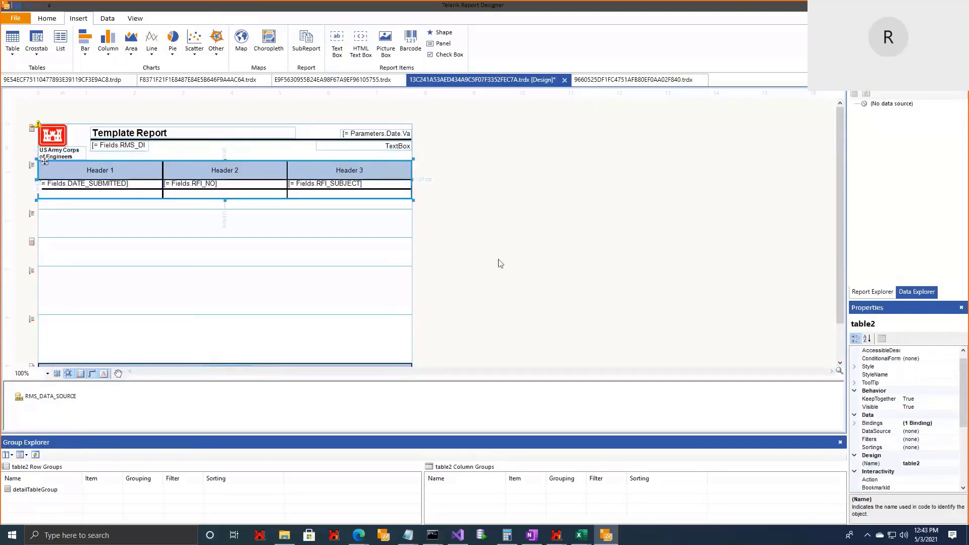
{"action": "left_click_drag", "start_coordinate": [884, 300], "coordinate": [885, 299]}
{"action": "left_click", "coordinate": [877, 291]}
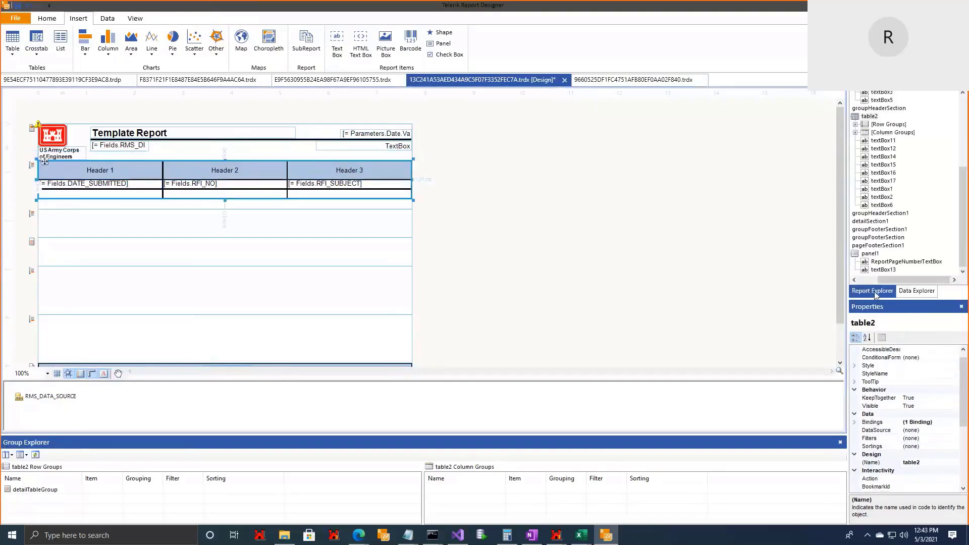
{"action": "left_click", "coordinate": [916, 291]}
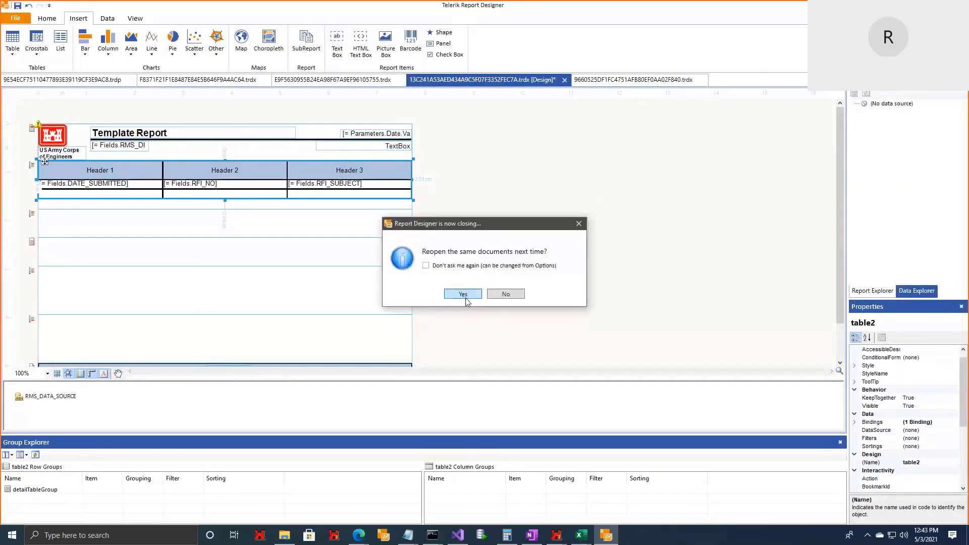
- Cancel closing the designer at the save question and open the empty cell below the RFI_NO field for editing
{"action": "left_click", "coordinate": [507, 297]}
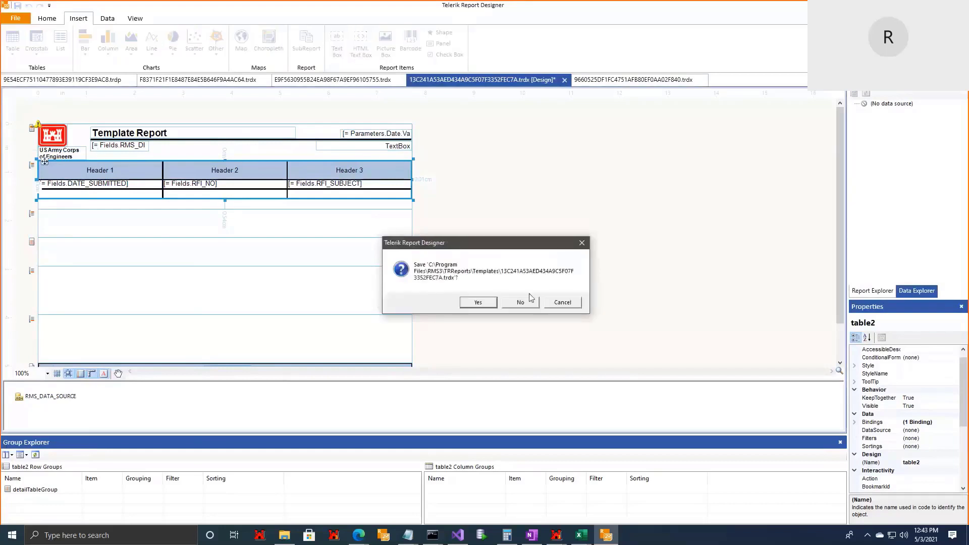
{"action": "left_click", "coordinate": [572, 302]}
{"action": "left_click", "coordinate": [173, 196]}
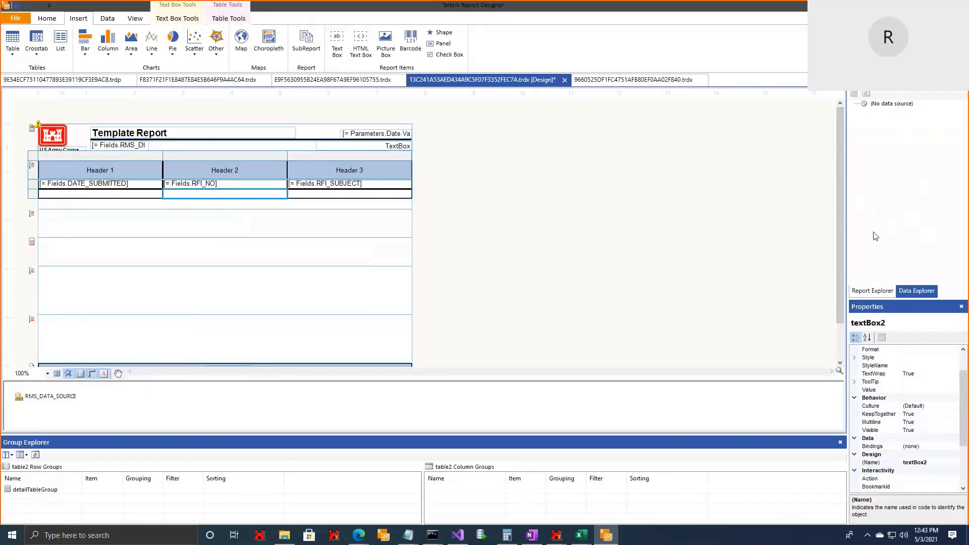
{"action": "double_click", "coordinate": [184, 192]}
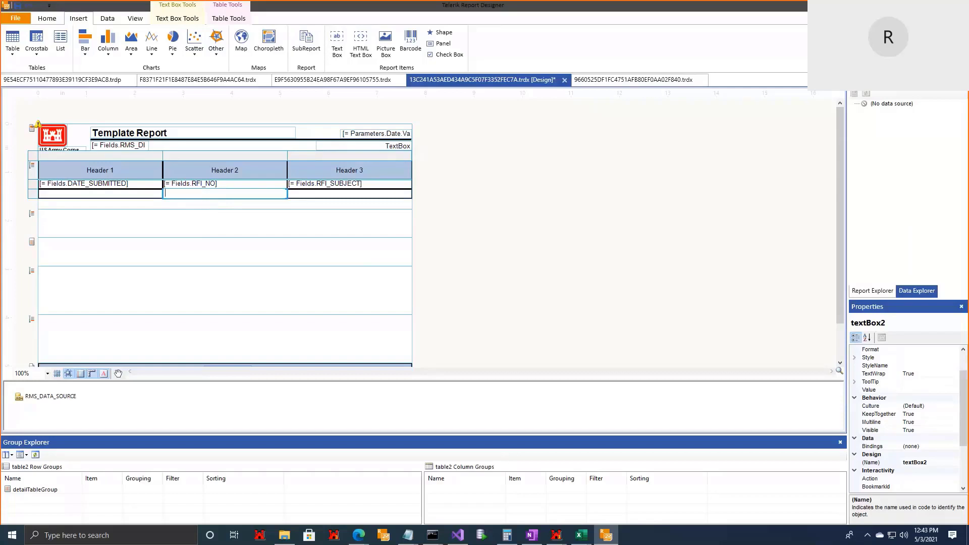
- Switch to the Contract Status report and close the designer, keeping the documents for reopening and discarding the unsaved template changes
{"action": "left_click", "coordinate": [957, 5]}
{"action": "left_click", "coordinate": [580, 223]}
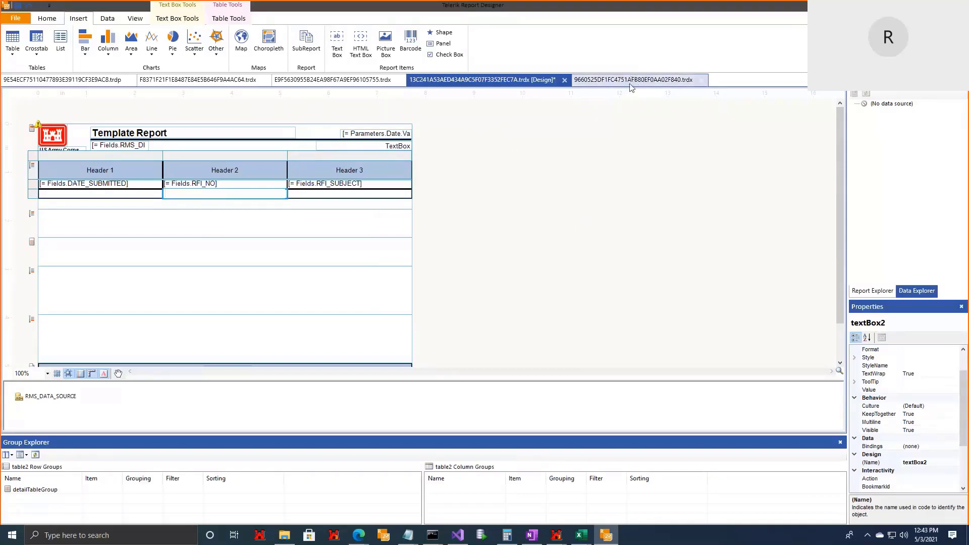
{"action": "left_click", "coordinate": [630, 84]}
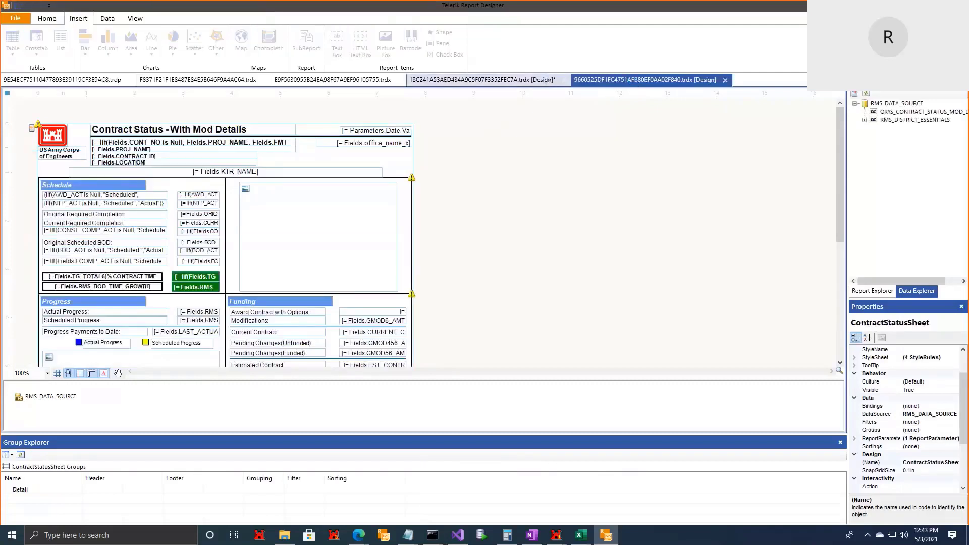
{"action": "left_click", "coordinate": [469, 293]}
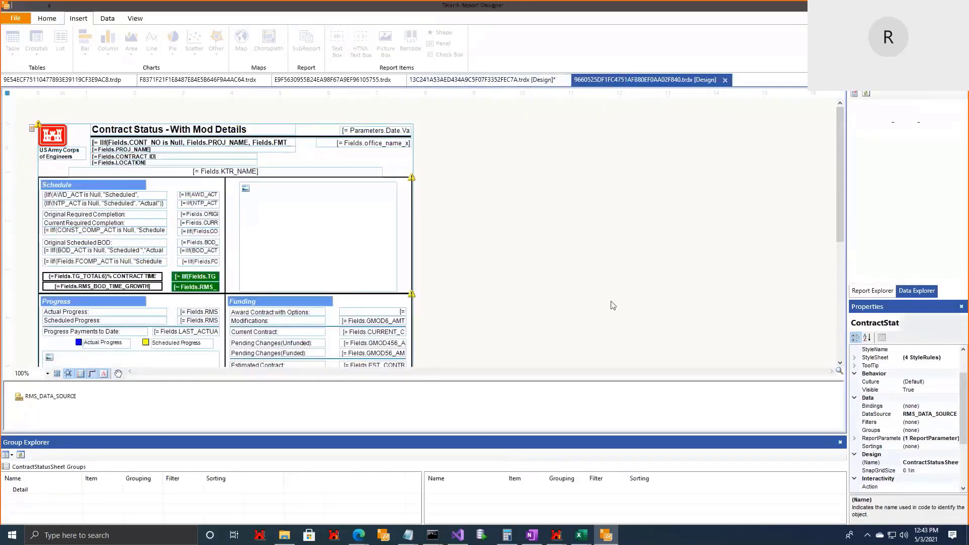
{"action": "left_click", "coordinate": [519, 303]}
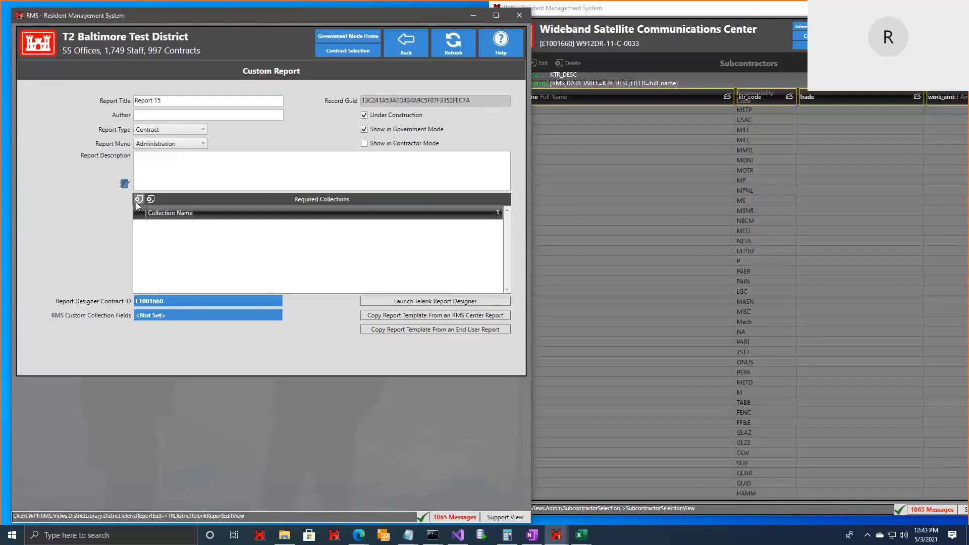
- Add the KTR_DESC collection to the required collections of Report 15
{"action": "left_click", "coordinate": [138, 201]}
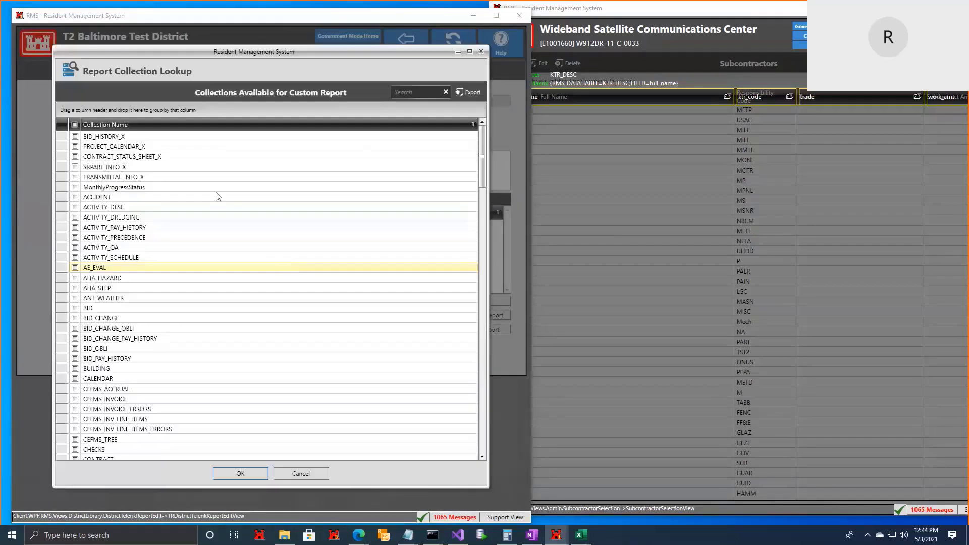
{"action": "left_click", "coordinate": [403, 93]}
{"action": "type", "text": "ktr_desc"}
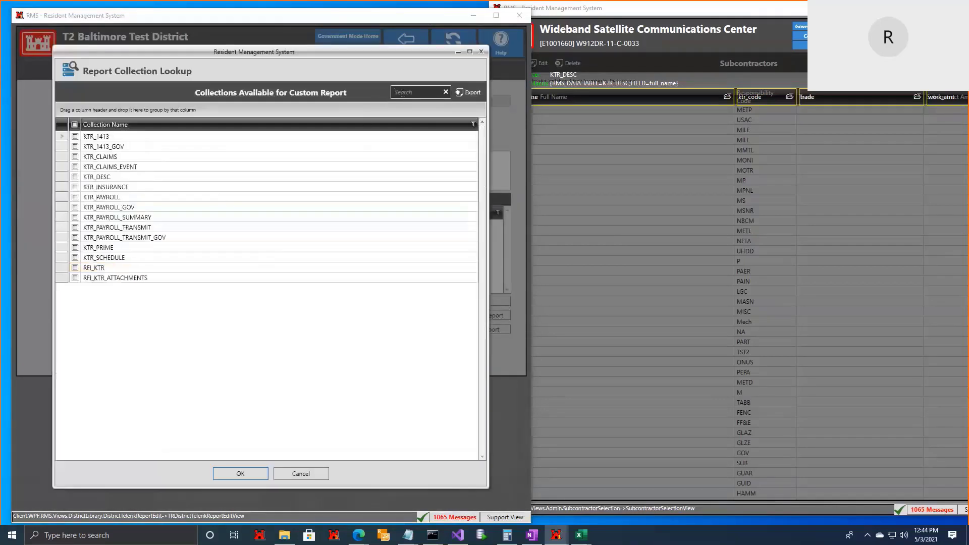
{"action": "left_click", "coordinate": [169, 138]}
{"action": "left_click", "coordinate": [251, 474]}
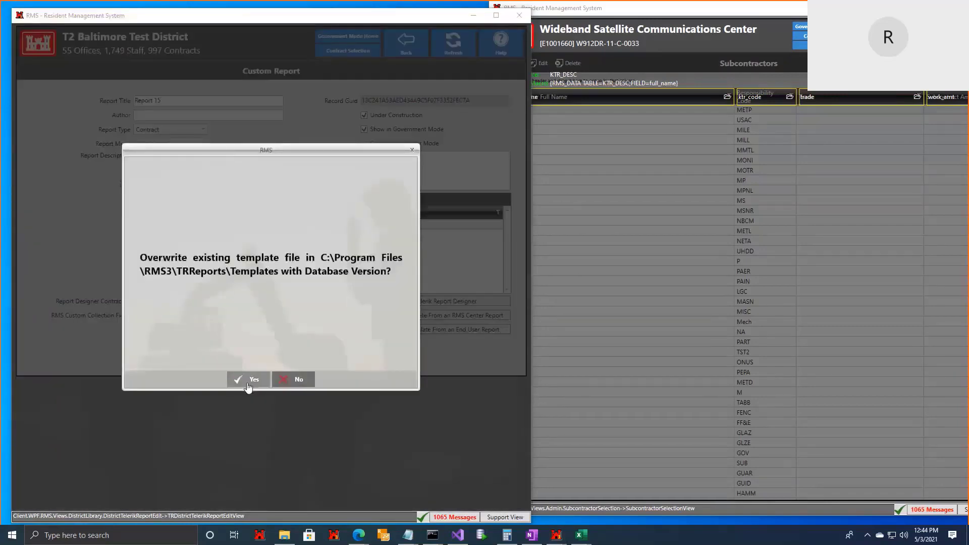
- Reopen Report 15 in Telerik Report Designer with its template file overwritten by the database version, and select the Header 1 cell
{"action": "left_click", "coordinate": [249, 386]}
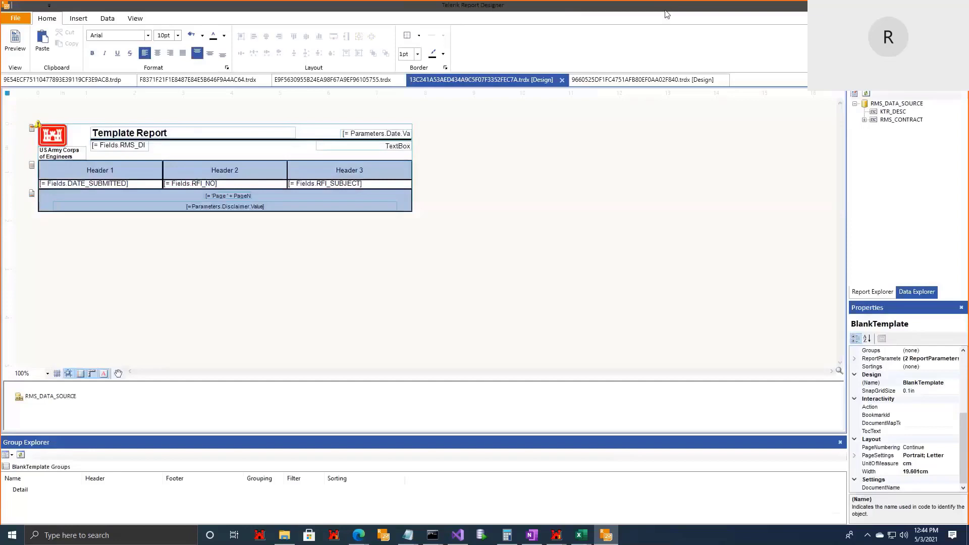
{"action": "left_click", "coordinate": [66, 177]}
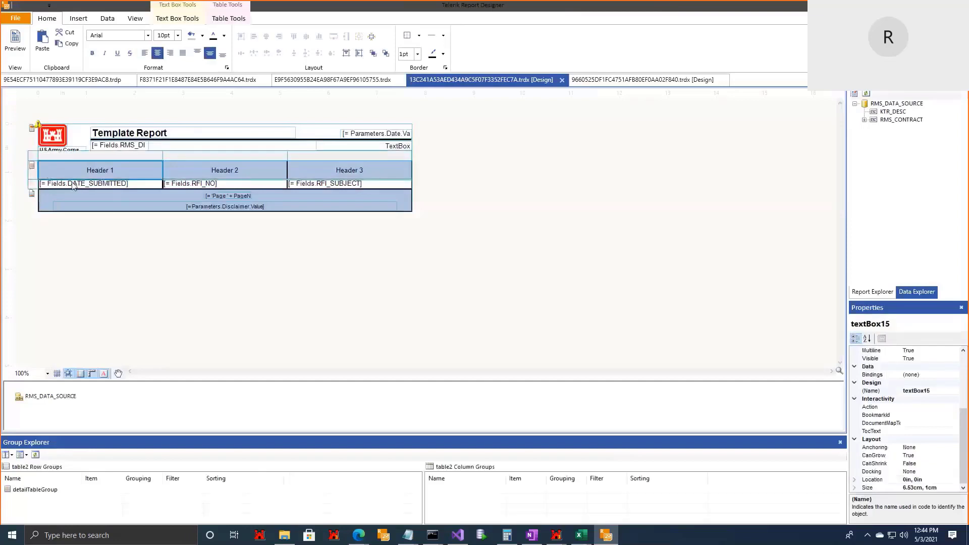
- Change the header table's DataSource binding expression to = Fields.KTR_DESC
{"action": "left_click", "coordinate": [35, 161]}
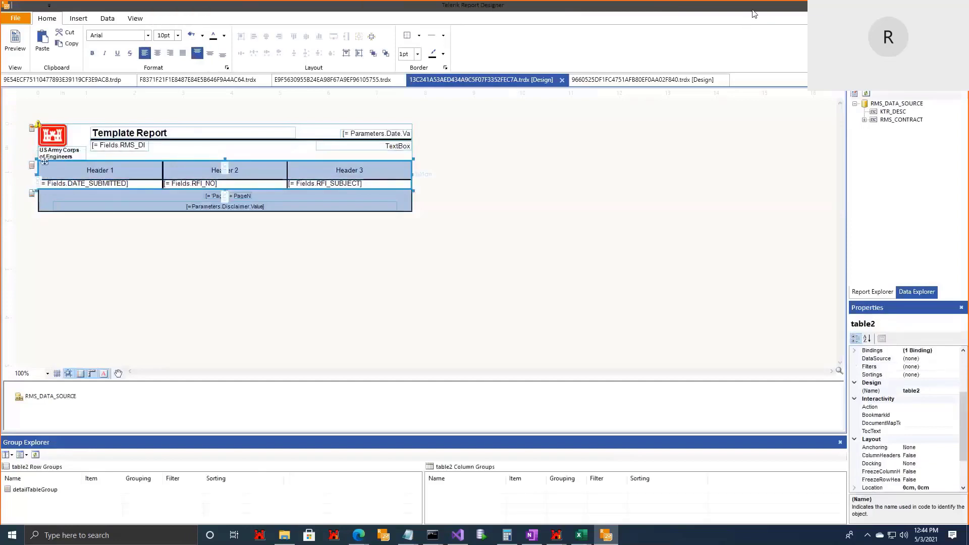
{"action": "double_click", "coordinate": [450, 6]}
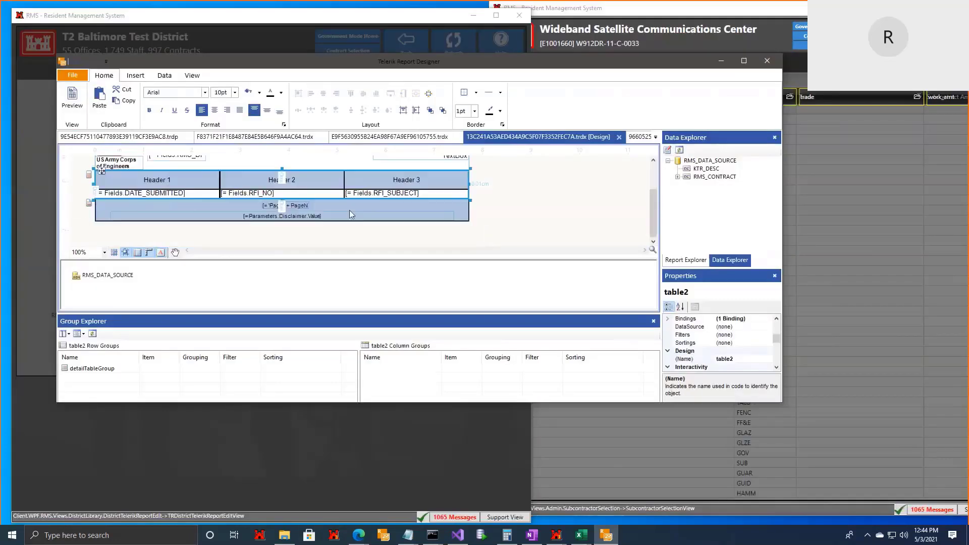
{"action": "scroll", "coordinate": [153, 195], "scroll_direction": "up", "scroll_amount": 1}
{"action": "scroll", "coordinate": [147, 207], "scroll_direction": "down", "scroll_amount": 1}
{"action": "scroll", "coordinate": [717, 343], "scroll_direction": "up", "scroll_amount": 1}
{"action": "left_click", "coordinate": [767, 343]}
{"action": "left_click", "coordinate": [769, 344]}
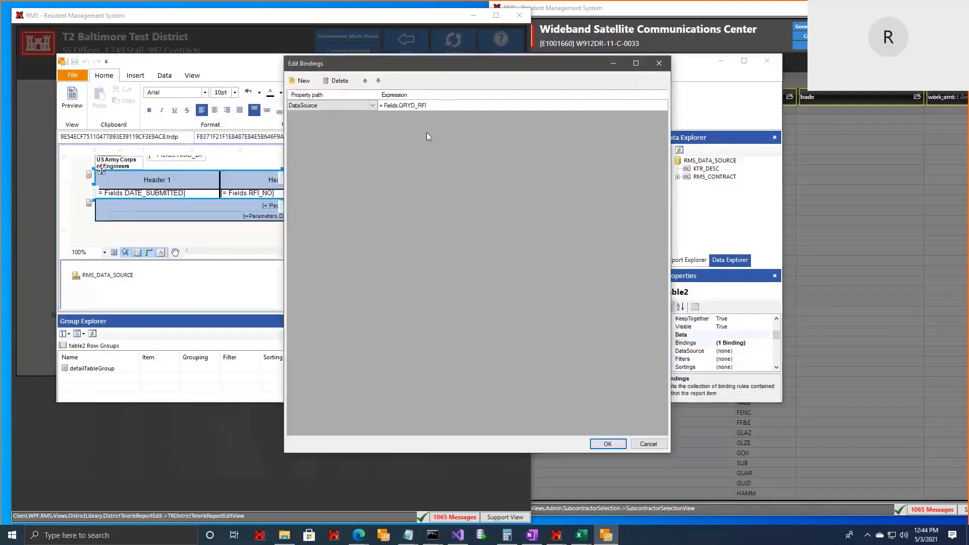
{"action": "left_click", "coordinate": [664, 106]}
{"action": "left_click", "coordinate": [664, 106]}
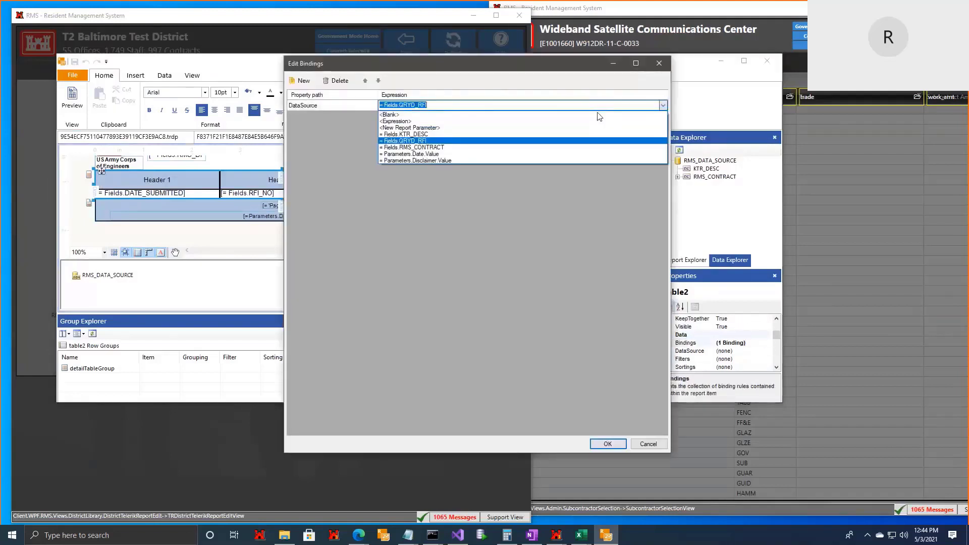
{"action": "left_click", "coordinate": [459, 147]}
{"action": "key", "text": "Return"}
- Clear the RFI_NO and RFI_SUBJECT cells and set the first detail cell to = Fields.work_amt
{"action": "left_click", "coordinate": [378, 193]}
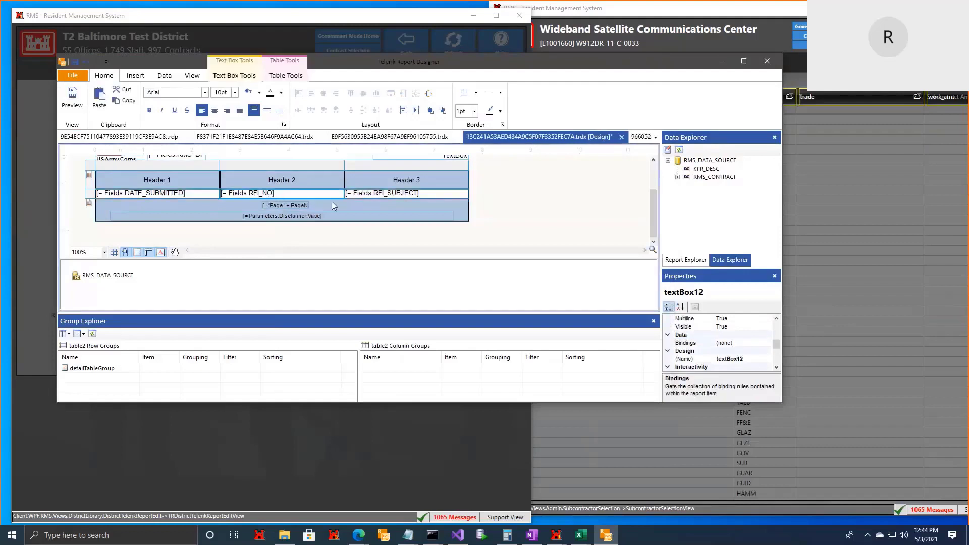
{"action": "double_click", "coordinate": [191, 194]}
{"action": "type", "text": "= Fields.work_amt"}
{"action": "key", "text": "Return"}
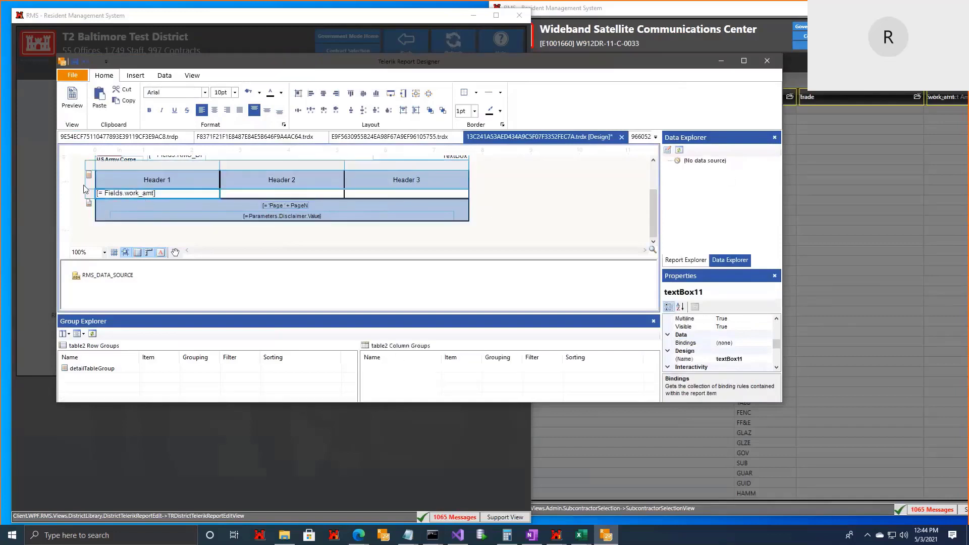
- Make the detail section taller and insert a table row below the work_amt row, outside its group
{"action": "left_click", "coordinate": [89, 176]}
{"action": "left_click_drag", "start_coordinate": [282, 200], "coordinate": [284, 236]}
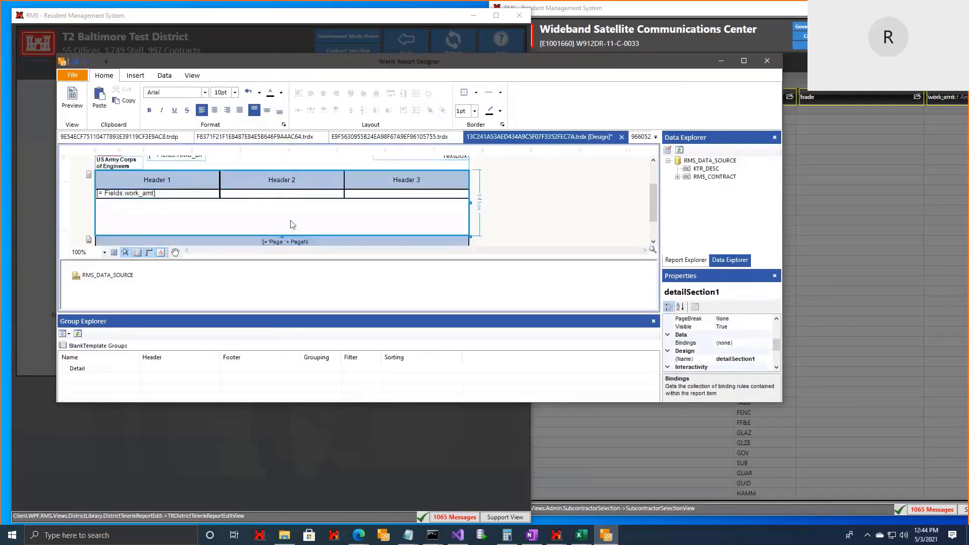
{"action": "left_click", "coordinate": [178, 196]}
{"action": "right_click", "coordinate": [178, 195]}
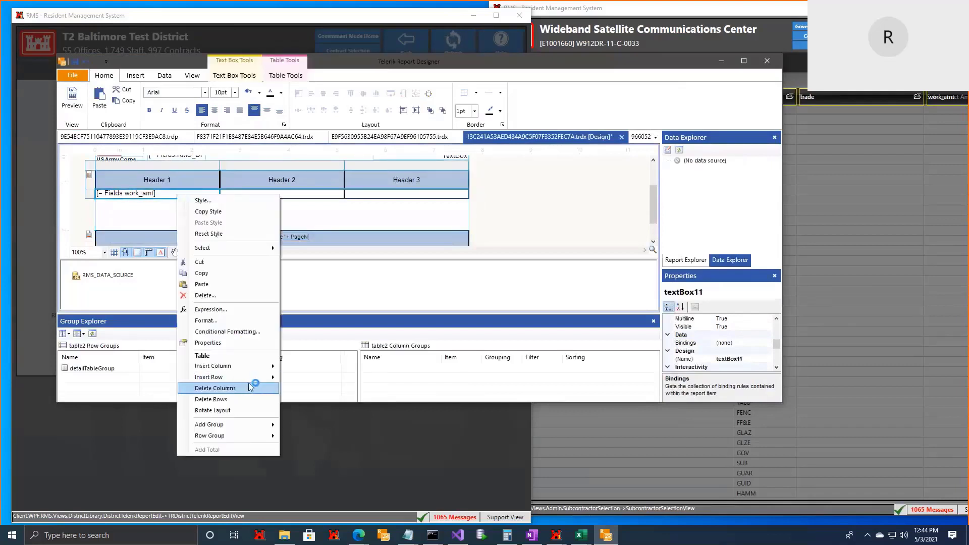
{"action": "mouse_move", "coordinate": [246, 377]}
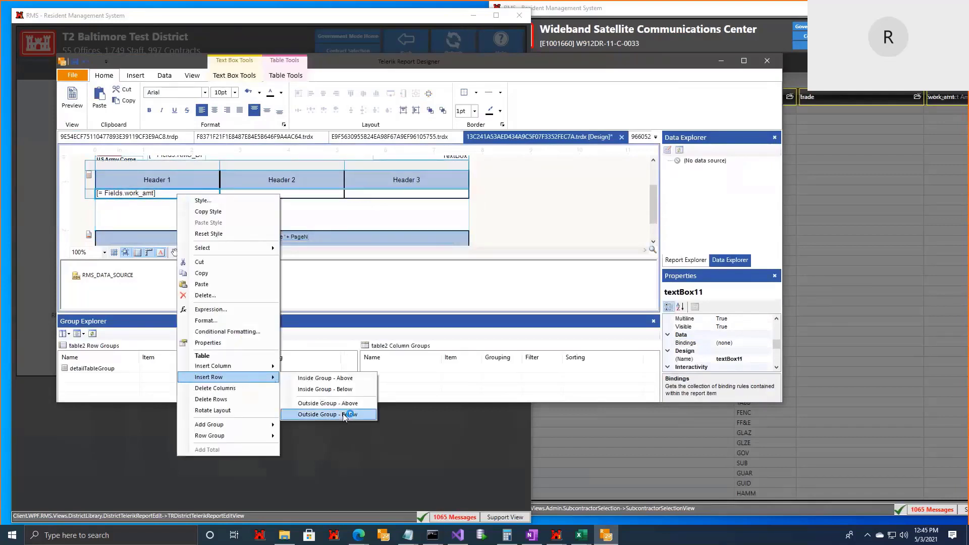
{"action": "left_click", "coordinate": [345, 415]}
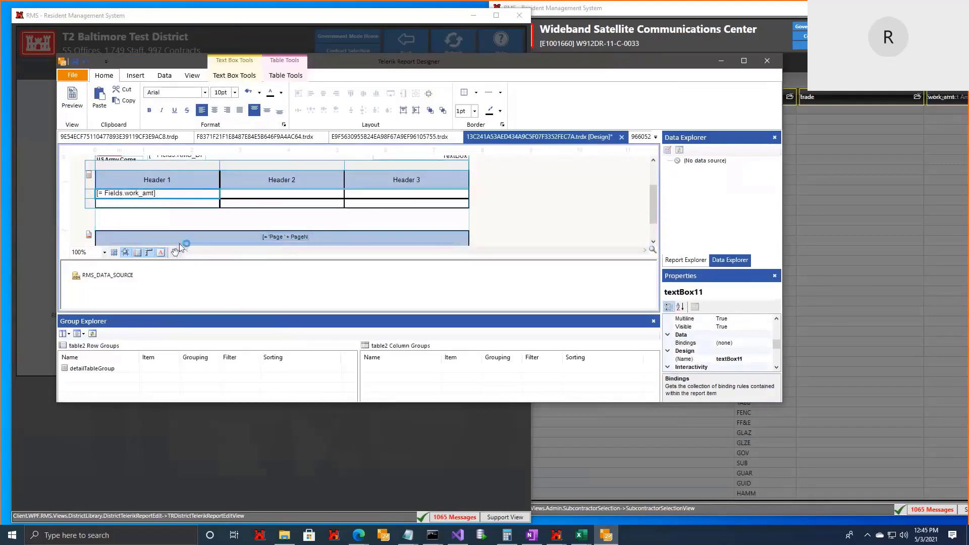
- Open the expression editor for the first cell of the row below work_amt
{"action": "left_click", "coordinate": [184, 205]}
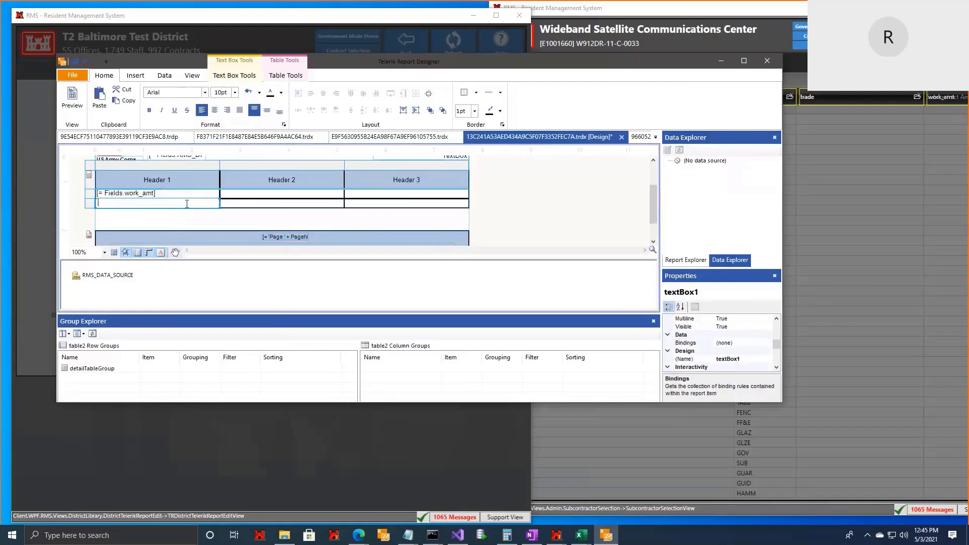
{"action": "left_click", "coordinate": [152, 202]}
{"action": "right_click", "coordinate": [157, 203]}
{"action": "left_click", "coordinate": [121, 232]}
{"action": "left_click", "coordinate": [132, 204]}
{"action": "right_click", "coordinate": [131, 204]}
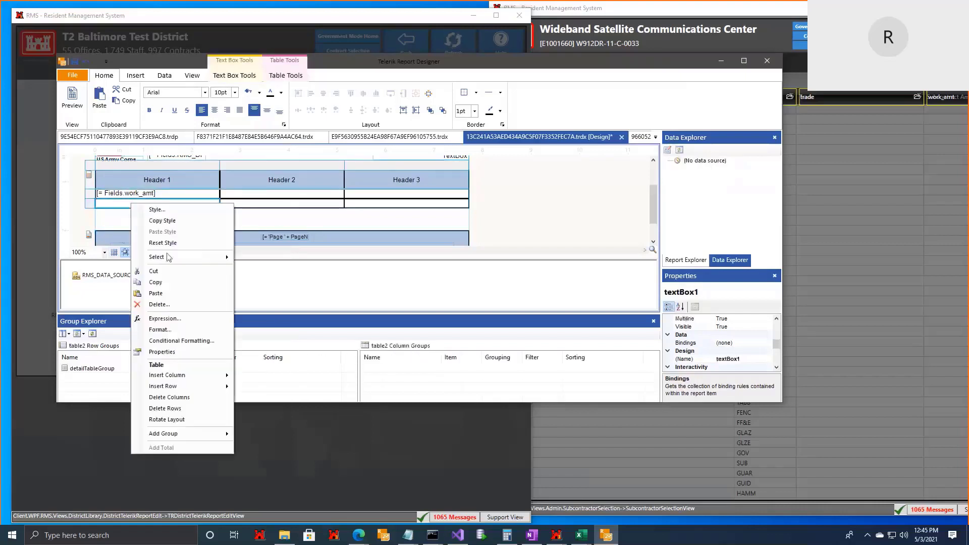
{"action": "left_click", "coordinate": [165, 318]}
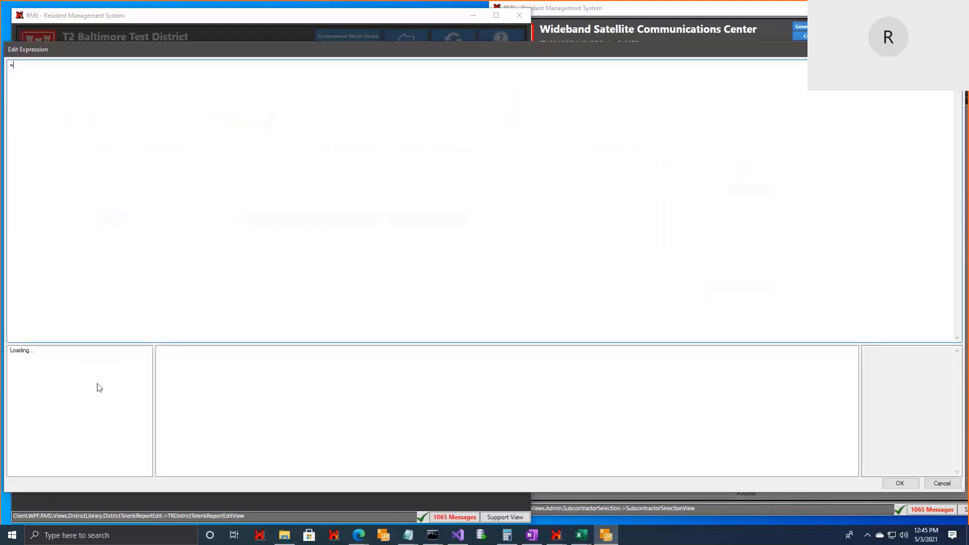
- Look through the Math, Conversion, Data and Aggregates function categories for a function that totals values
{"action": "left_click", "coordinate": [14, 367]}
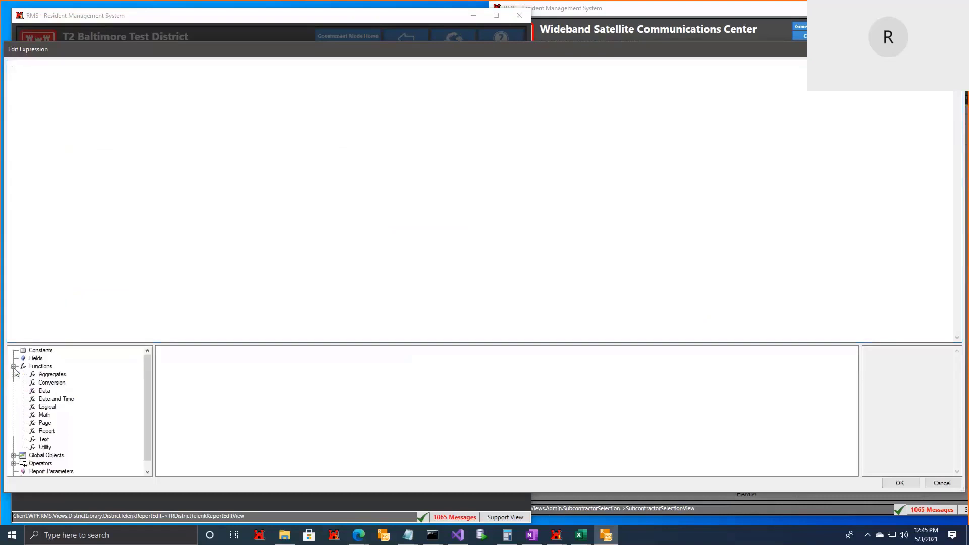
{"action": "left_click", "coordinate": [44, 415]}
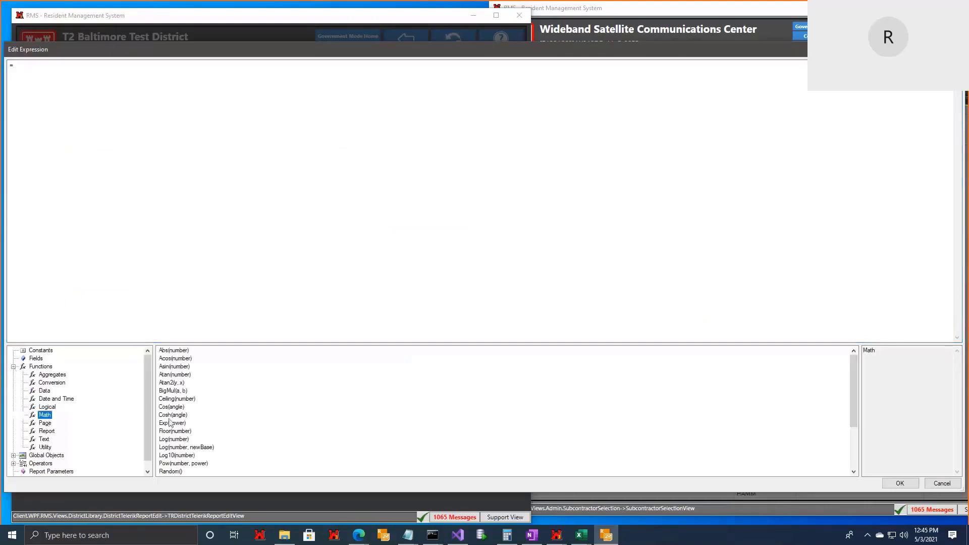
{"action": "scroll", "coordinate": [200, 447], "scroll_direction": "down", "scroll_amount": 2}
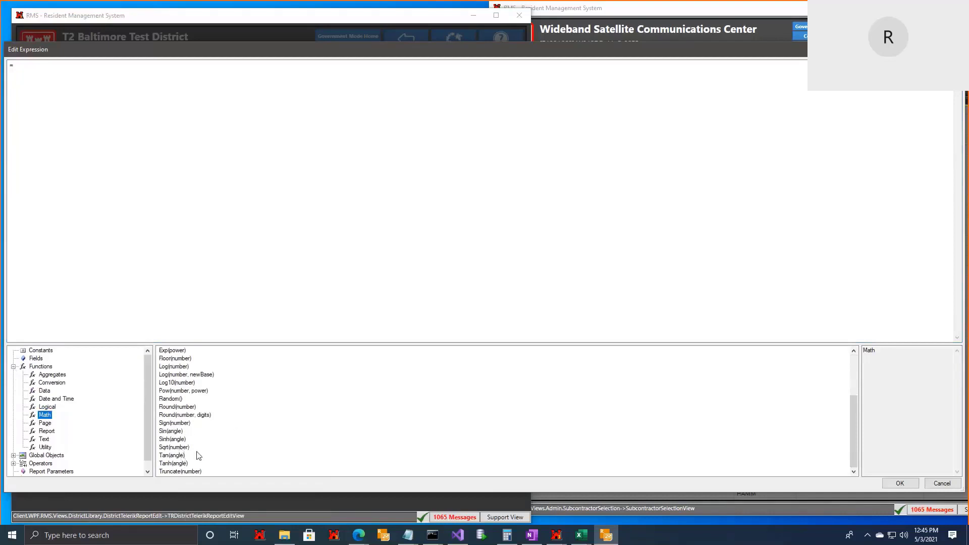
{"action": "scroll", "coordinate": [197, 454], "scroll_direction": "up", "scroll_amount": 2}
{"action": "scroll", "coordinate": [198, 456], "scroll_direction": "down", "scroll_amount": 2}
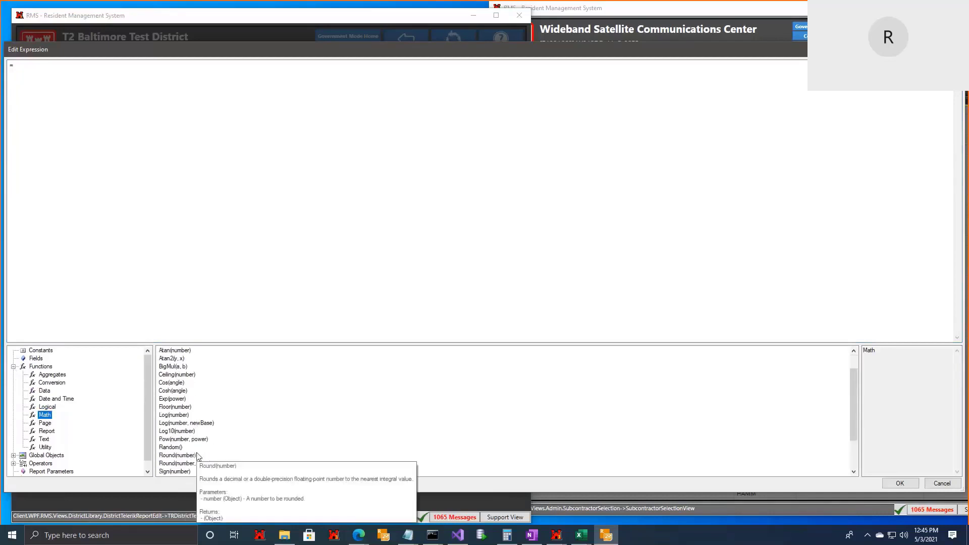
{"action": "scroll", "coordinate": [198, 455], "scroll_direction": "down", "scroll_amount": 1}
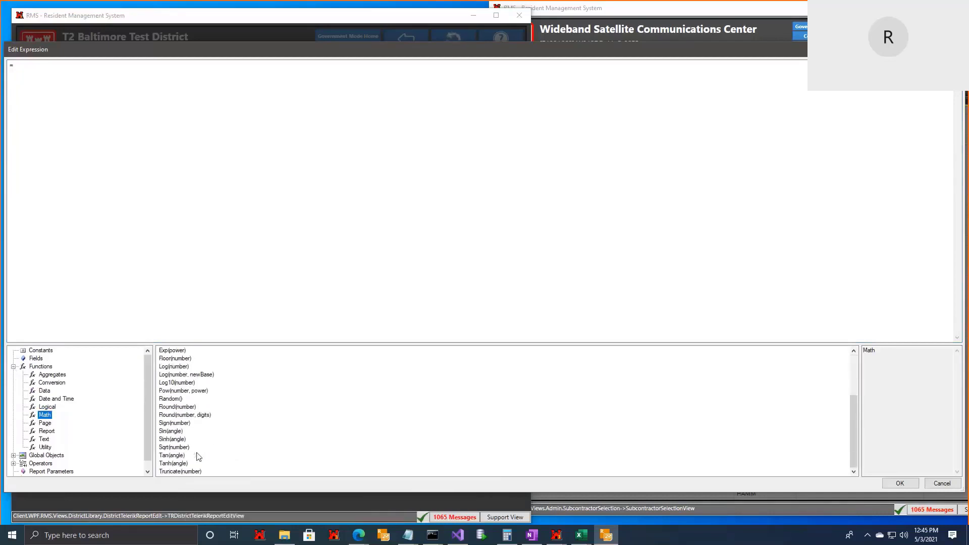
{"action": "scroll", "coordinate": [198, 455], "scroll_direction": "up", "scroll_amount": 3}
{"action": "scroll", "coordinate": [197, 456], "scroll_direction": "down", "scroll_amount": 3}
{"action": "scroll", "coordinate": [197, 456], "scroll_direction": "up", "scroll_amount": 3}
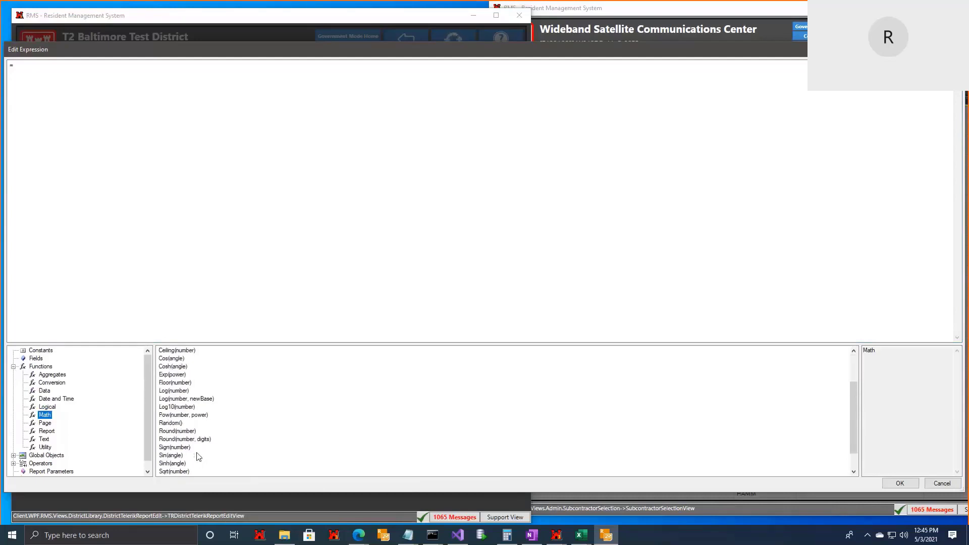
{"action": "left_click", "coordinate": [50, 375]}
{"action": "left_click", "coordinate": [50, 383]}
{"action": "left_click", "coordinate": [44, 391]}
{"action": "left_click", "coordinate": [50, 382]}
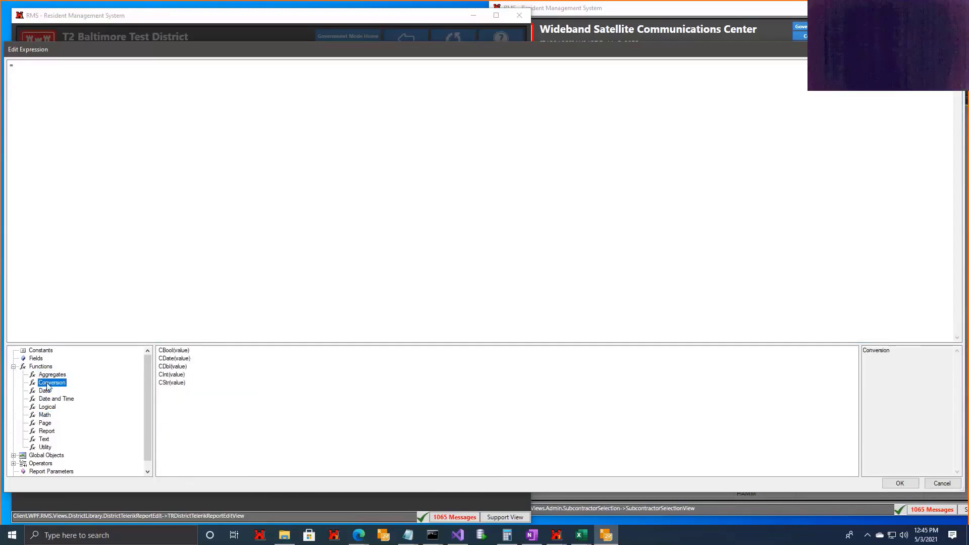
{"action": "left_click", "coordinate": [56, 374]}
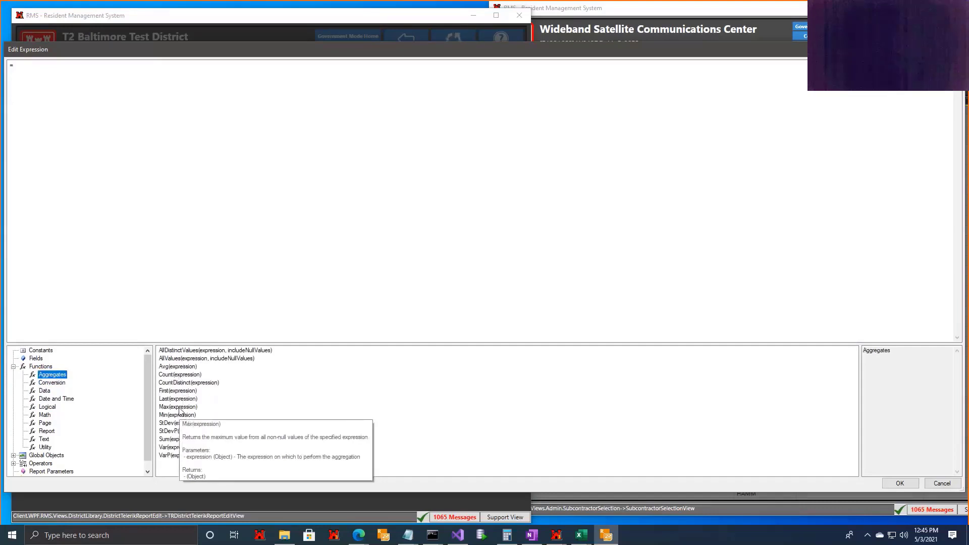
- Set the cell's expression to = Sum(Fields.work_amt) using the Sum aggregate function
{"action": "double_click", "coordinate": [172, 439]}
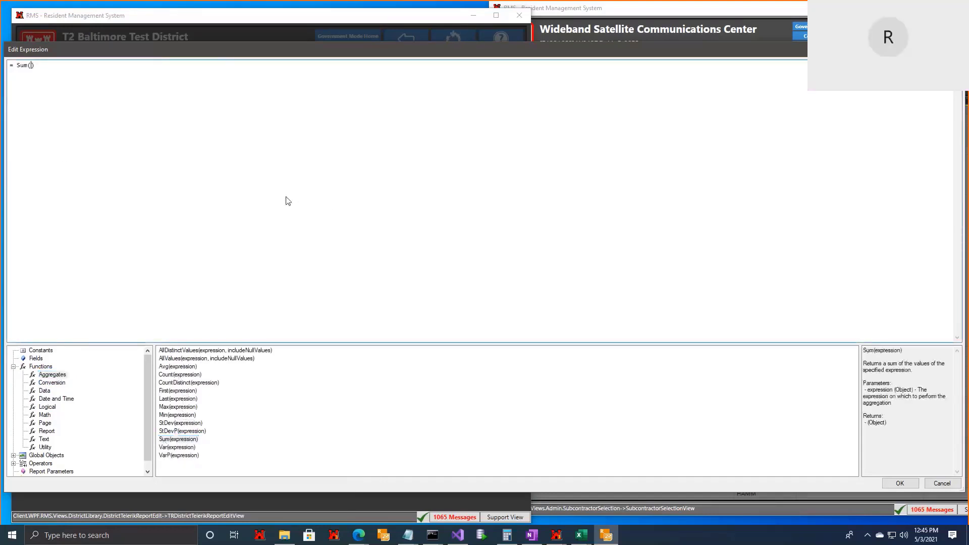
{"action": "left_click_drag", "start_coordinate": [219, 50], "coordinate": [297, 315]}
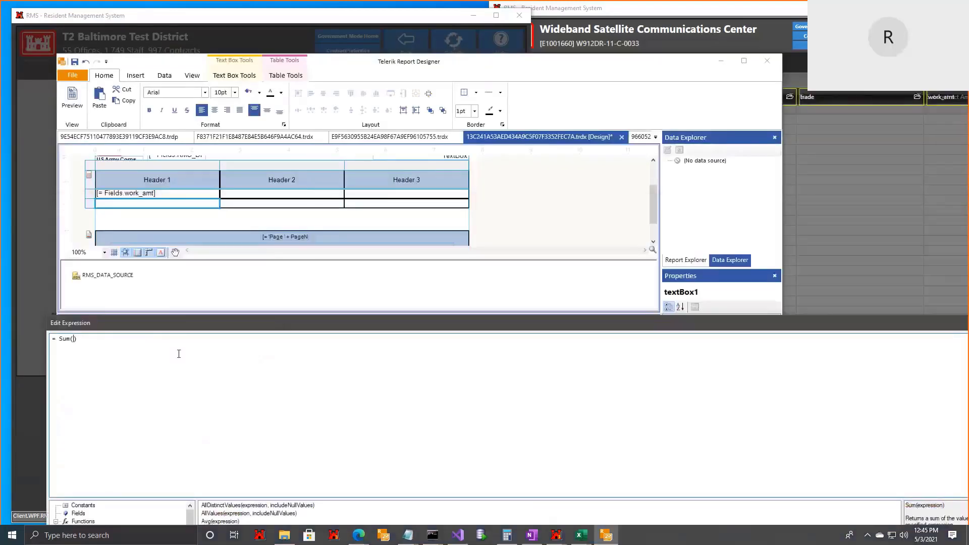
{"action": "left_click", "coordinate": [74, 338]}
{"action": "type", "text": "wo"}
{"action": "key", "text": "BackSpace"}
{"action": "key", "text": "BackSpace"}
{"action": "type", "text": "Fields.work_amt"}
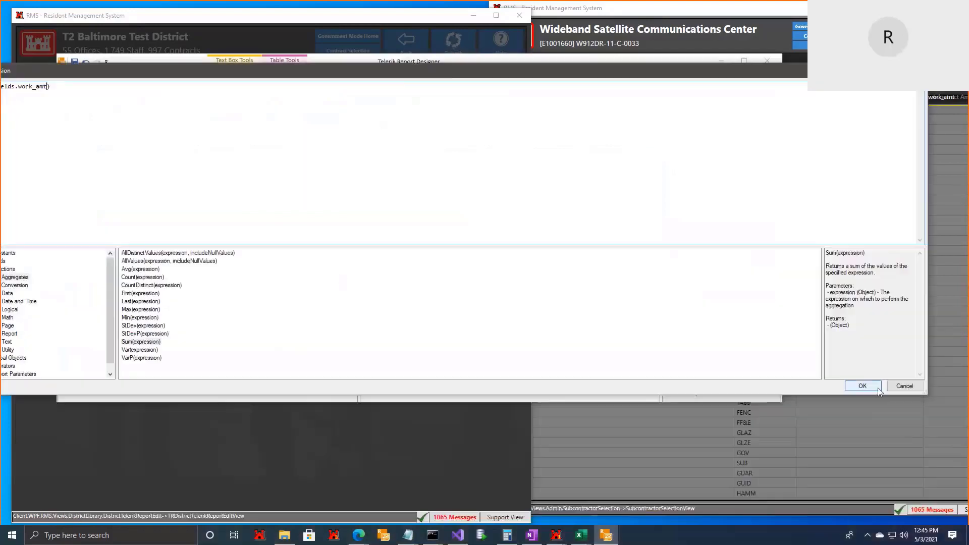
{"action": "left_click", "coordinate": [872, 387]}
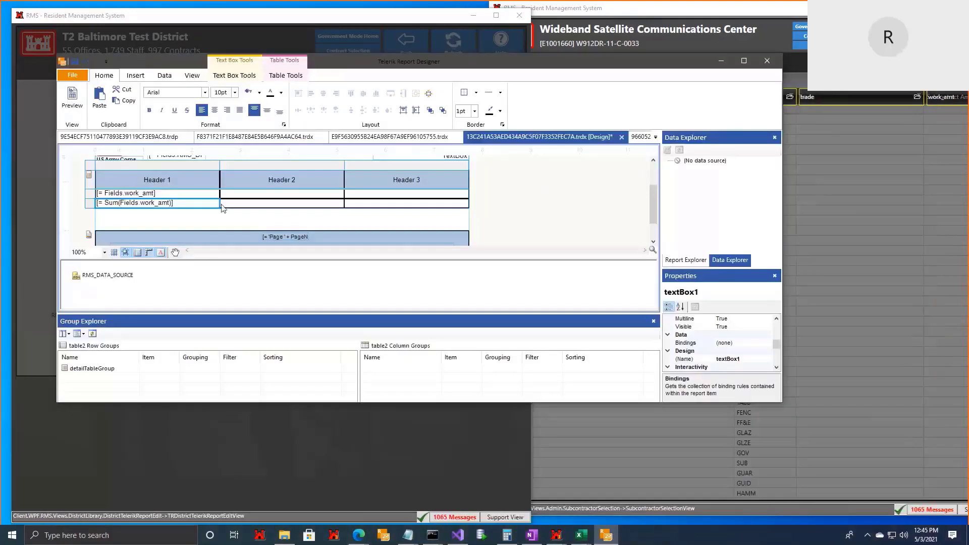
- Preview the report to check the work_amt rows and return to the design view
{"action": "left_click", "coordinate": [72, 97]}
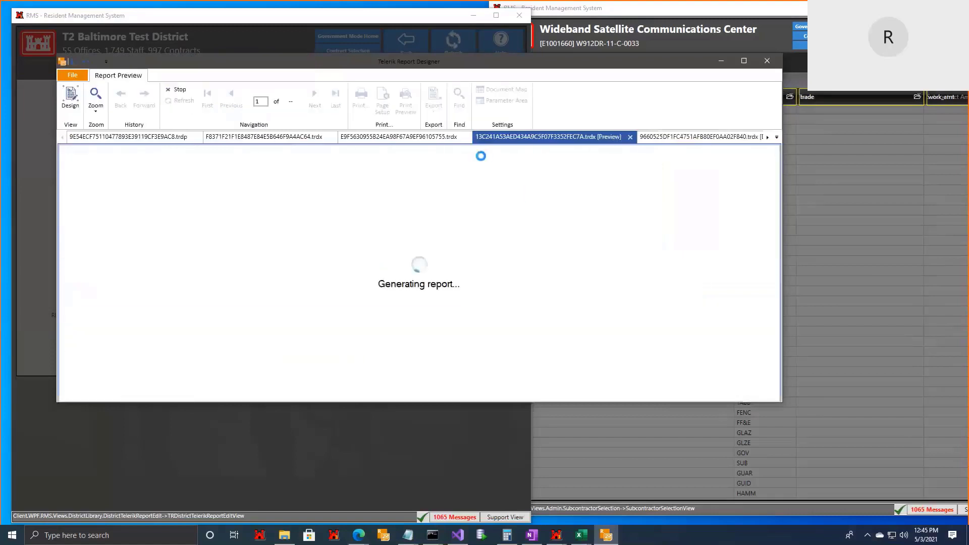
{"action": "scroll", "coordinate": [350, 289], "scroll_direction": "down", "scroll_amount": 1}
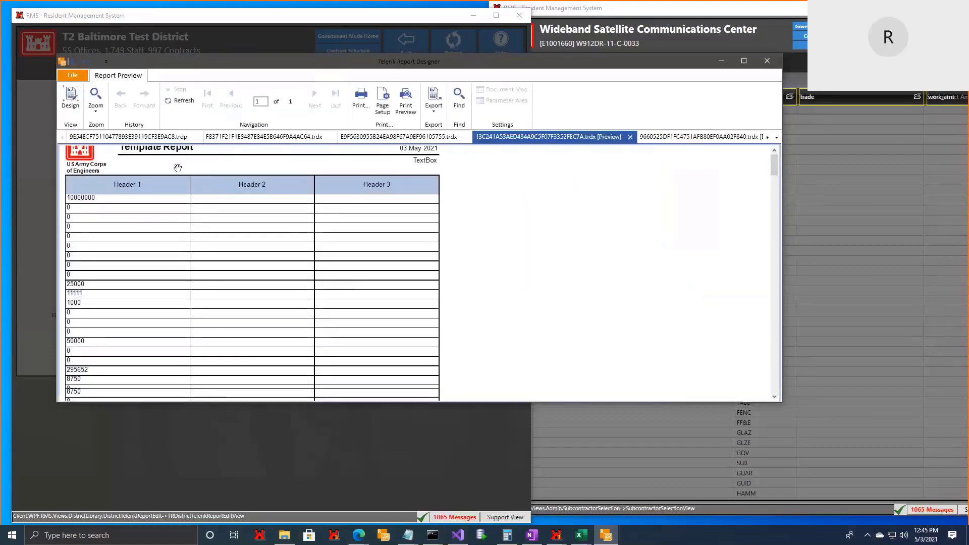
{"action": "left_click", "coordinate": [71, 97]}
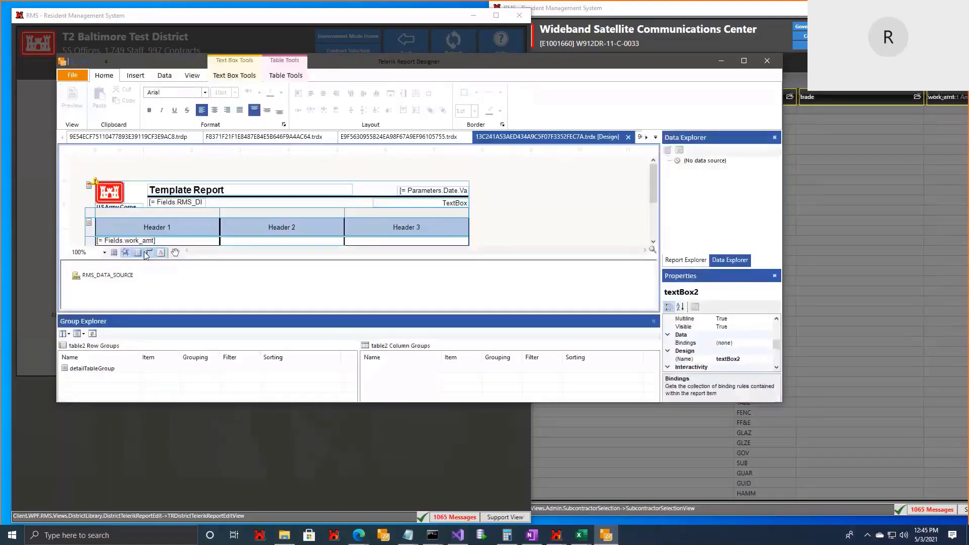
- Shade the whole Sum(Fields.work_amt) row with a light gray background
{"action": "scroll", "coordinate": [263, 222], "scroll_direction": "down", "scroll_amount": 1}
{"action": "left_click_drag", "start_coordinate": [333, 235], "coordinate": [191, 234]}
{"action": "left_click", "coordinate": [259, 93]}
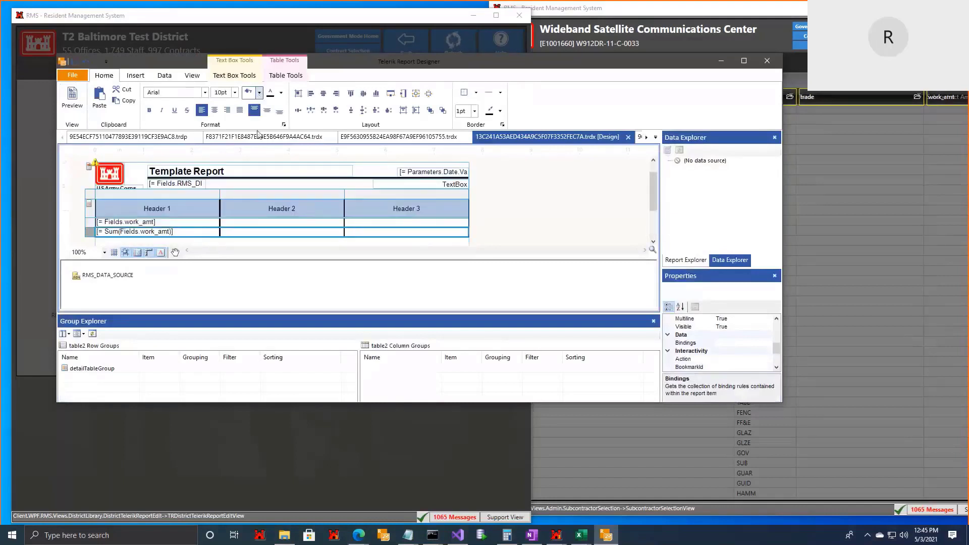
{"action": "left_click", "coordinate": [245, 145]}
{"action": "left_click", "coordinate": [490, 201]}
- Preview the report in print layout and examine the total row on the last page in a maximized window
{"action": "left_click", "coordinate": [76, 112]}
{"action": "left_click", "coordinate": [405, 100]}
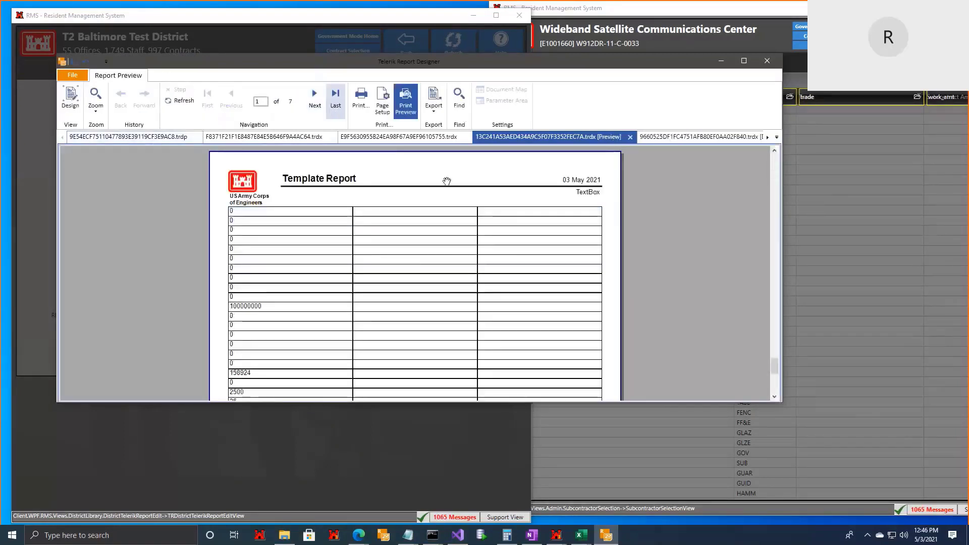
{"action": "scroll", "coordinate": [447, 181], "scroll_direction": "down", "scroll_amount": 20}
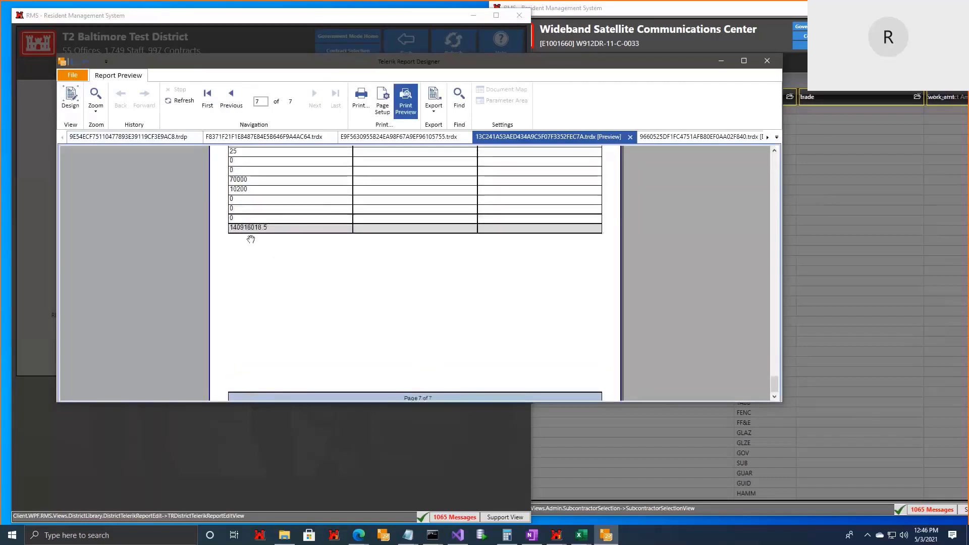
{"action": "left_click", "coordinate": [738, 63]}
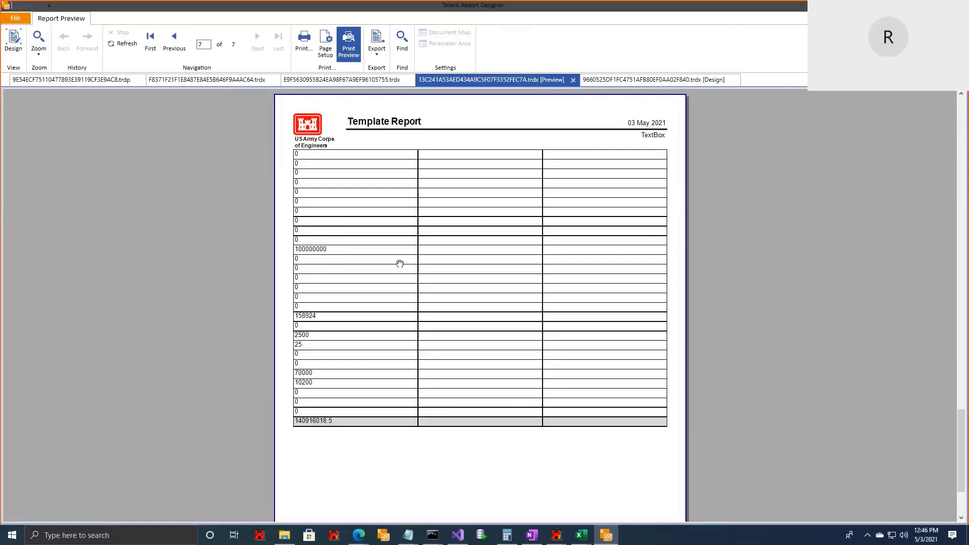
- Return to the design view, preview the report again and turn off its print layout
{"action": "left_click", "coordinate": [12, 48]}
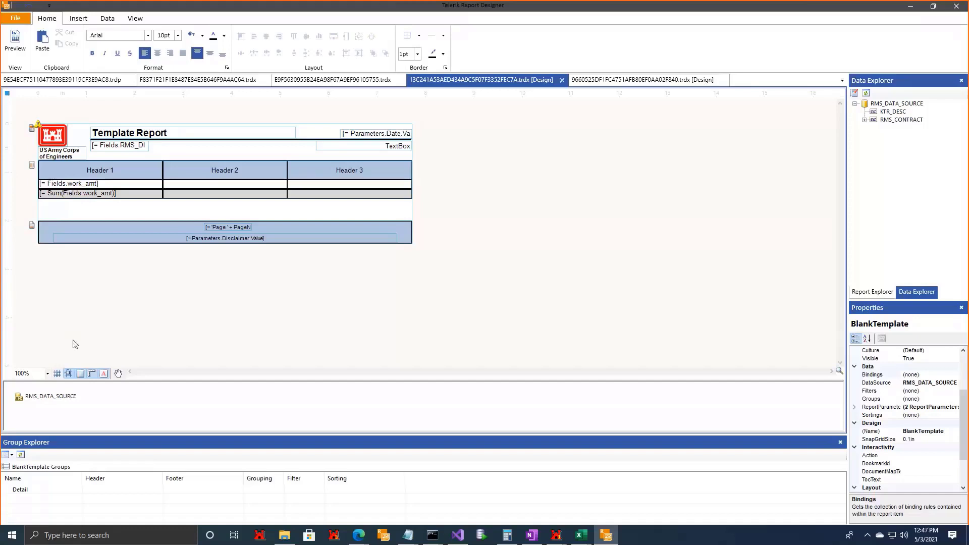
{"action": "left_click", "coordinate": [20, 60]}
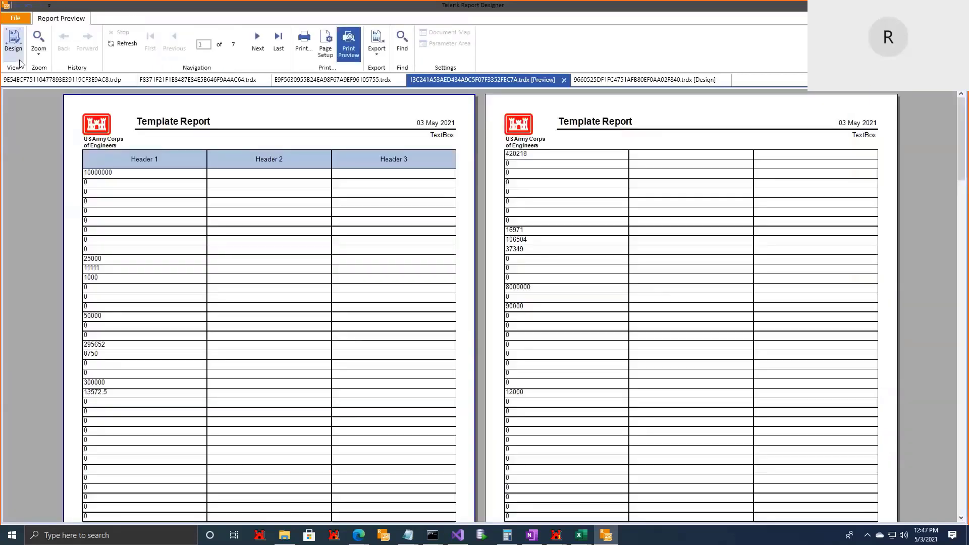
{"action": "left_click", "coordinate": [349, 53]}
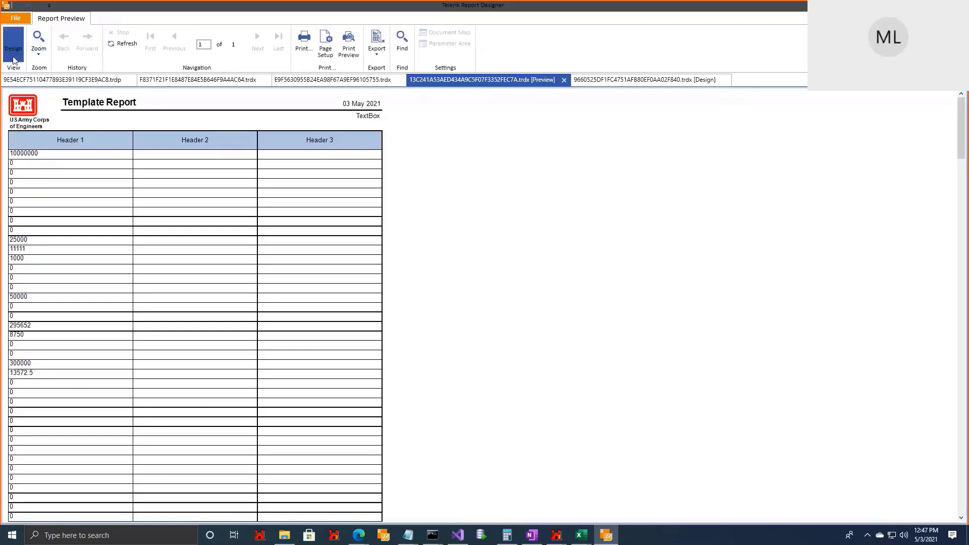
- Return to the design view, open the filter settings of the table's detailTableGroup row group and close them without changes
{"action": "left_click", "coordinate": [14, 40]}
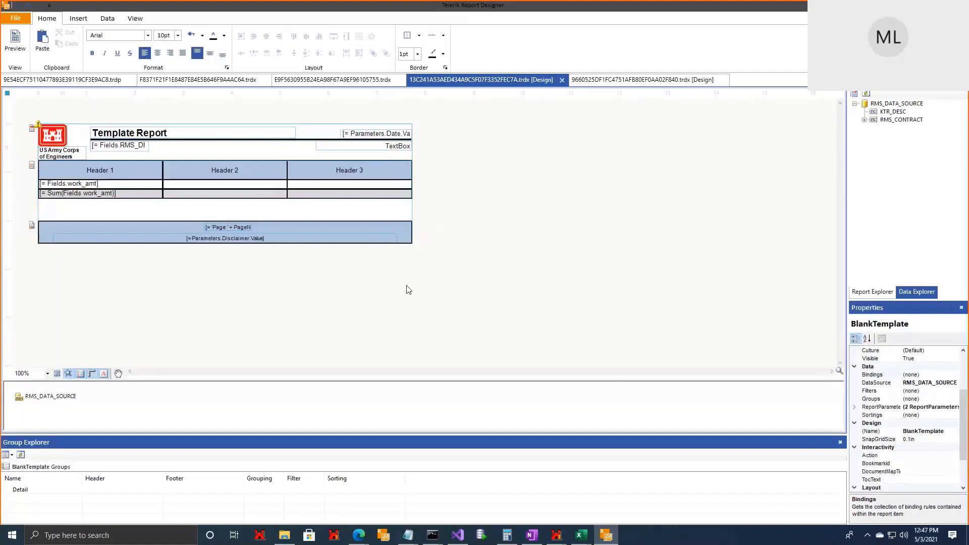
{"action": "left_click", "coordinate": [73, 186]}
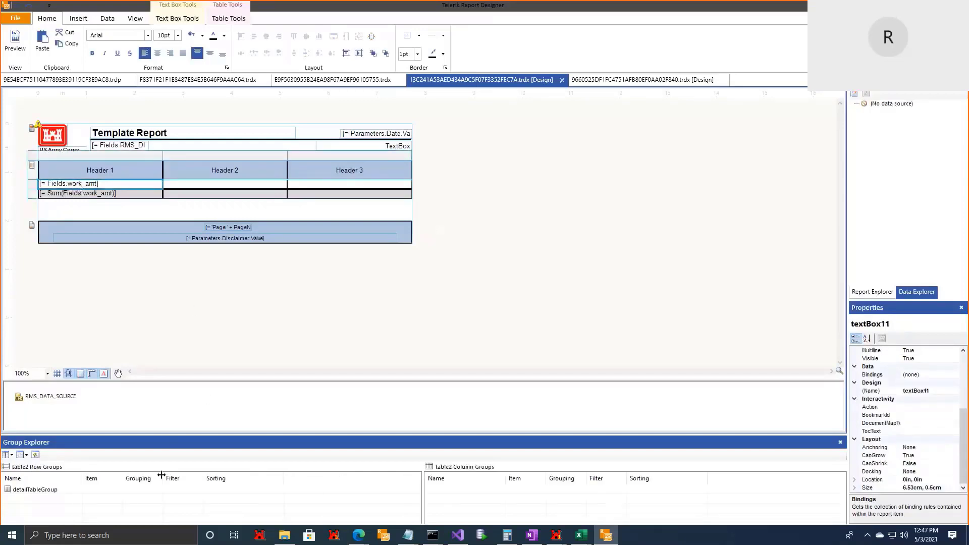
{"action": "left_click", "coordinate": [191, 490]}
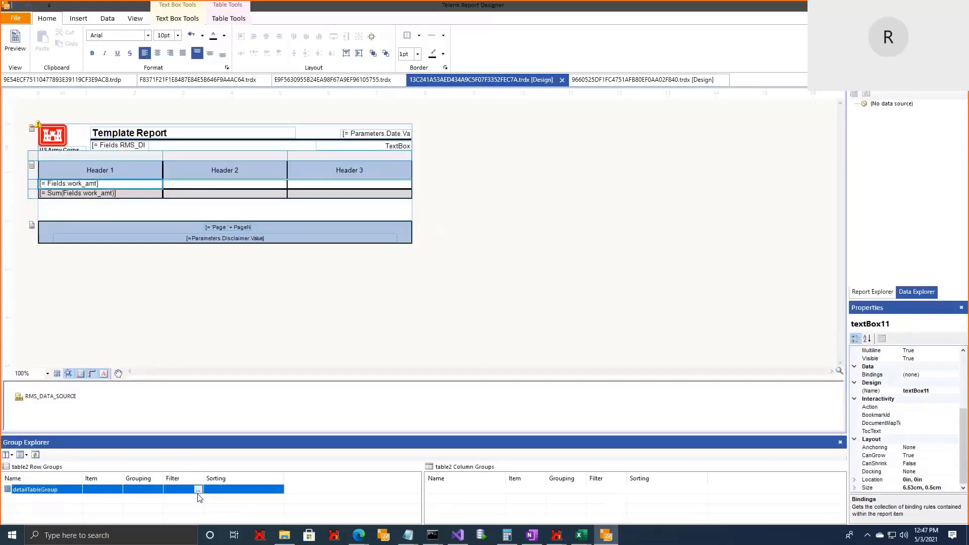
{"action": "left_click", "coordinate": [198, 489]}
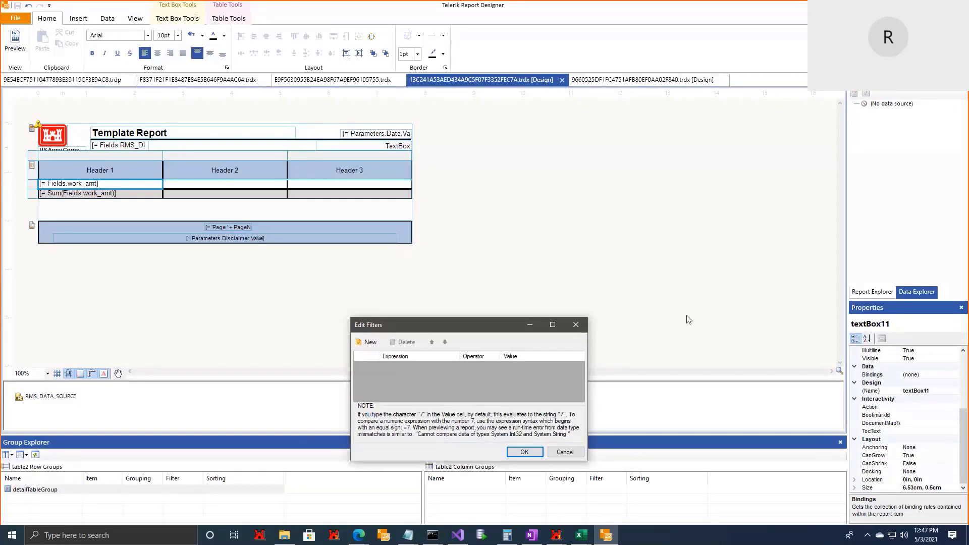
{"action": "left_click", "coordinate": [580, 325]}
- Add a new report group with the grouping expression = Fields.KTR_DESC
{"action": "right_click", "coordinate": [466, 233]}
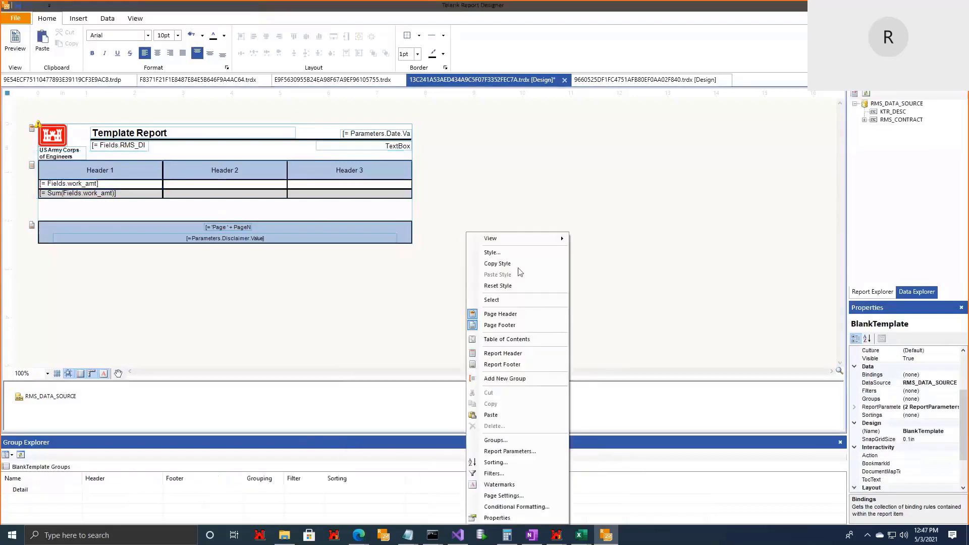
{"action": "left_click", "coordinate": [538, 379]}
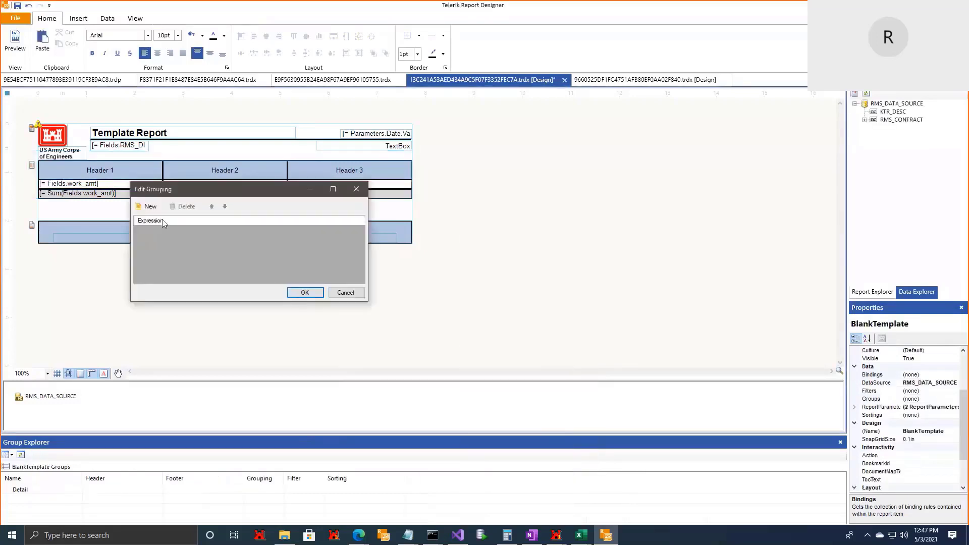
{"action": "left_click", "coordinate": [148, 207]}
{"action": "left_click", "coordinate": [359, 232]}
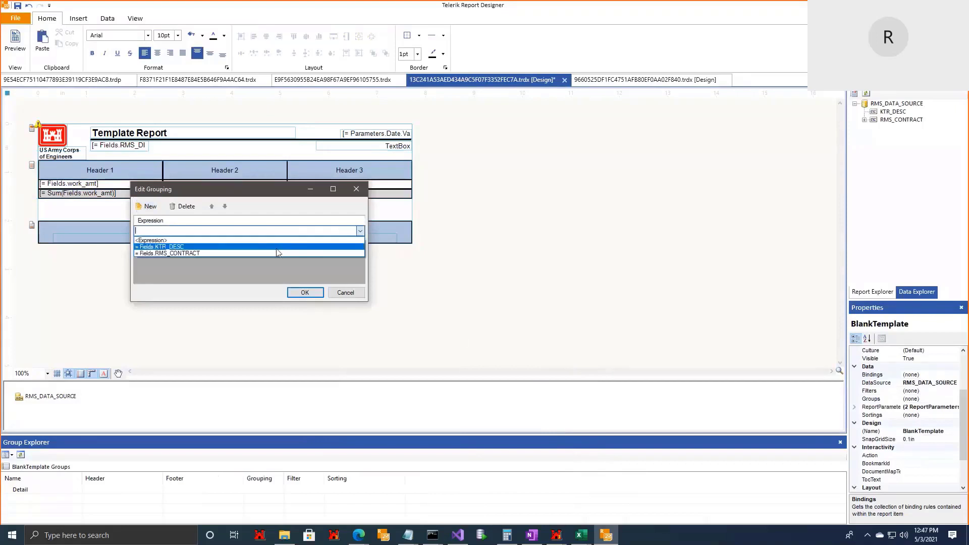
{"action": "left_click", "coordinate": [275, 248]}
{"action": "left_click", "coordinate": [309, 295]}
- Move the whole table from the detail section up into the new group header section
{"action": "left_click", "coordinate": [75, 218]}
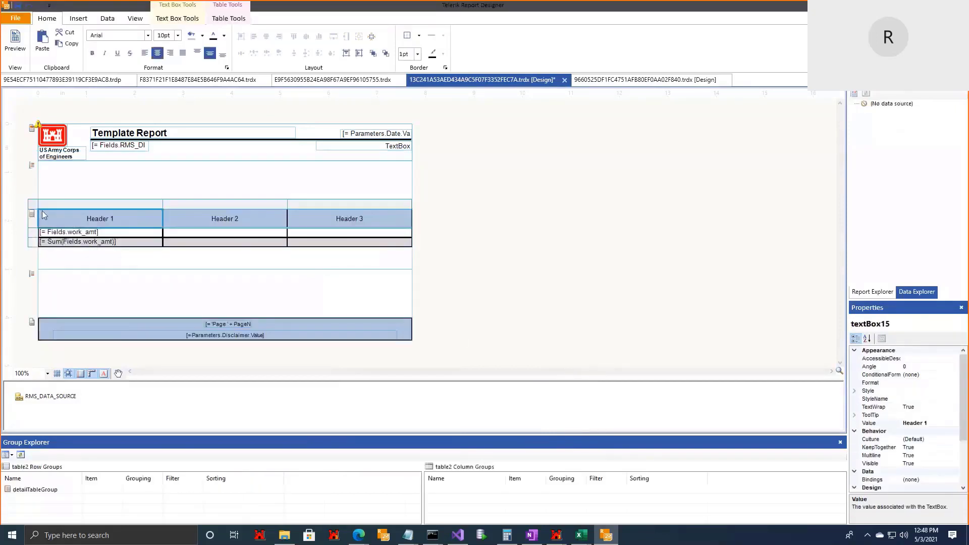
{"action": "left_click", "coordinate": [37, 213]}
{"action": "left_click", "coordinate": [37, 204]}
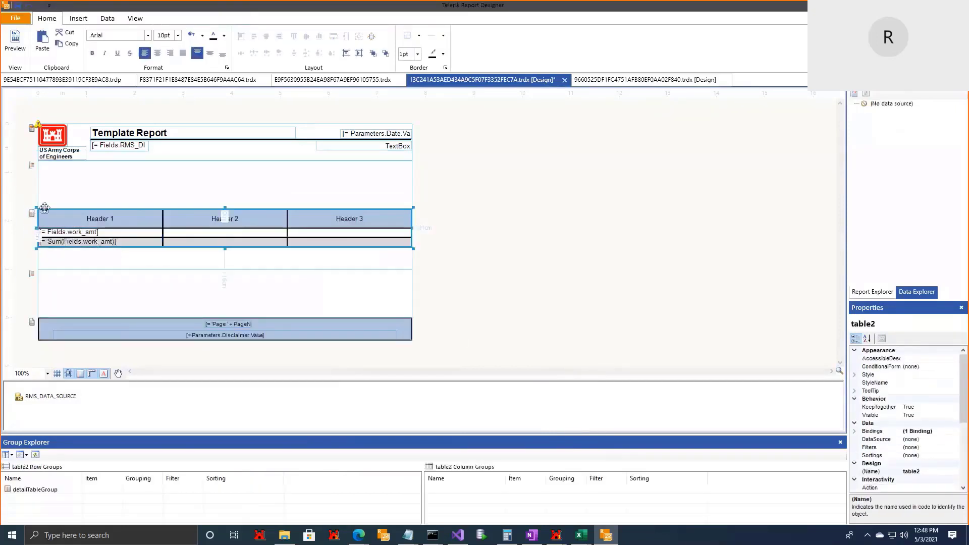
{"action": "left_click_drag", "start_coordinate": [45, 208], "coordinate": [47, 162]}
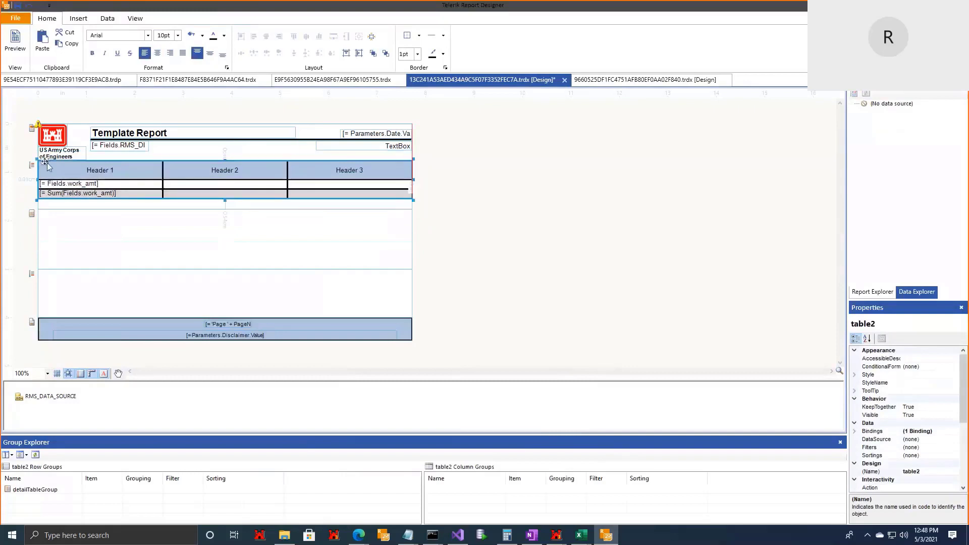
{"action": "left_click", "coordinate": [74, 204]}
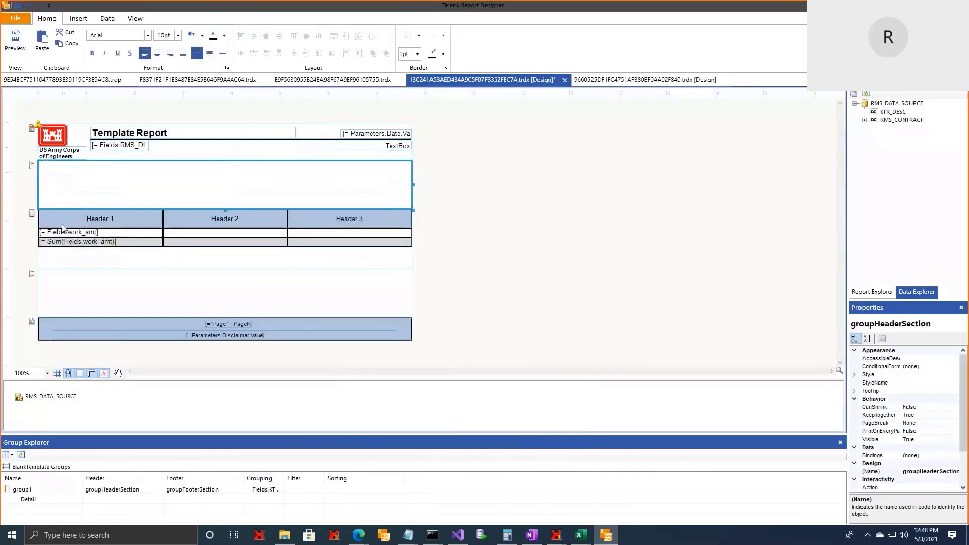
{"action": "left_click", "coordinate": [44, 209]}
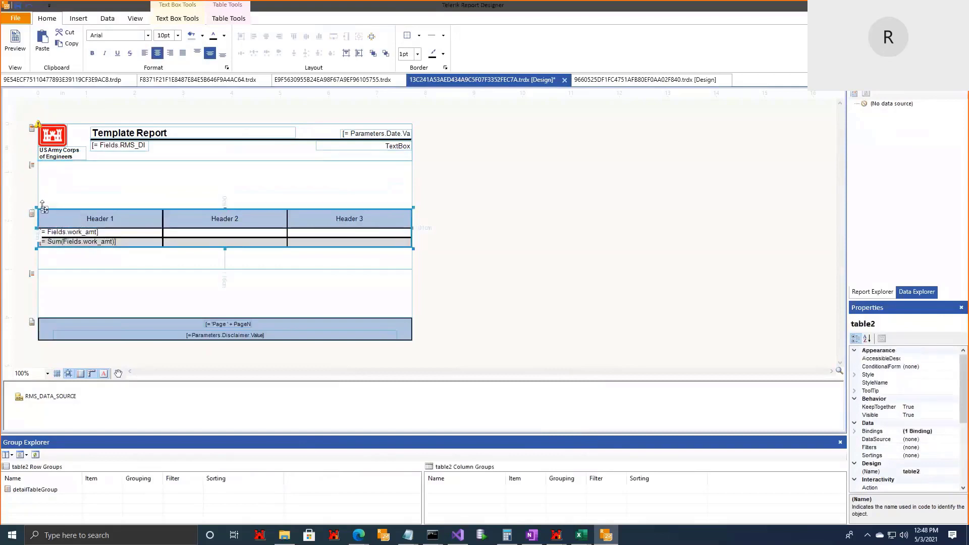
{"action": "left_click_drag", "start_coordinate": [44, 209], "coordinate": [44, 161]}
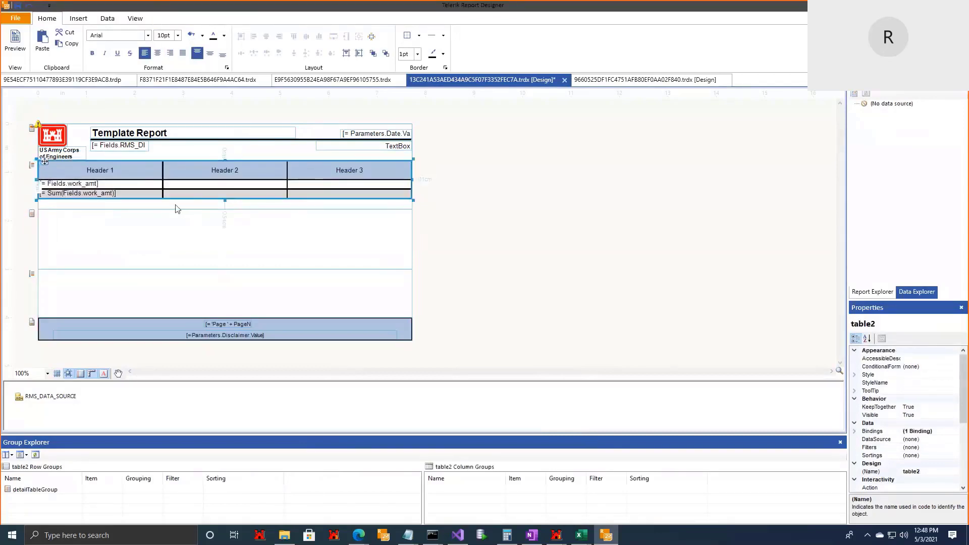
- Shrink the group header to the table's height, the group footer to a thin strip and the detail section to about 0.14 cm
{"action": "left_click", "coordinate": [201, 204]}
{"action": "left_click_drag", "start_coordinate": [225, 209], "coordinate": [225, 199]}
{"action": "left_click", "coordinate": [242, 304]}
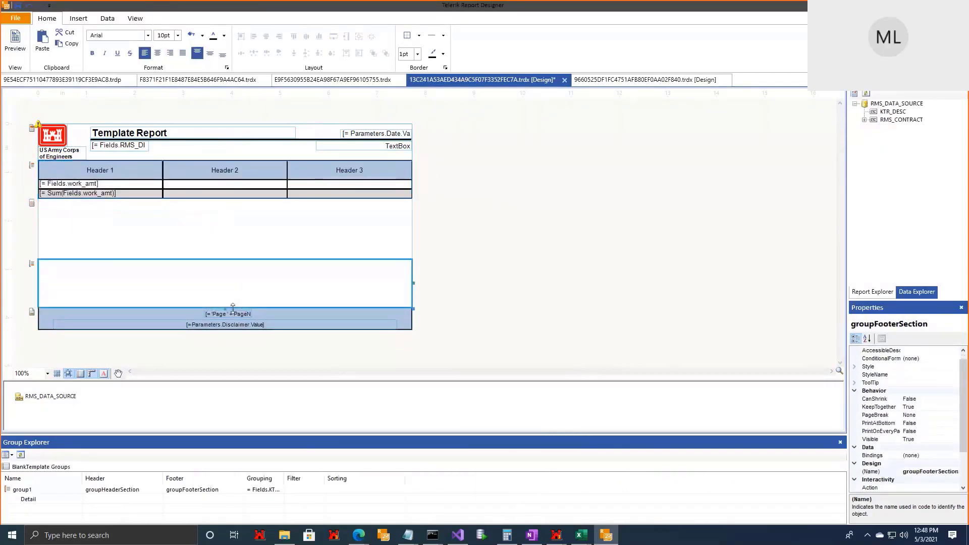
{"action": "left_click_drag", "start_coordinate": [223, 308], "coordinate": [231, 262]}
{"action": "left_click", "coordinate": [484, 281]}
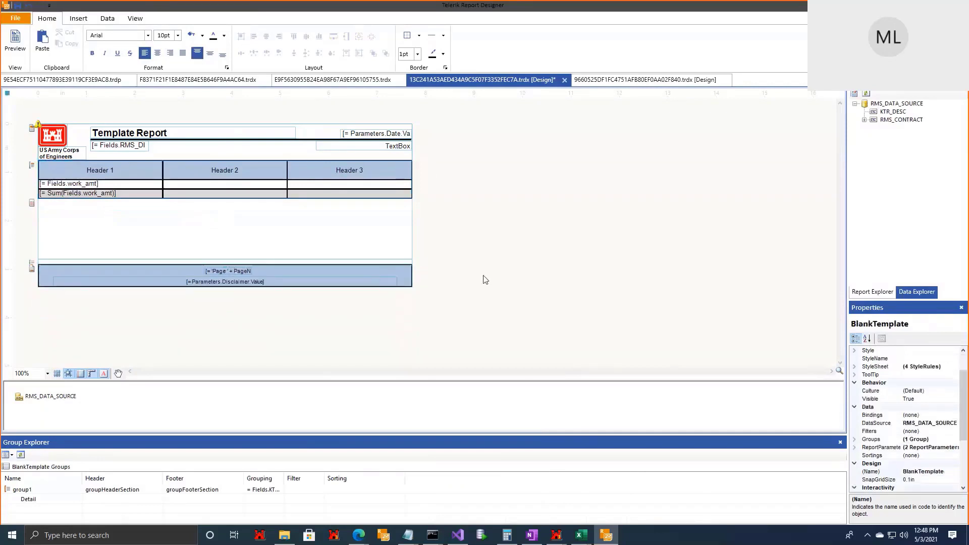
{"action": "left_click", "coordinate": [302, 243]}
{"action": "left_click_drag", "start_coordinate": [227, 258], "coordinate": [274, 202]}
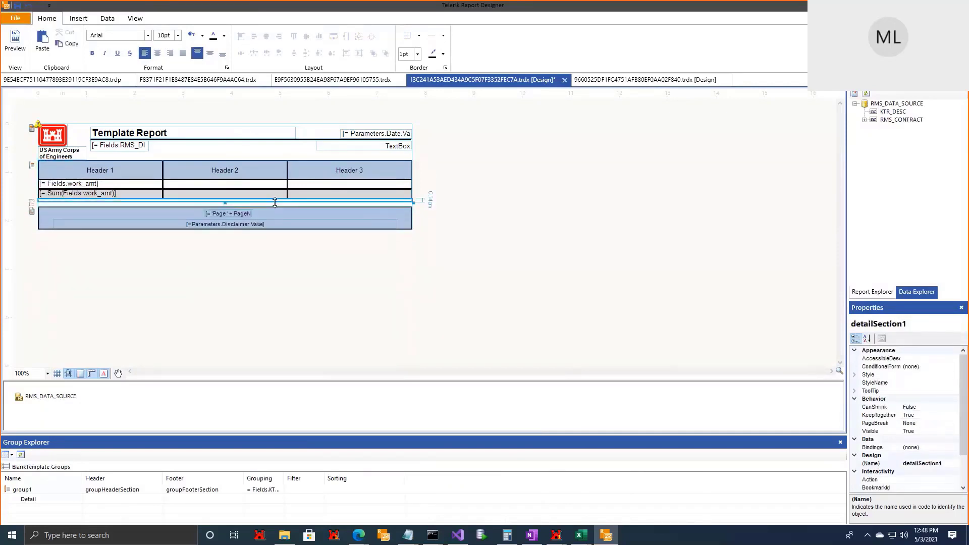
{"action": "left_click", "coordinate": [512, 251]}
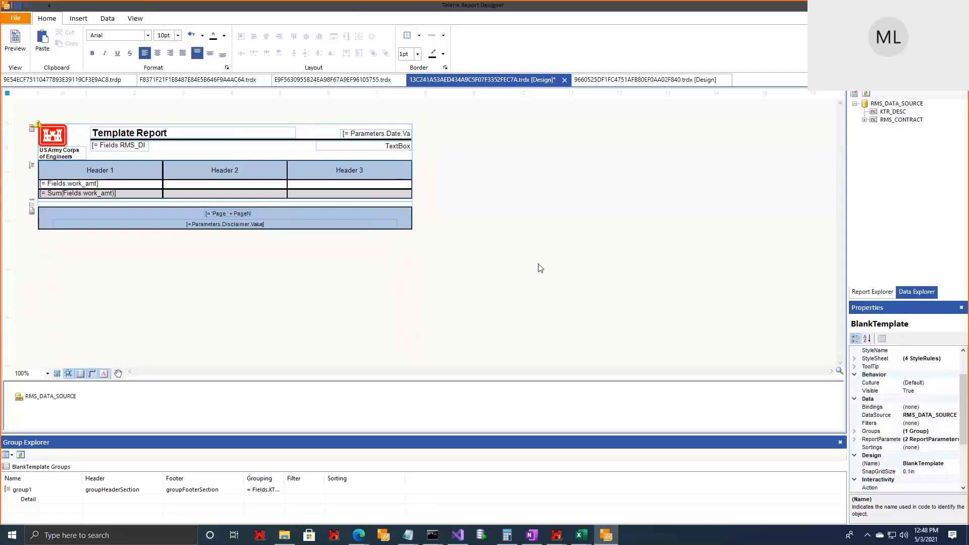
- Select the whole table and look through its behavior, data and layout properties
{"action": "left_click", "coordinate": [104, 186]}
{"action": "left_click", "coordinate": [31, 162]}
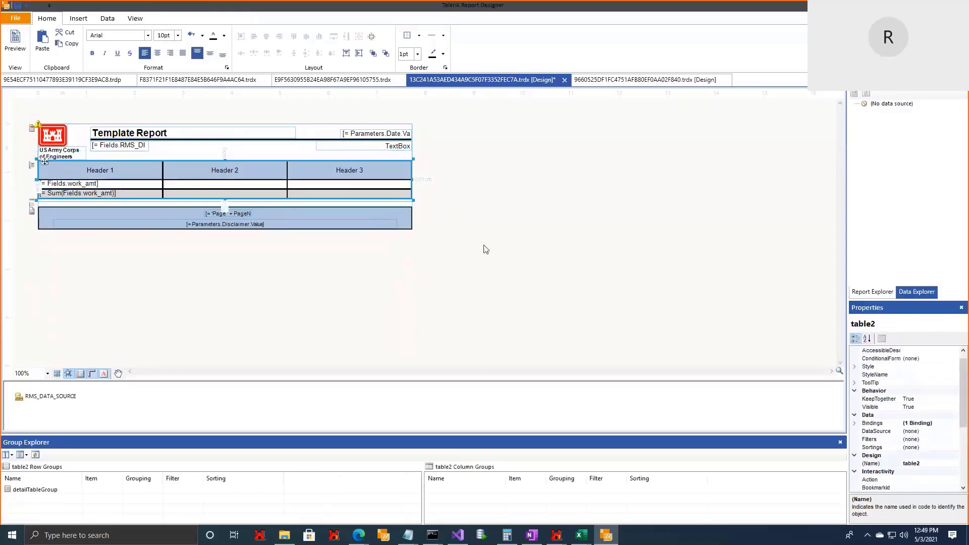
{"action": "scroll", "coordinate": [906, 434], "scroll_direction": "down", "scroll_amount": 2}
{"action": "scroll", "coordinate": [908, 441], "scroll_direction": "down", "scroll_amount": 3}
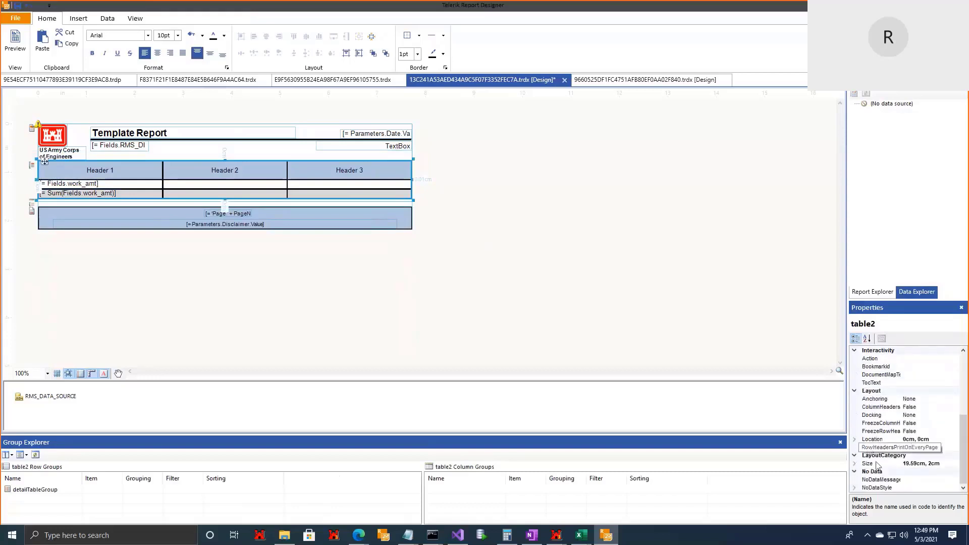
{"action": "scroll", "coordinate": [877, 457], "scroll_direction": "up", "scroll_amount": 3}
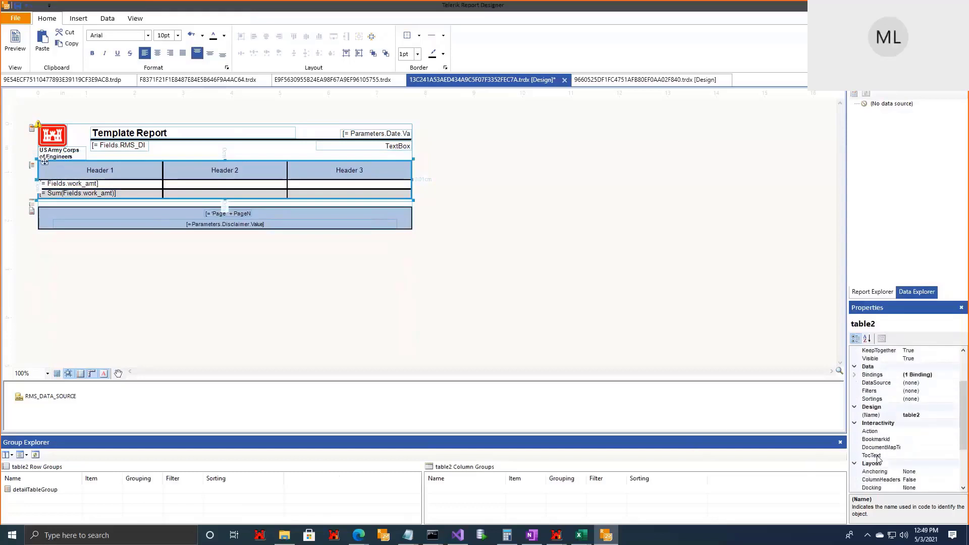
{"action": "scroll", "coordinate": [877, 458], "scroll_direction": "up", "scroll_amount": 3}
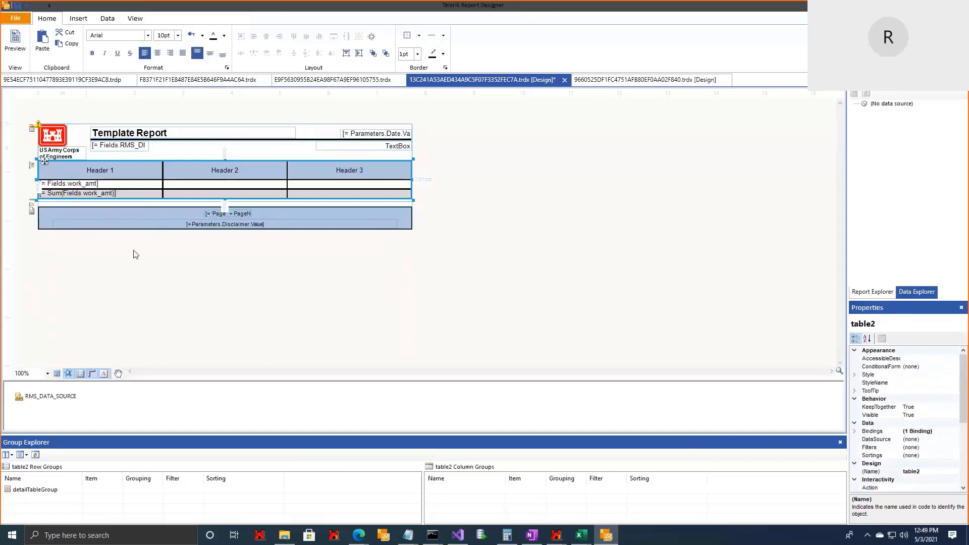
- Enlarge the group footer section to make room for report items
{"action": "left_click", "coordinate": [60, 251]}
{"action": "left_click", "coordinate": [31, 206]}
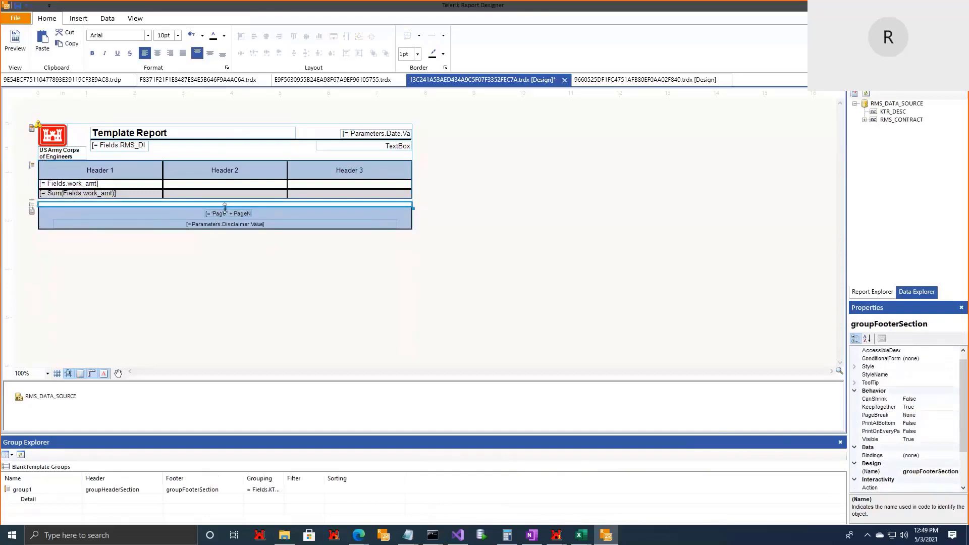
{"action": "left_click_drag", "start_coordinate": [225, 207], "coordinate": [219, 236]}
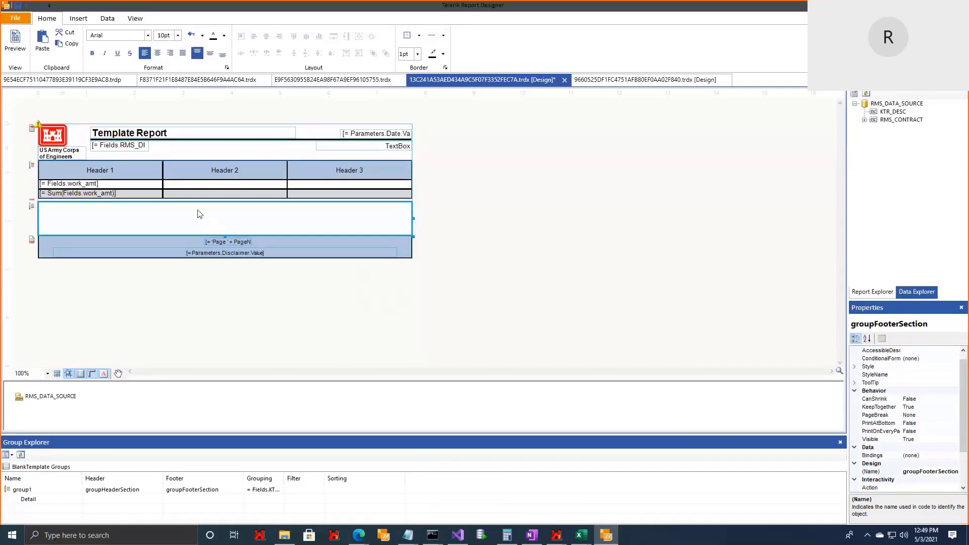
- Set the PrintAtBottom property of the group footer section to True
{"action": "left_click", "coordinate": [52, 175]}
{"action": "left_click", "coordinate": [137, 226]}
{"action": "left_click", "coordinate": [950, 424]}
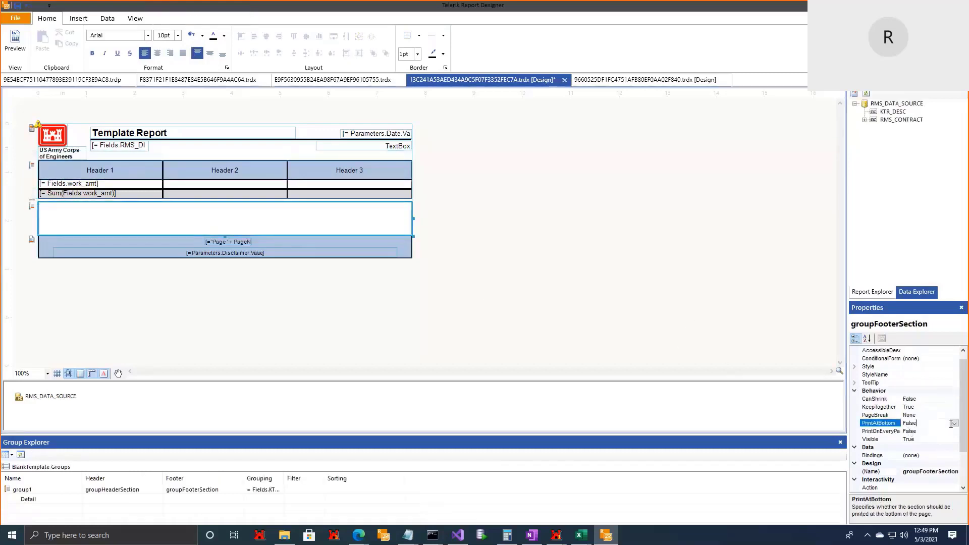
{"action": "left_click", "coordinate": [953, 424]}
{"action": "left_click", "coordinate": [938, 439]}
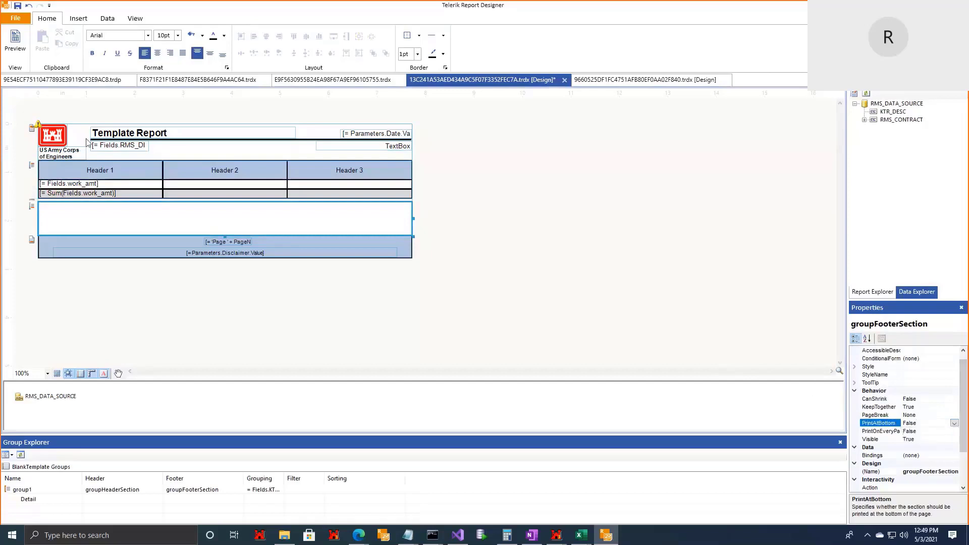
- Move the table from the group header section into the group footer section
{"action": "left_click", "coordinate": [71, 176]}
{"action": "left_click", "coordinate": [34, 158]}
{"action": "left_click_drag", "start_coordinate": [42, 161], "coordinate": [43, 212]}
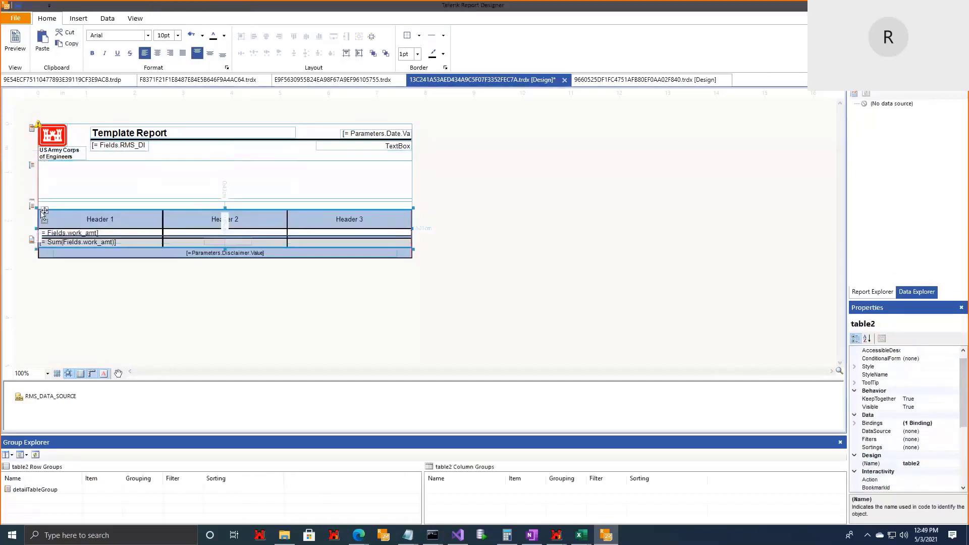
- Preview the report in print layout to check the table's placement, and return to the design view
{"action": "left_click", "coordinate": [14, 43]}
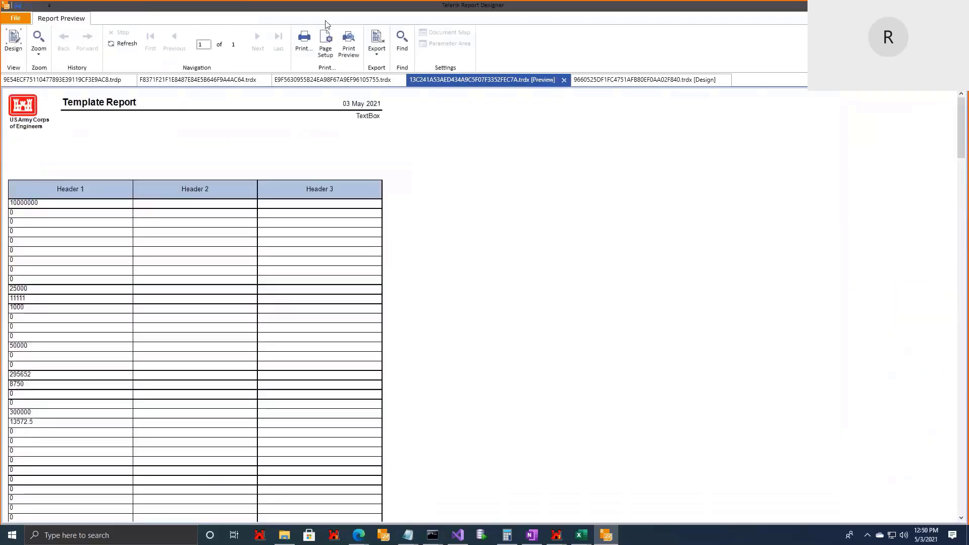
{"action": "left_click", "coordinate": [349, 43]}
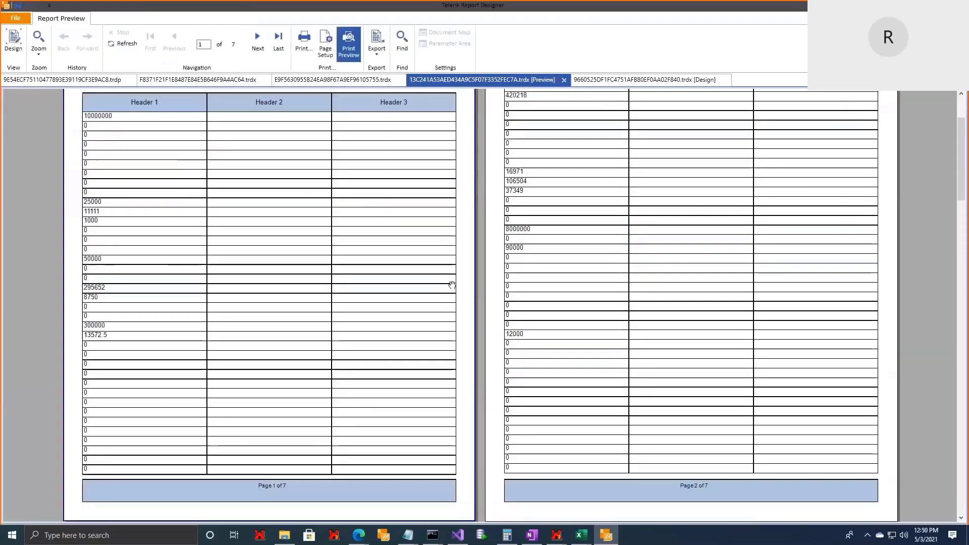
{"action": "left_click", "coordinate": [13, 43]}
- Replace the table in the group footer section with a new text box
{"action": "left_click", "coordinate": [92, 224]}
{"action": "left_click", "coordinate": [34, 218]}
{"action": "left_click", "coordinate": [36, 207]}
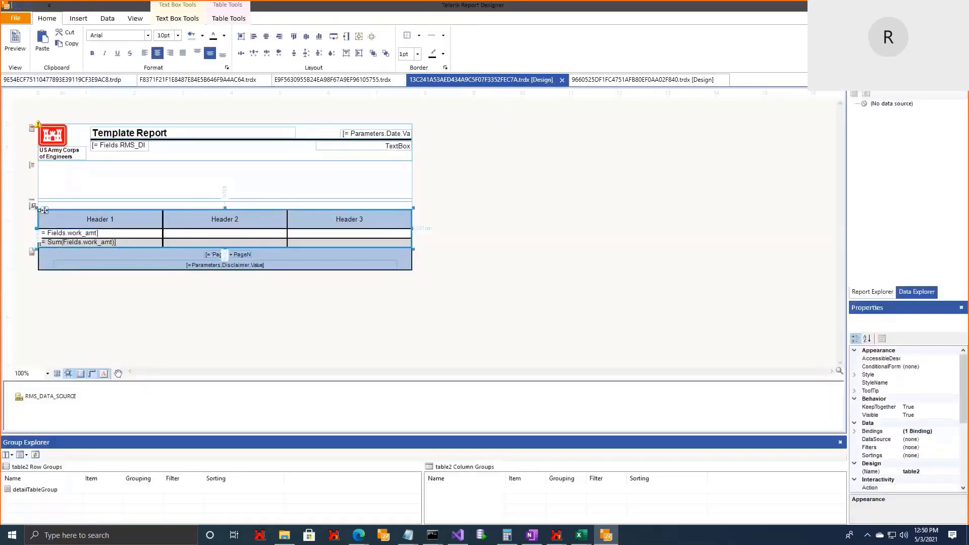
{"action": "key", "text": "Delete"}
{"action": "left_click", "coordinate": [79, 19]}
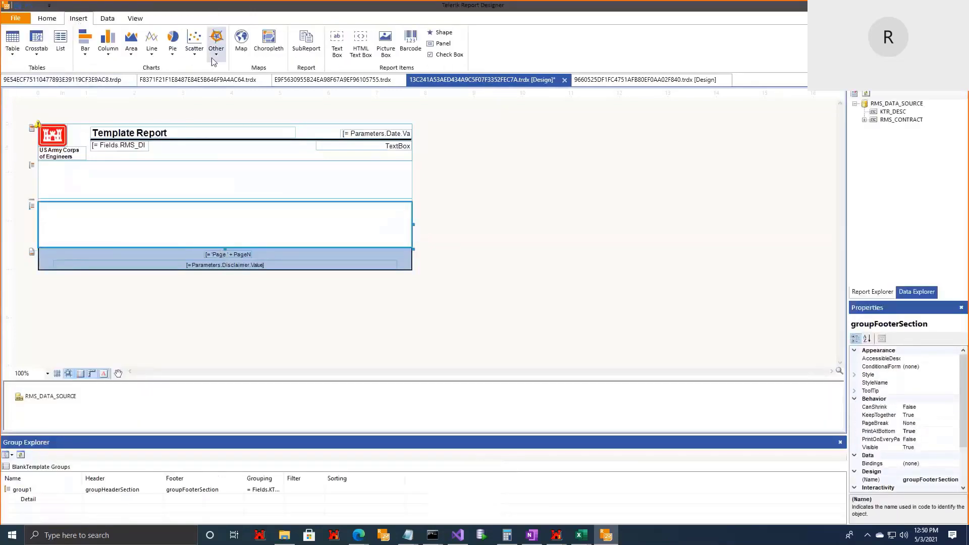
{"action": "left_click", "coordinate": [337, 45]}
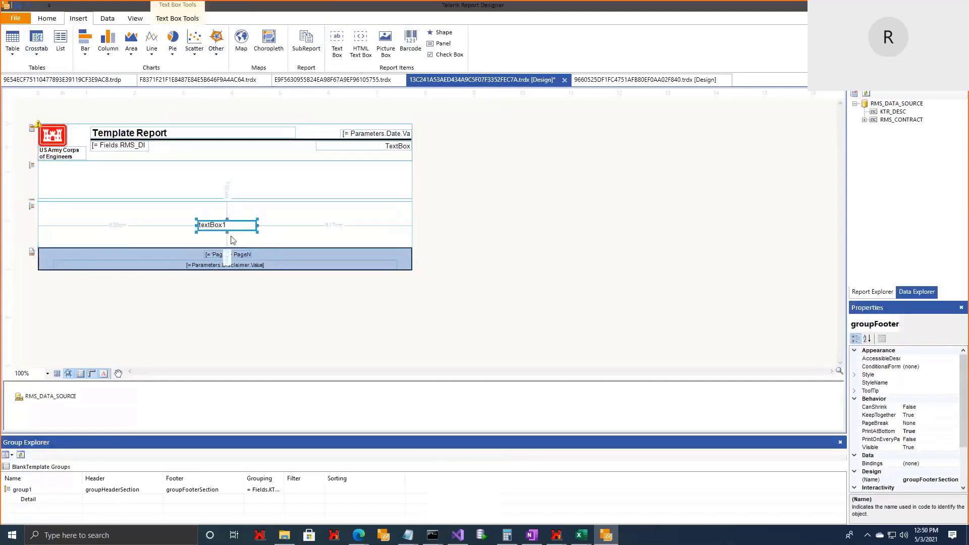
{"action": "left_click", "coordinate": [89, 205]}
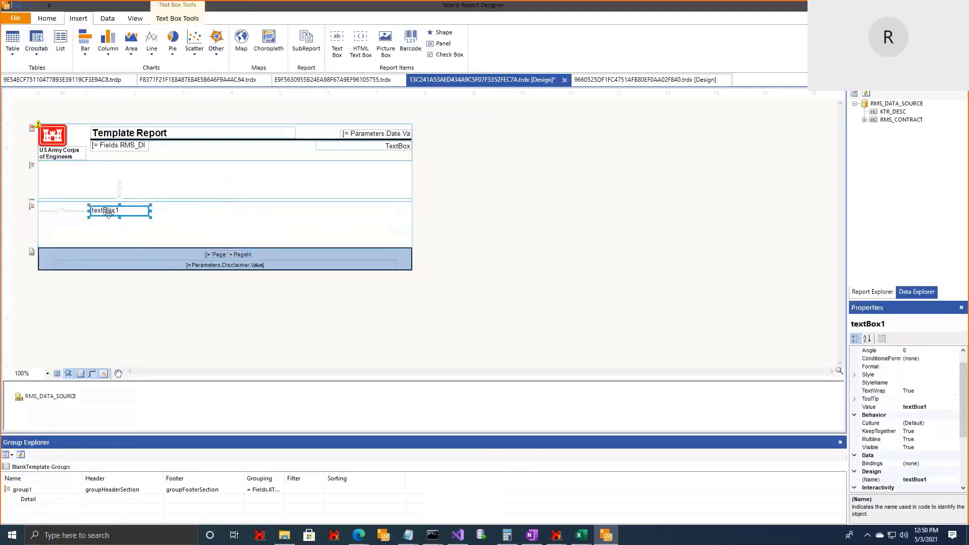
- Preview the report to check where the group footer's text box prints on the page, and return to the design view
{"action": "left_click", "coordinate": [47, 18]}
{"action": "left_click", "coordinate": [13, 41]}
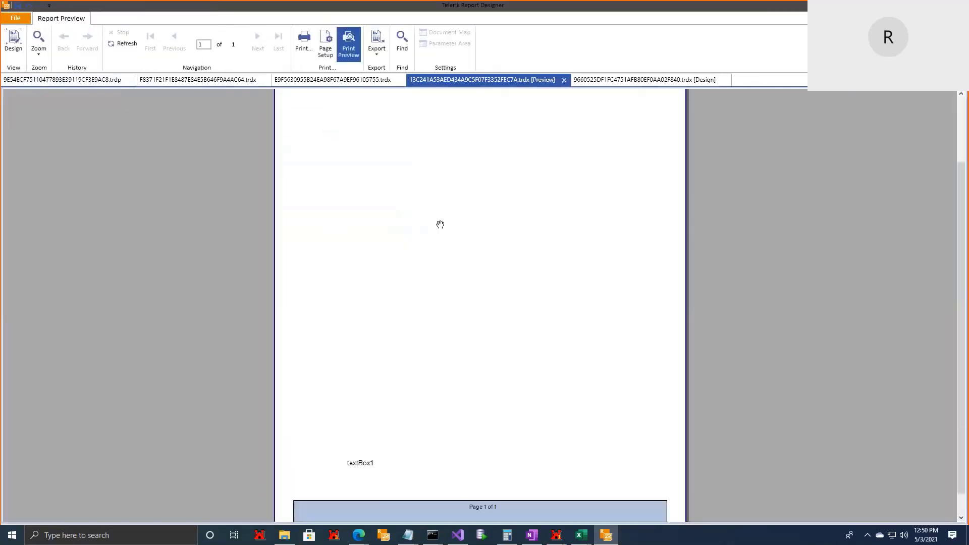
{"action": "scroll", "coordinate": [440, 224], "scroll_direction": "down", "scroll_amount": 1}
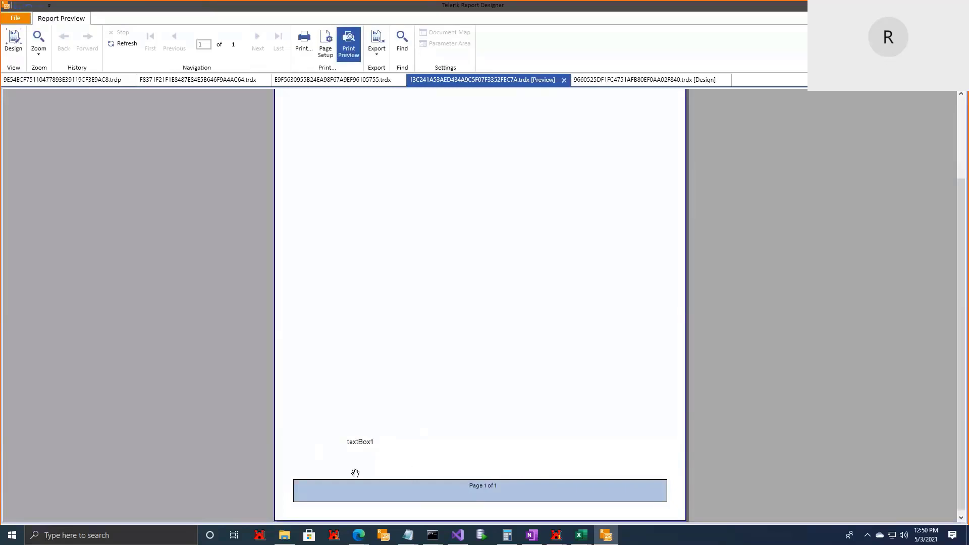
{"action": "left_click", "coordinate": [13, 44]}
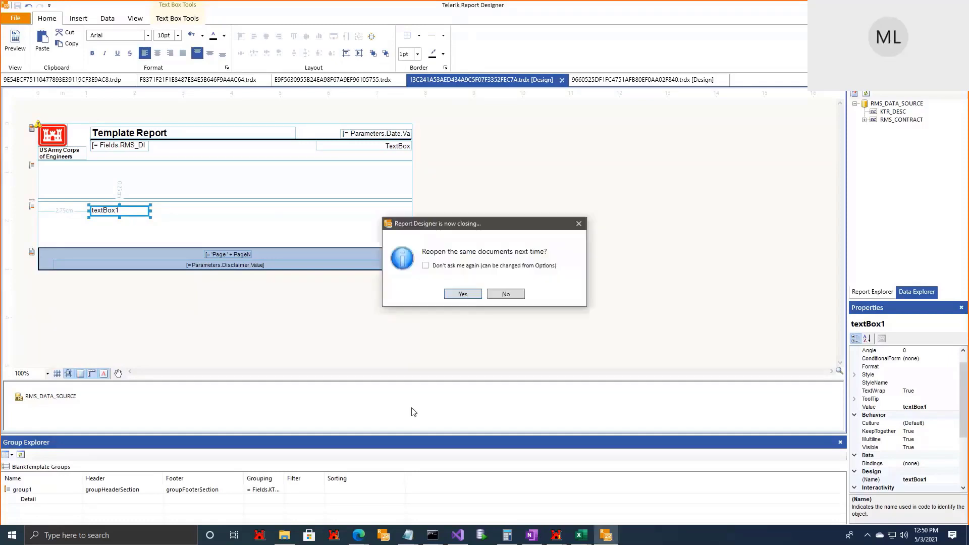
- Close the report designer, choosing to reopen the same documents next time, and return to the Resident Management System
{"action": "left_click", "coordinate": [463, 297]}
{"action": "key", "text": "alt+F4"}
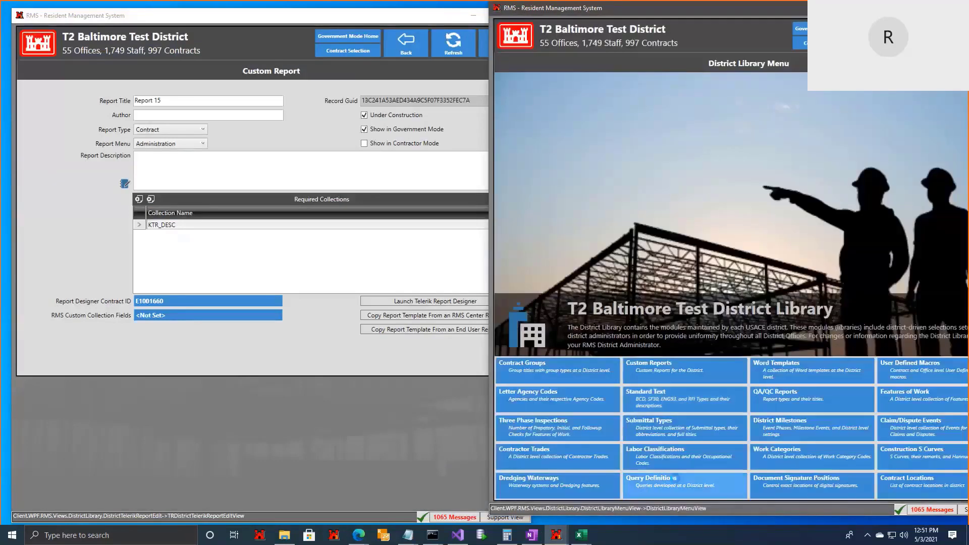
- Open the QRYD_RFI query from the district library's query definitions and examine the ROWNUM condition in its full SQL text
{"action": "left_click", "coordinate": [662, 482]}
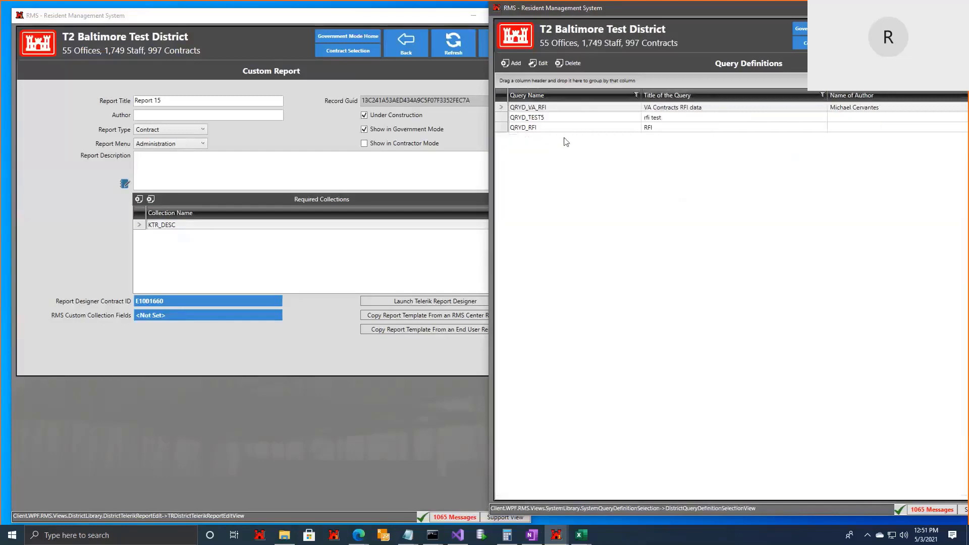
{"action": "left_click", "coordinate": [569, 128]}
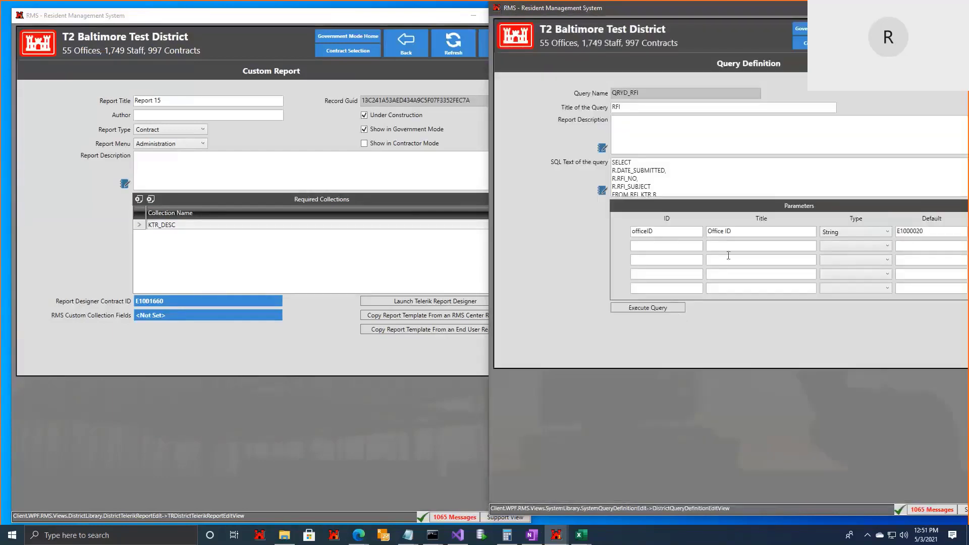
{"action": "left_click", "coordinate": [602, 190]}
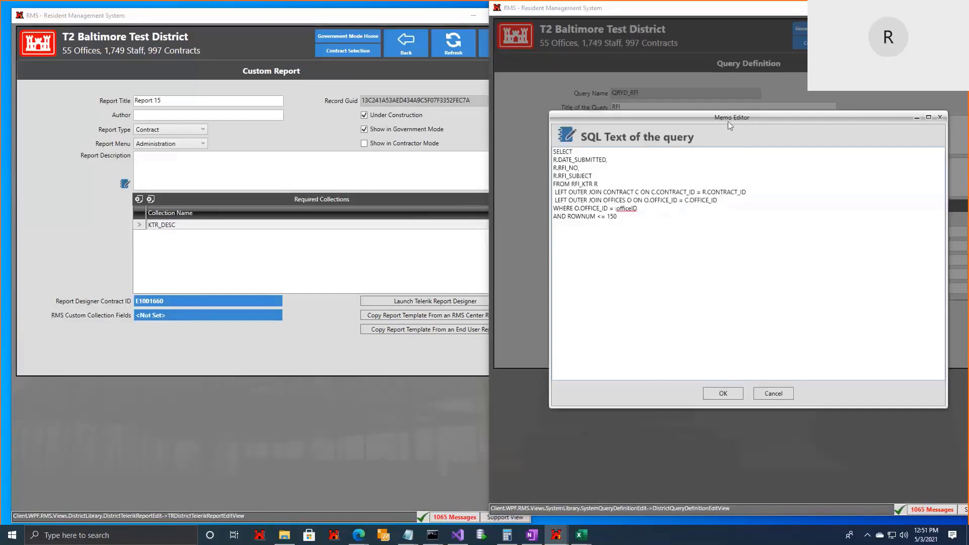
{"action": "left_click_drag", "start_coordinate": [726, 118], "coordinate": [463, 101]}
{"action": "left_click_drag", "start_coordinate": [291, 214], "coordinate": [264, 196]}
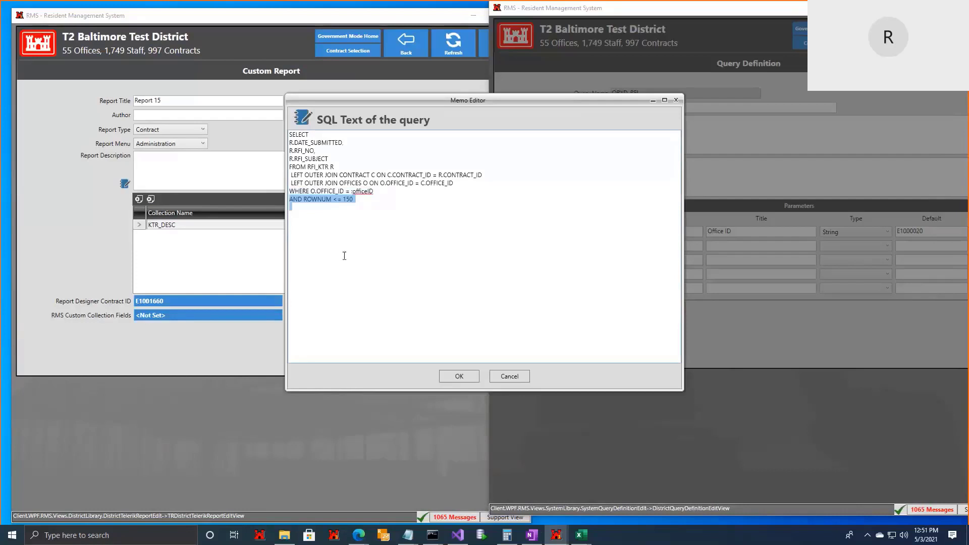
{"action": "left_click", "coordinate": [459, 376]}
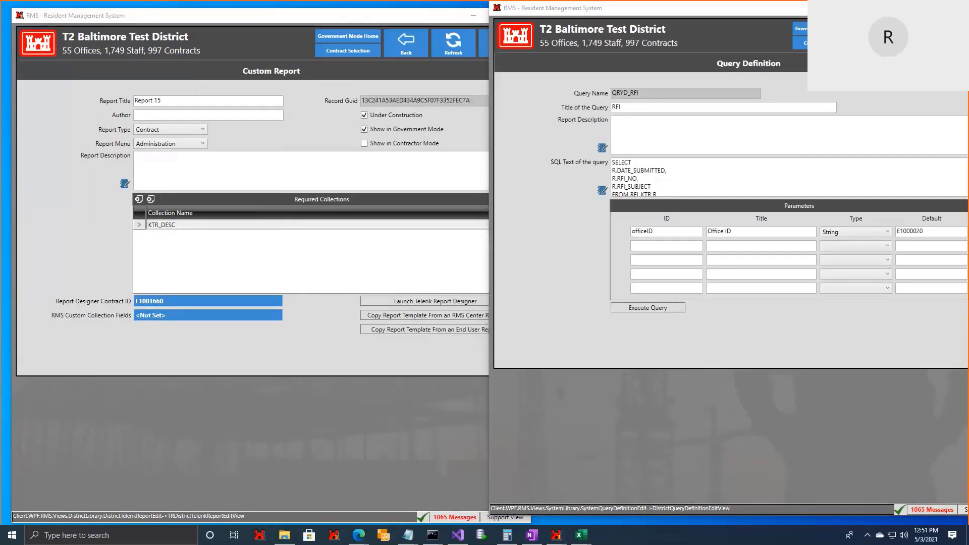